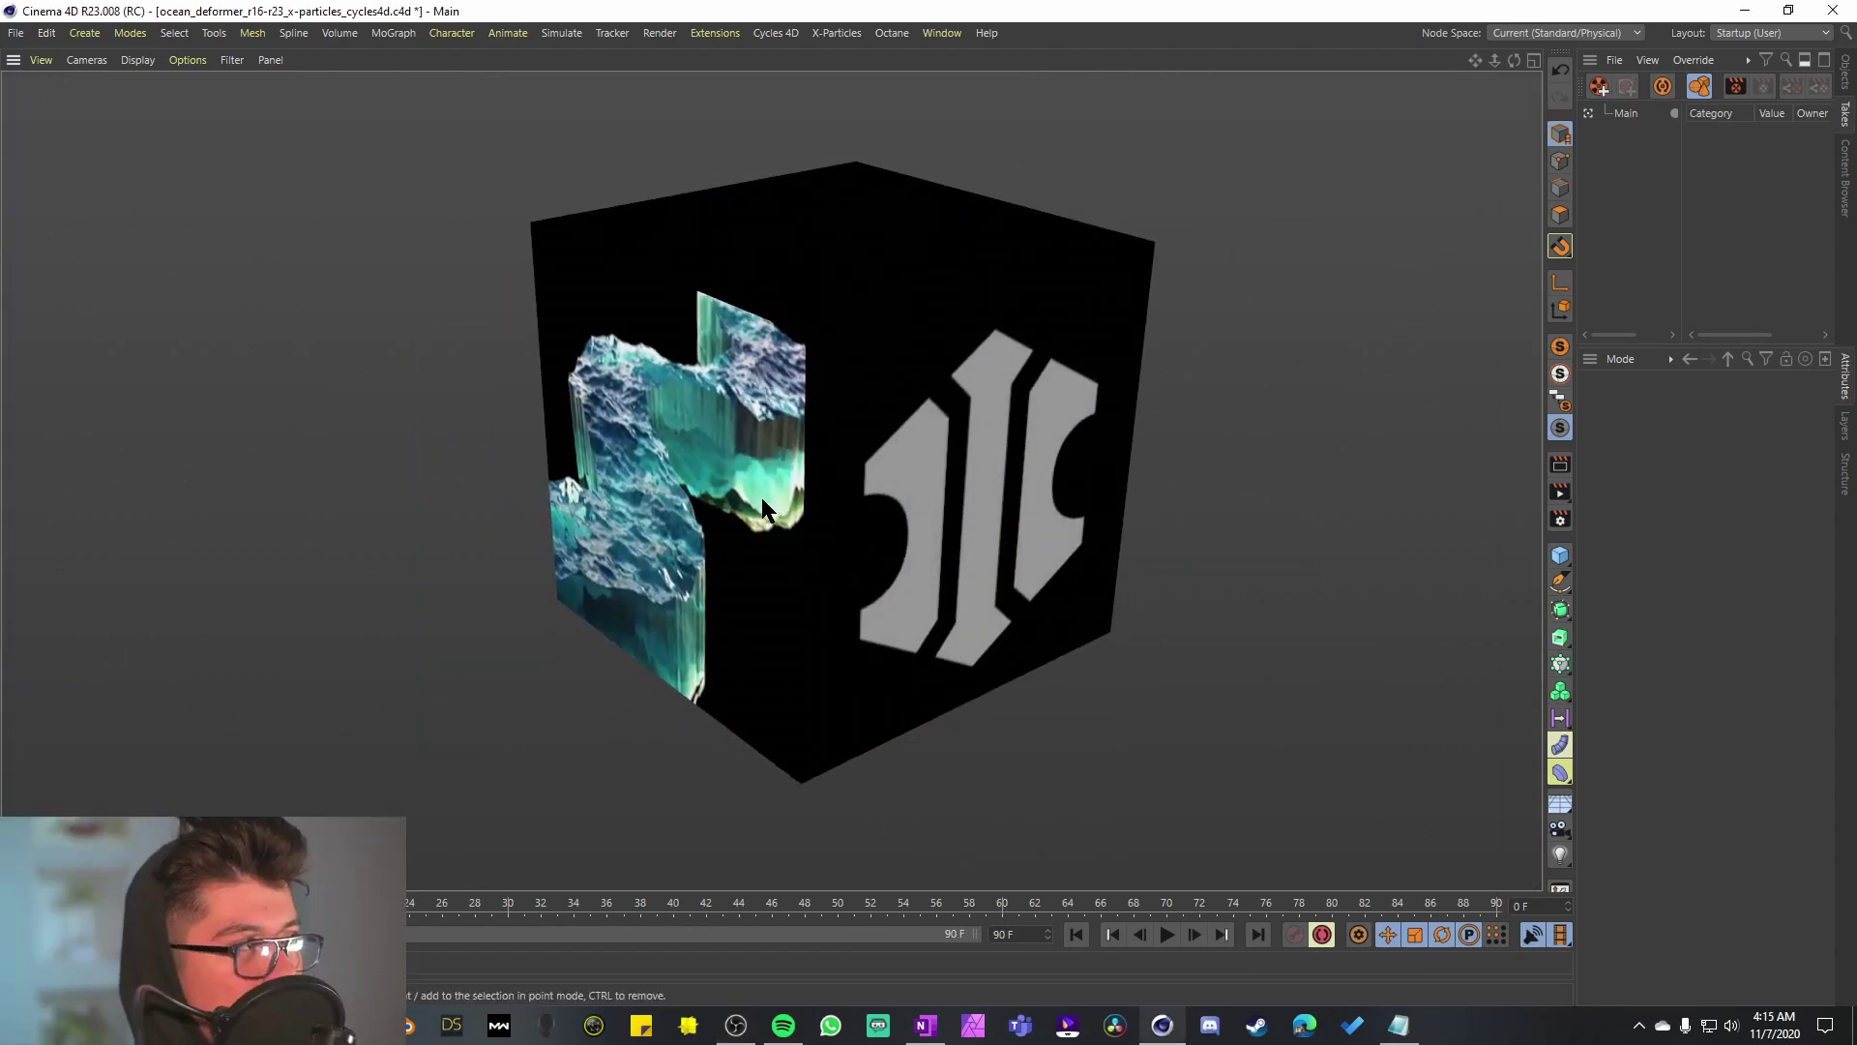
# Step: Cut the box's top face into two halves with a straight Line Cut across its middle
pyautogui.moveTo(763, 497)
pyautogui.keyDown('alt'); pyautogui.mouseDown()
pyautogui.moveTo(722, 438)
pyautogui.moveTo(870, 440)
pyautogui.moveTo(736, 513)
pyautogui.moveTo(755, 474)
pyautogui.moveTo(750, 489)
pyautogui.mouseUp(); pyautogui.keyUp('alt')
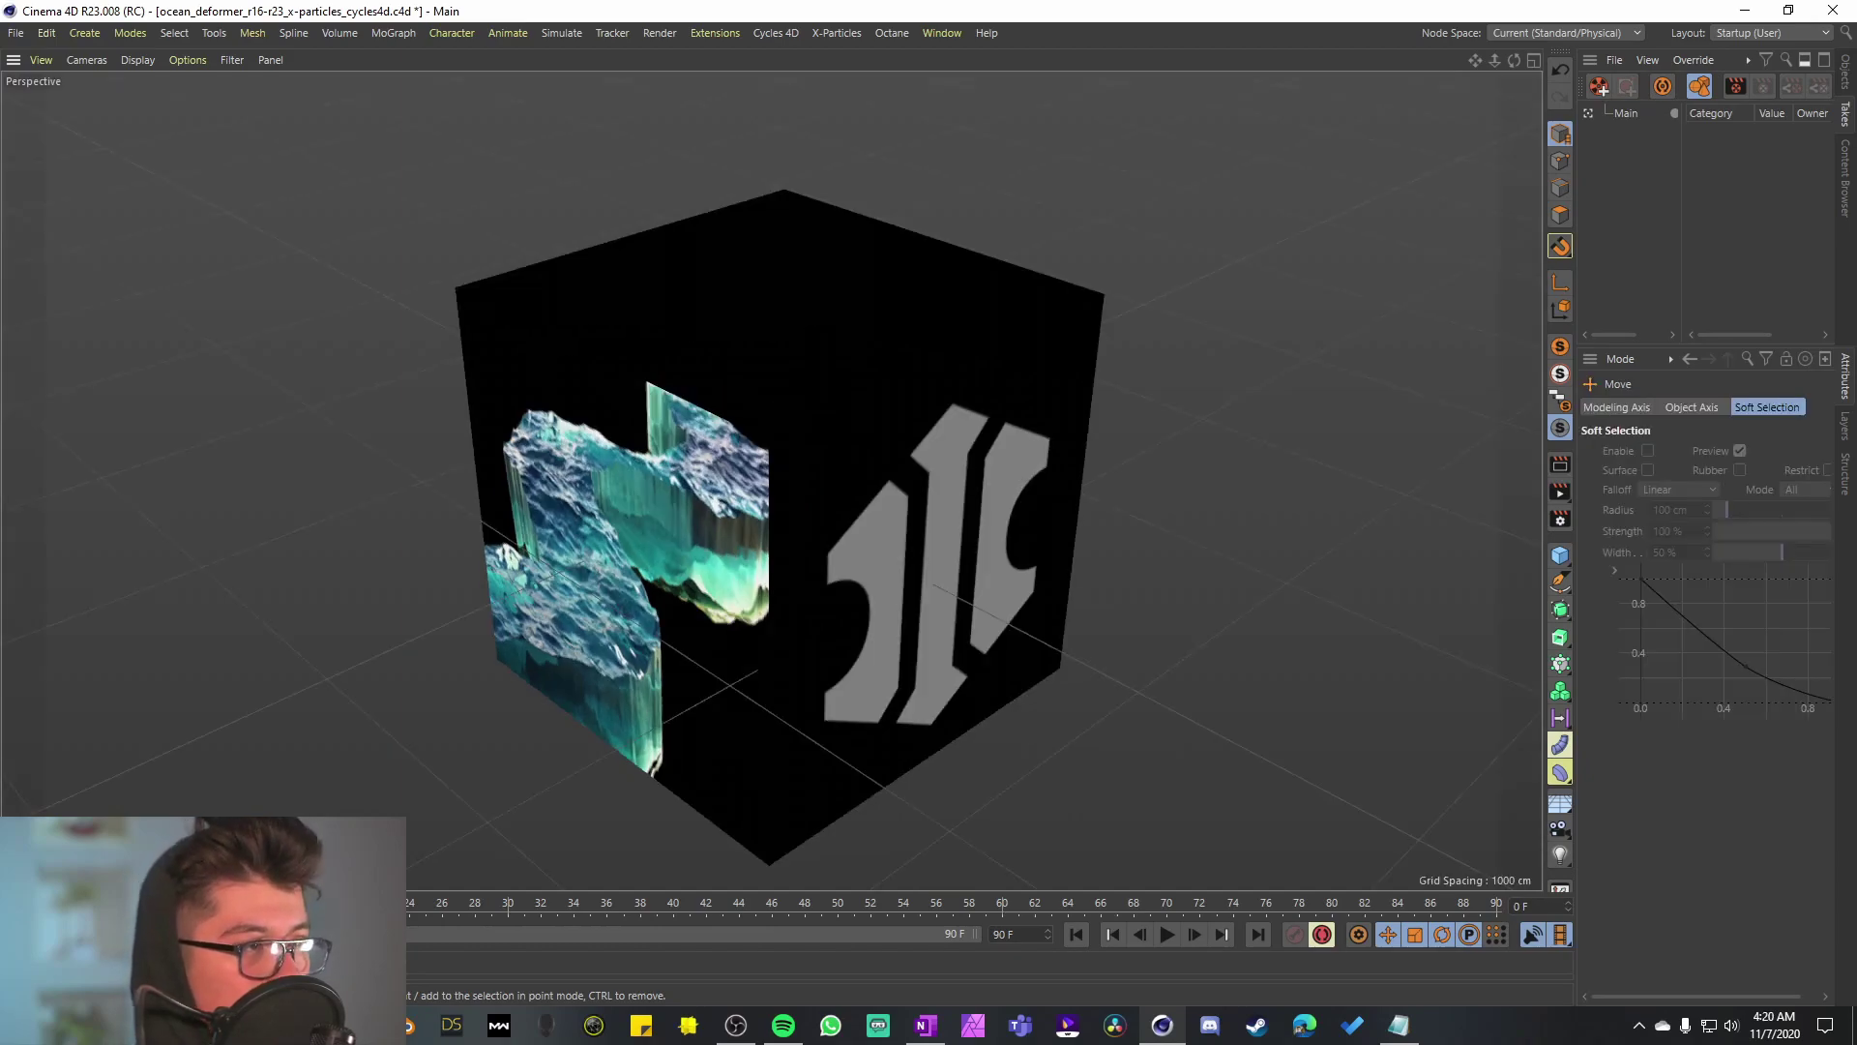
pyautogui.click(779, 491)
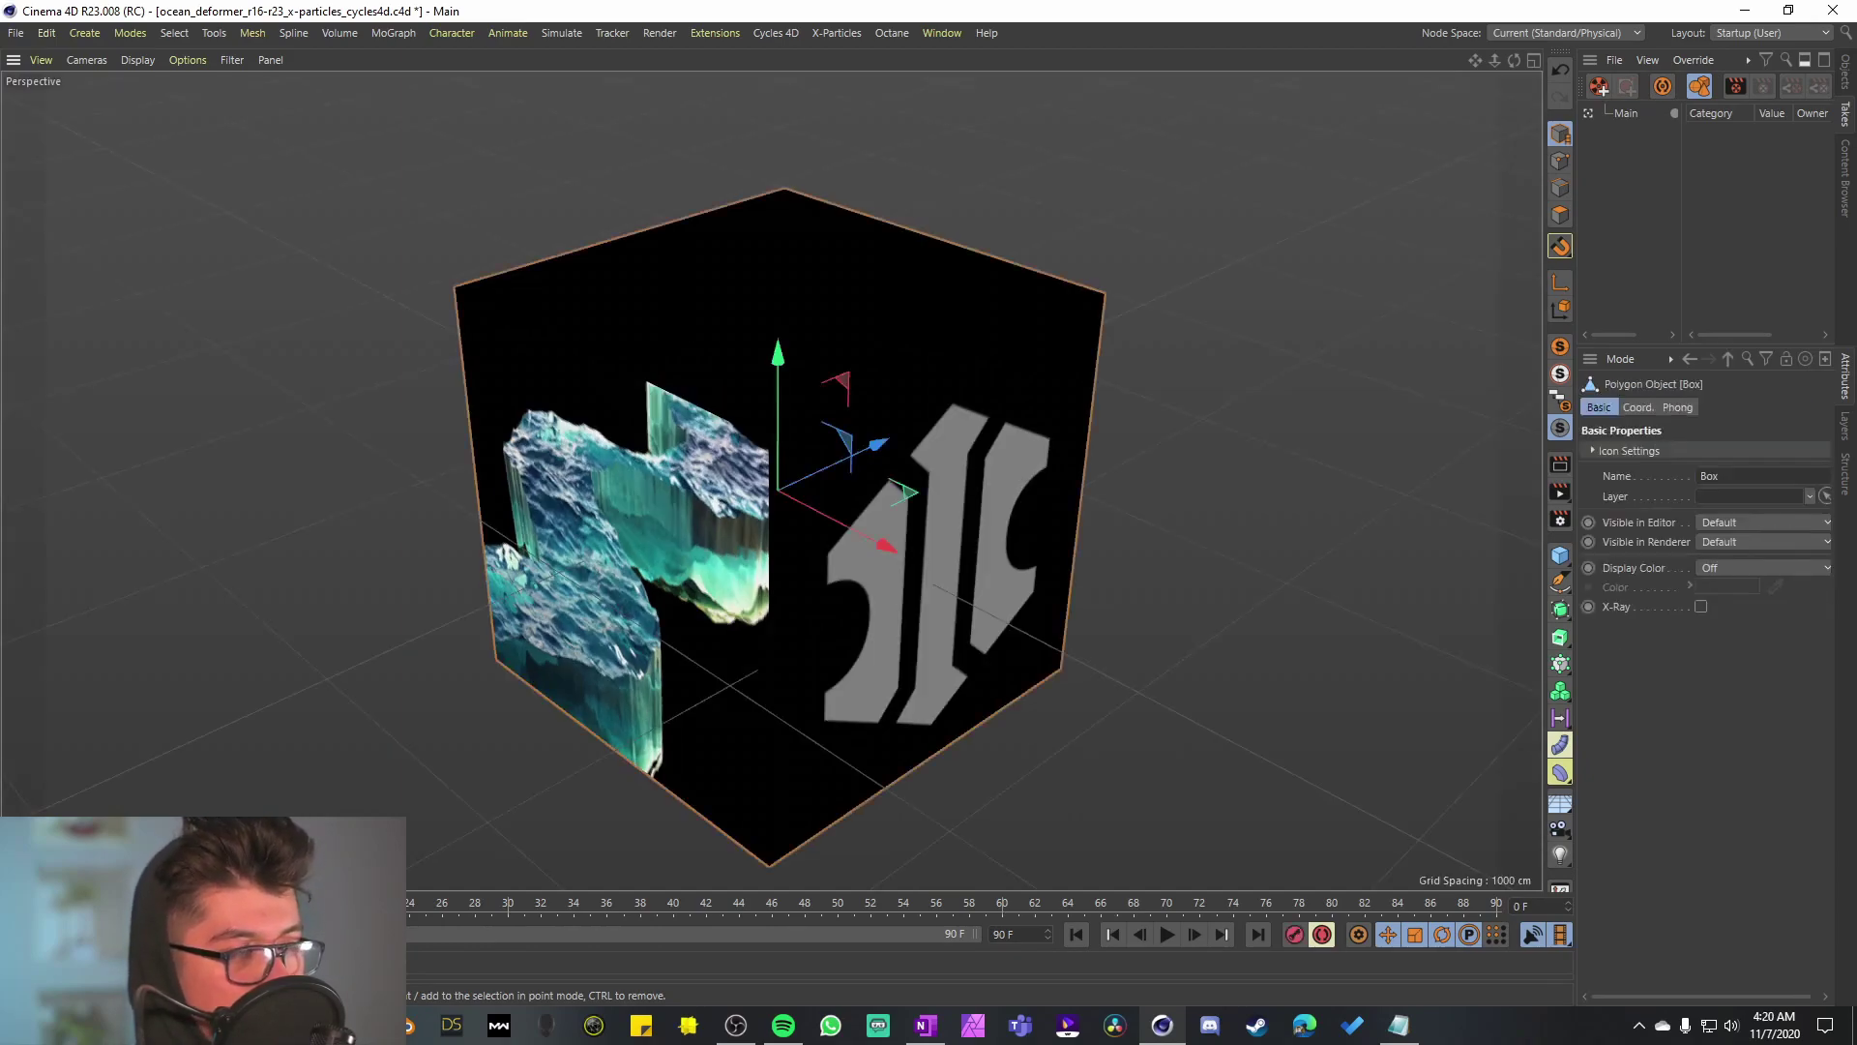
pyautogui.click(1560, 215)
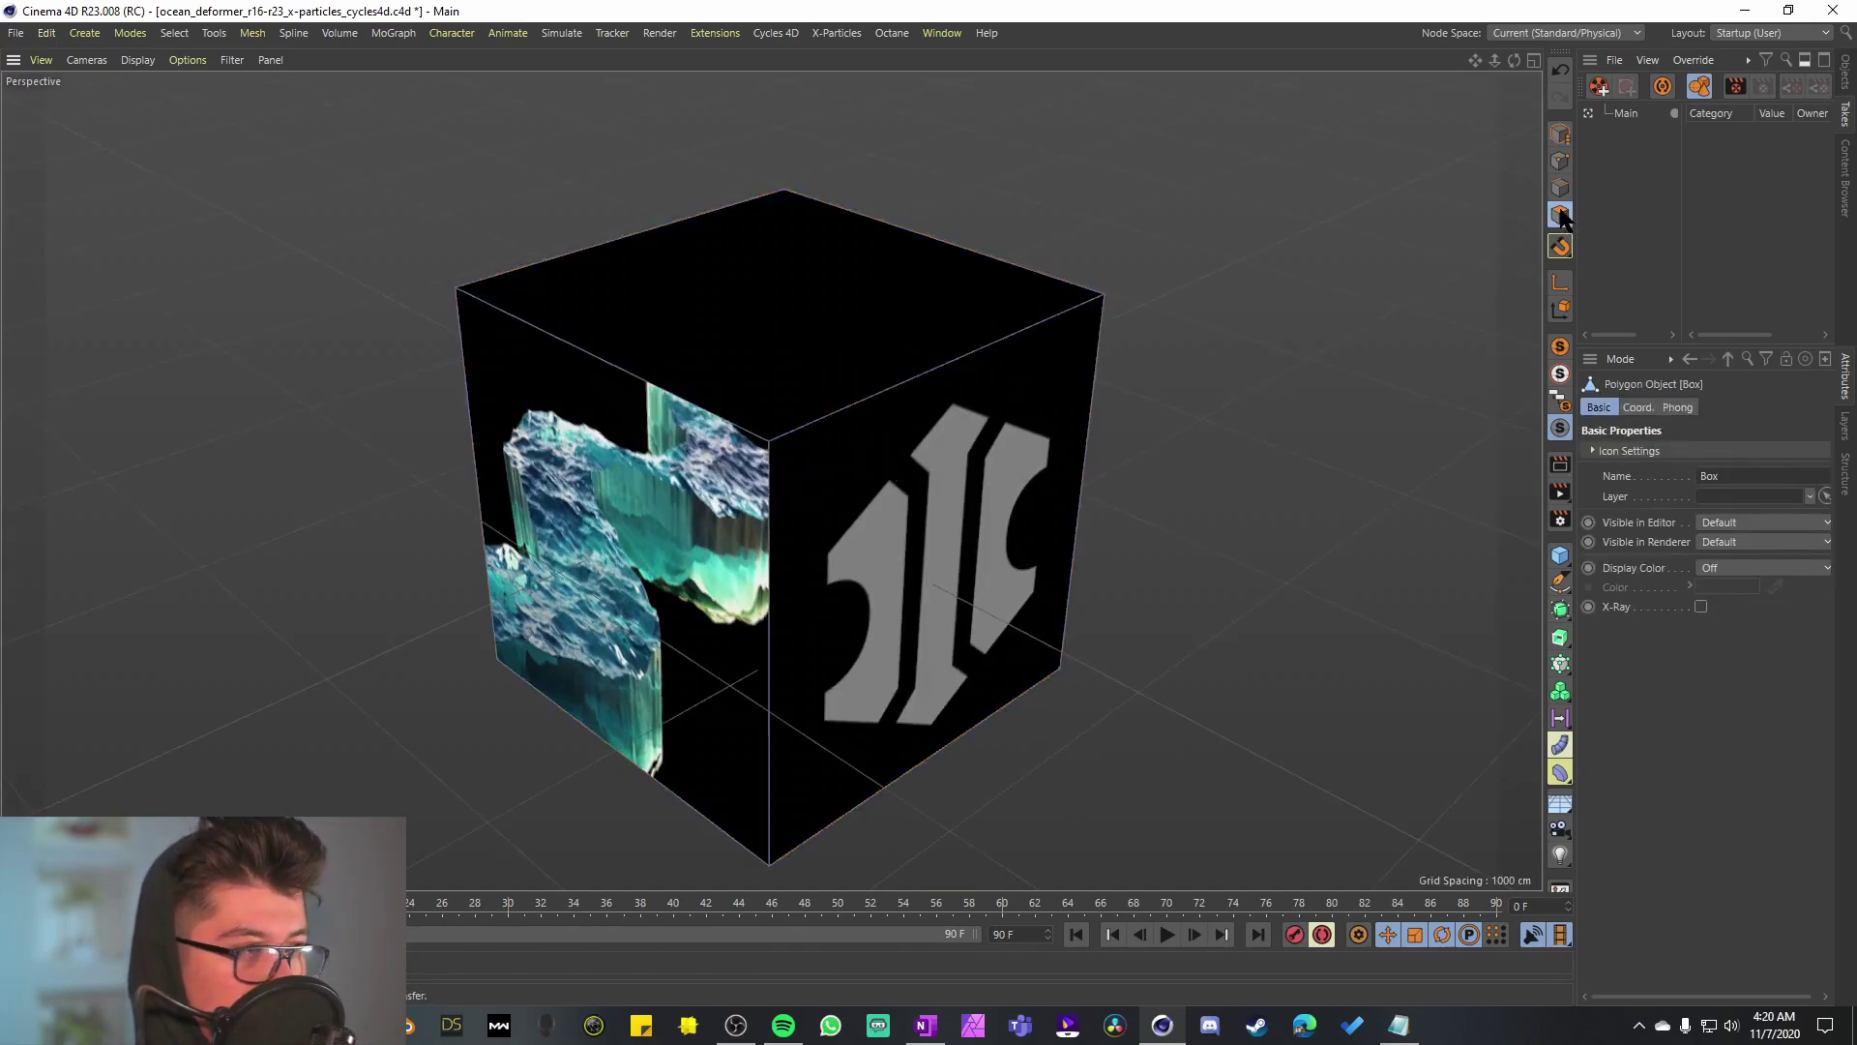
pyautogui.click(779, 292)
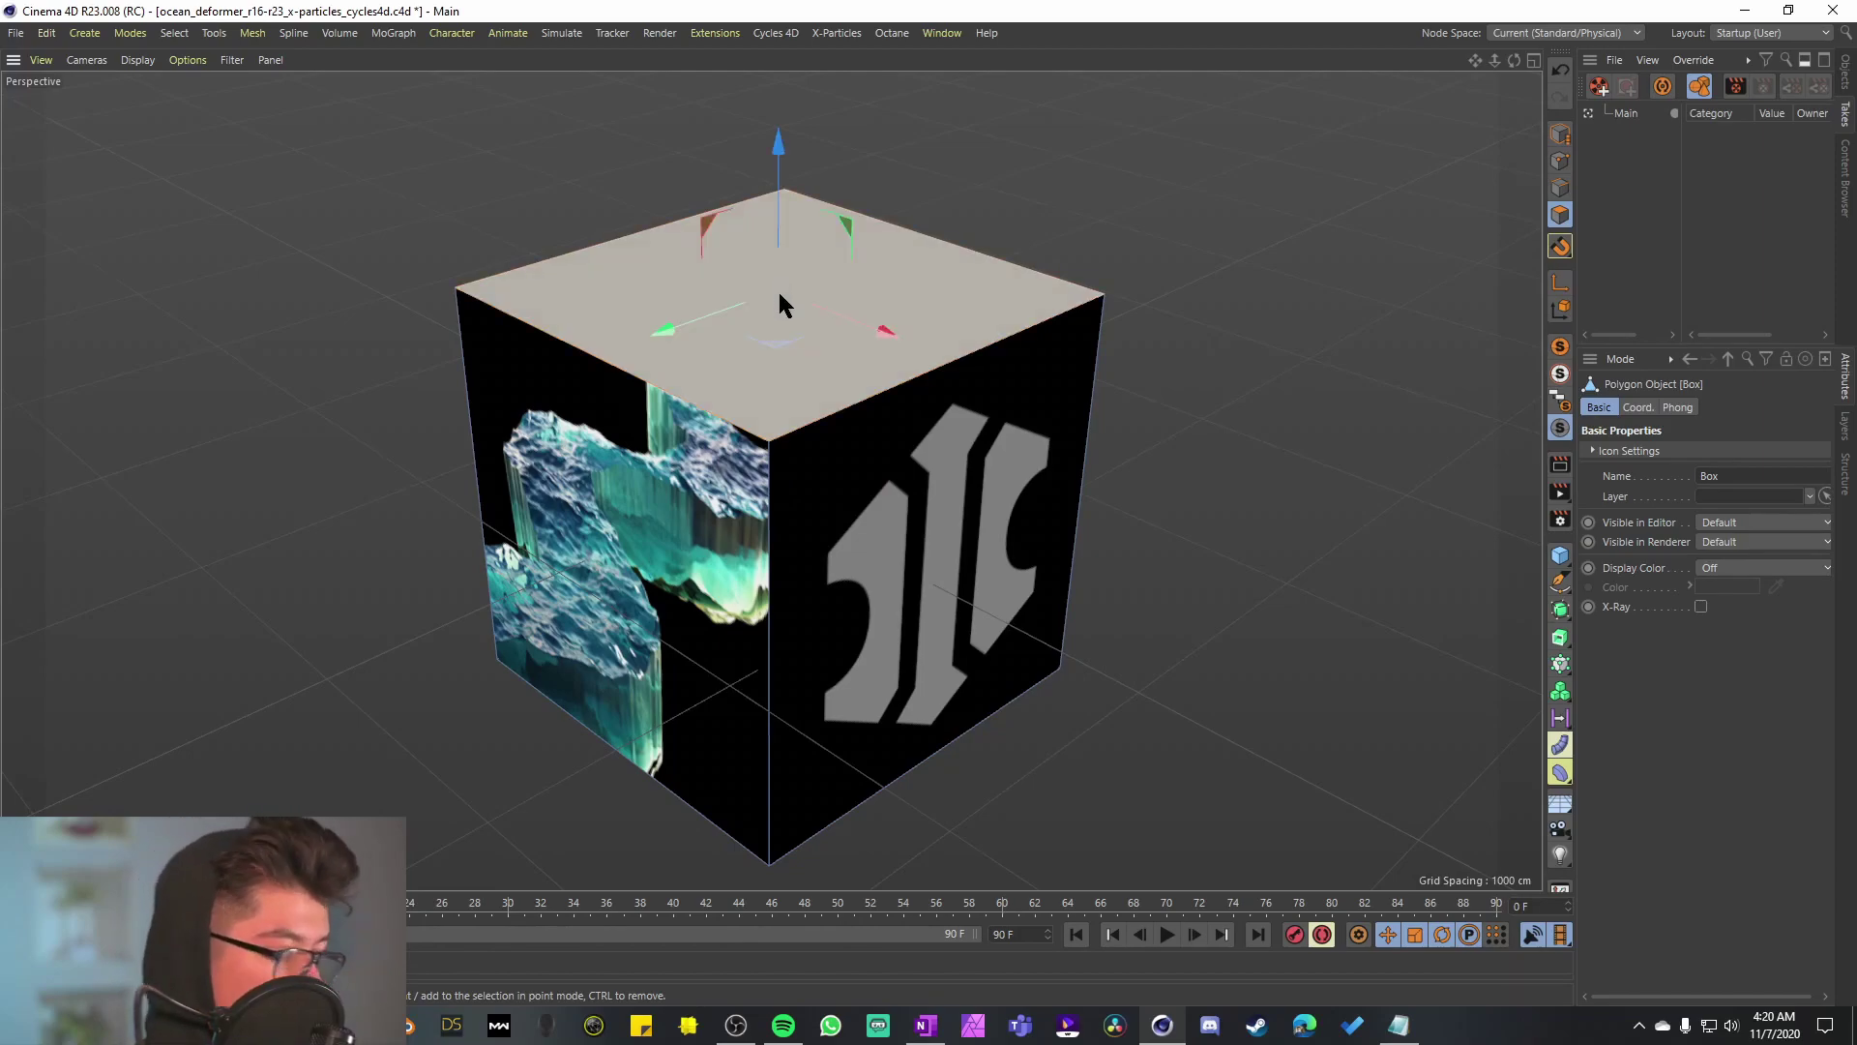
pyautogui.press('k')
pyautogui.press('k')
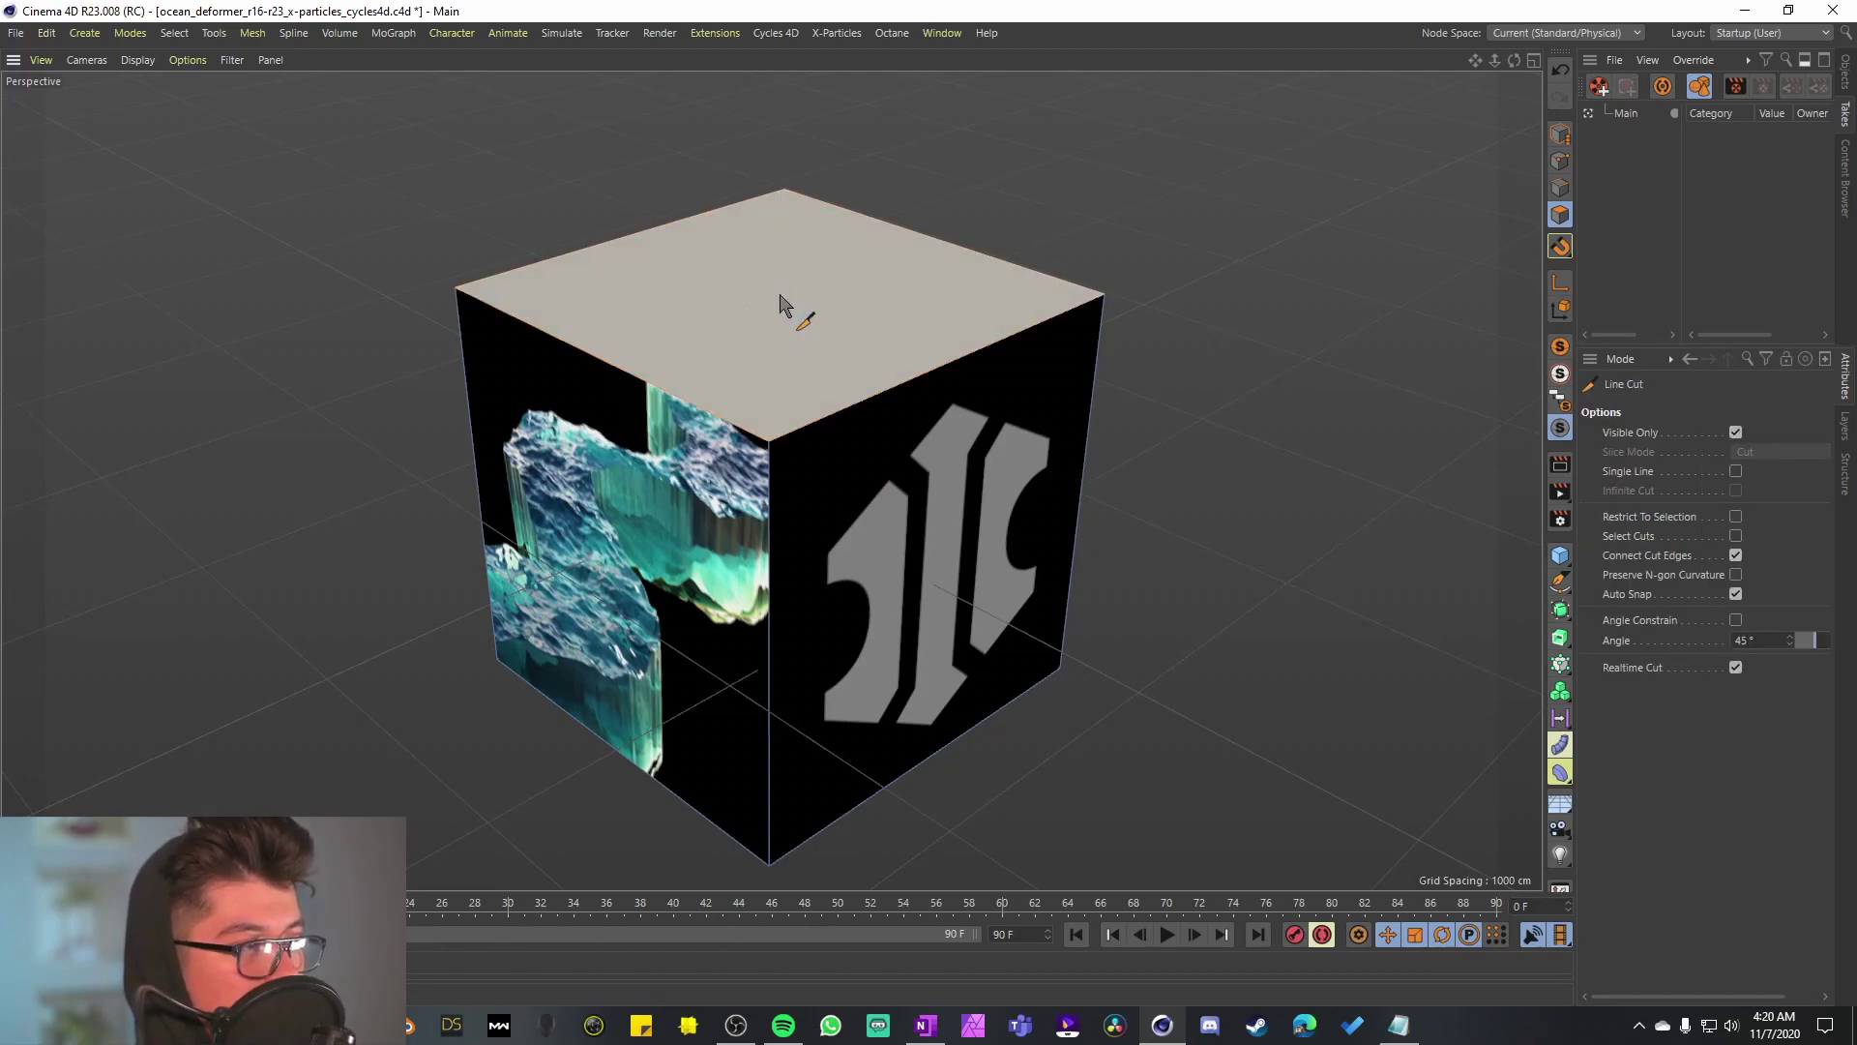
pyautogui.click(556, 184)
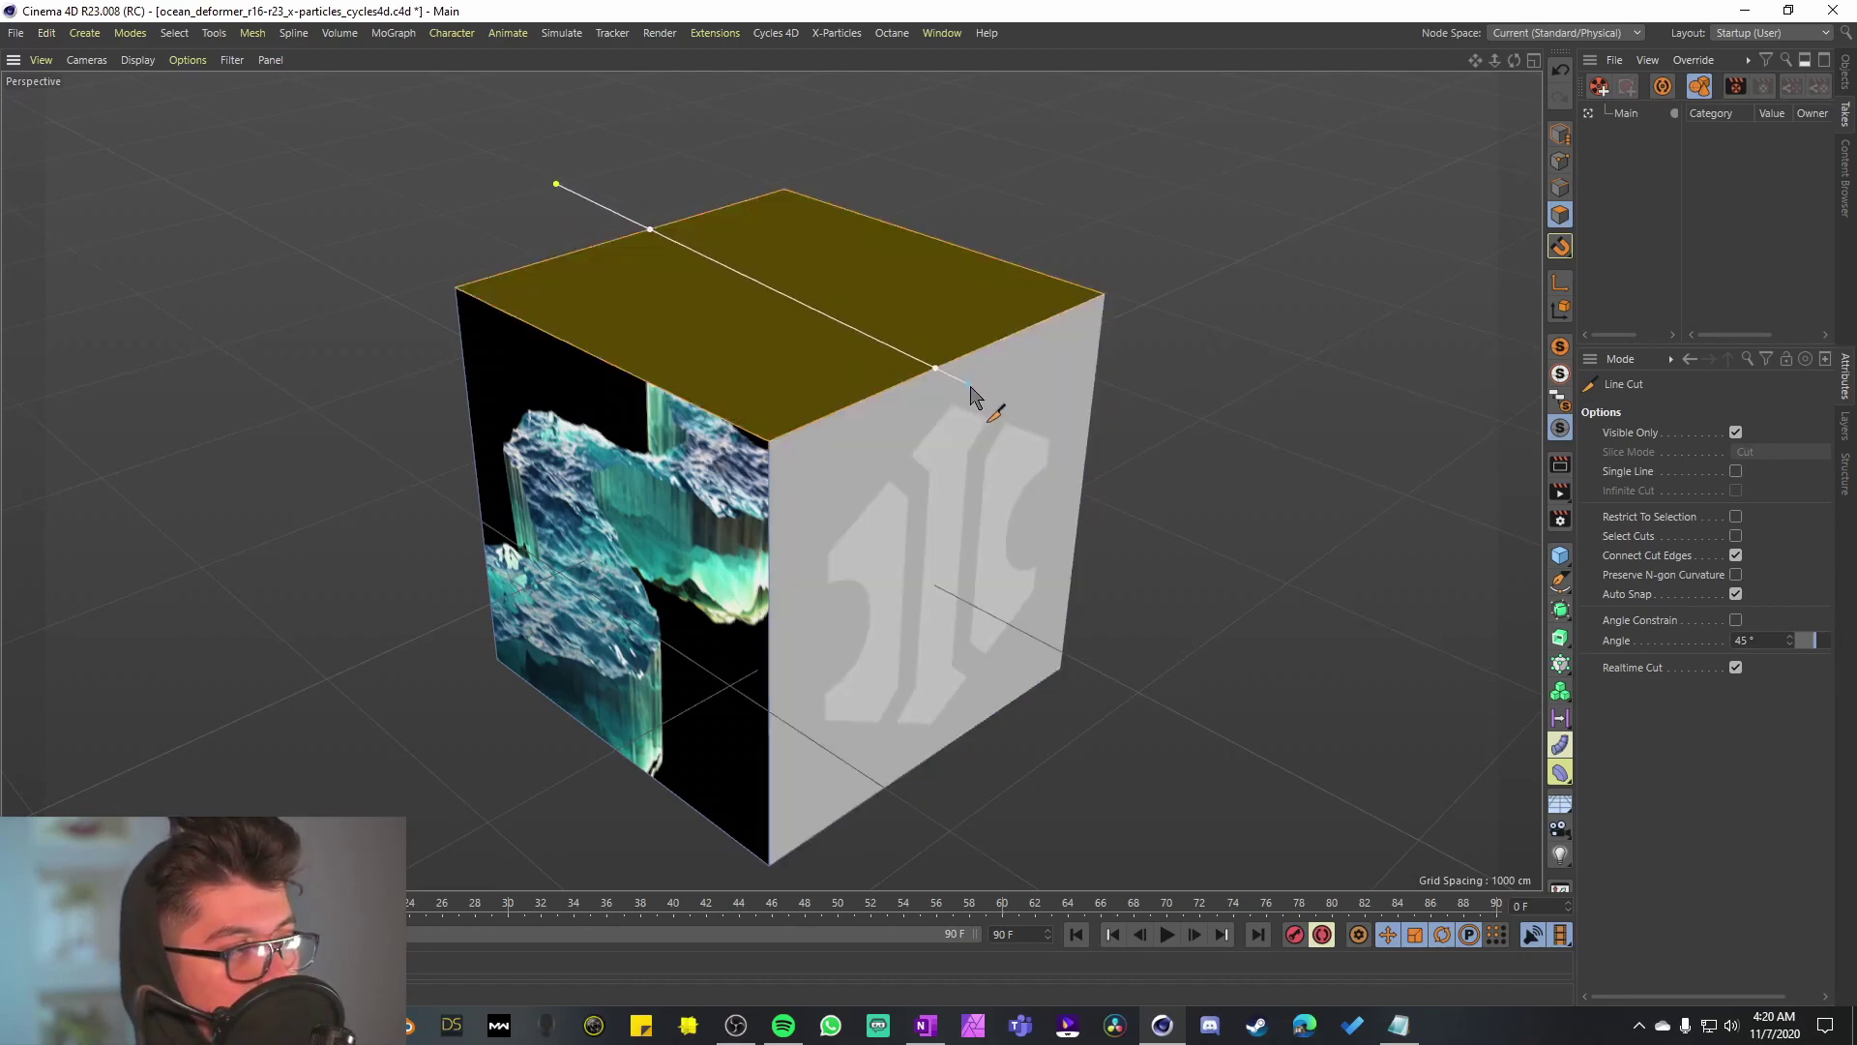
pyautogui.click(1050, 441)
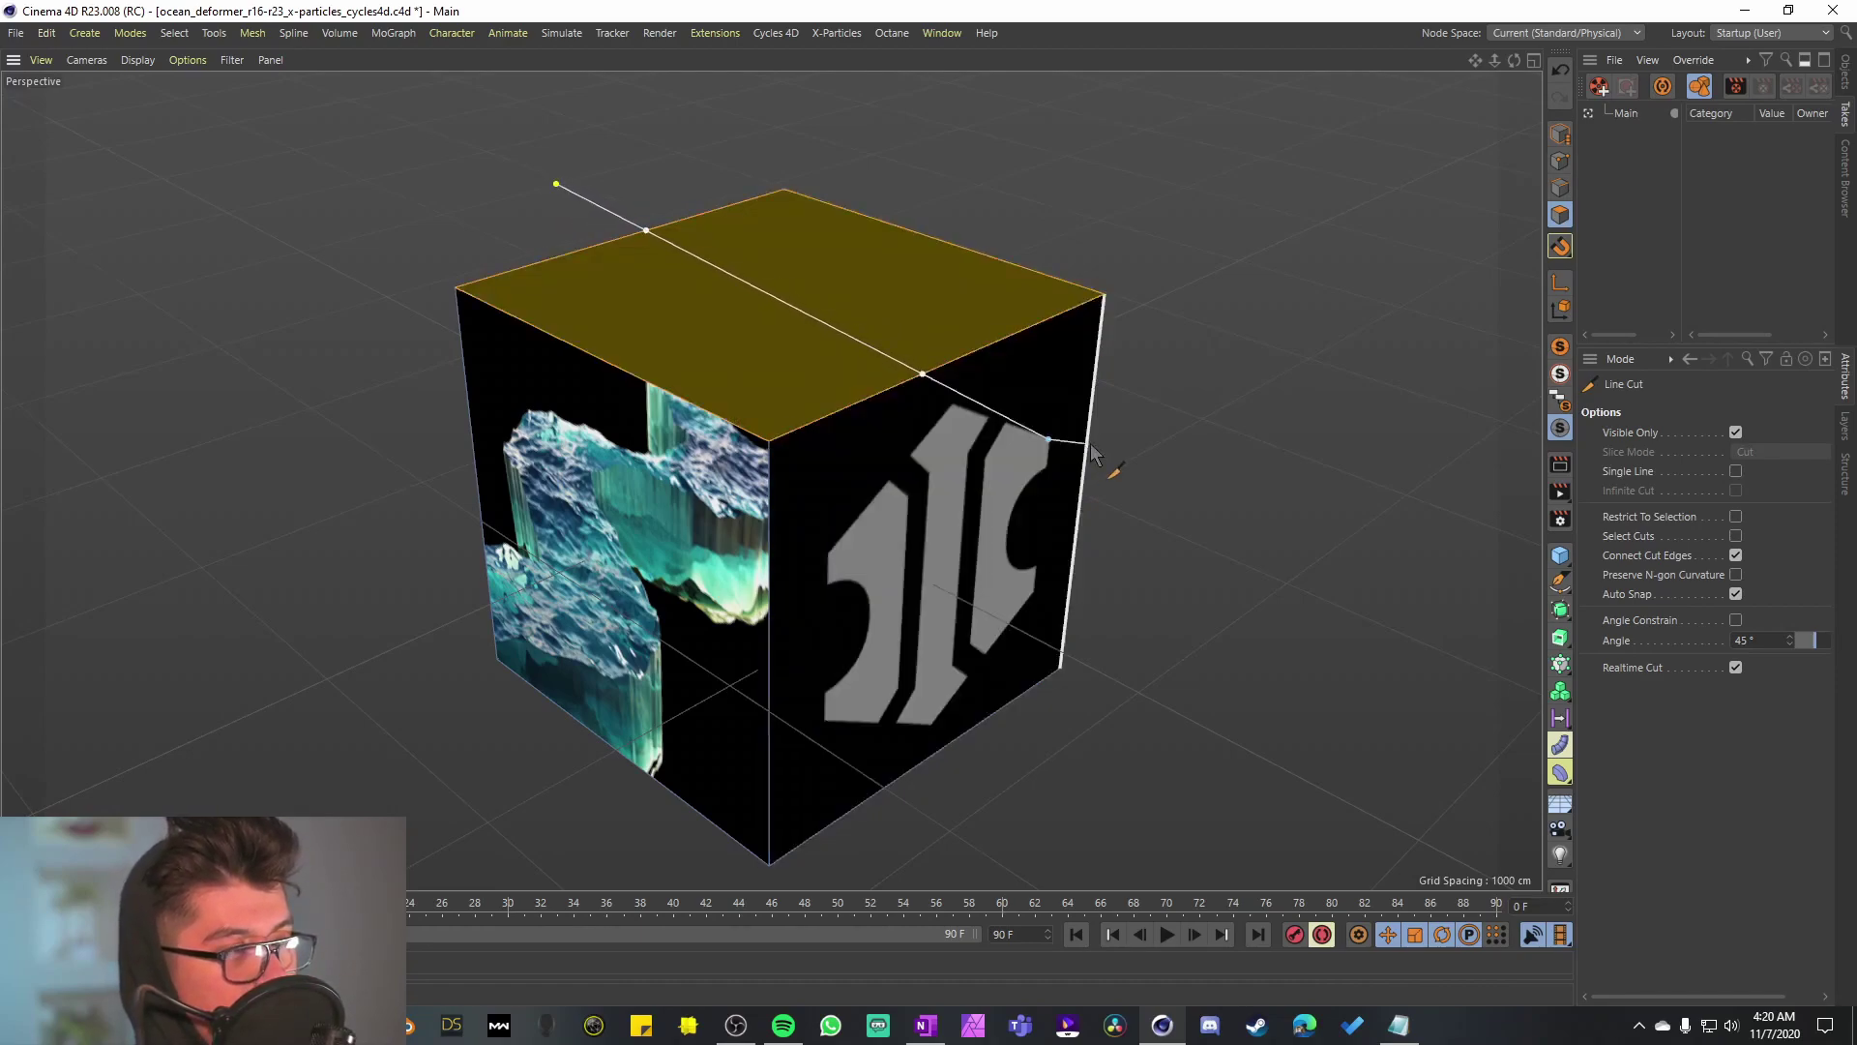
pyautogui.press('Escape')
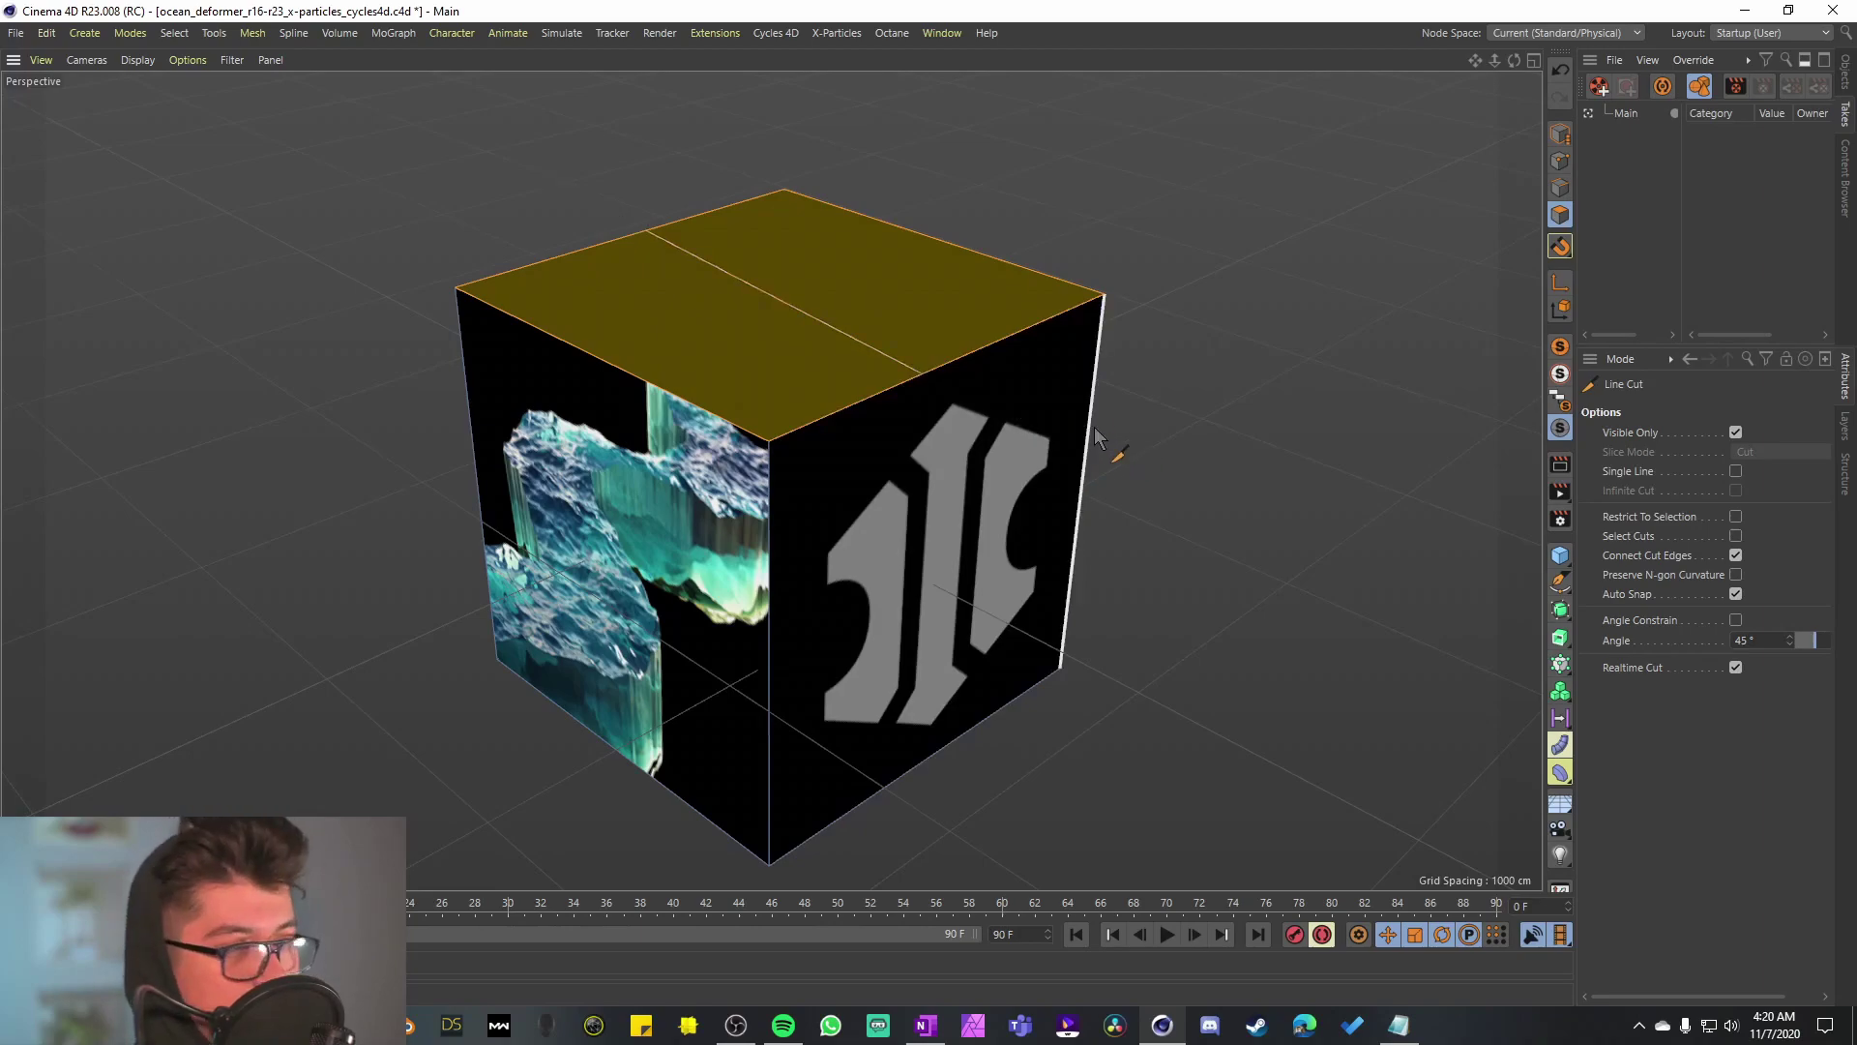
# Step: Disconnect the box's points so the two top faces separate from the rest of the box
pyautogui.click(1561, 161)
pyautogui.press('e')
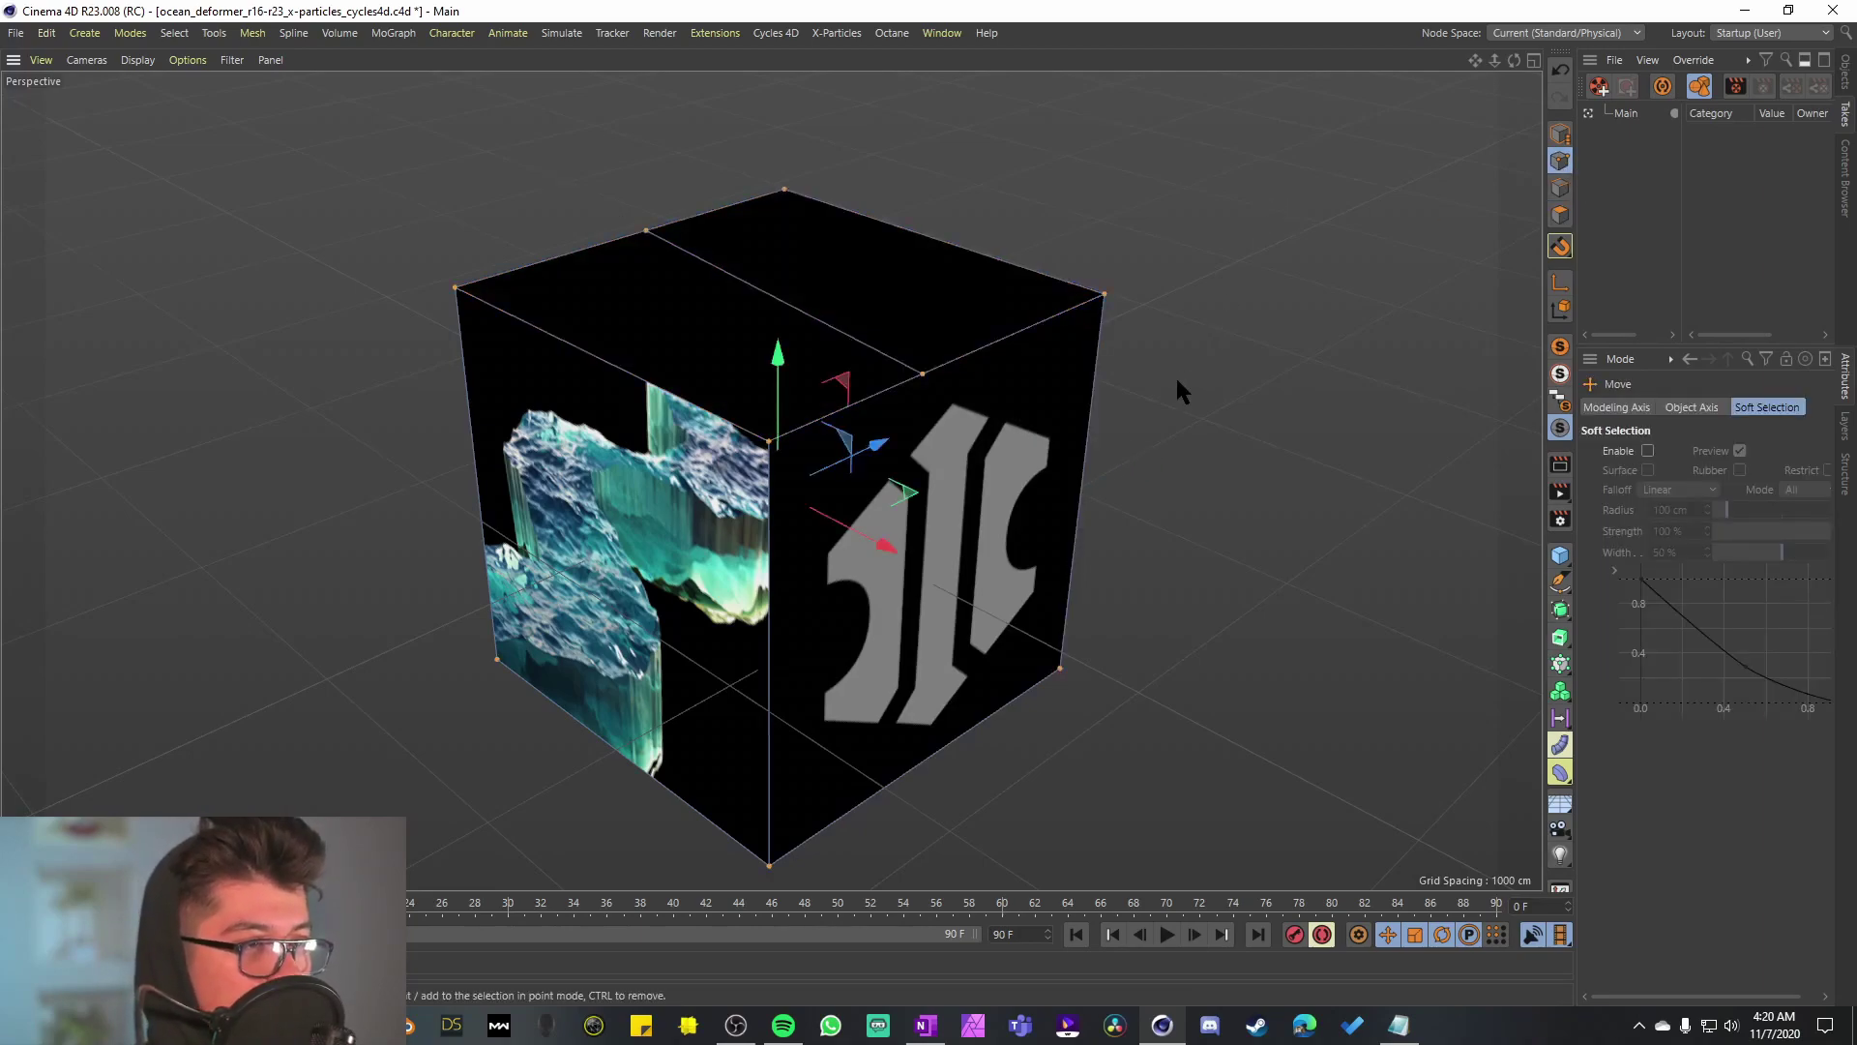
pyautogui.rightClick(1176, 375)
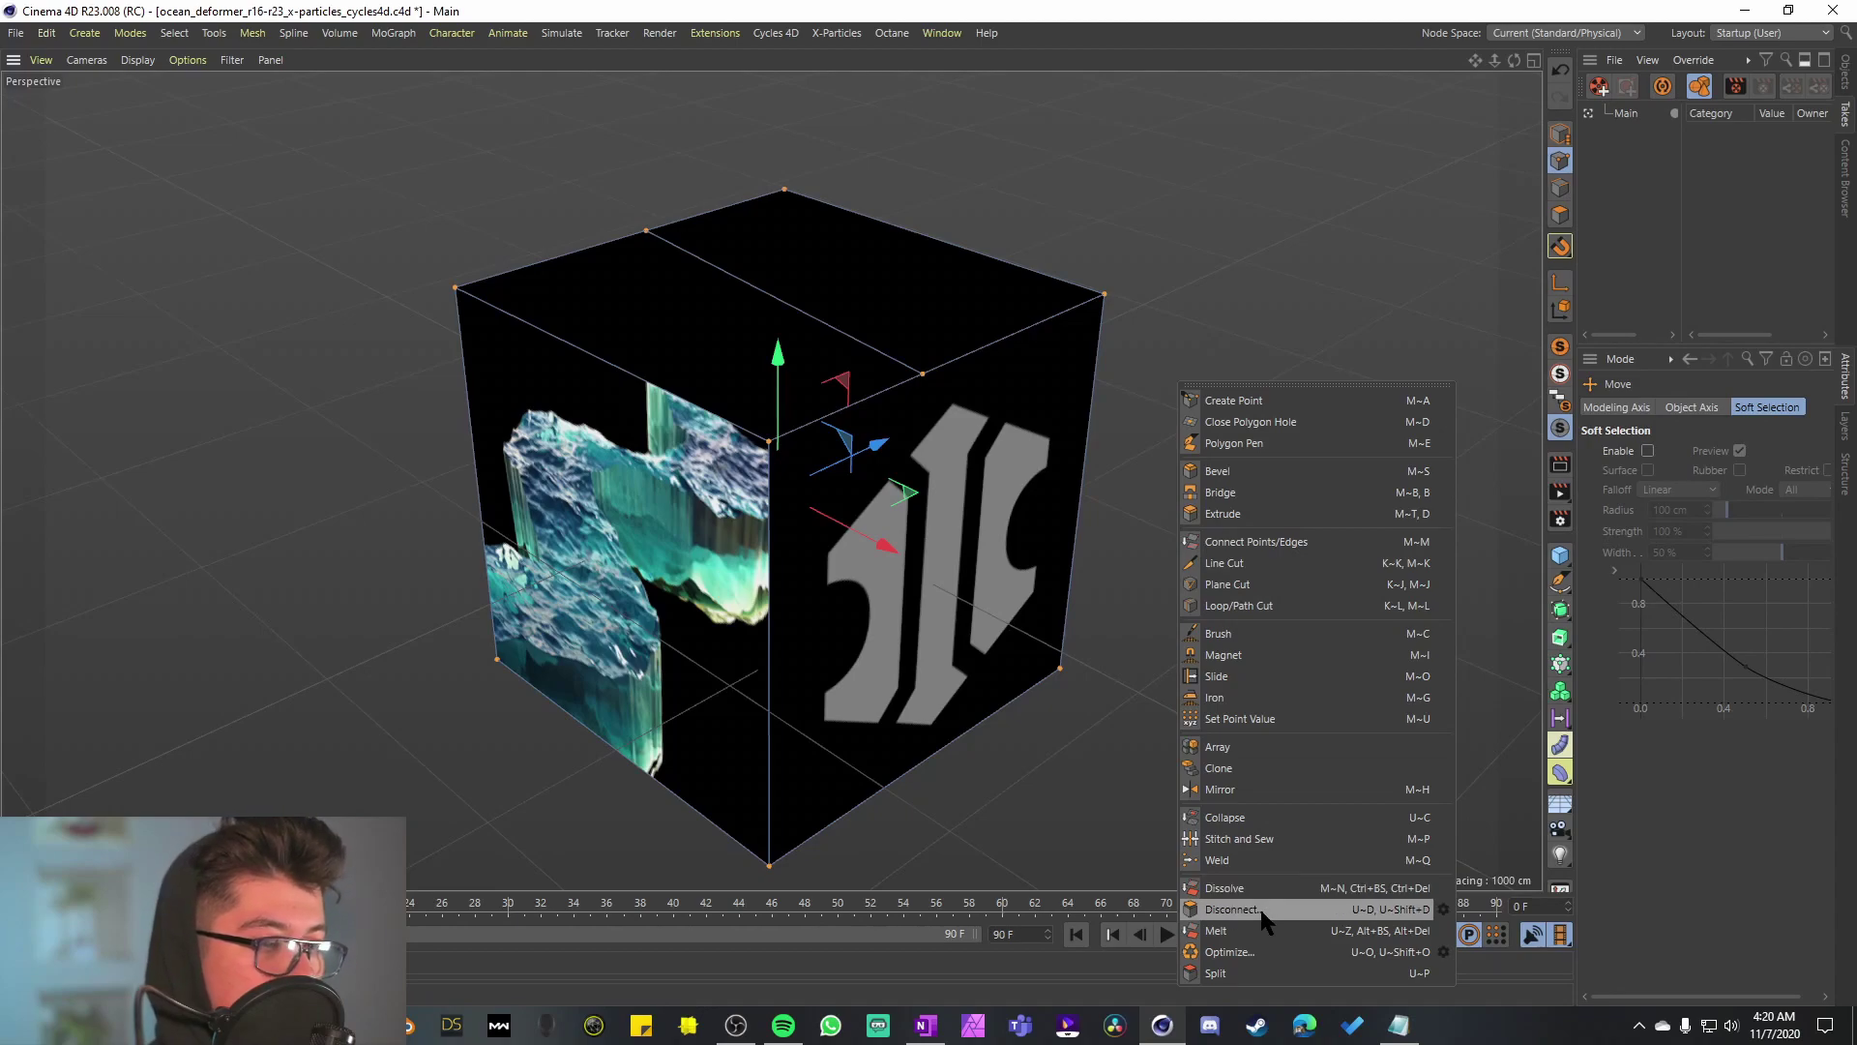
pyautogui.click(1231, 909)
pyautogui.click(1561, 216)
pyautogui.click(1560, 214)
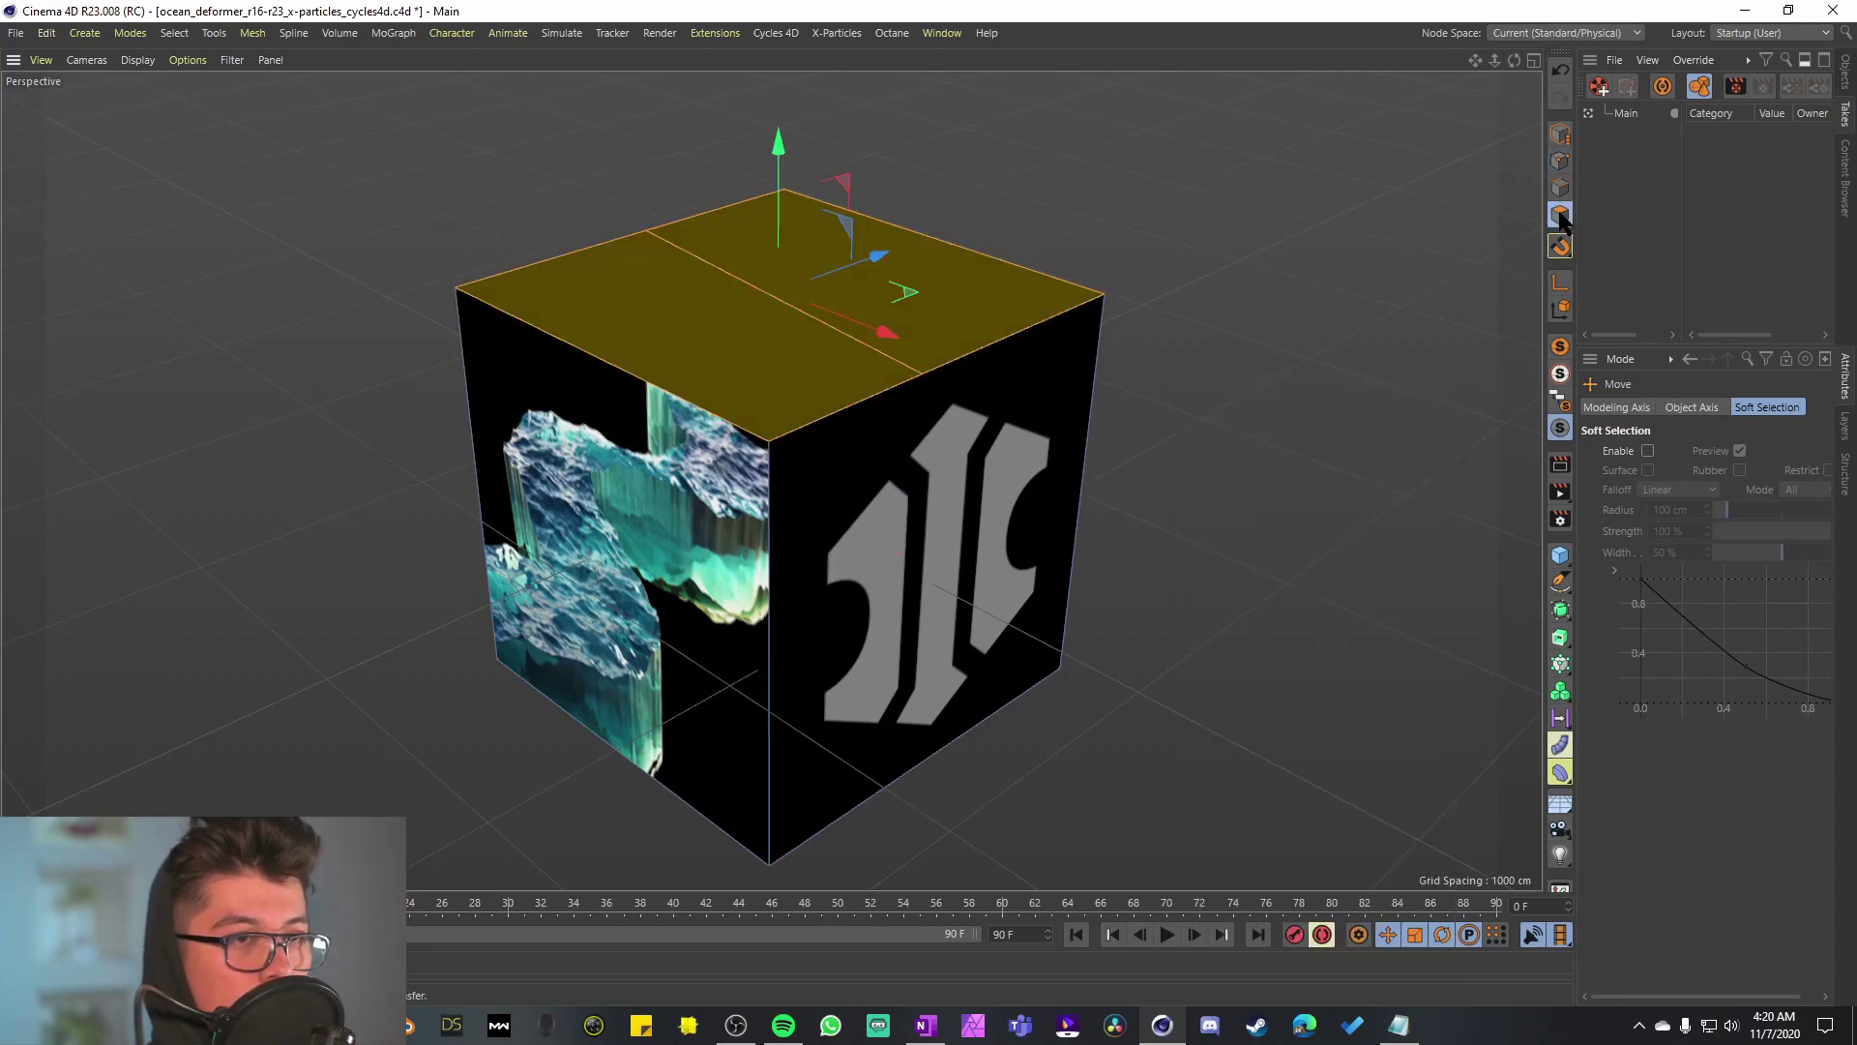
# Step: Move the two halves of the box's top apart in opposite directions to open the box
pyautogui.keyDown('alt'); pyautogui.moveTo(923, 246); pyautogui.dragTo(948, 317); pyautogui.keyUp('alt')
pyautogui.click(946, 314)
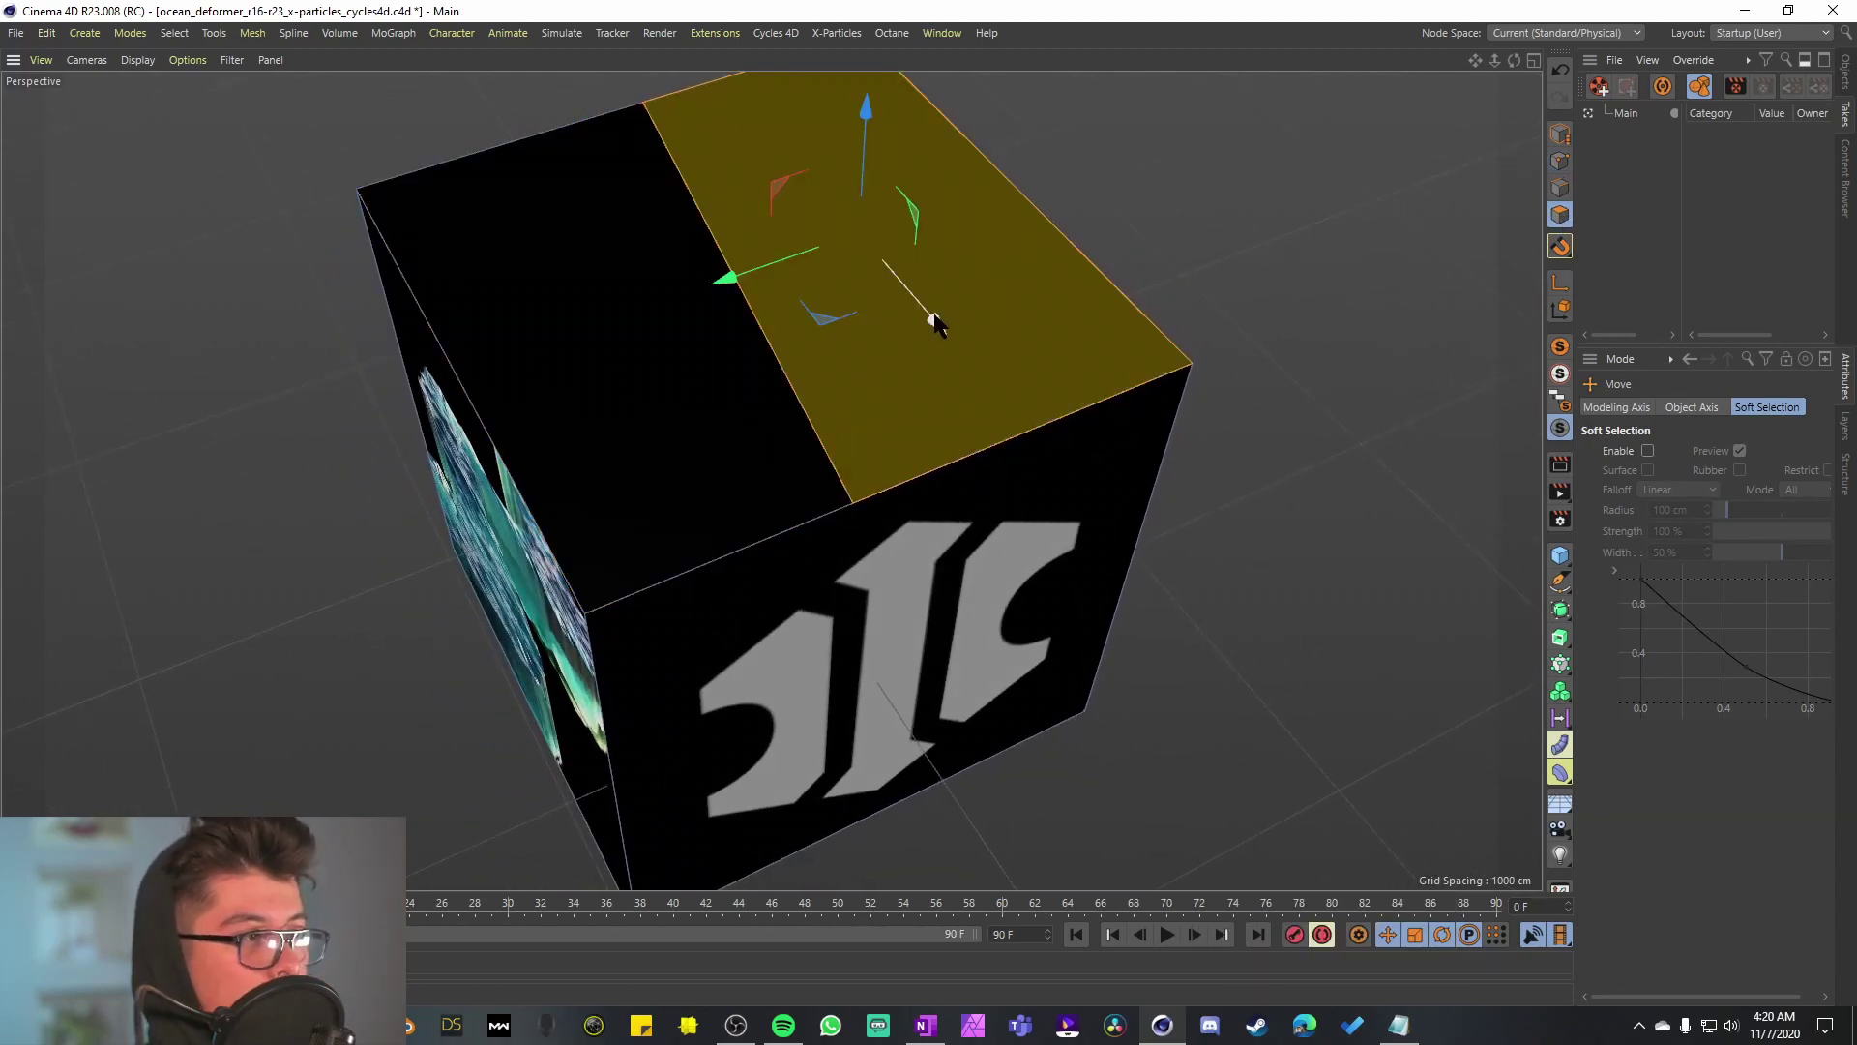
pyautogui.keyDown('alt'); pyautogui.moveTo(879, 290); pyautogui.dragTo(943, 259, button='right'); pyautogui.keyUp('alt')
pyautogui.keyDown('alt'); pyautogui.moveTo(943, 259); pyautogui.dragTo(957, 377, button='middle'); pyautogui.keyUp('alt')
pyautogui.moveTo(745, 357); pyautogui.dragTo(945, 282)
pyautogui.click(544, 418)
pyautogui.moveTo(406, 489); pyautogui.dragTo(171, 607)
# Step: Lift the compatibility note out of the open box and turn it upright to read it
pyautogui.click(1558, 134)
pyautogui.keyDown('alt'); pyautogui.moveTo(678, 406); pyautogui.dragTo(734, 422); pyautogui.keyUp('alt')
pyautogui.scroll(2, 731, 455)
pyautogui.keyDown('alt'); pyautogui.moveTo(728, 486); pyautogui.dragTo(698, 557); pyautogui.keyUp('alt')
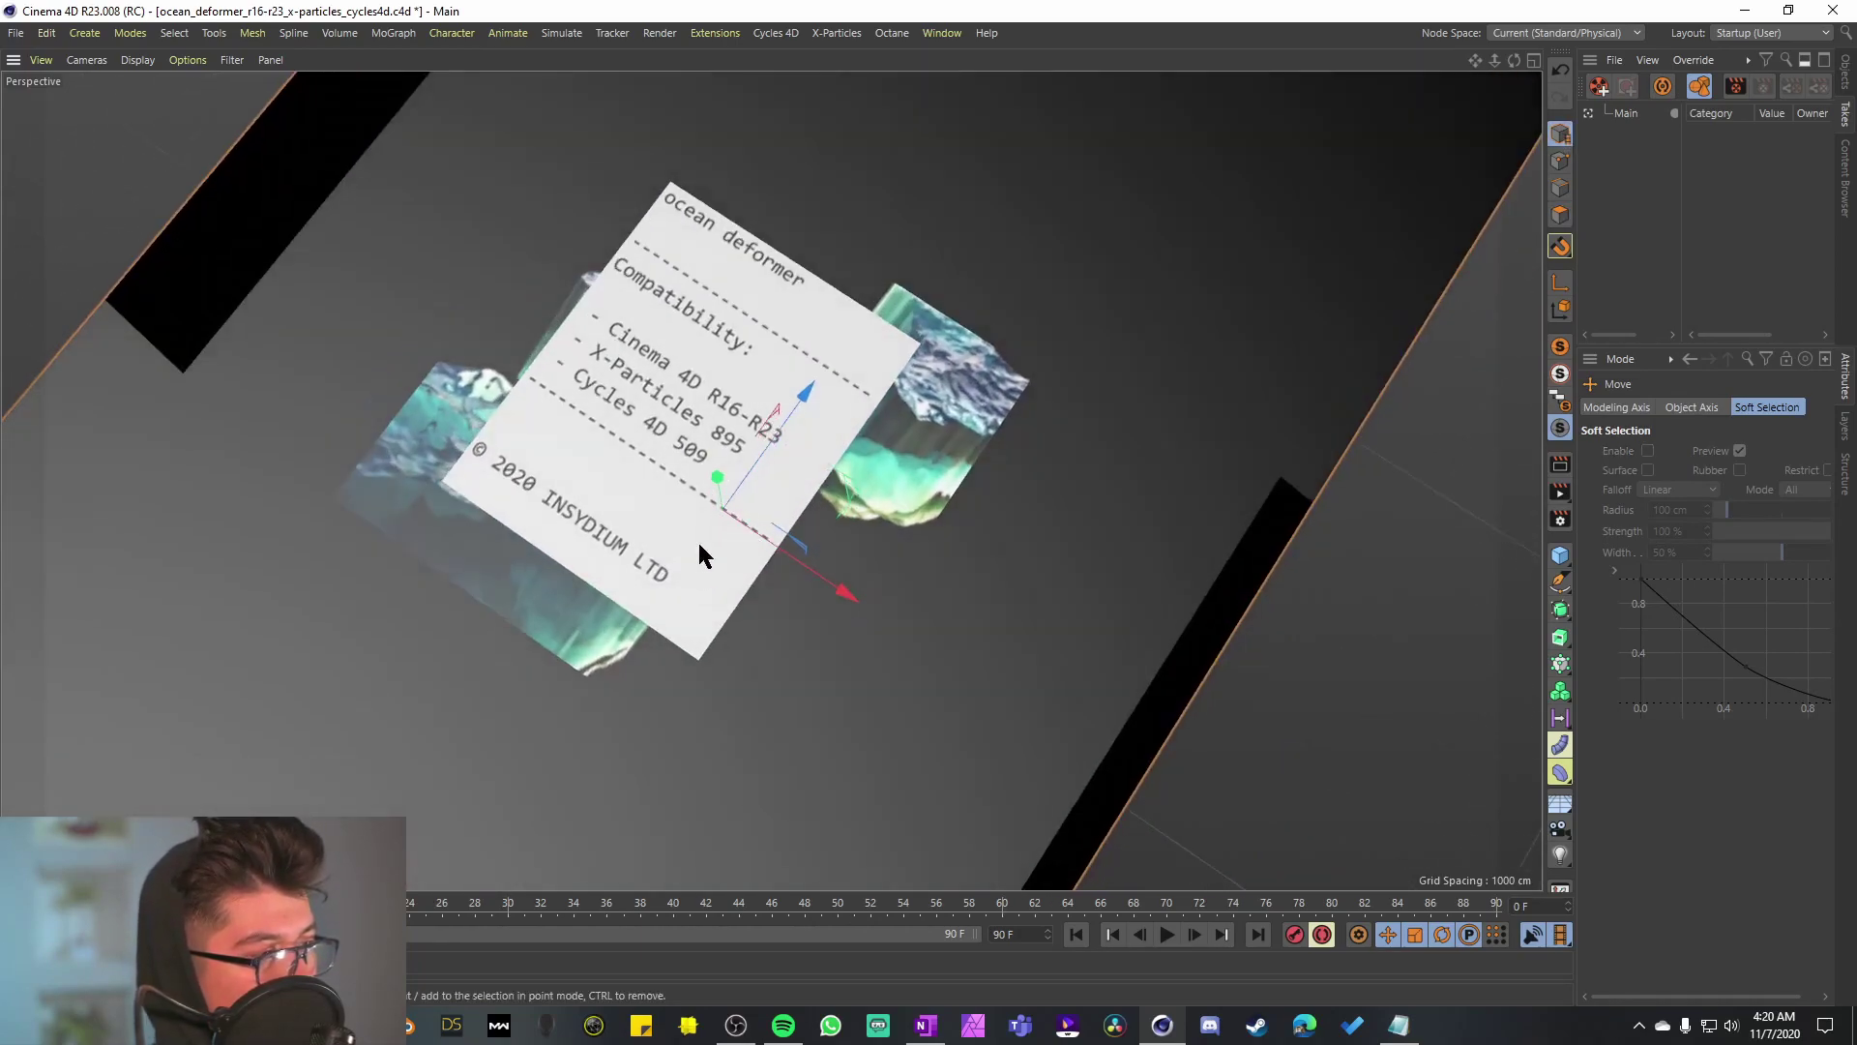
pyautogui.click(685, 441)
pyautogui.keyDown('alt'); pyautogui.moveTo(685, 441); pyautogui.dragTo(777, 364); pyautogui.keyUp('alt')
pyautogui.press('r')
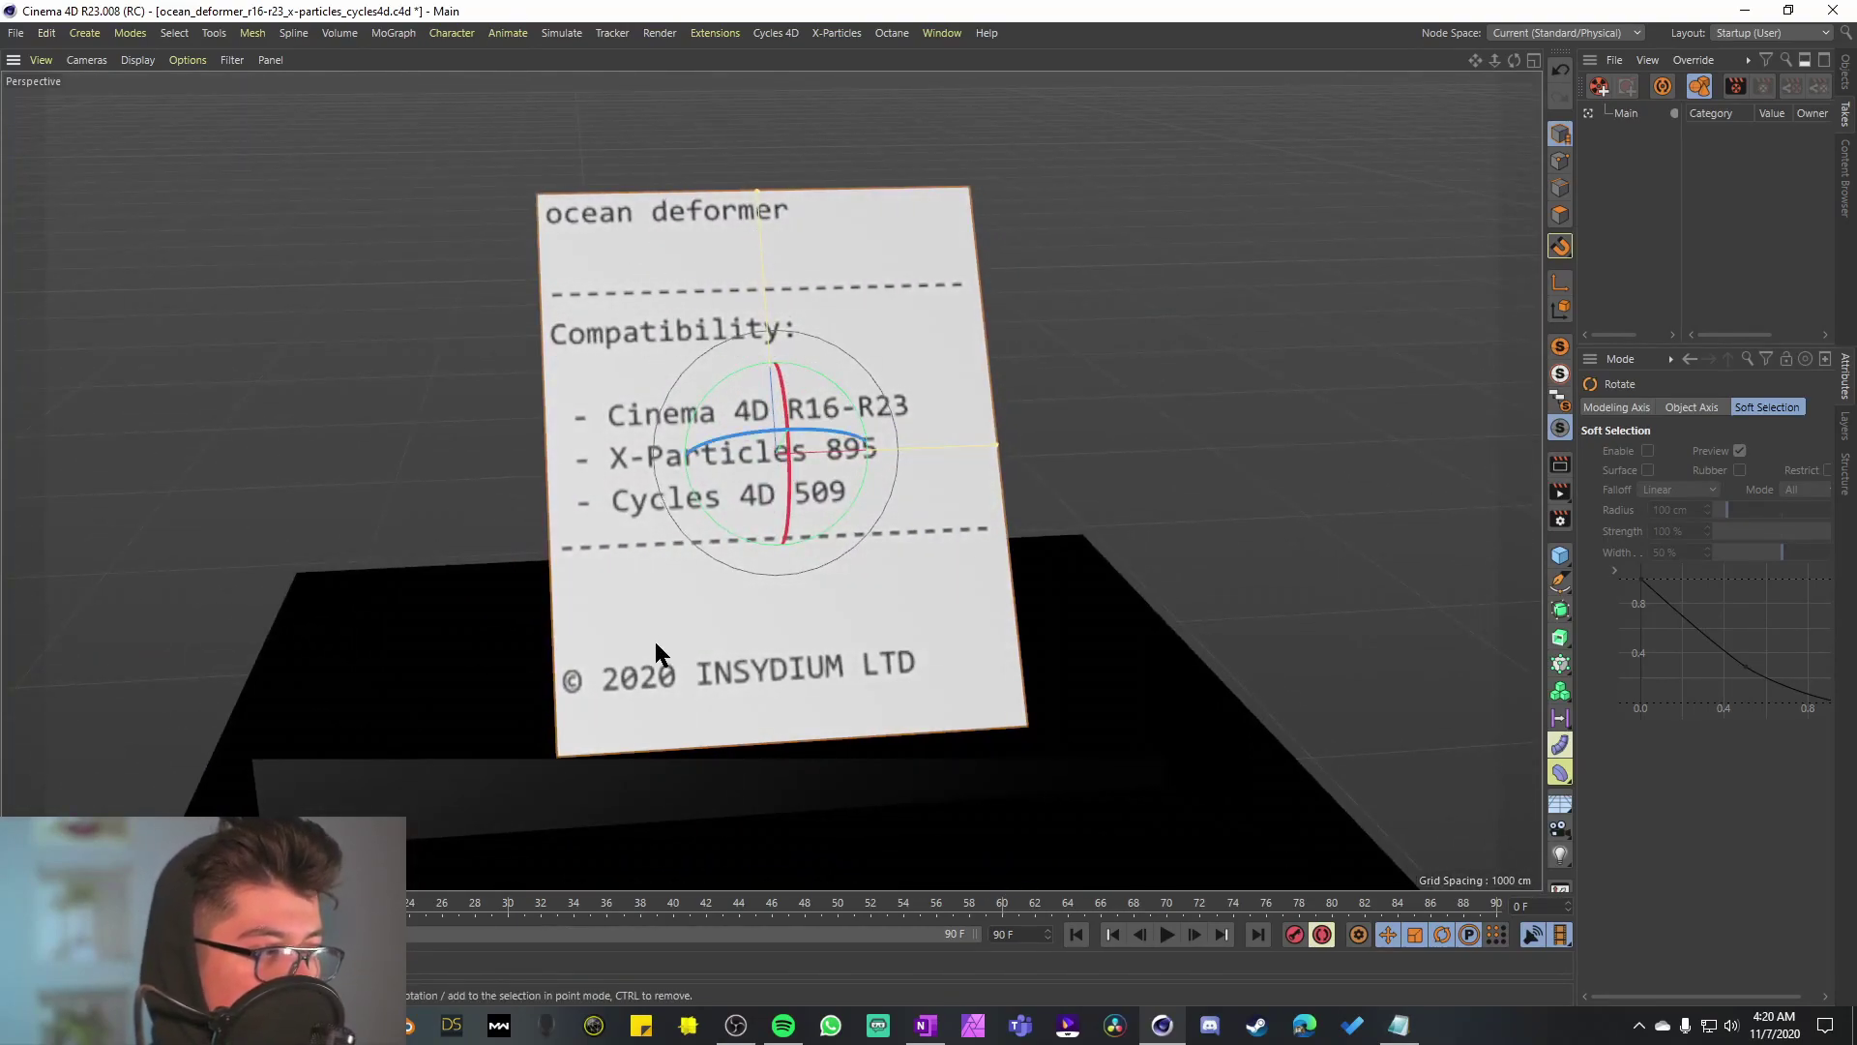
pyautogui.moveTo(780, 664)
pyautogui.keyDown('alt'); pyautogui.mouseDown()
pyautogui.moveTo(714, 659)
pyautogui.moveTo(779, 640)
pyautogui.mouseUp(); pyautogui.keyUp('alt')
pyautogui.keyDown('alt'); pyautogui.moveTo(678, 697); pyautogui.dragTo(808, 642); pyautogui.keyUp('alt')
pyautogui.click(1154, 346)
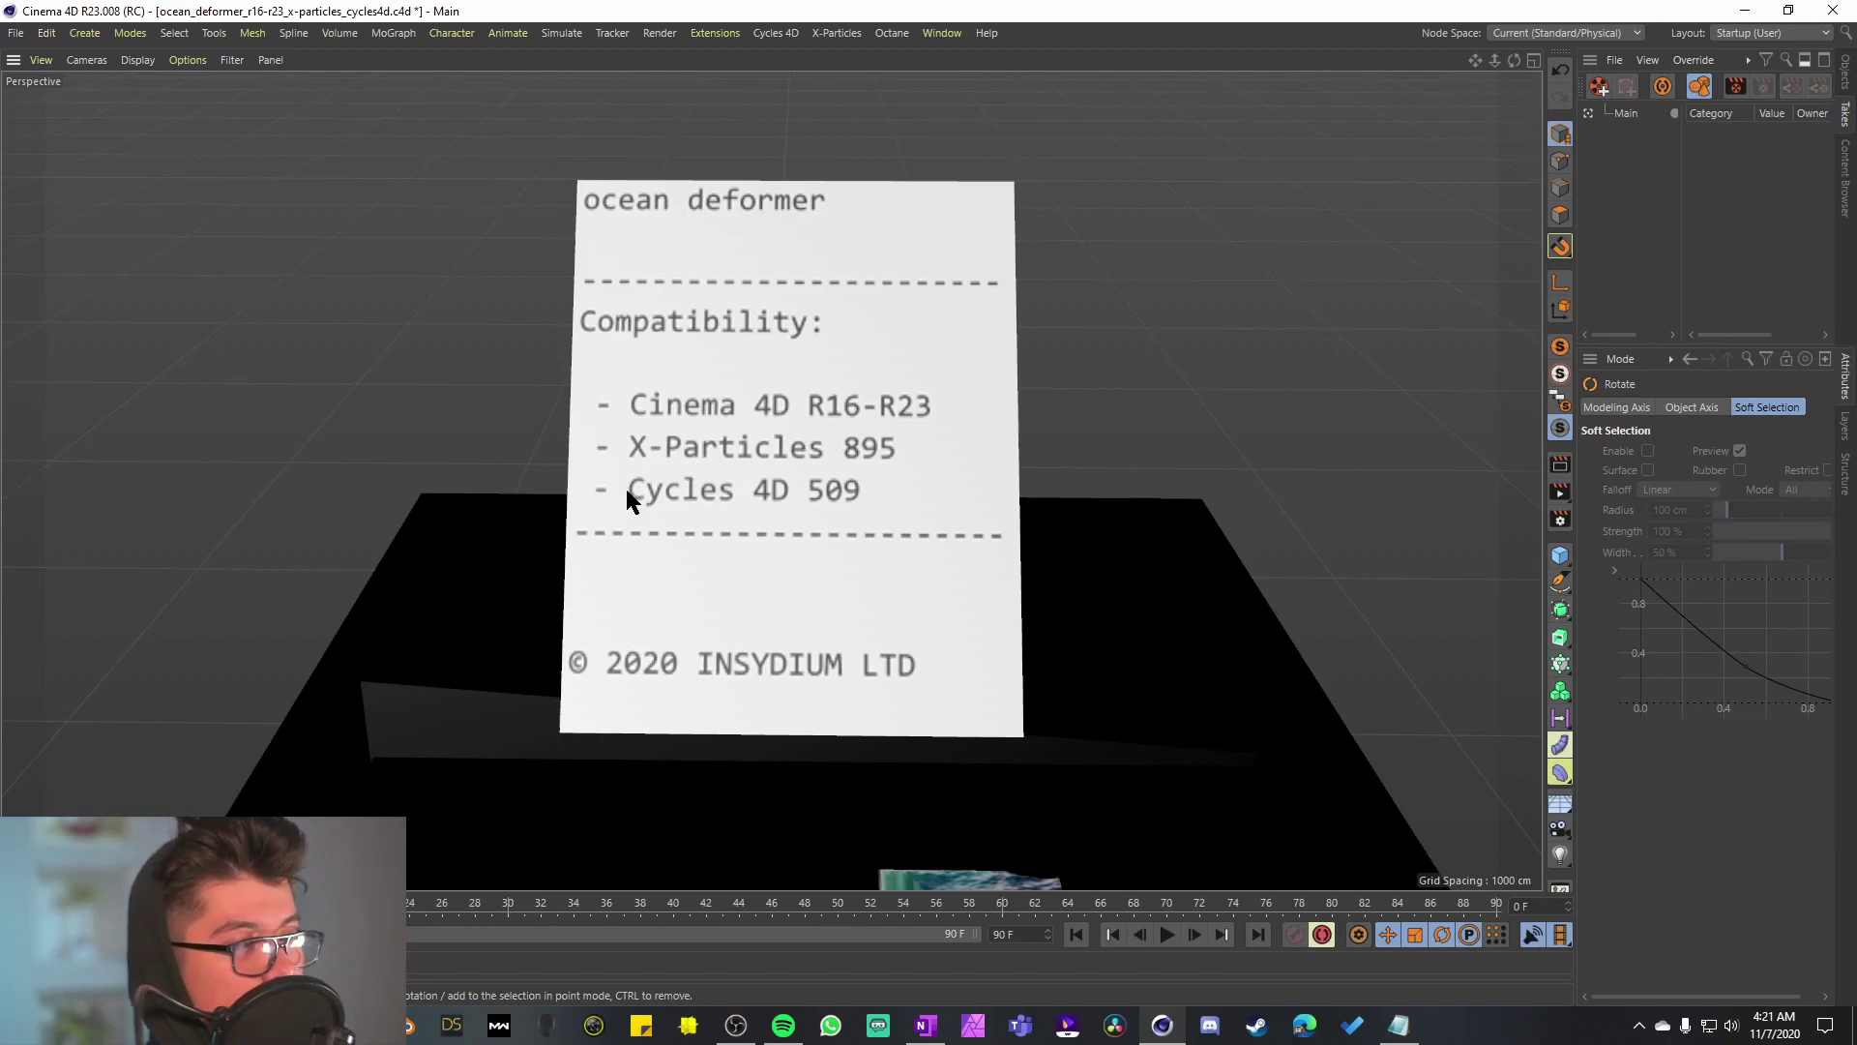
# Step: Move the note plane away to the side of the box
pyautogui.keyDown('alt'); pyautogui.moveTo(869, 479); pyautogui.dragTo(811, 447); pyautogui.keyUp('alt')
pyautogui.click(827, 398)
pyautogui.moveTo(788, 357); pyautogui.dragTo(0, 396)
pyautogui.press('e')
# Step: Turn the plane with the ocean render image upright and move it away to the side of the box
pyautogui.keyDown('alt'); pyautogui.moveTo(967, 464); pyautogui.dragTo(774, 365); pyautogui.keyUp('alt')
pyautogui.click(788, 578)
pyautogui.press('r')
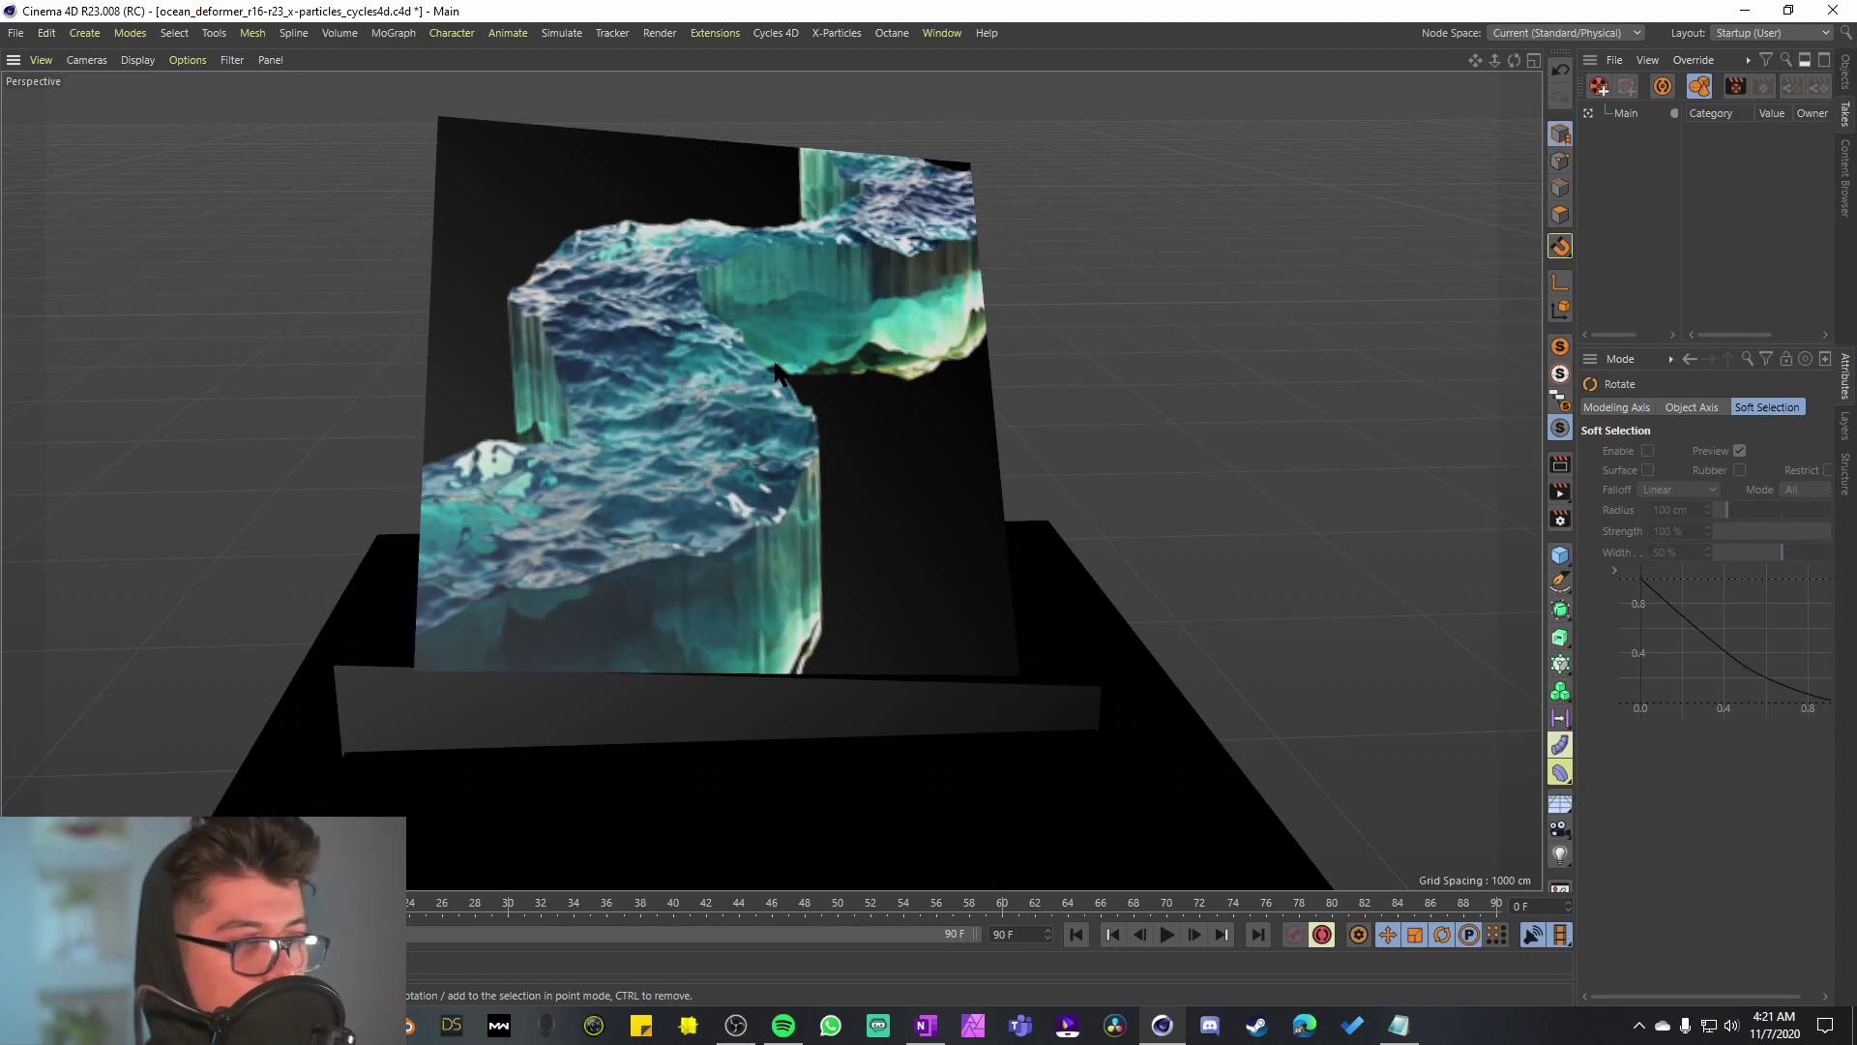
pyautogui.click(774, 373)
pyautogui.moveTo(763, 365); pyautogui.dragTo(52, 441)
pyautogui.press('e')
pyautogui.keyDown('alt'); pyautogui.moveTo(644, 647); pyautogui.dragTo(648, 431); pyautogui.keyUp('alt')
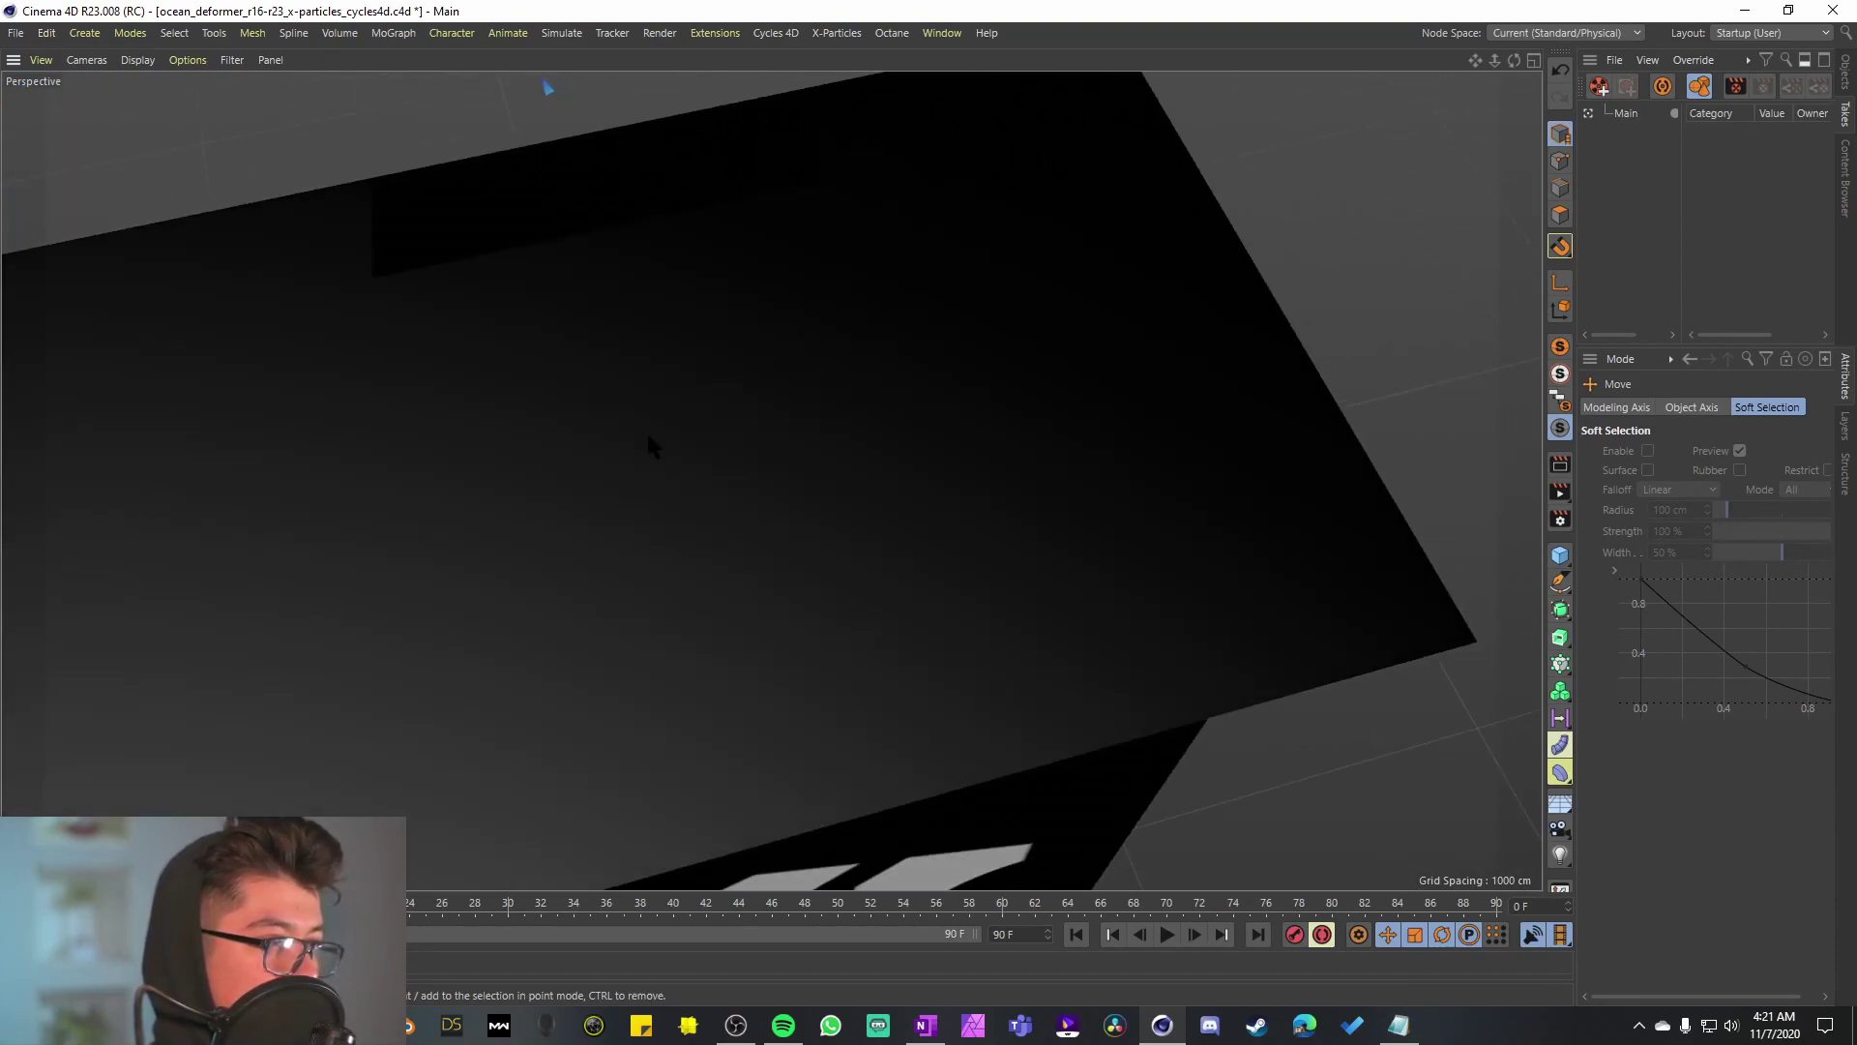
# Step: Slide the Divider polygon object sideways to uncover the ocean scene inside the box
pyautogui.click(650, 433)
pyautogui.moveTo(726, 612); pyautogui.dragTo(1364, 443)
pyautogui.keyDown('alt'); pyautogui.moveTo(671, 620); pyautogui.dragTo(709, 591); pyautogui.keyUp('alt')
pyautogui.keyDown('alt'); pyautogui.moveTo(709, 591); pyautogui.dragTo(729, 529, button='middle'); pyautogui.keyUp('alt')
pyautogui.keyDown('alt'); pyautogui.moveTo(725, 513); pyautogui.dragTo(745, 551); pyautogui.keyUp('alt')
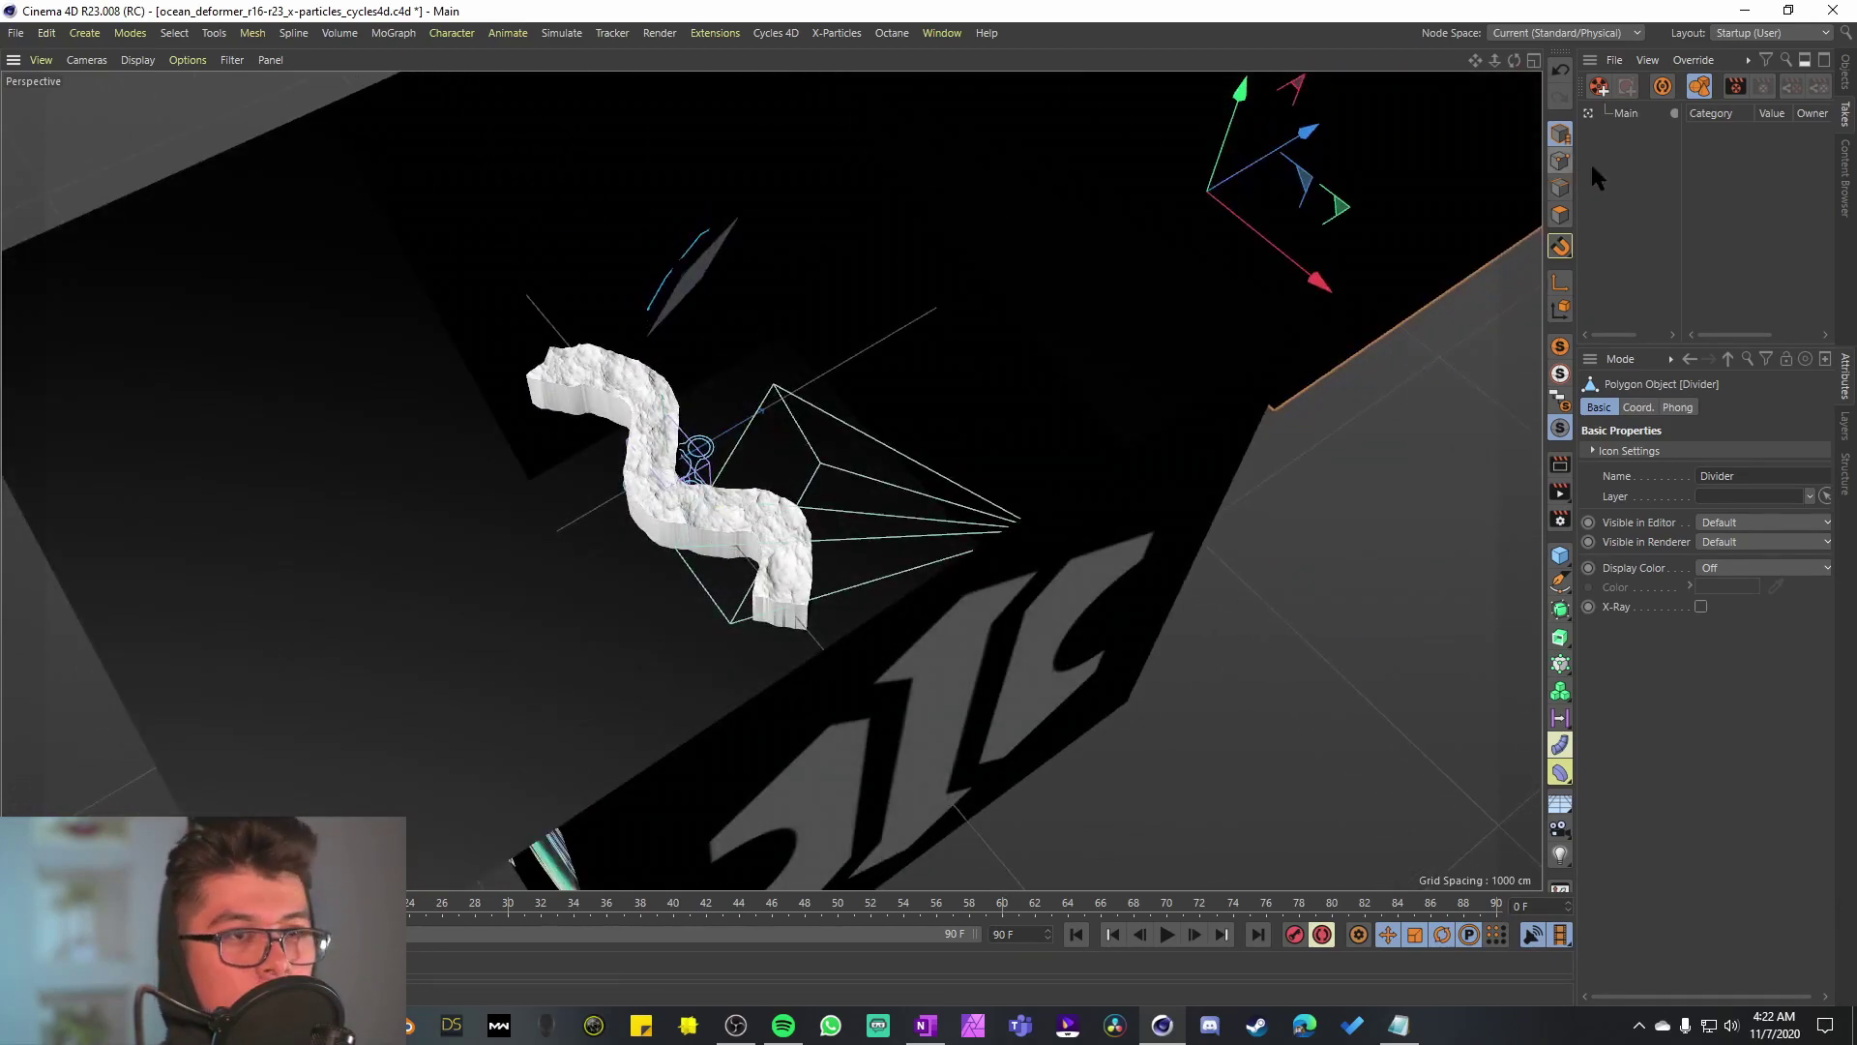
# Step: Delete the Box and the Divider objects from the scene
pyautogui.click(402, 627)
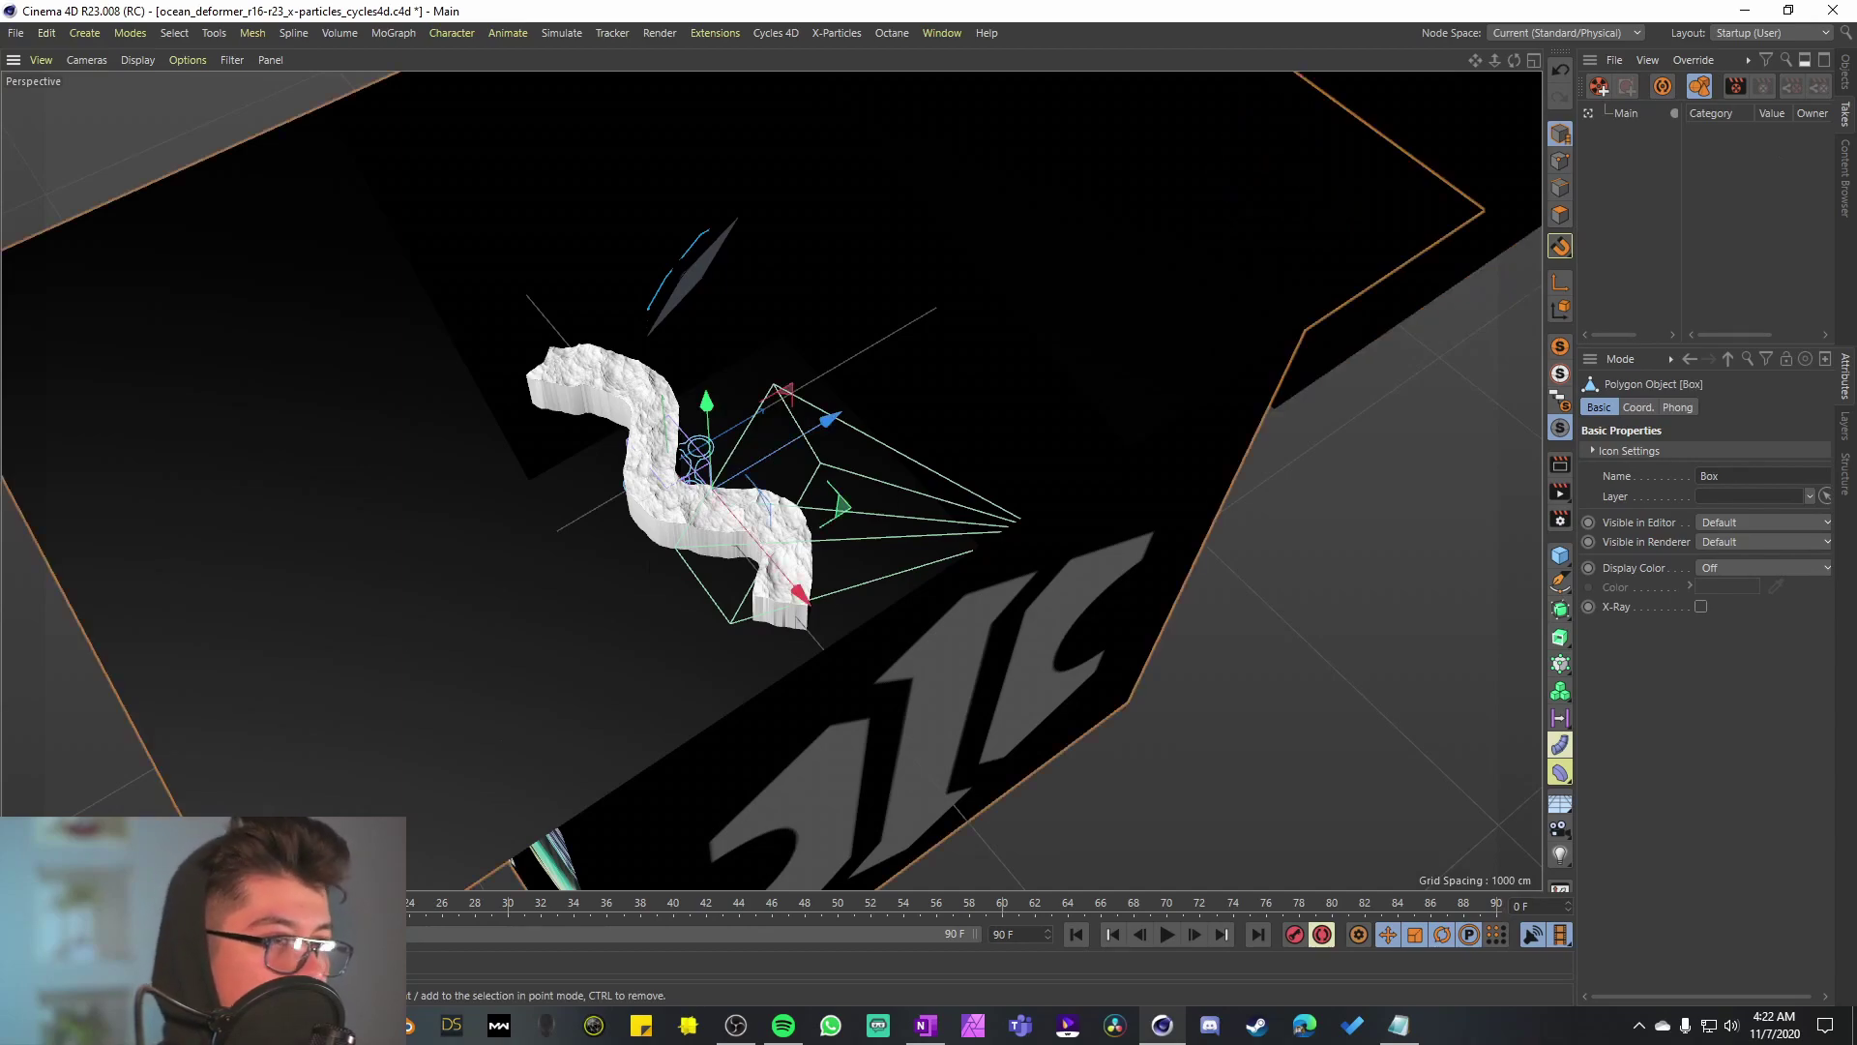
pyautogui.press('Delete')
pyautogui.click(1161, 242)
pyautogui.press('Delete')
pyautogui.keyDown('alt'); pyautogui.moveTo(786, 329); pyautogui.dragTo(822, 492, button='middle'); pyautogui.keyUp('alt')
pyautogui.scroll(-2, 822, 492)
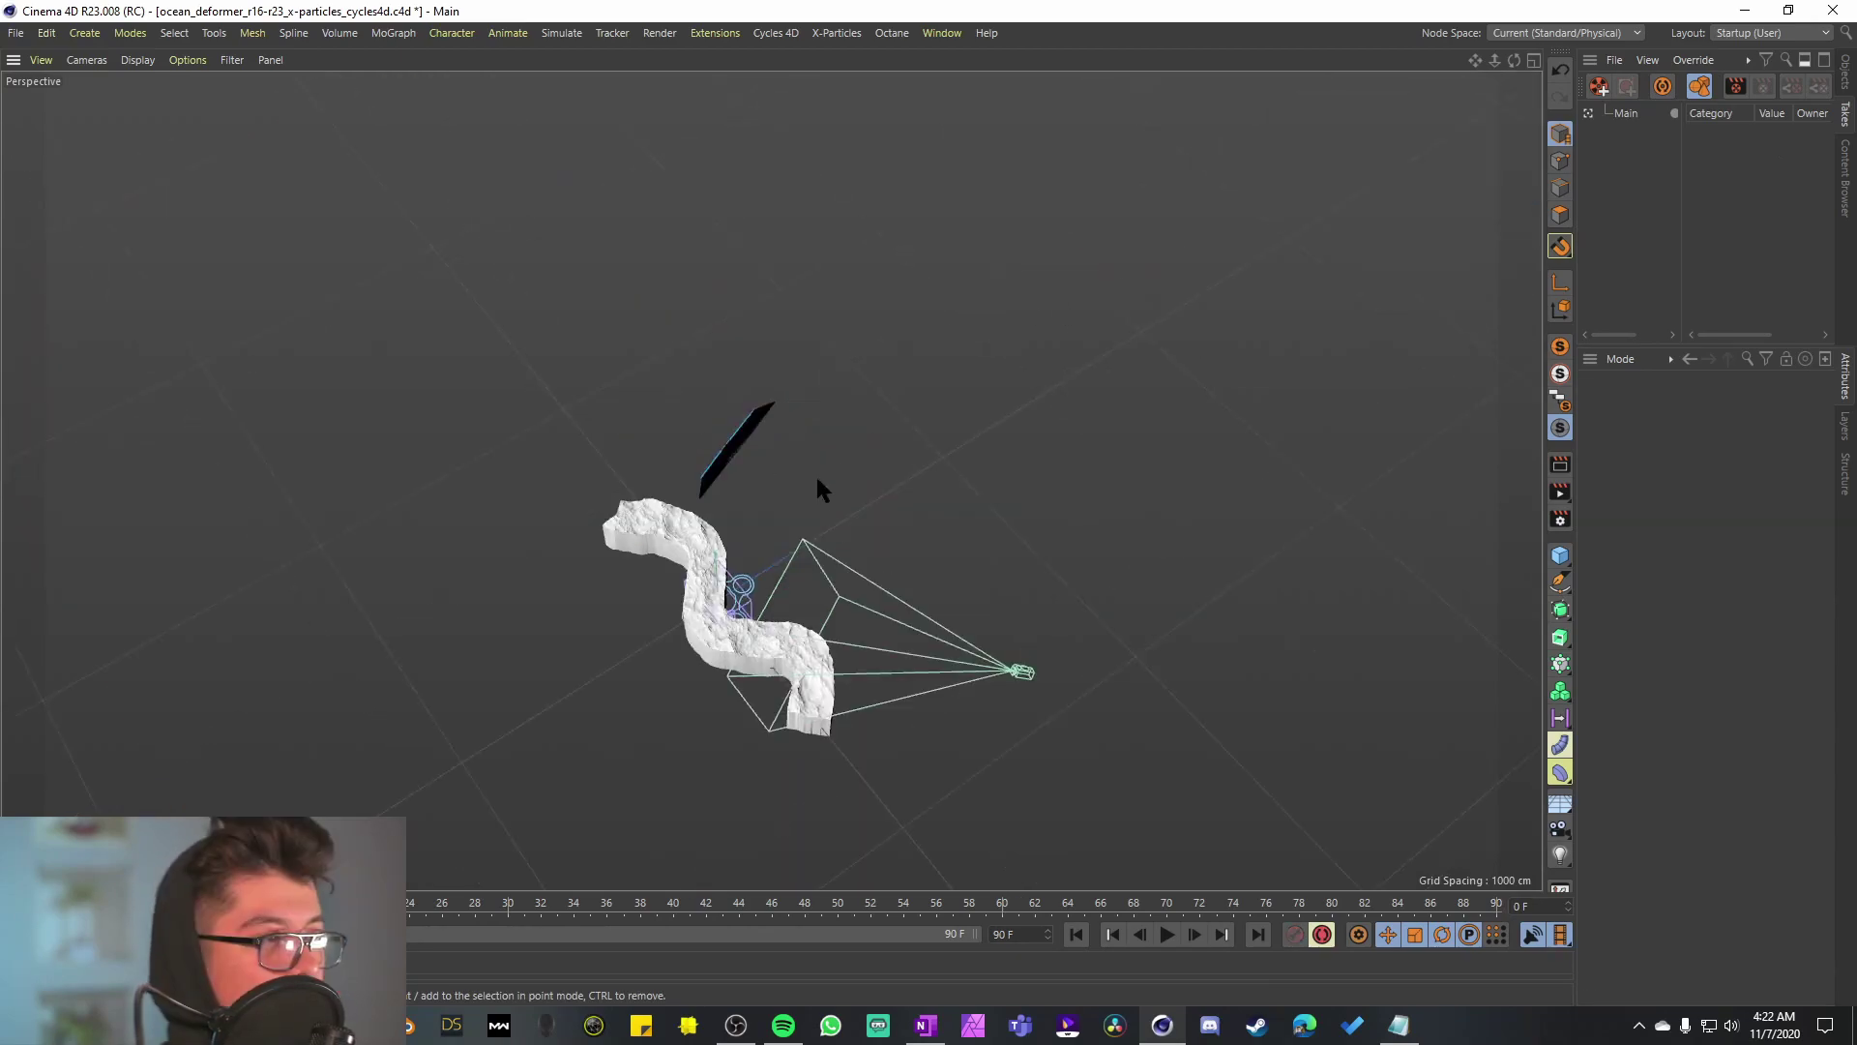
# Step: Delete the Note plane and keep the Render plane
pyautogui.keyDown('alt'); pyautogui.moveTo(822, 493); pyautogui.dragTo(828, 352); pyautogui.keyUp('alt')
pyautogui.click(228, 150)
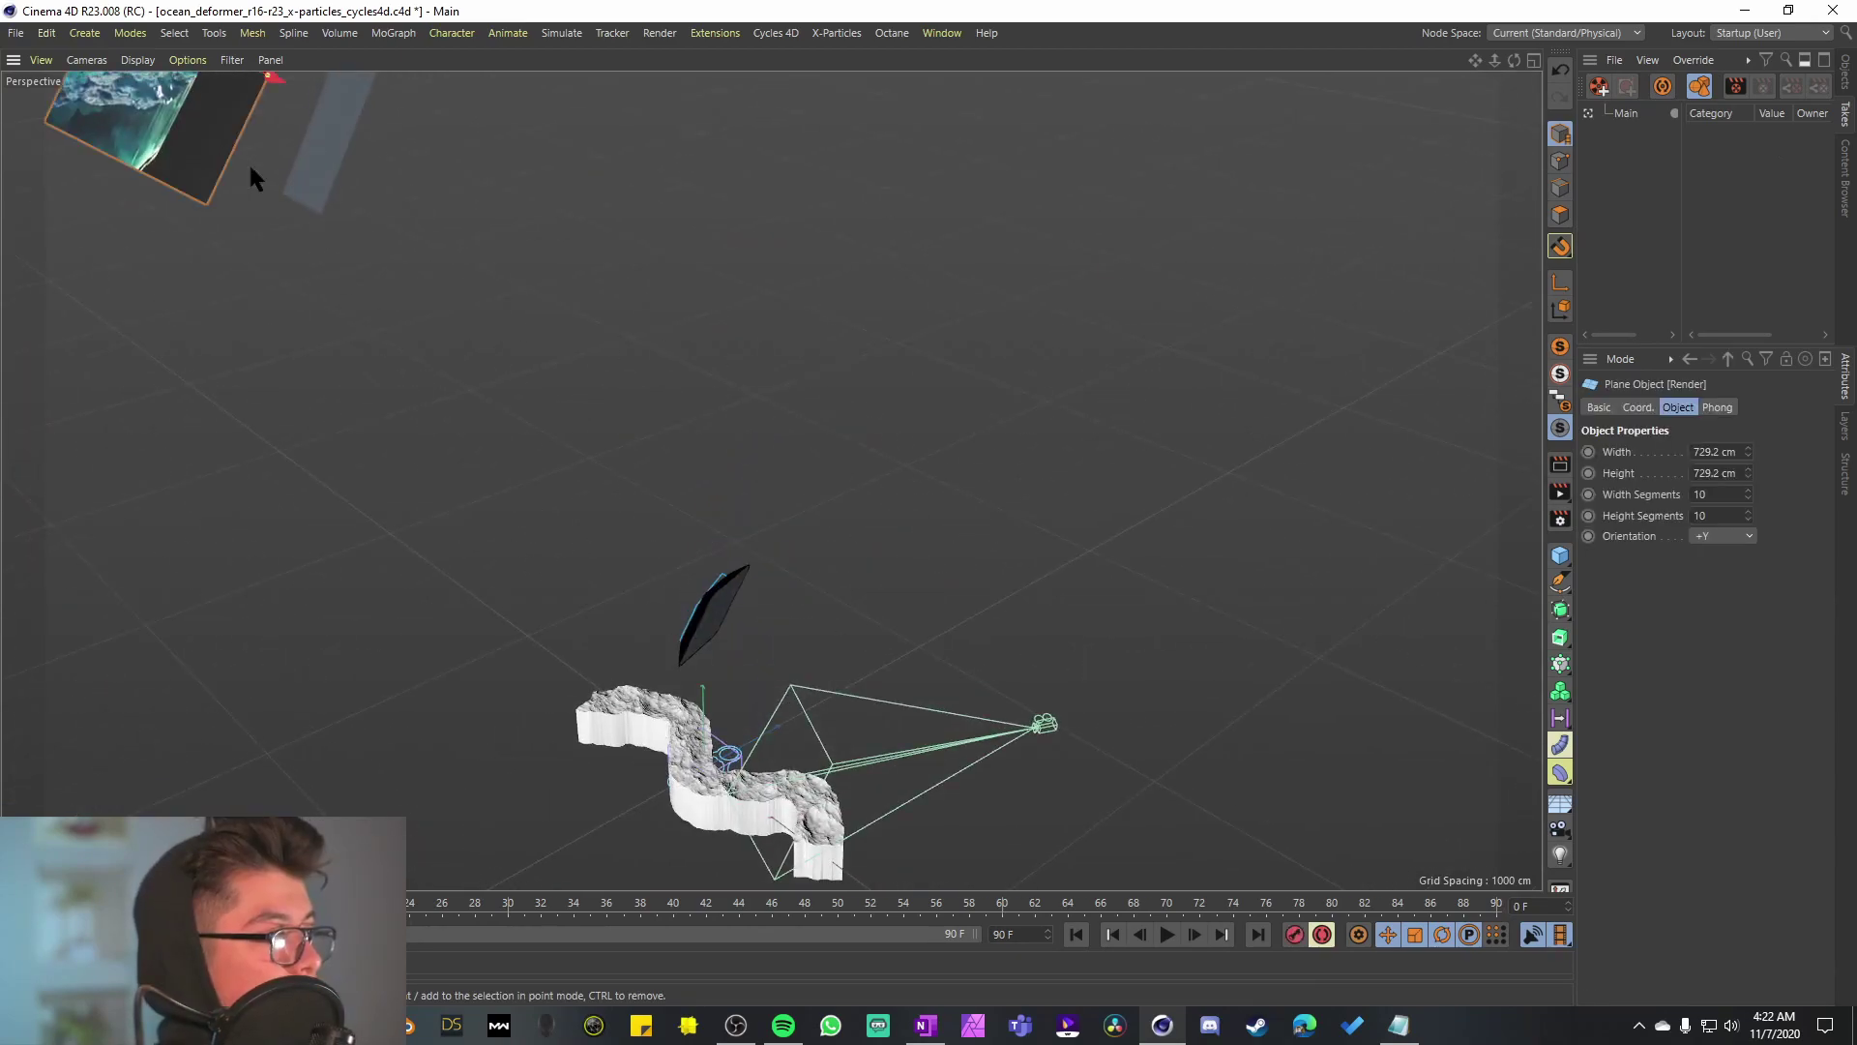
pyautogui.click(325, 145)
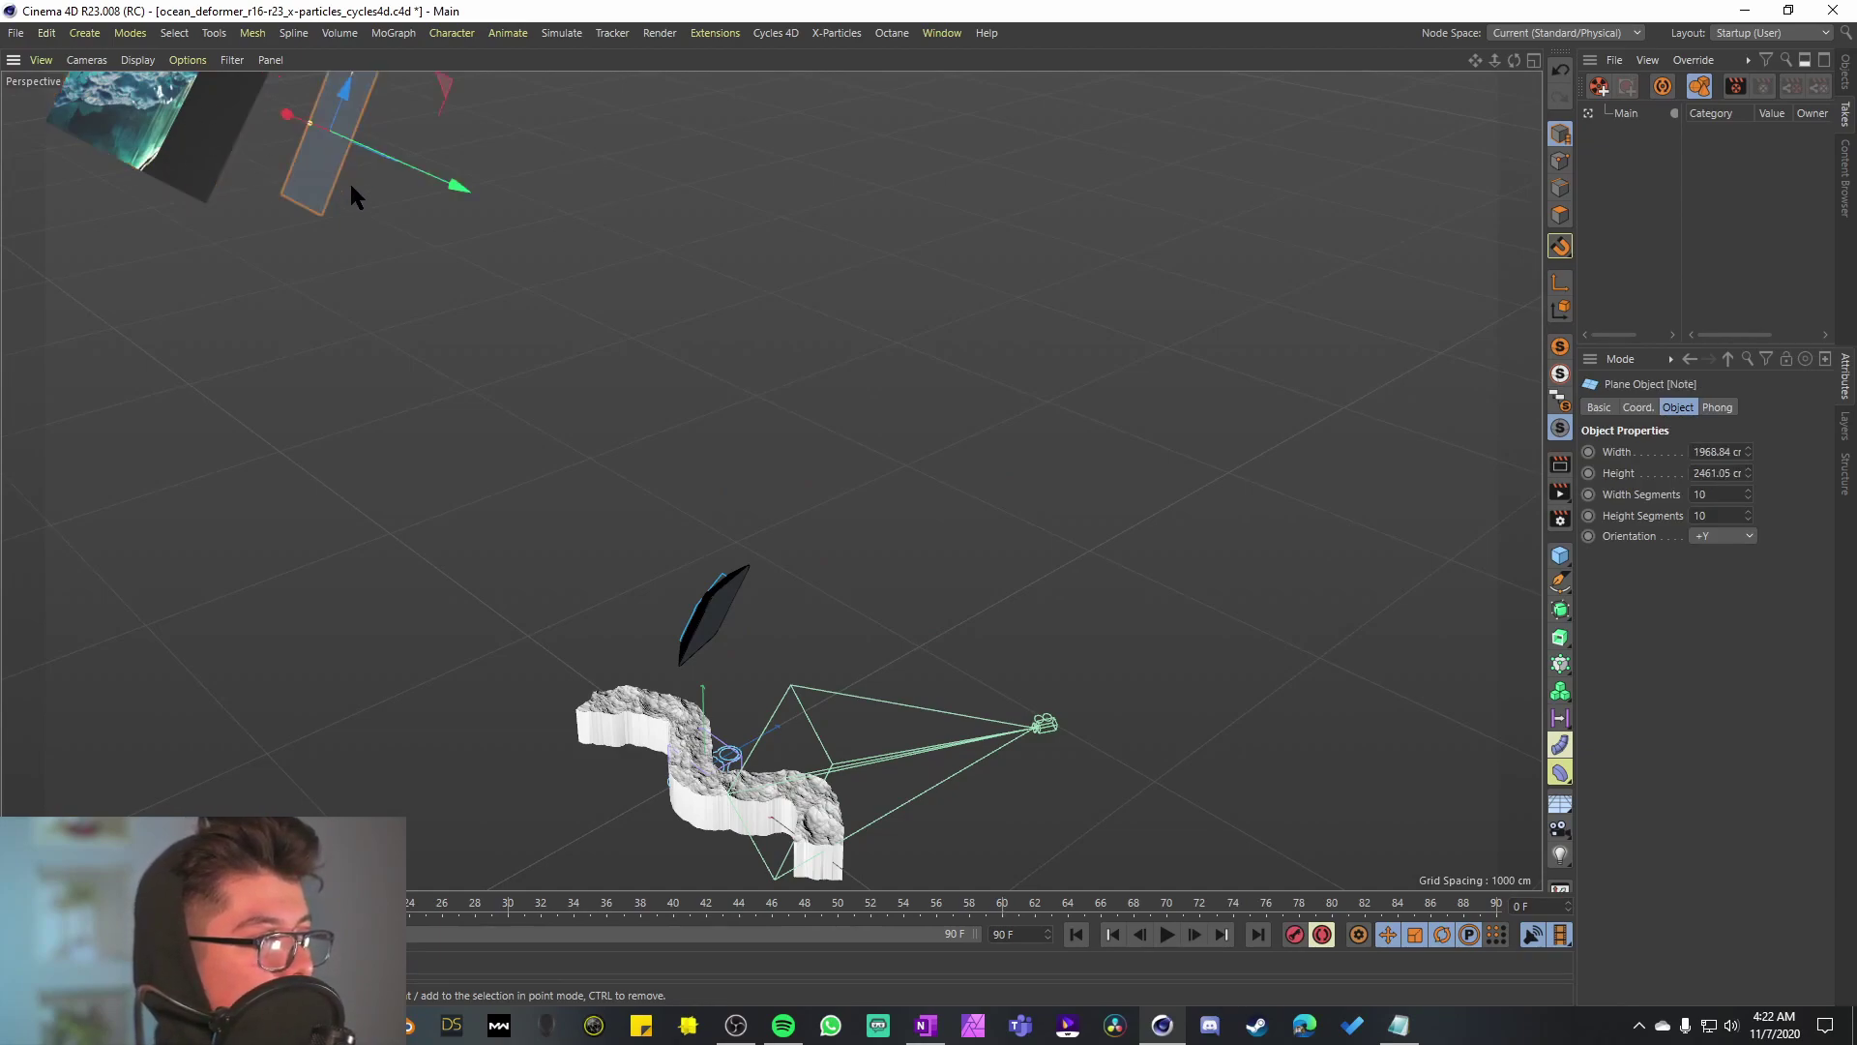
pyautogui.press('Delete')
pyautogui.moveTo(638, 423)
pyautogui.keyDown('alt'); pyautogui.mouseDown()
pyautogui.moveTo(840, 613)
pyautogui.moveTo(755, 705)
pyautogui.moveTo(815, 643)
pyautogui.moveTo(689, 526)
pyautogui.mouseUp(); pyautogui.keyUp('alt')
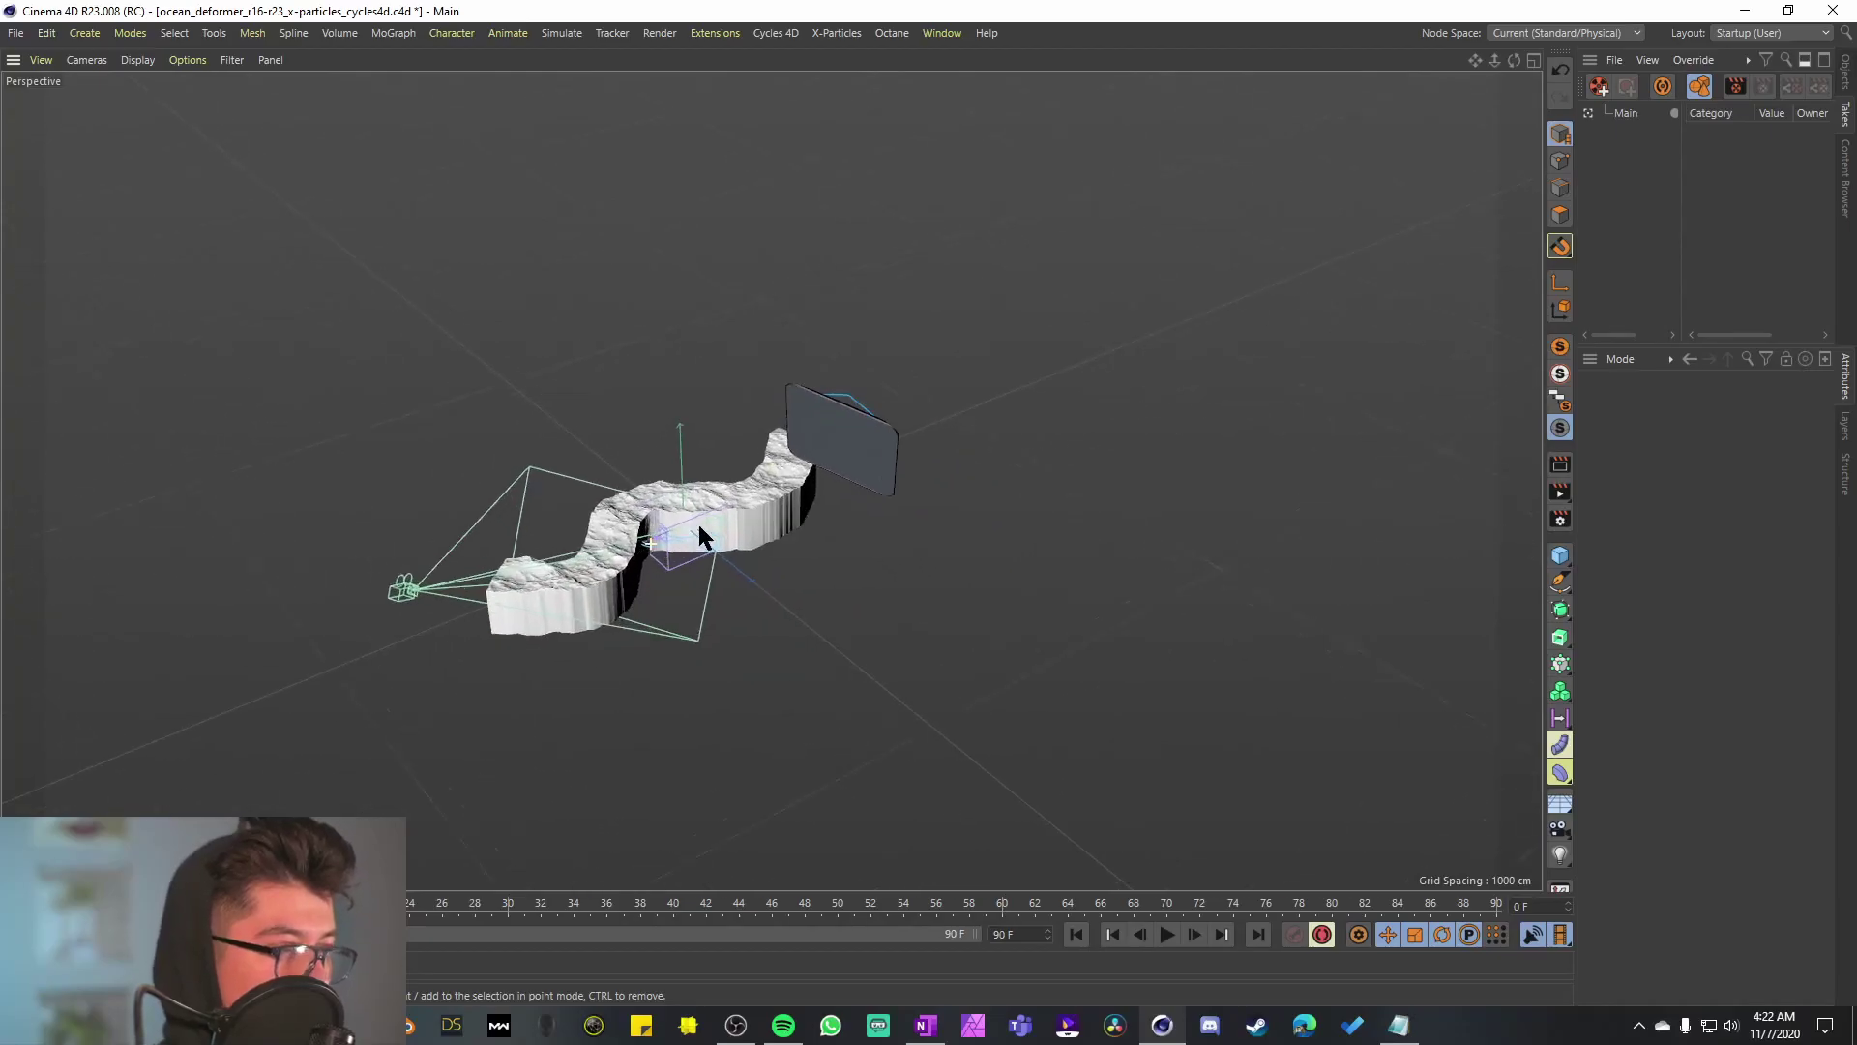
# Step: Display the ocean mesh shaded with its polygon lines and inspect it up close
pyautogui.scroll(5, 689, 526)
pyautogui.press('n')
pyautogui.press('b')
pyautogui.scroll(5, 535, 510)
pyautogui.moveTo(535, 510)
pyautogui.keyDown('alt'); pyautogui.mouseDown()
pyautogui.moveTo(717, 403)
pyautogui.moveTo(869, 353)
pyautogui.moveTo(1045, 402)
pyautogui.moveTo(832, 503)
pyautogui.moveTo(883, 642)
pyautogui.moveTo(665, 594)
pyautogui.moveTo(685, 434)
pyautogui.mouseUp(); pyautogui.keyUp('alt')
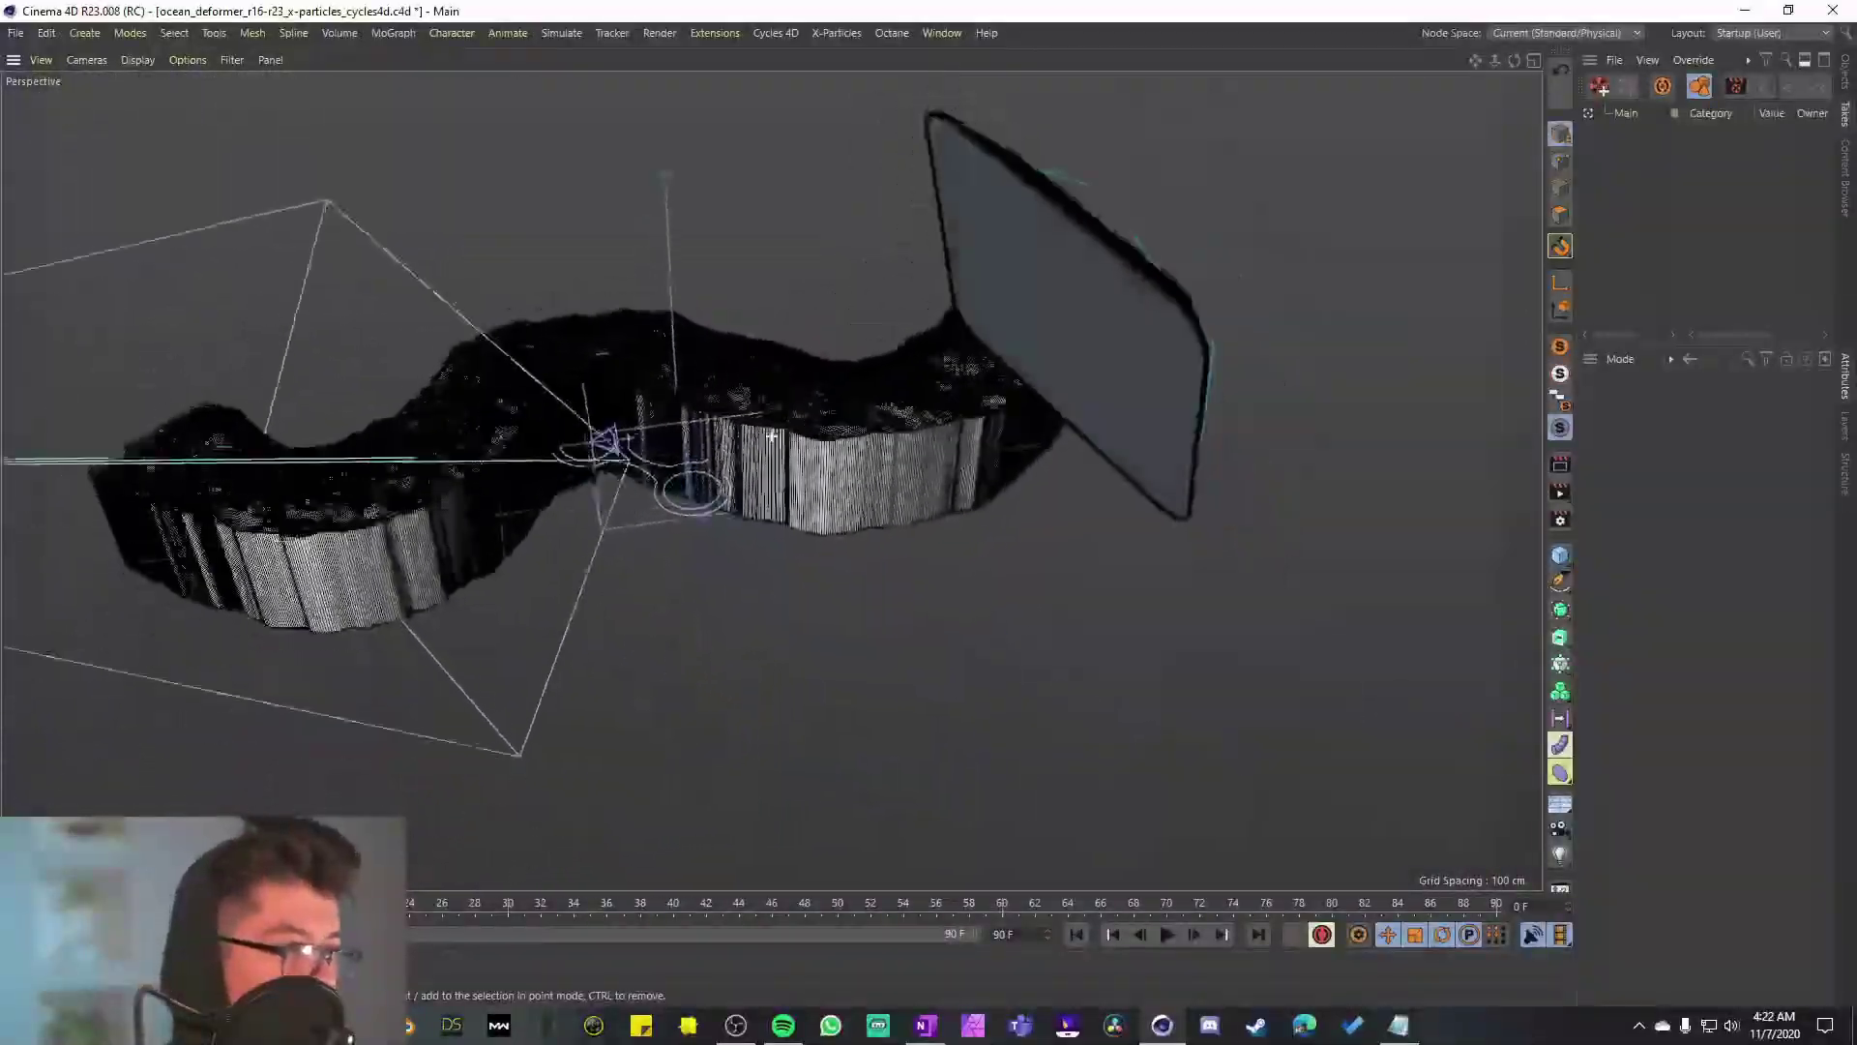
pyautogui.keyDown('alt'); pyautogui.moveTo(685, 434); pyautogui.dragTo(767, 427, button='right'); pyautogui.keyUp('alt')
pyautogui.moveTo(767, 426)
pyautogui.keyDown('alt'); pyautogui.mouseDown()
pyautogui.moveTo(684, 526)
pyautogui.moveTo(685, 434)
pyautogui.moveTo(647, 422)
pyautogui.moveTo(772, 481)
pyautogui.moveTo(921, 409)
pyautogui.mouseUp(); pyautogui.keyUp('alt')
pyautogui.keyDown('alt'); pyautogui.moveTo(921, 409); pyautogui.dragTo(1037, 395, button='middle'); pyautogui.keyUp('alt')
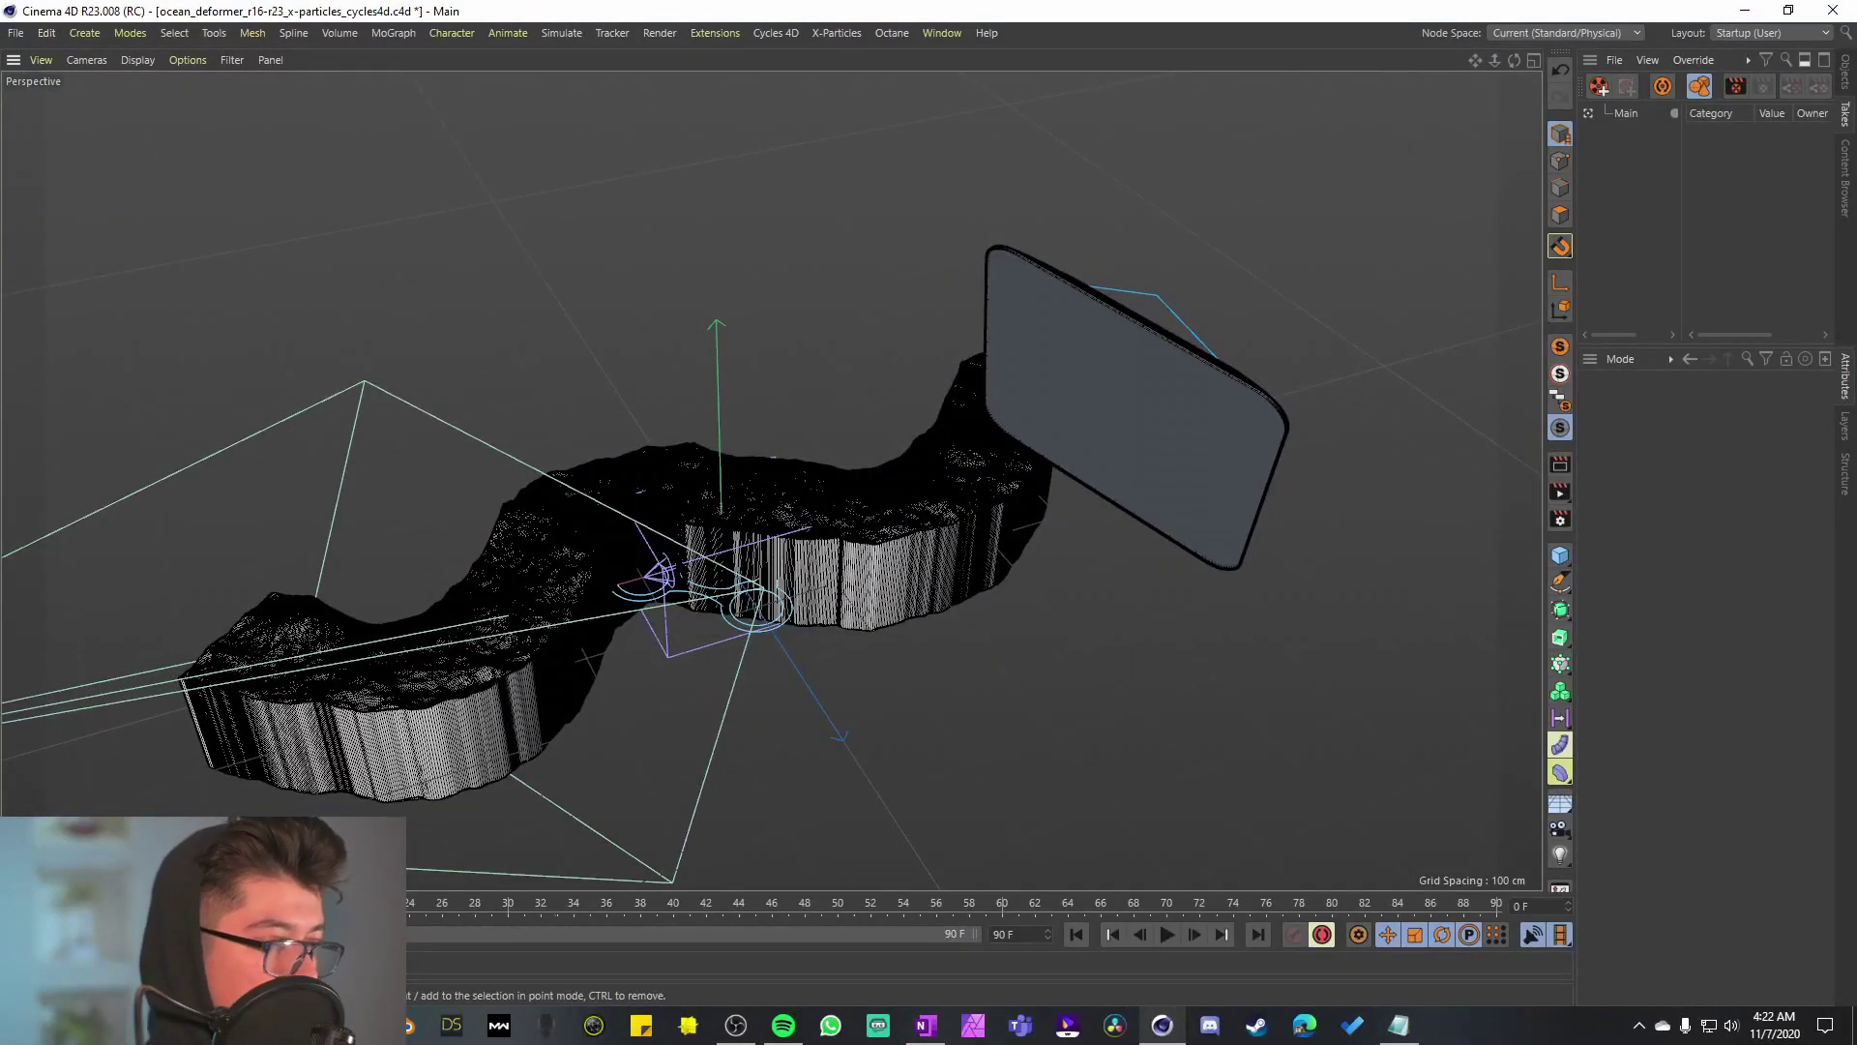
# Step: Look through the scene camera, start the Cycles 4D Real-Time Preview and compare it with the ocean_deformer.jpg reference image
pyautogui.click(1845, 75)
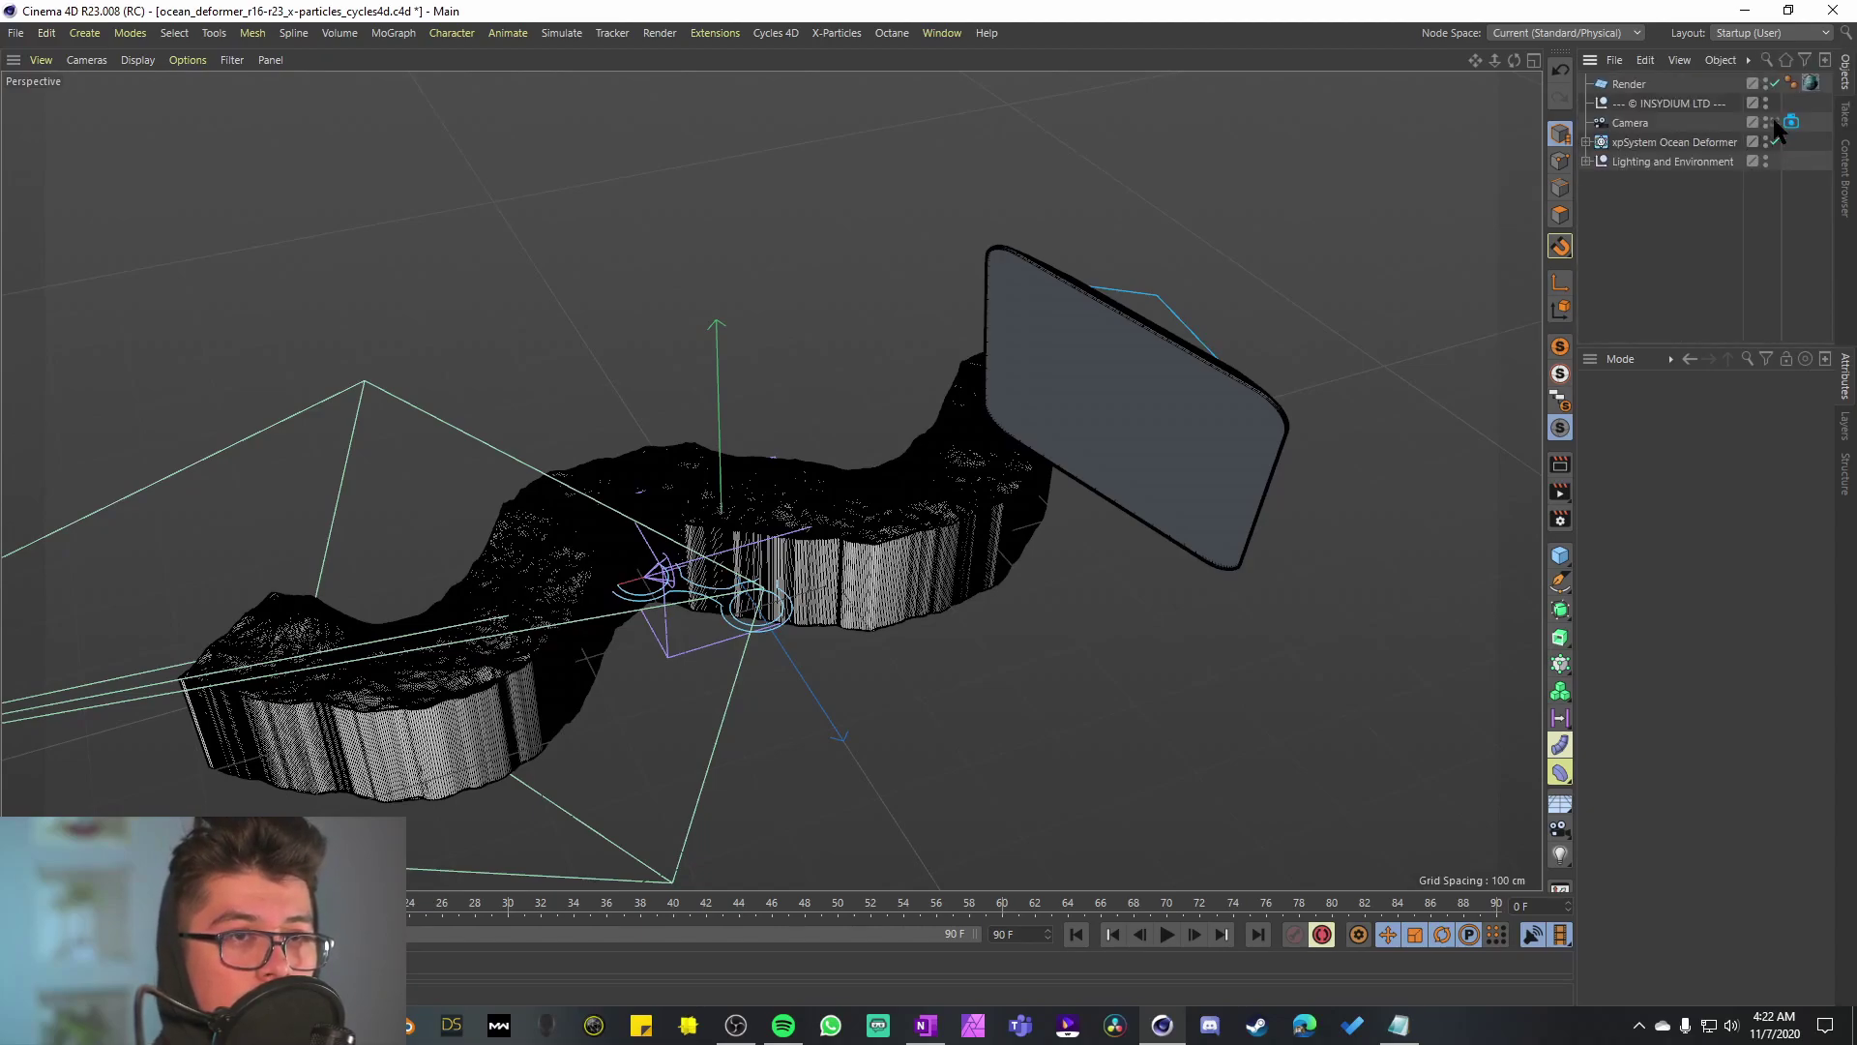
pyautogui.click(1791, 122)
pyautogui.scroll(-5, 1563, 433)
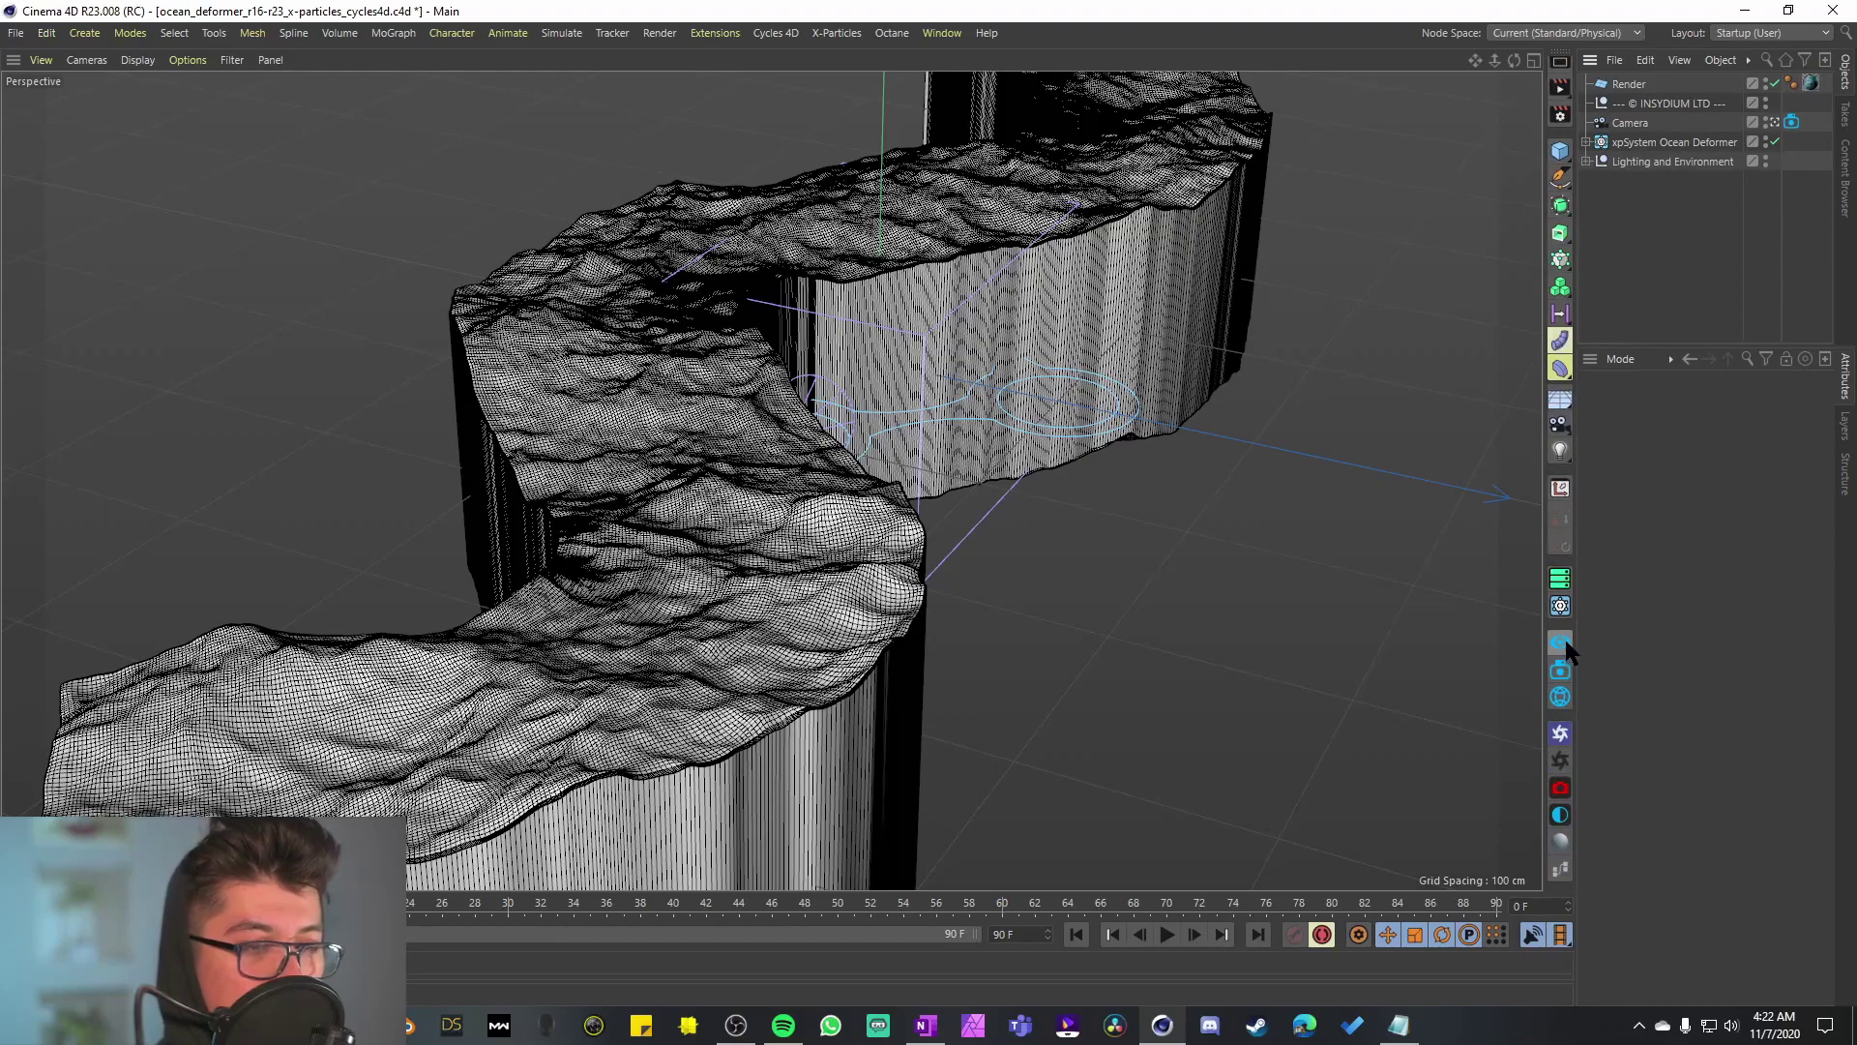
pyautogui.click(1562, 642)
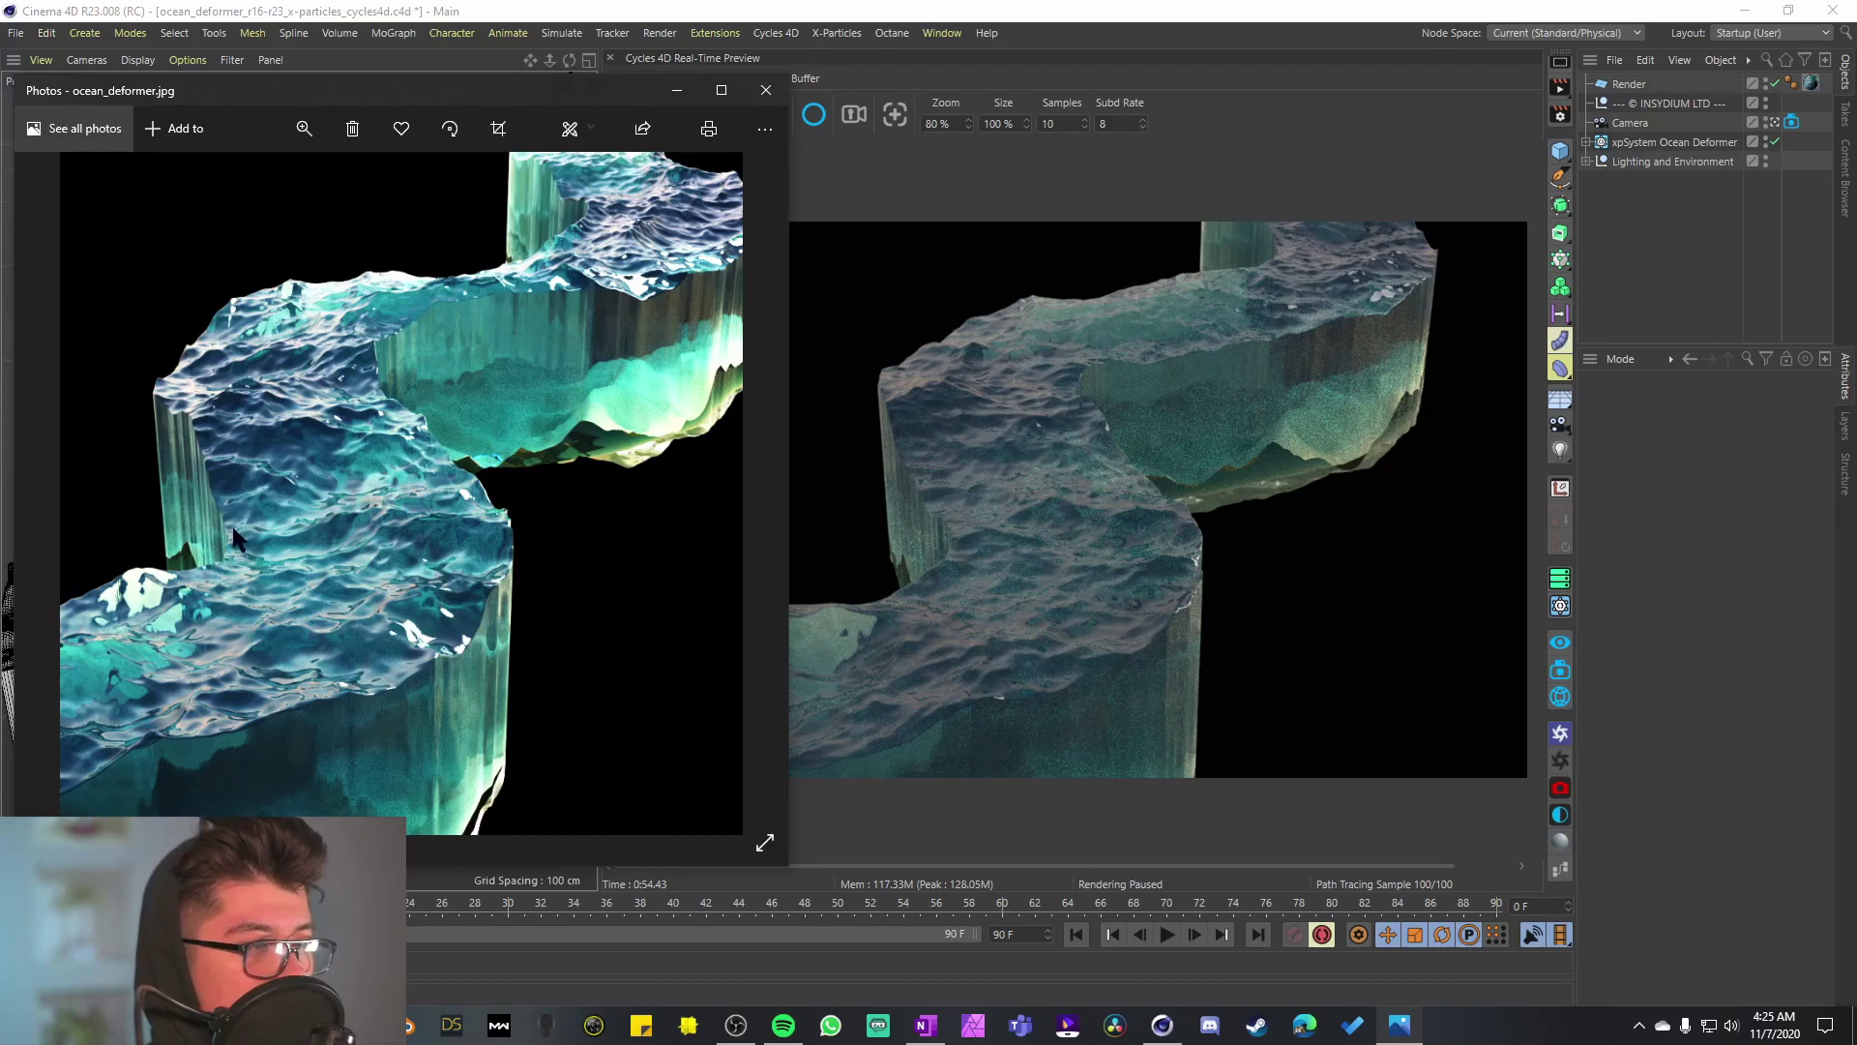
pyautogui.moveTo(498, 399); pyautogui.dragTo(502, 390)
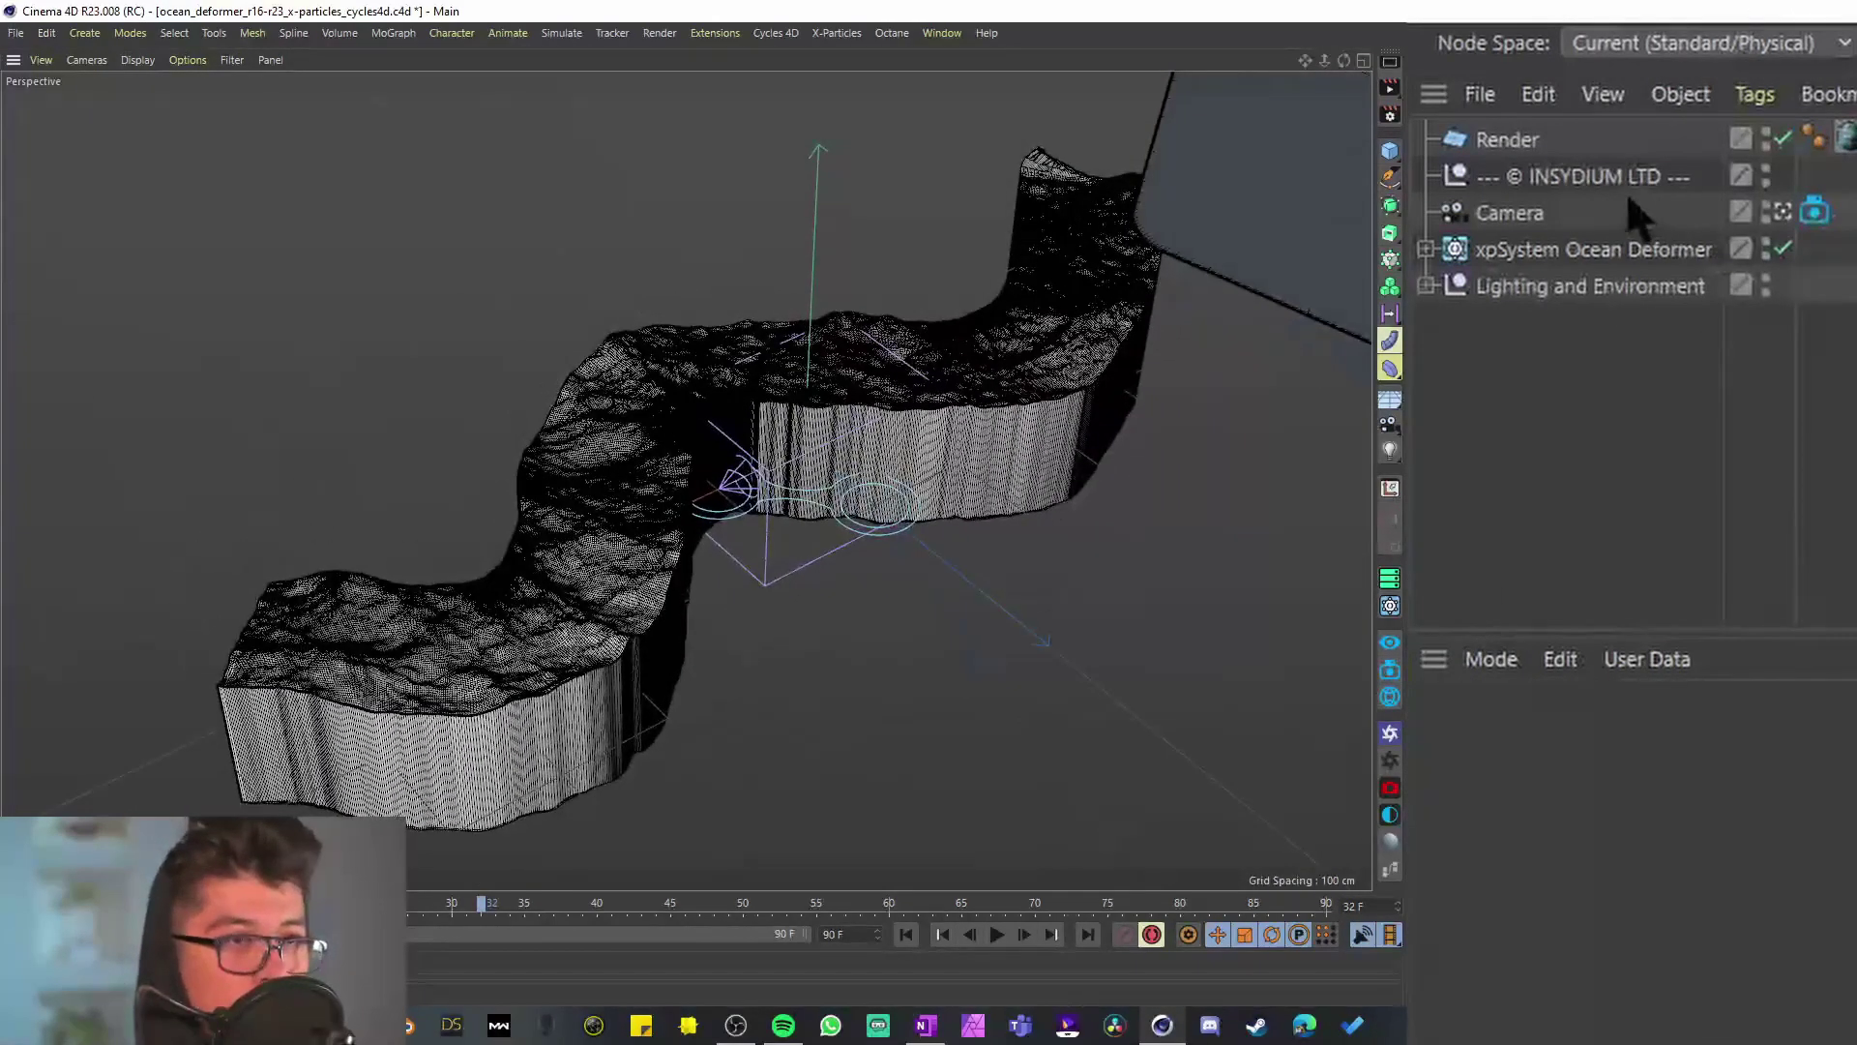
# Step: Review the scene's top-level objects and hide the Lighting and Environment group and the Camera
pyautogui.click(1599, 174)
pyautogui.click(1548, 214)
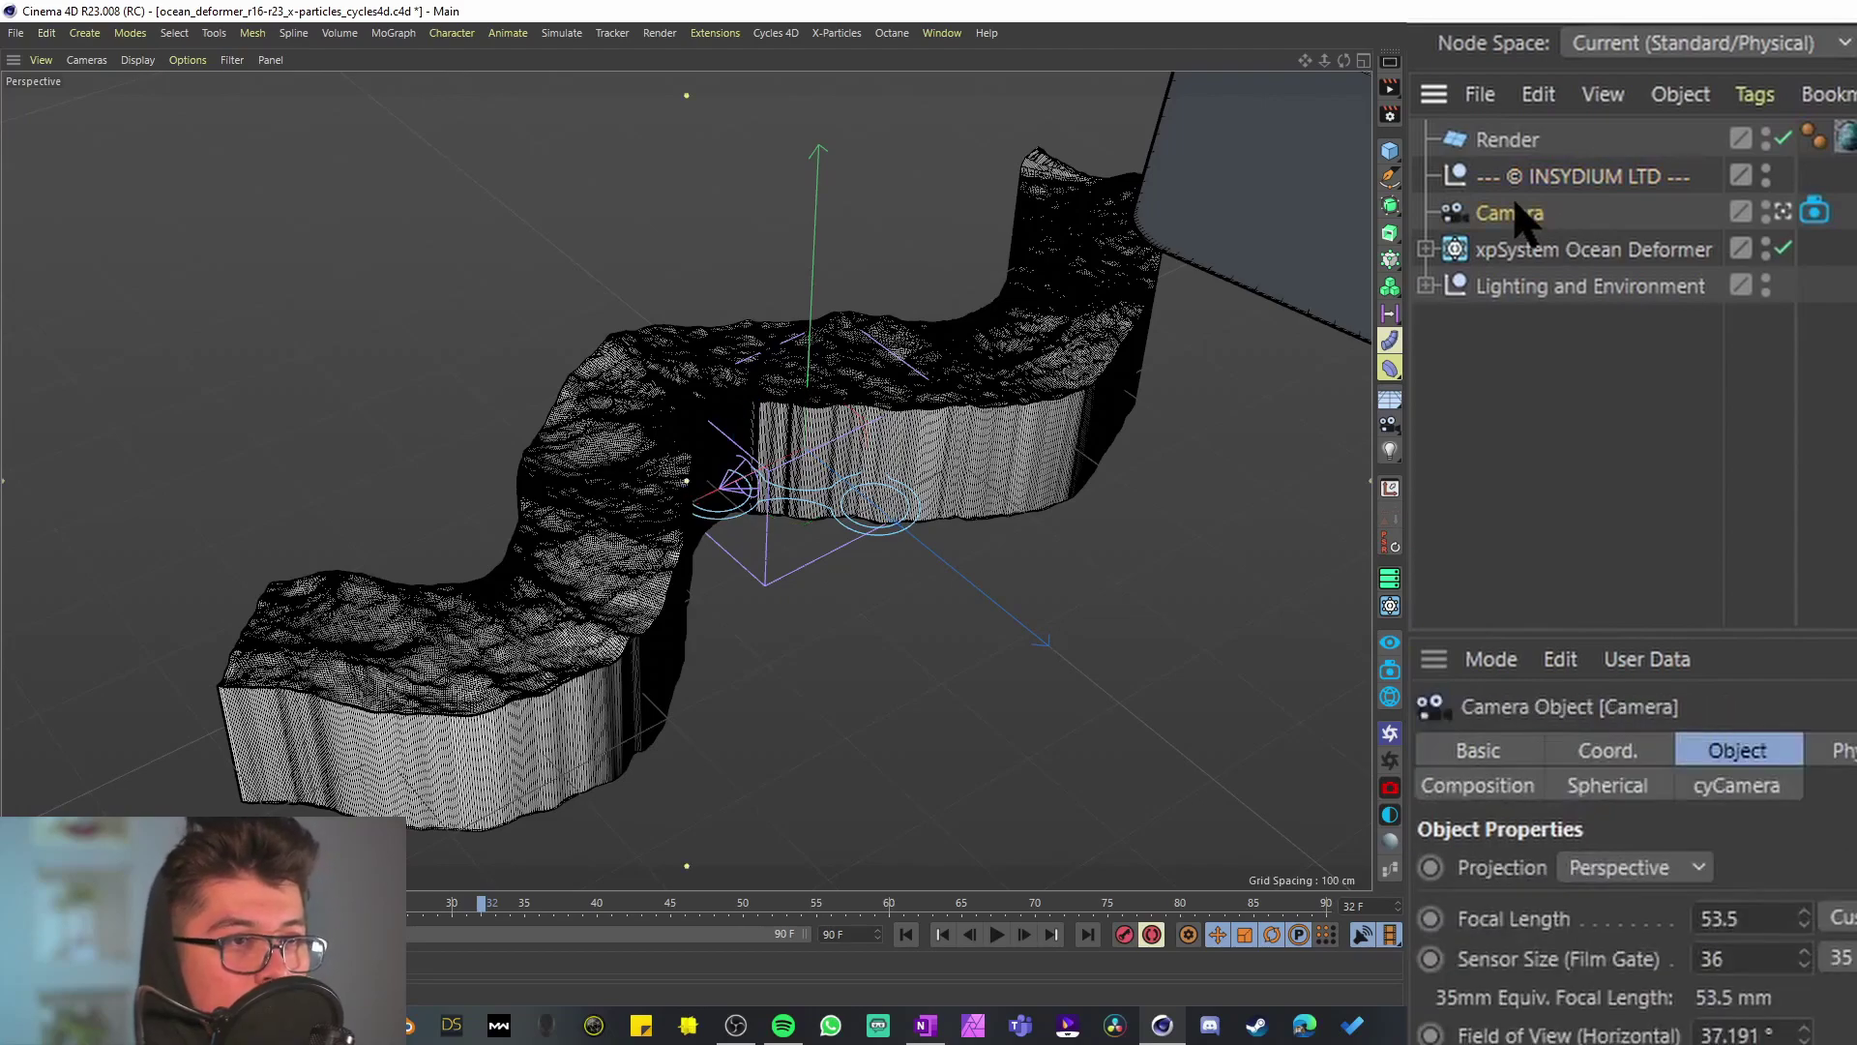
pyautogui.click(1560, 249)
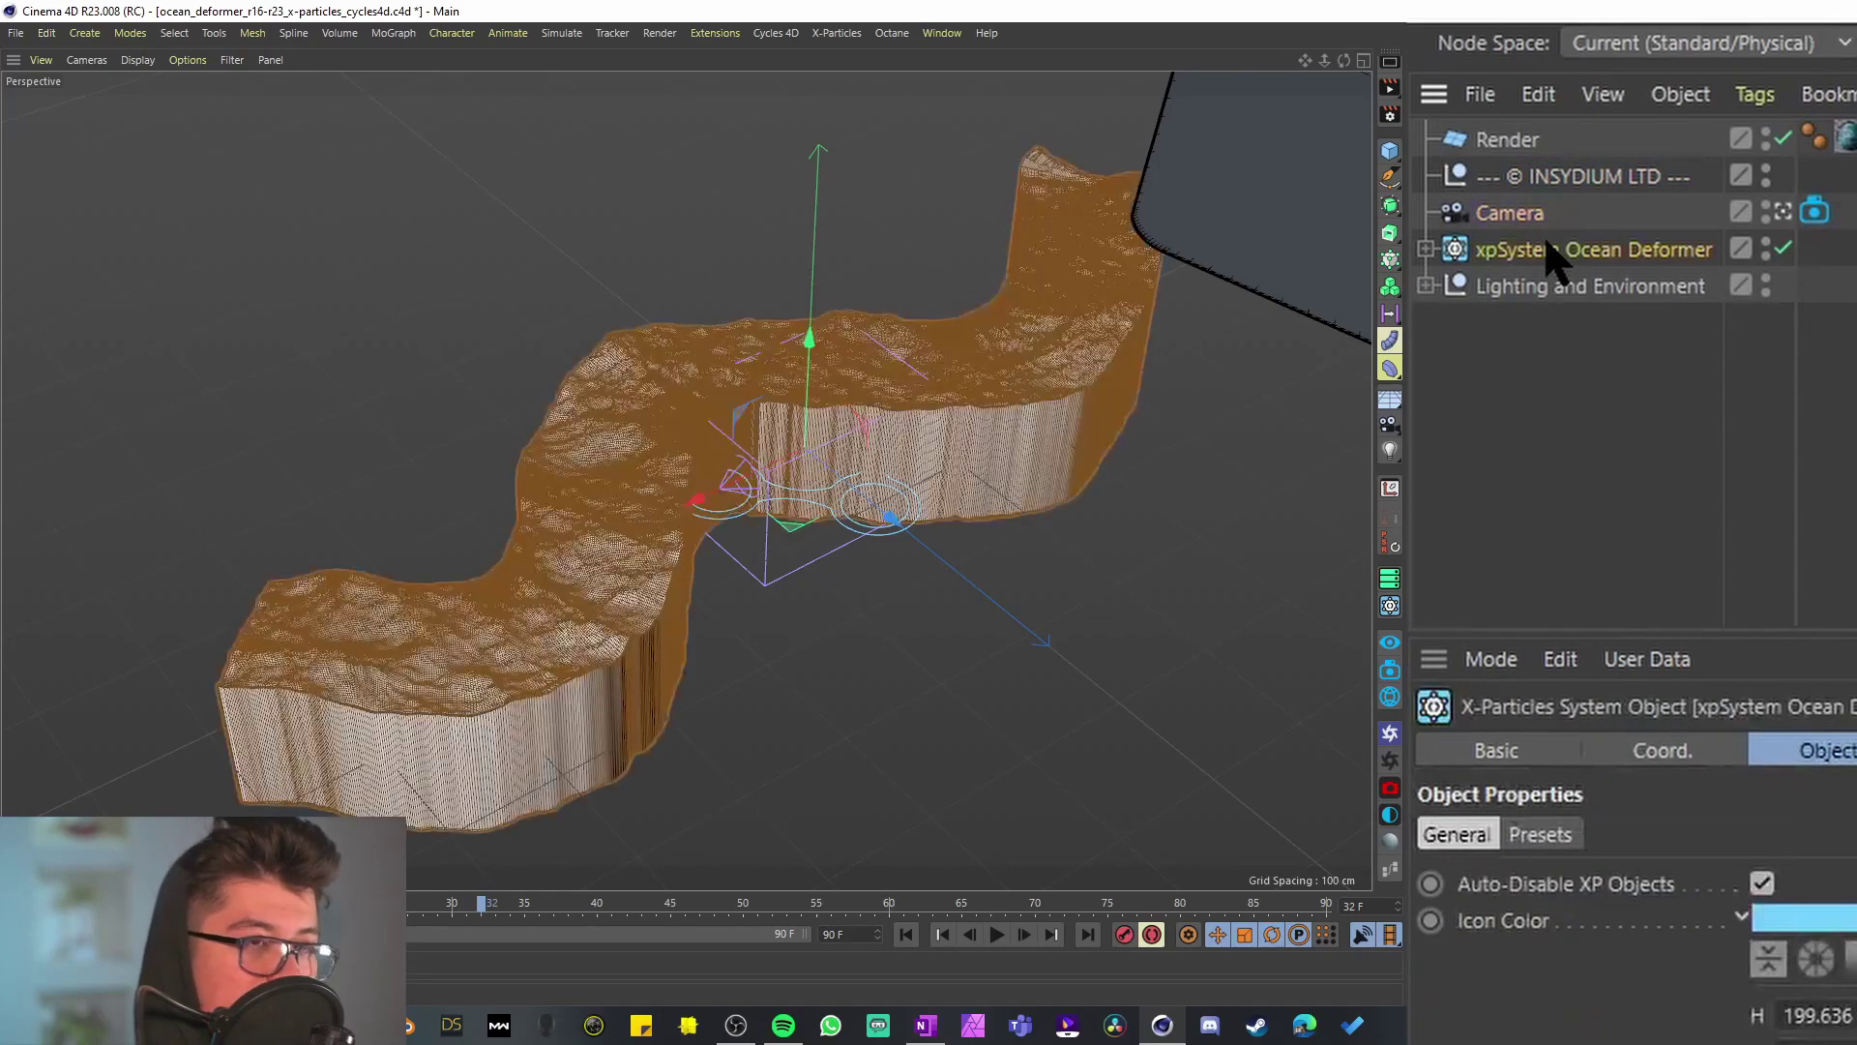
pyautogui.click(1601, 290)
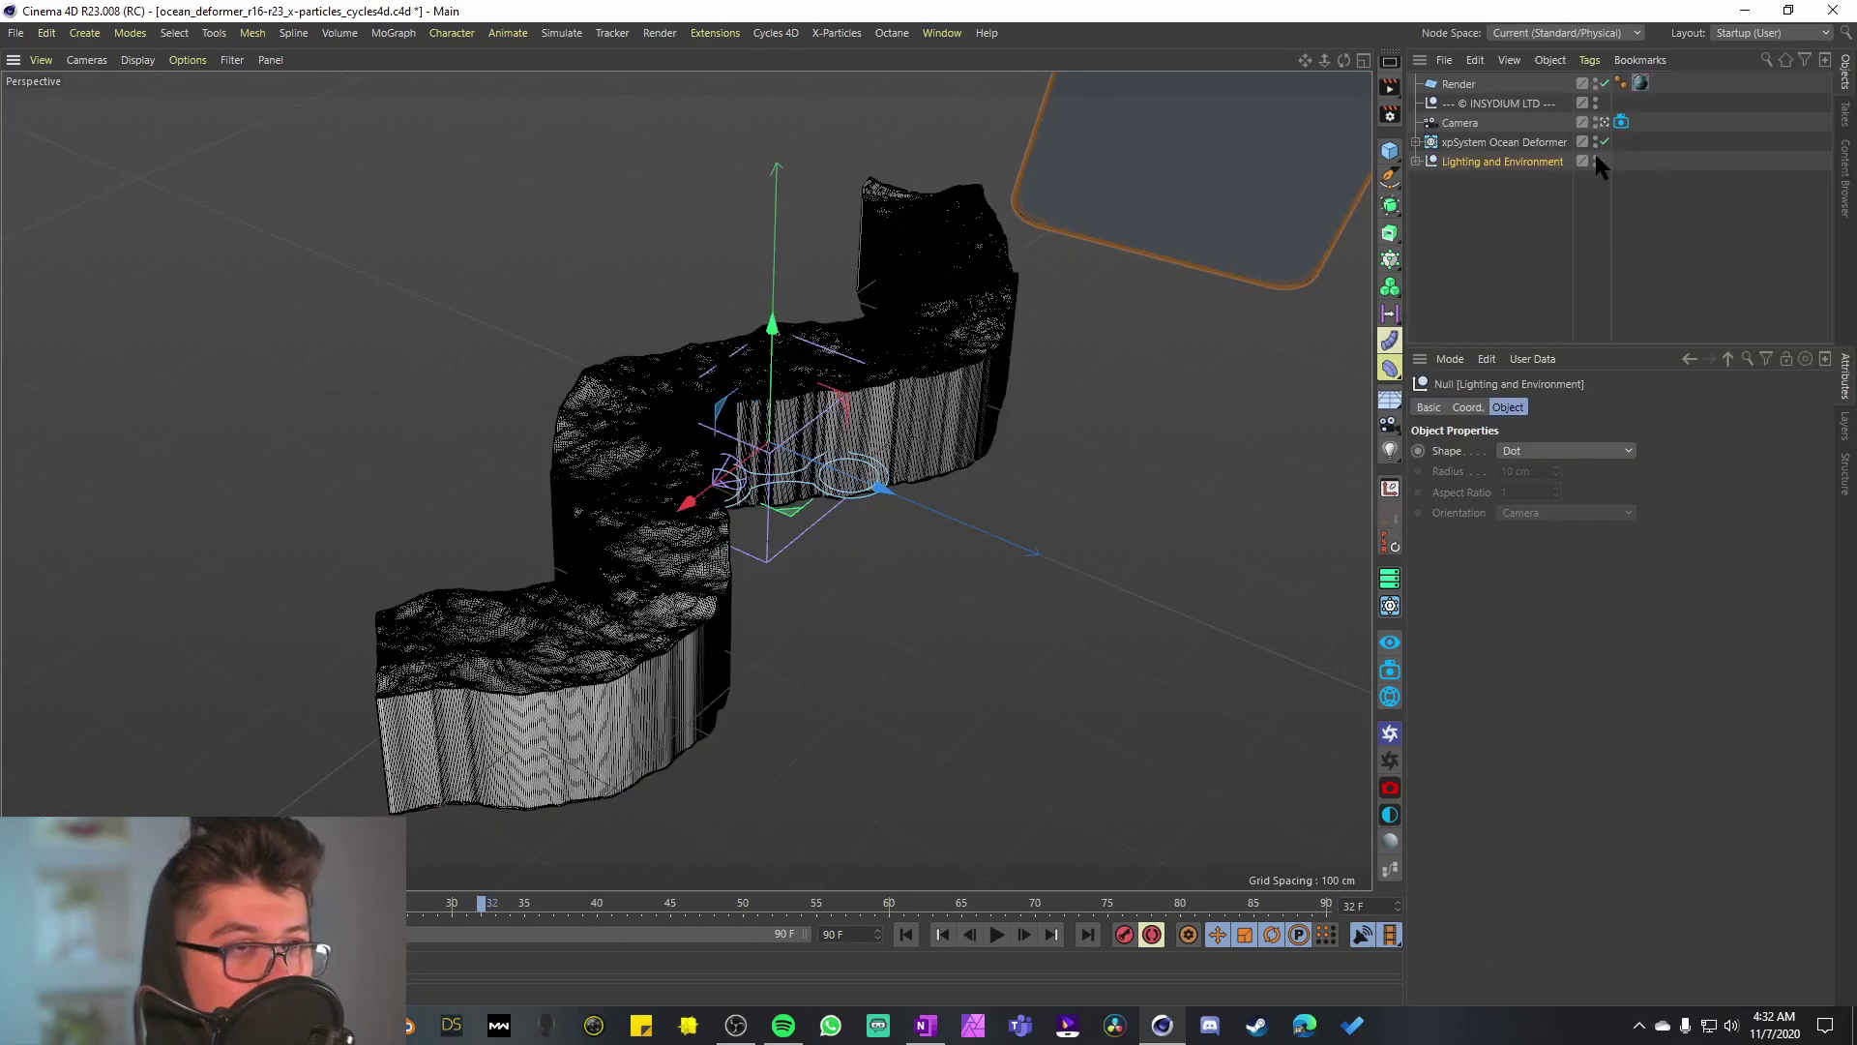
pyautogui.keyDown('alt'); pyautogui.click(1765, 279); pyautogui.keyUp('alt')
pyautogui.click(1595, 159)
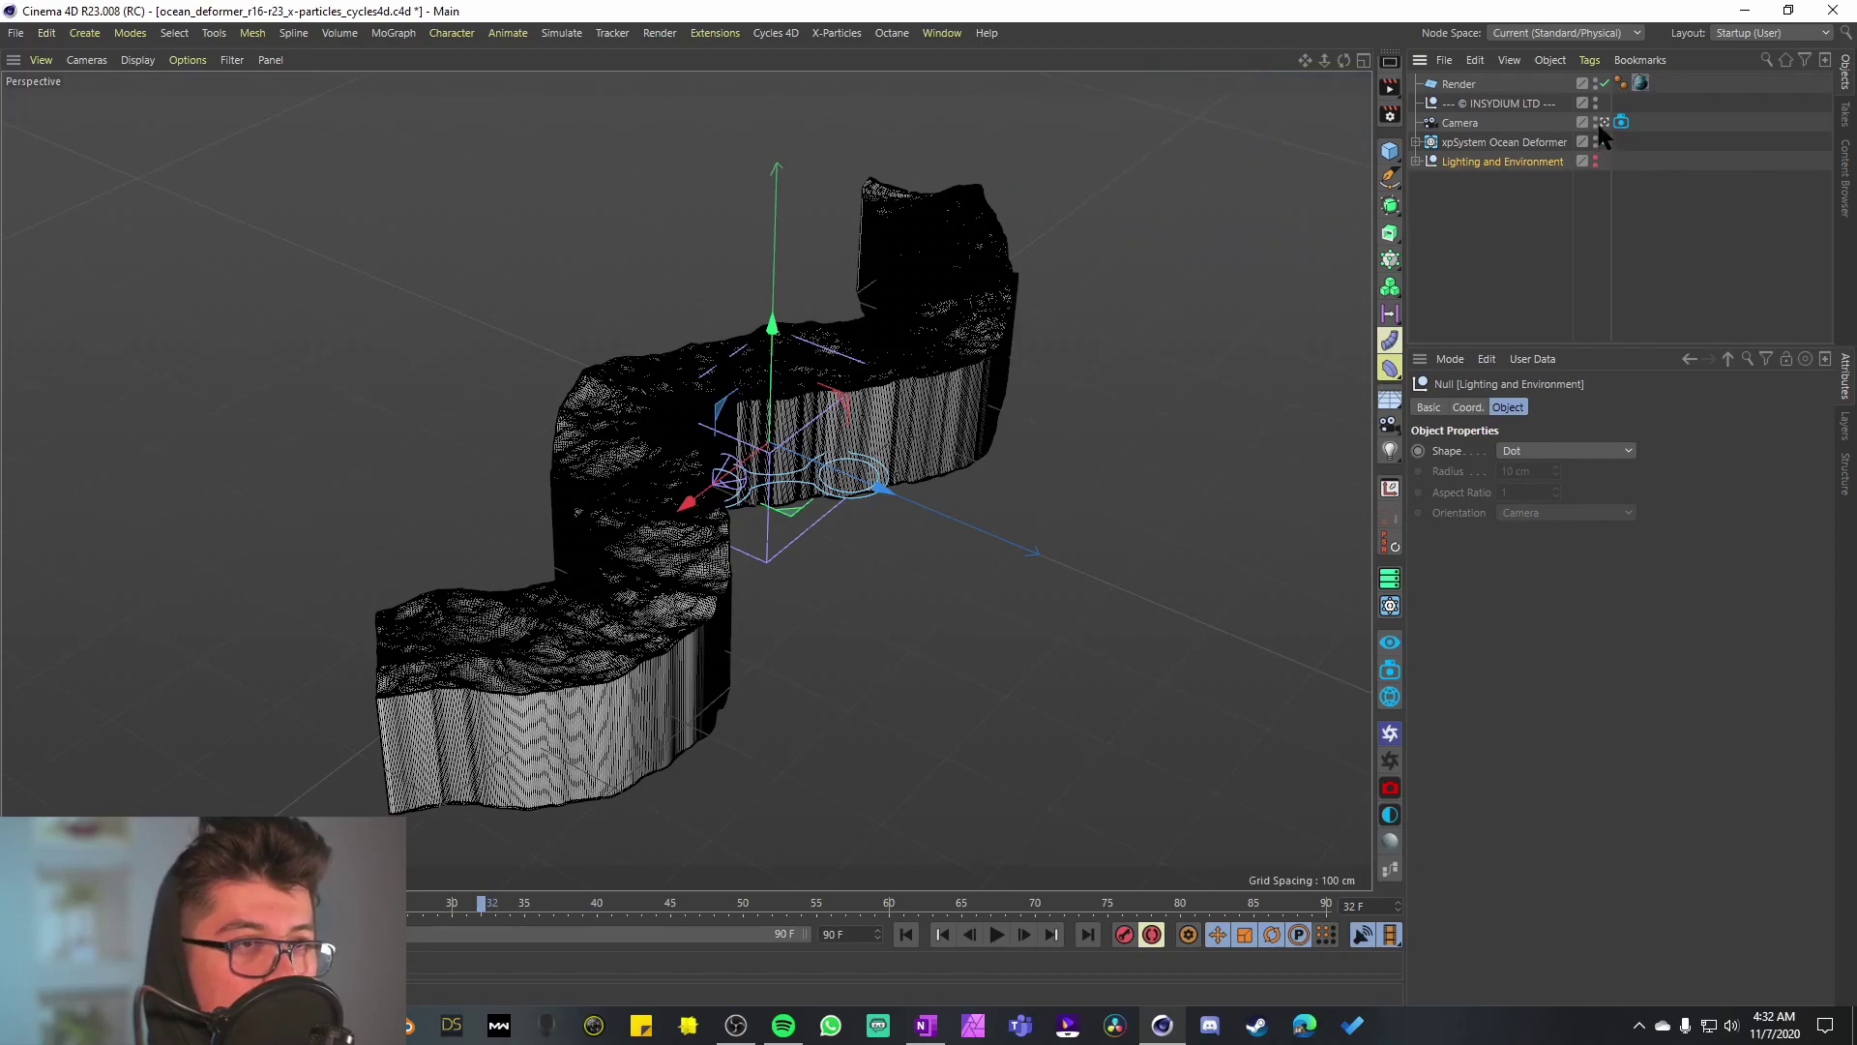
# Step: Turn off the viewport icon of the xpSystem Ocean Deformer object
pyautogui.click(1480, 143)
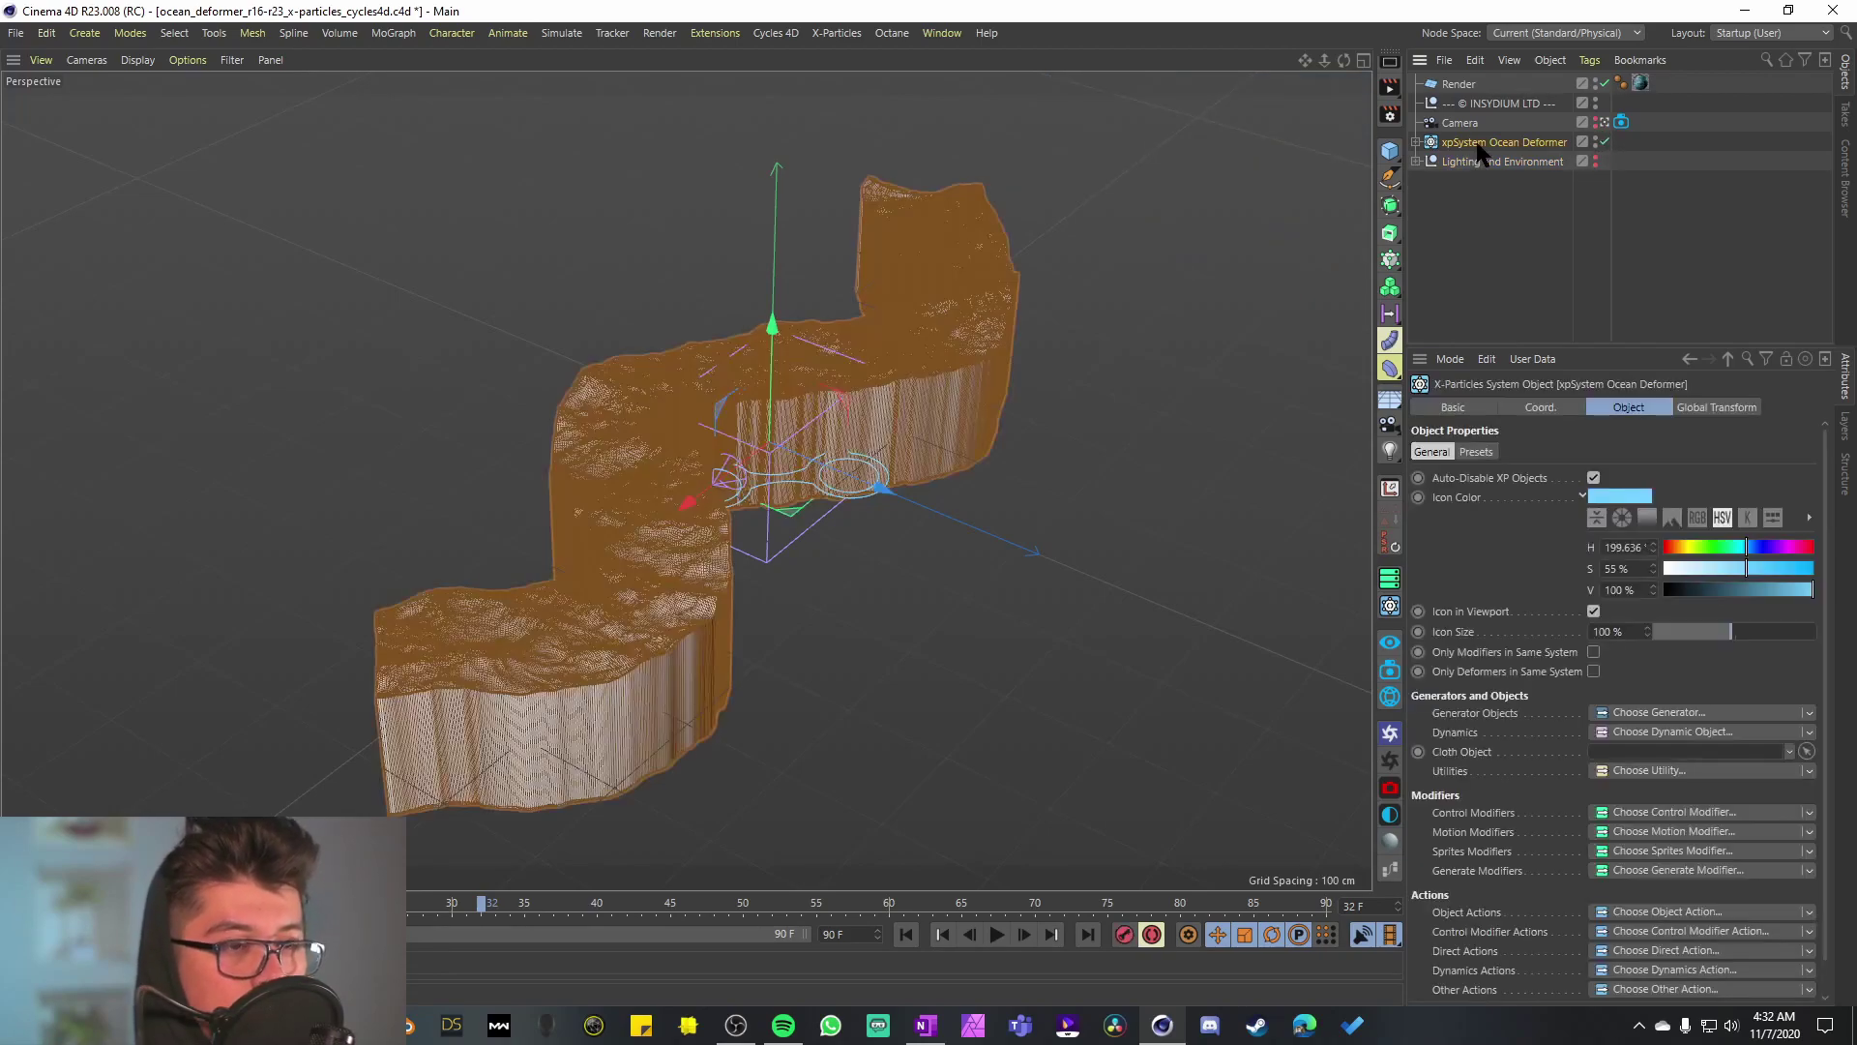
pyautogui.click(1593, 612)
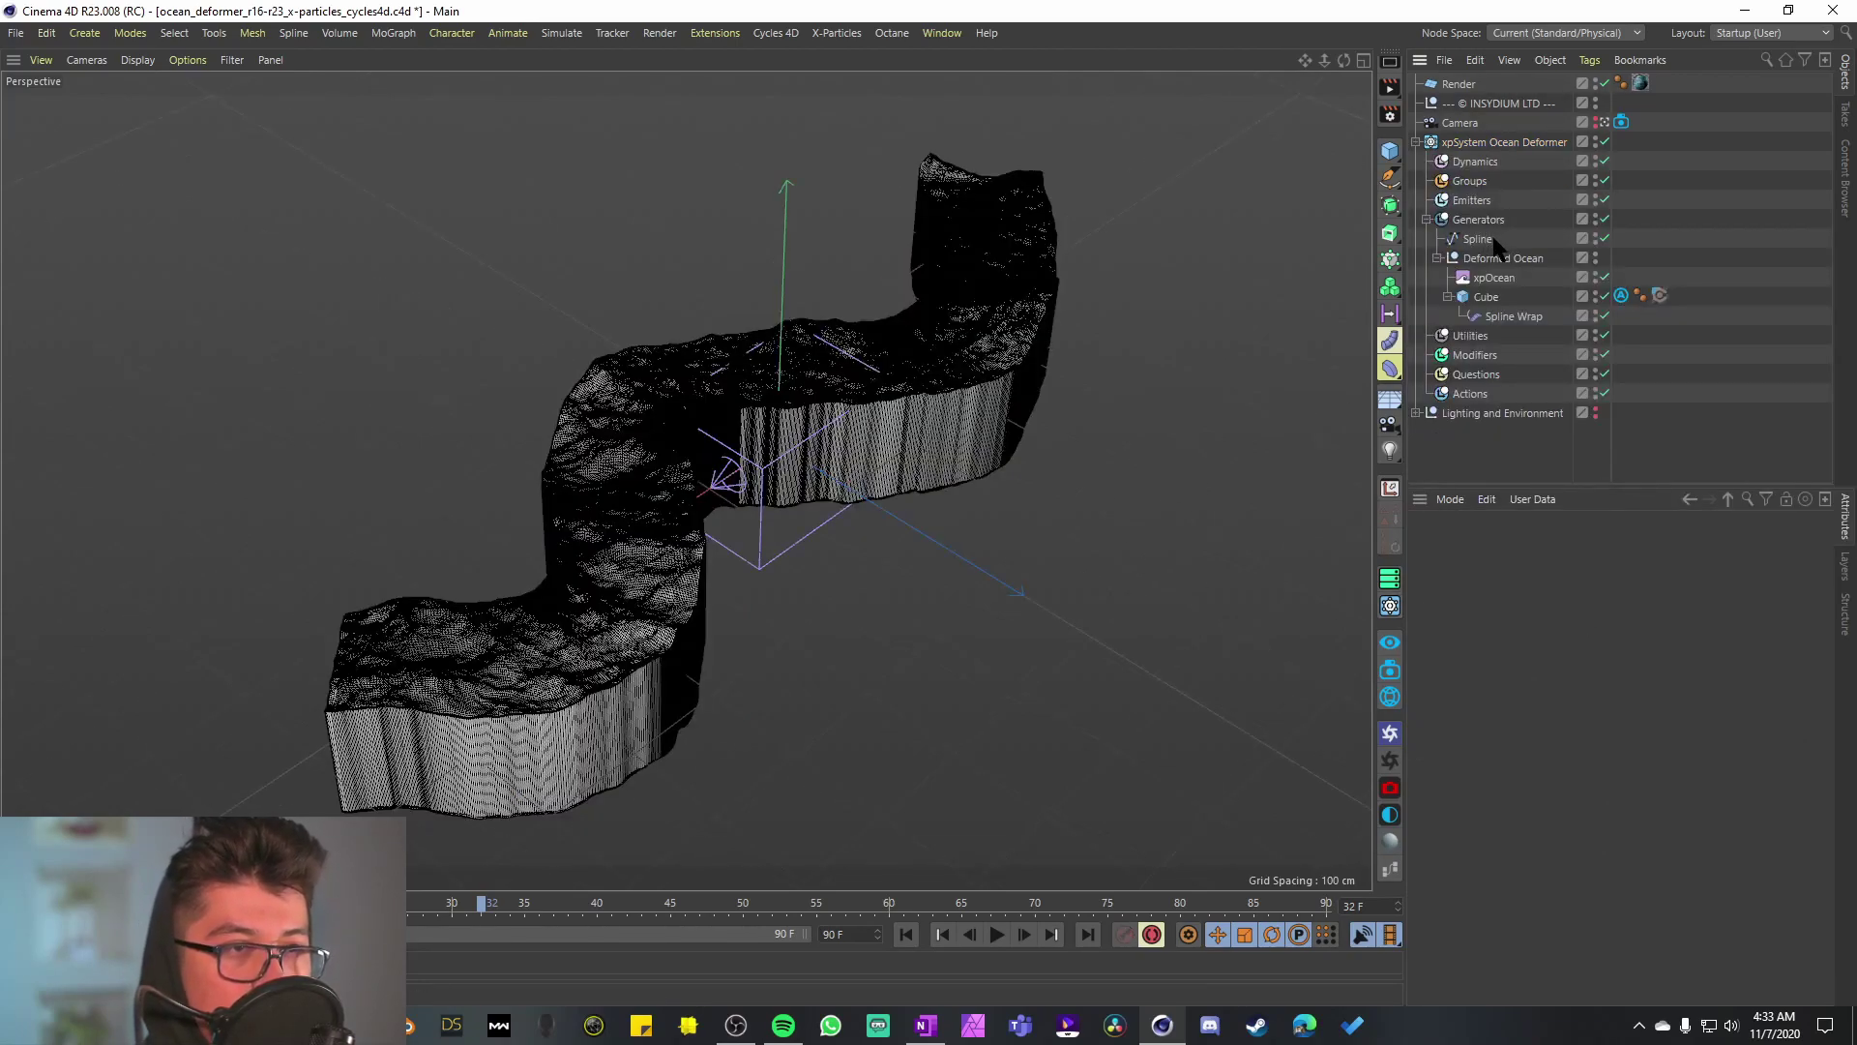
# Step: Review the spline, Deformed Ocean null, xpOcean, Cube and Spline Wrap objects and the X-Particles folders inside the xpSystem
pyautogui.click(1480, 240)
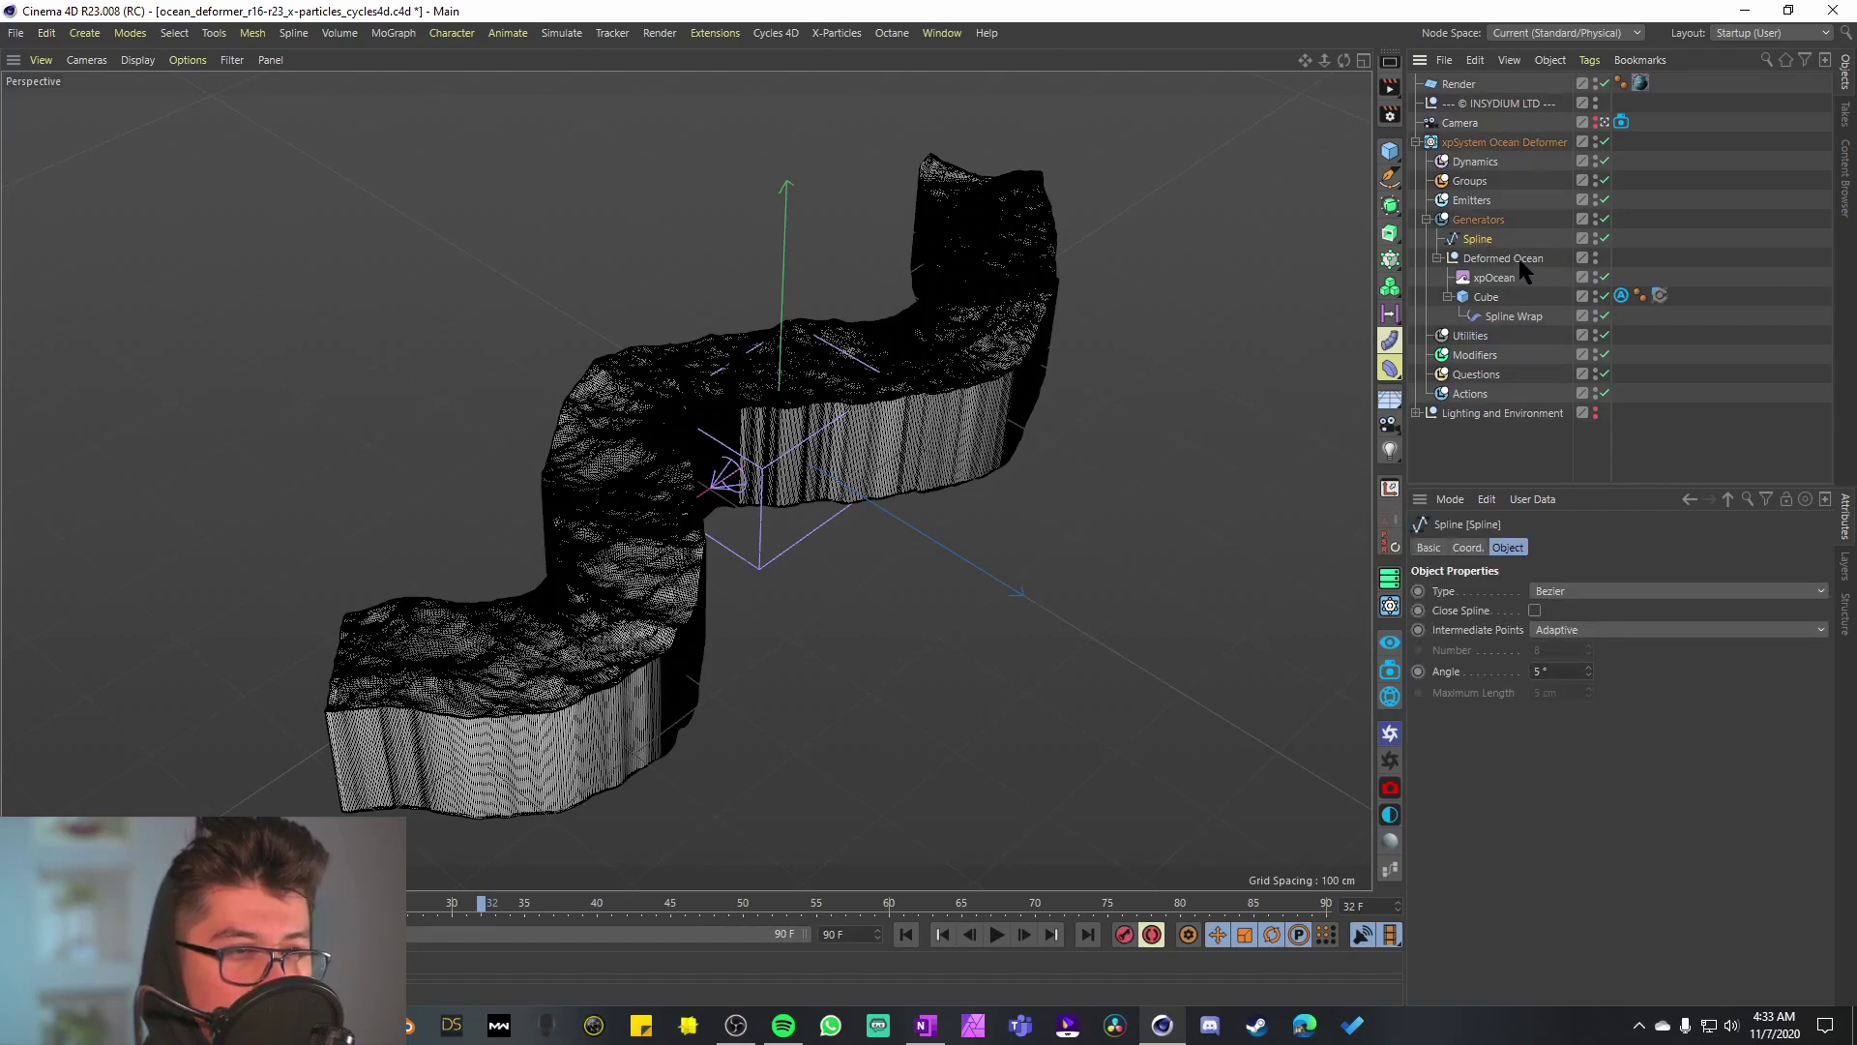
pyautogui.click(1511, 259)
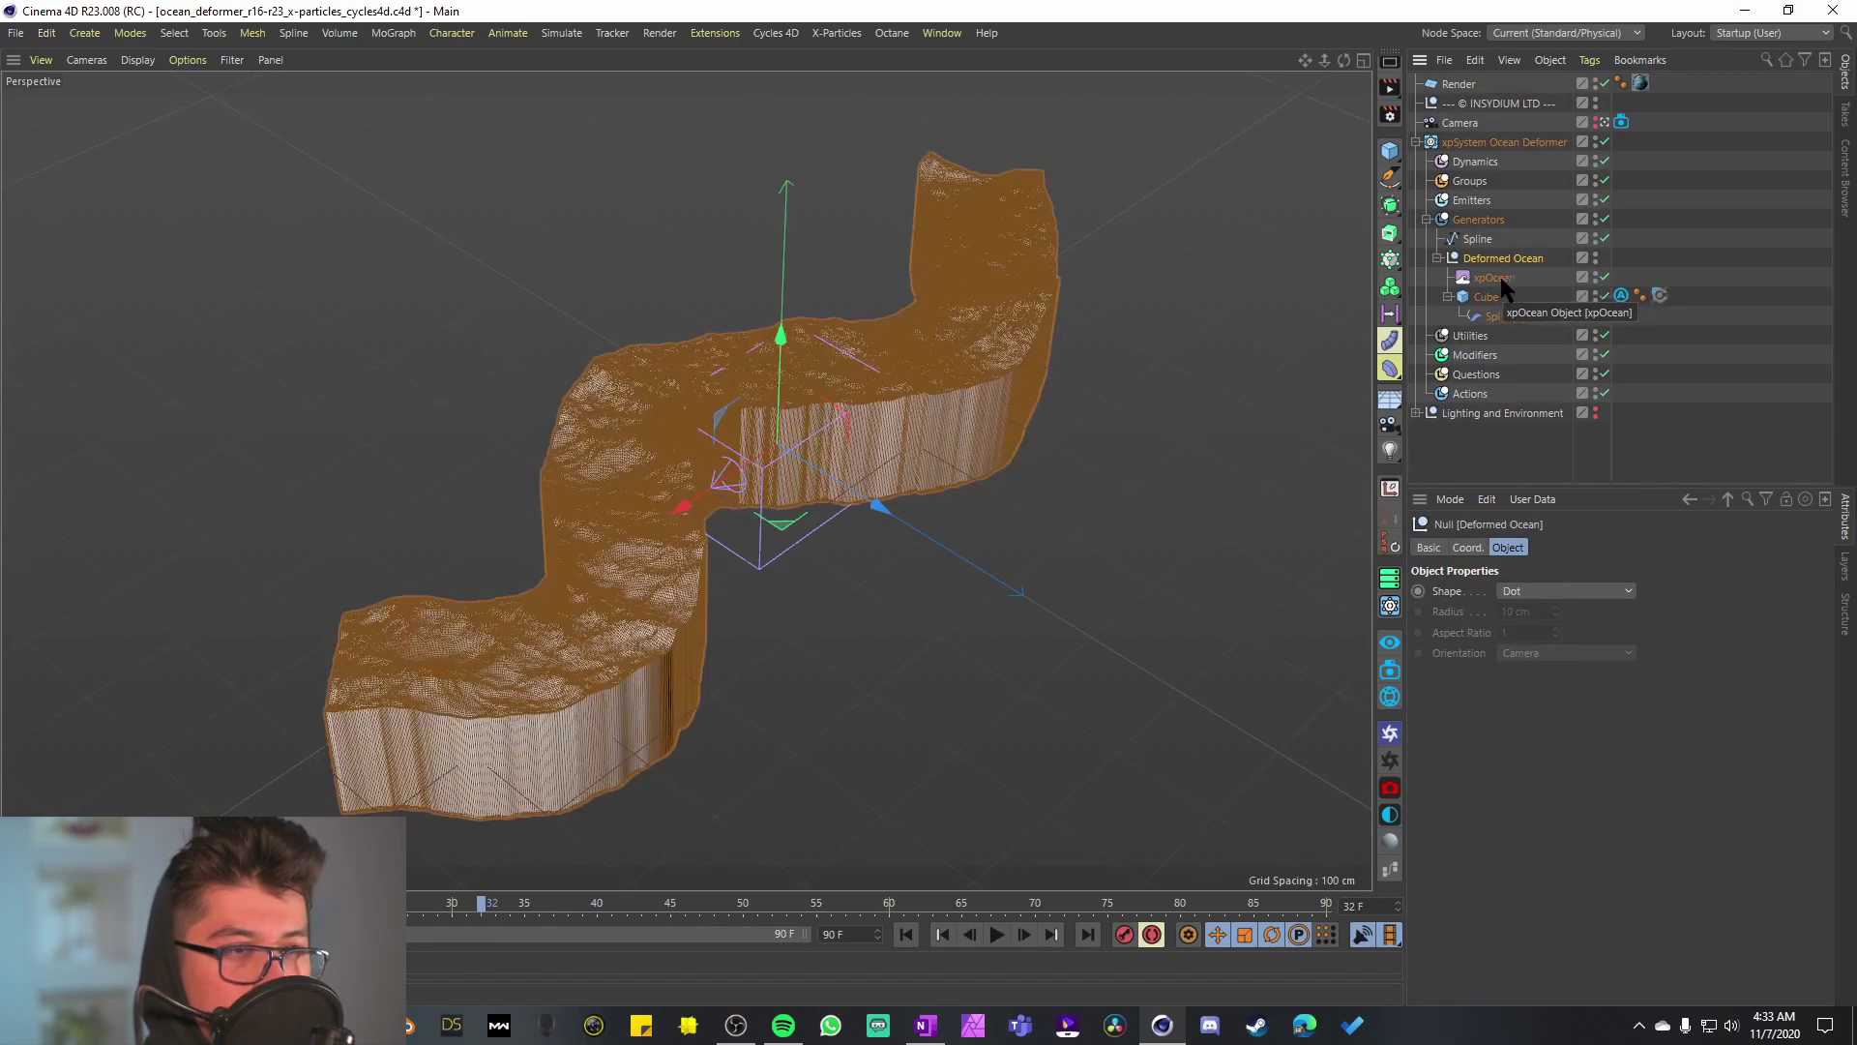
pyautogui.click(1499, 277)
pyautogui.click(1487, 298)
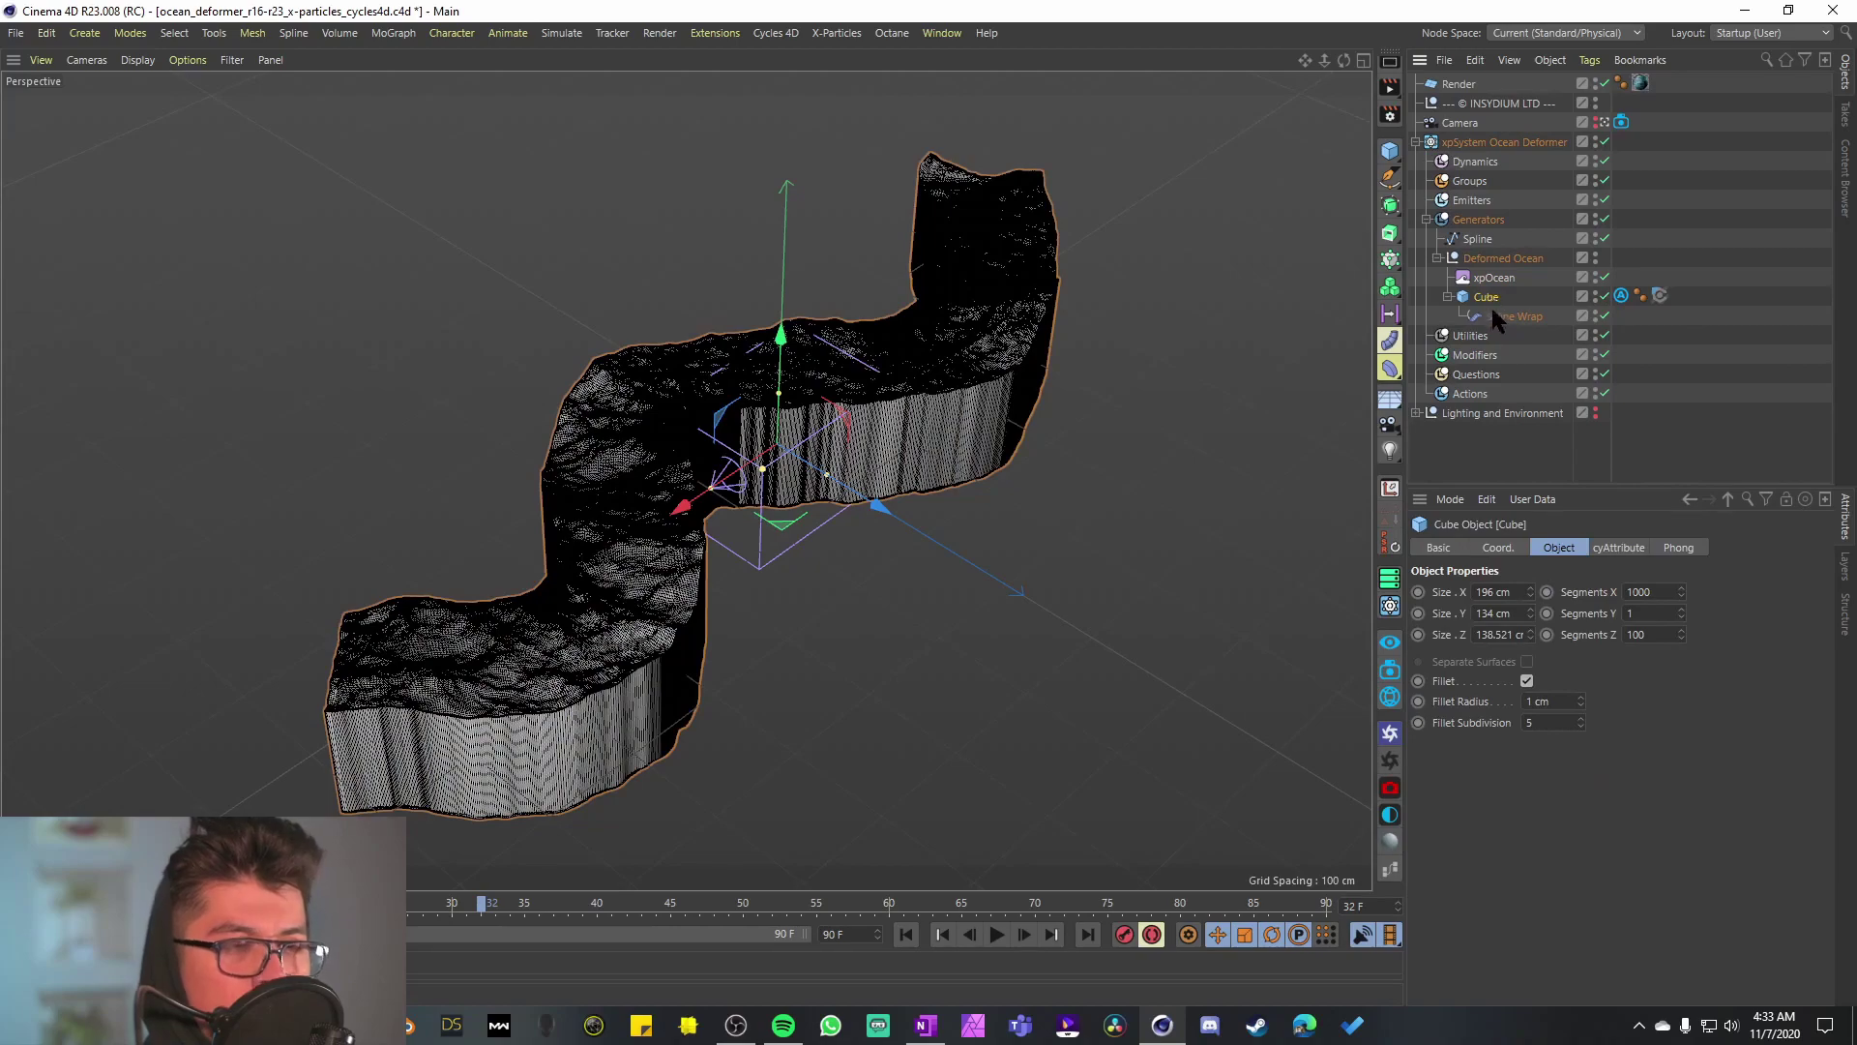
pyautogui.click(1494, 314)
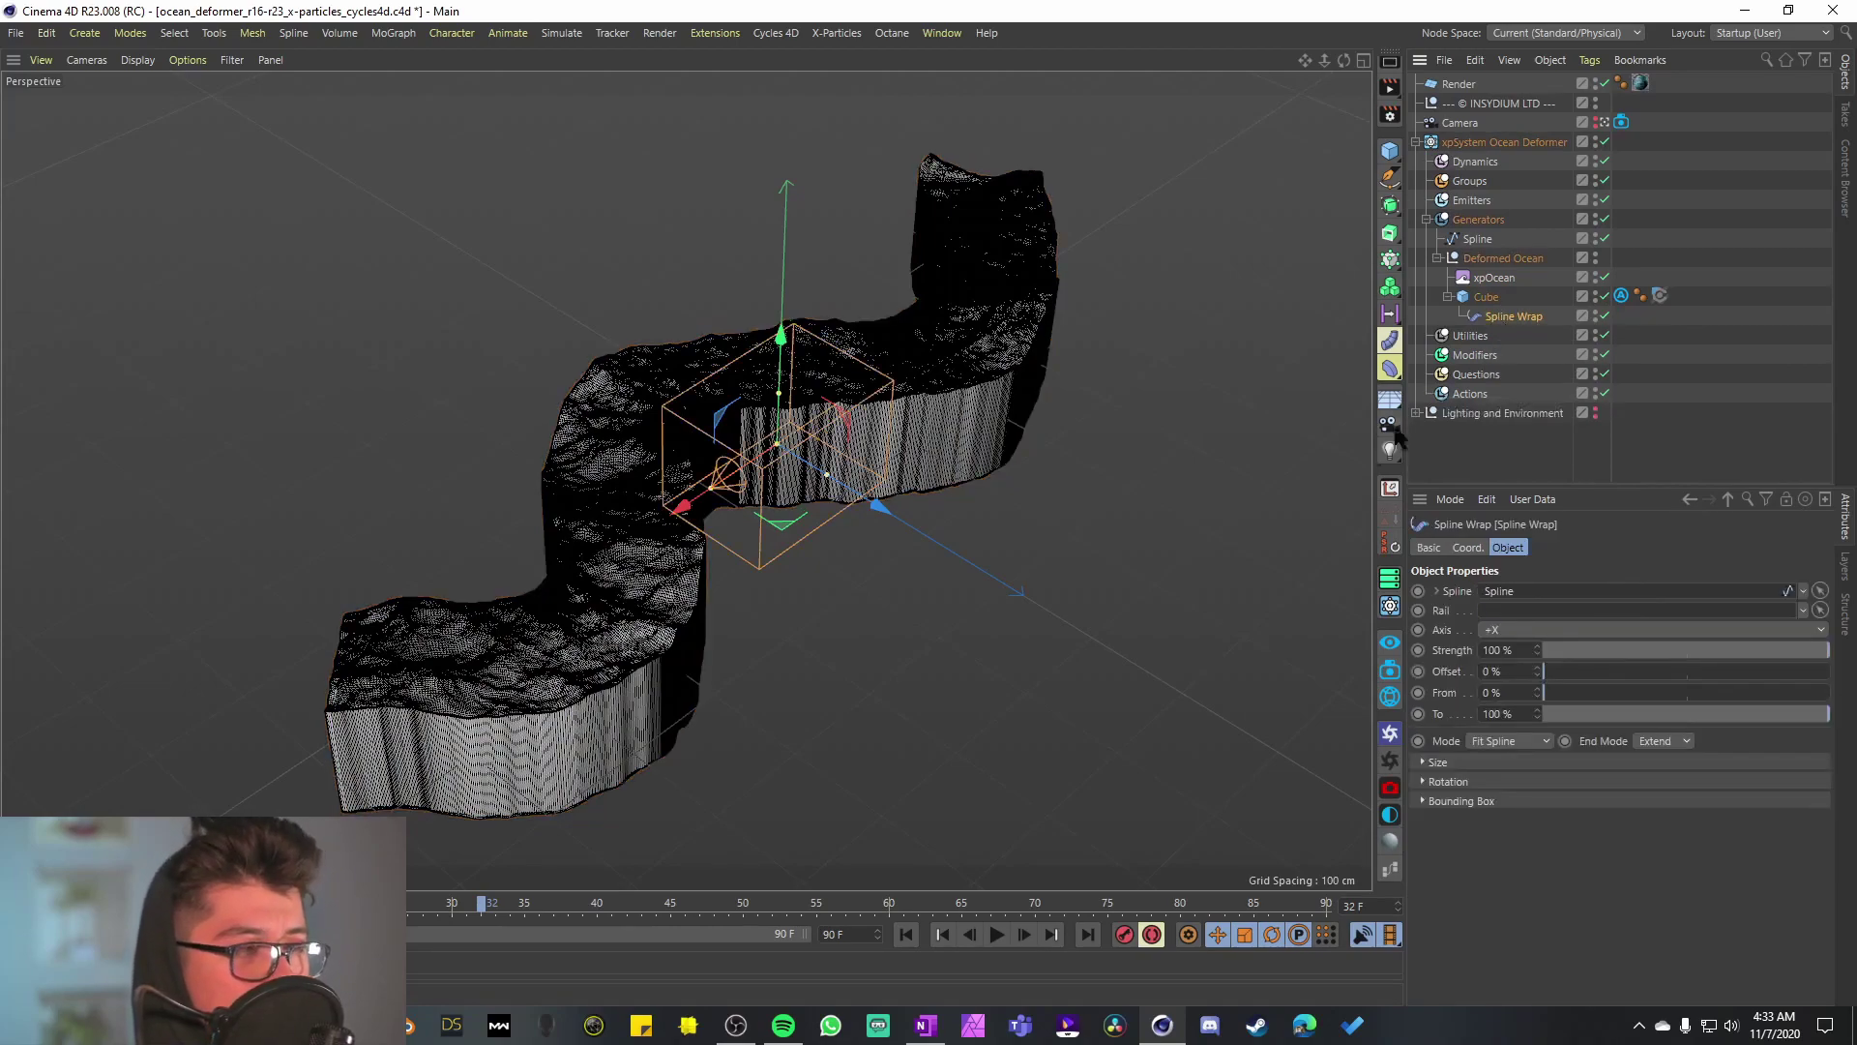
pyautogui.click(1480, 356)
pyautogui.click(1480, 182)
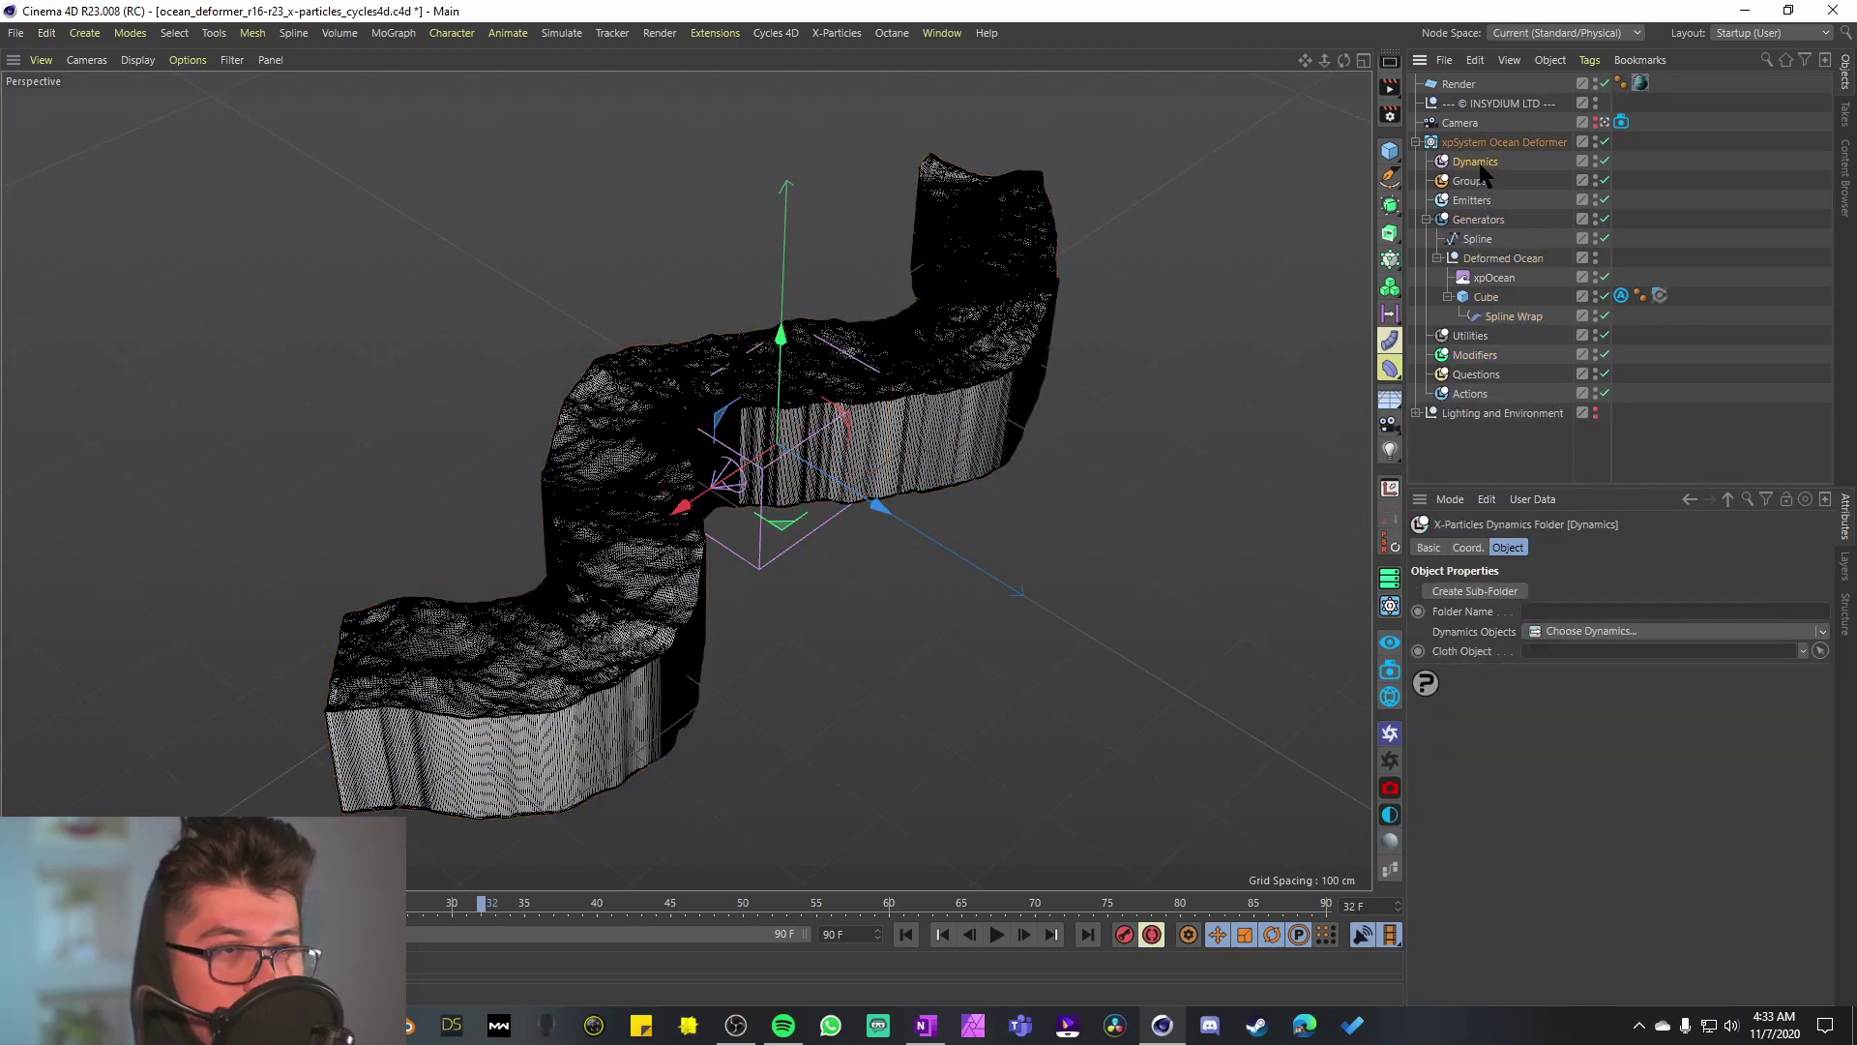
pyautogui.click(1474, 200)
pyautogui.keyDown('alt'); pyautogui.moveTo(1106, 455); pyautogui.dragTo(829, 427); pyautogui.keyUp('alt')
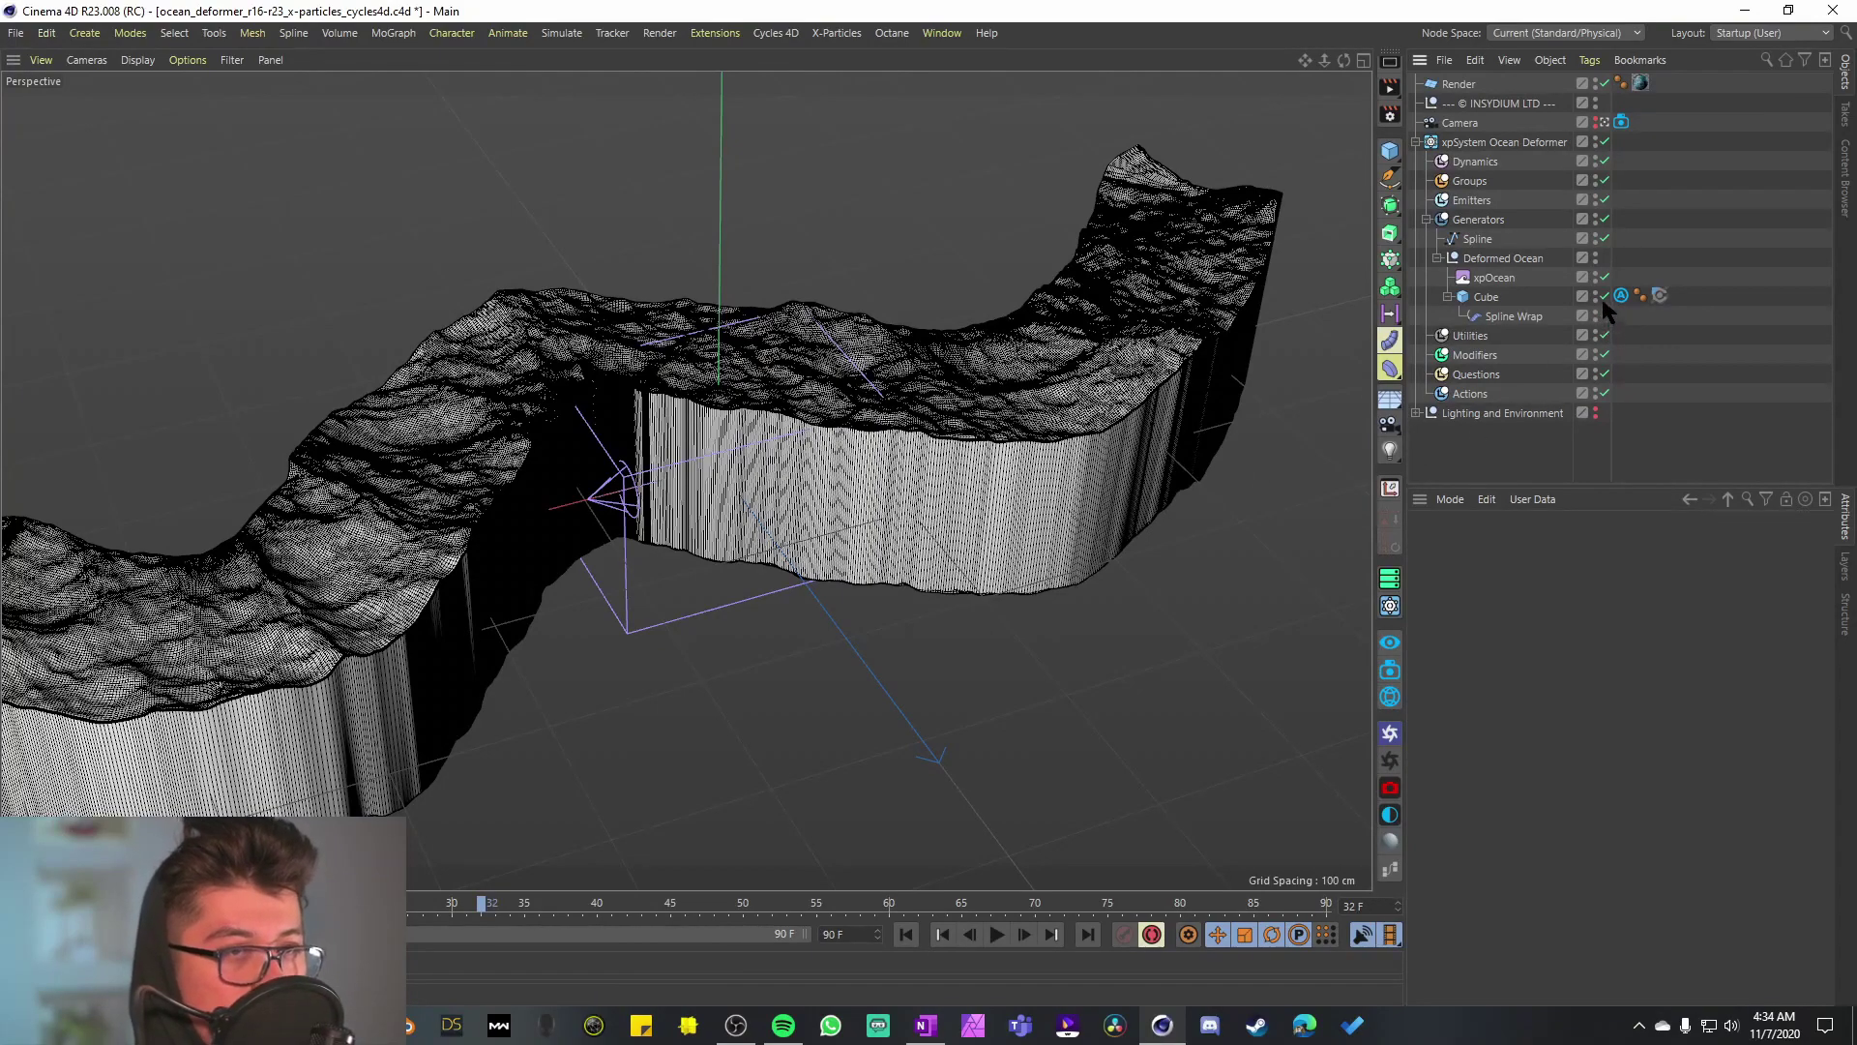
# Step: Disable the xpOcean, Cube and Spline Wrap, and examine the bare spline and the Generators folder
pyautogui.moveTo(1604, 296); pyautogui.dragTo(1604, 272)
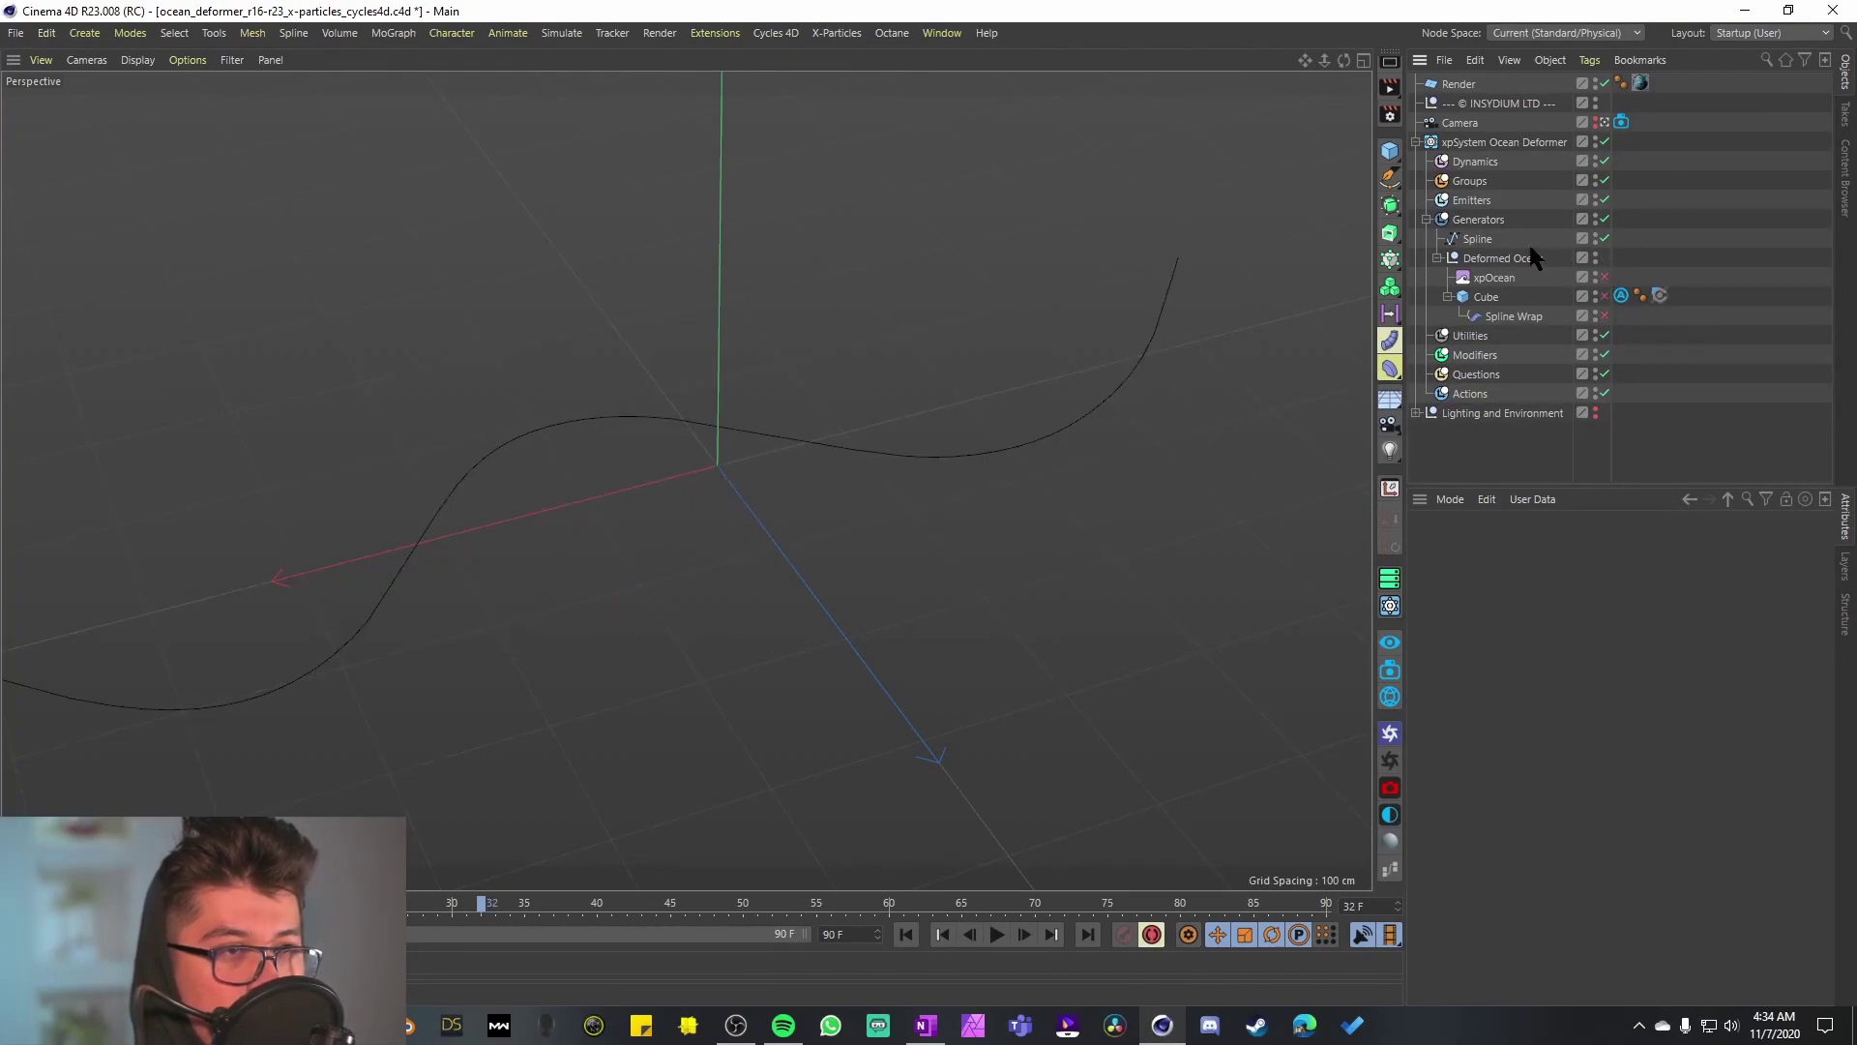
pyautogui.click(1477, 238)
pyautogui.keyDown('alt'); pyautogui.moveTo(633, 595); pyautogui.dragTo(768, 588); pyautogui.keyUp('alt')
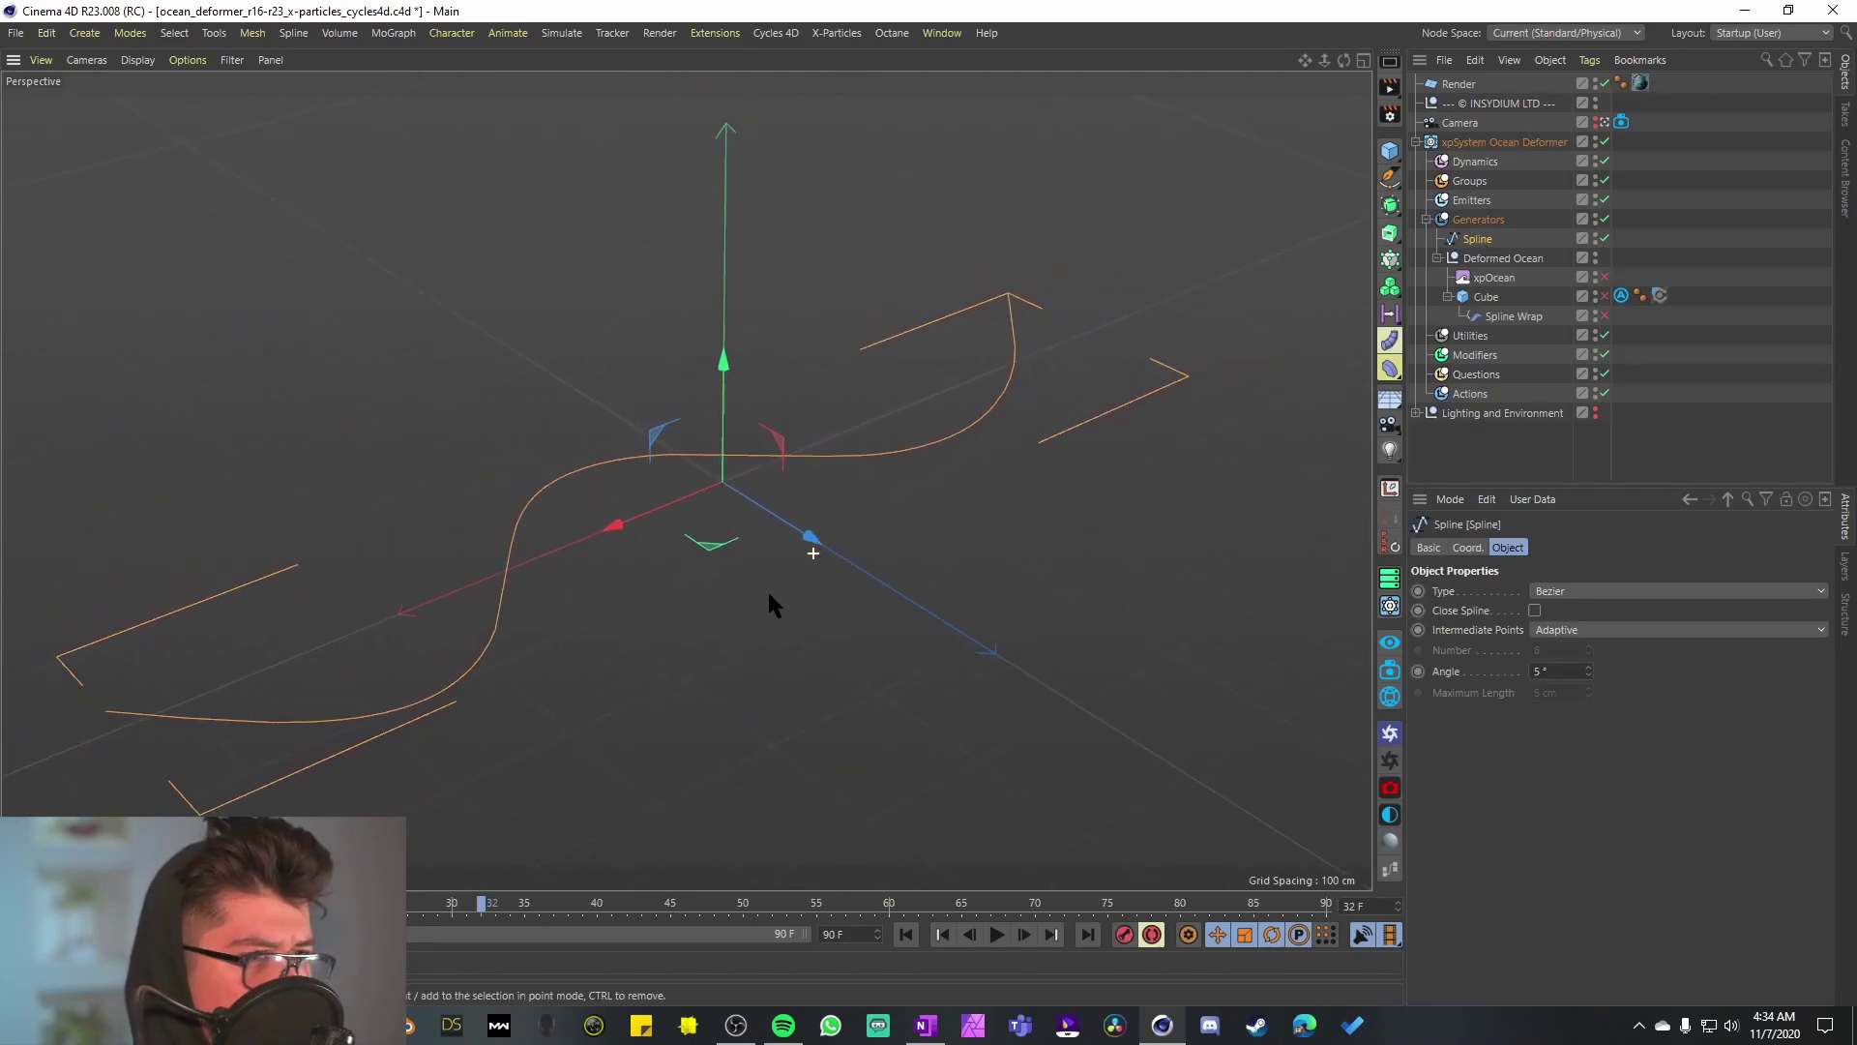
pyautogui.click(1481, 221)
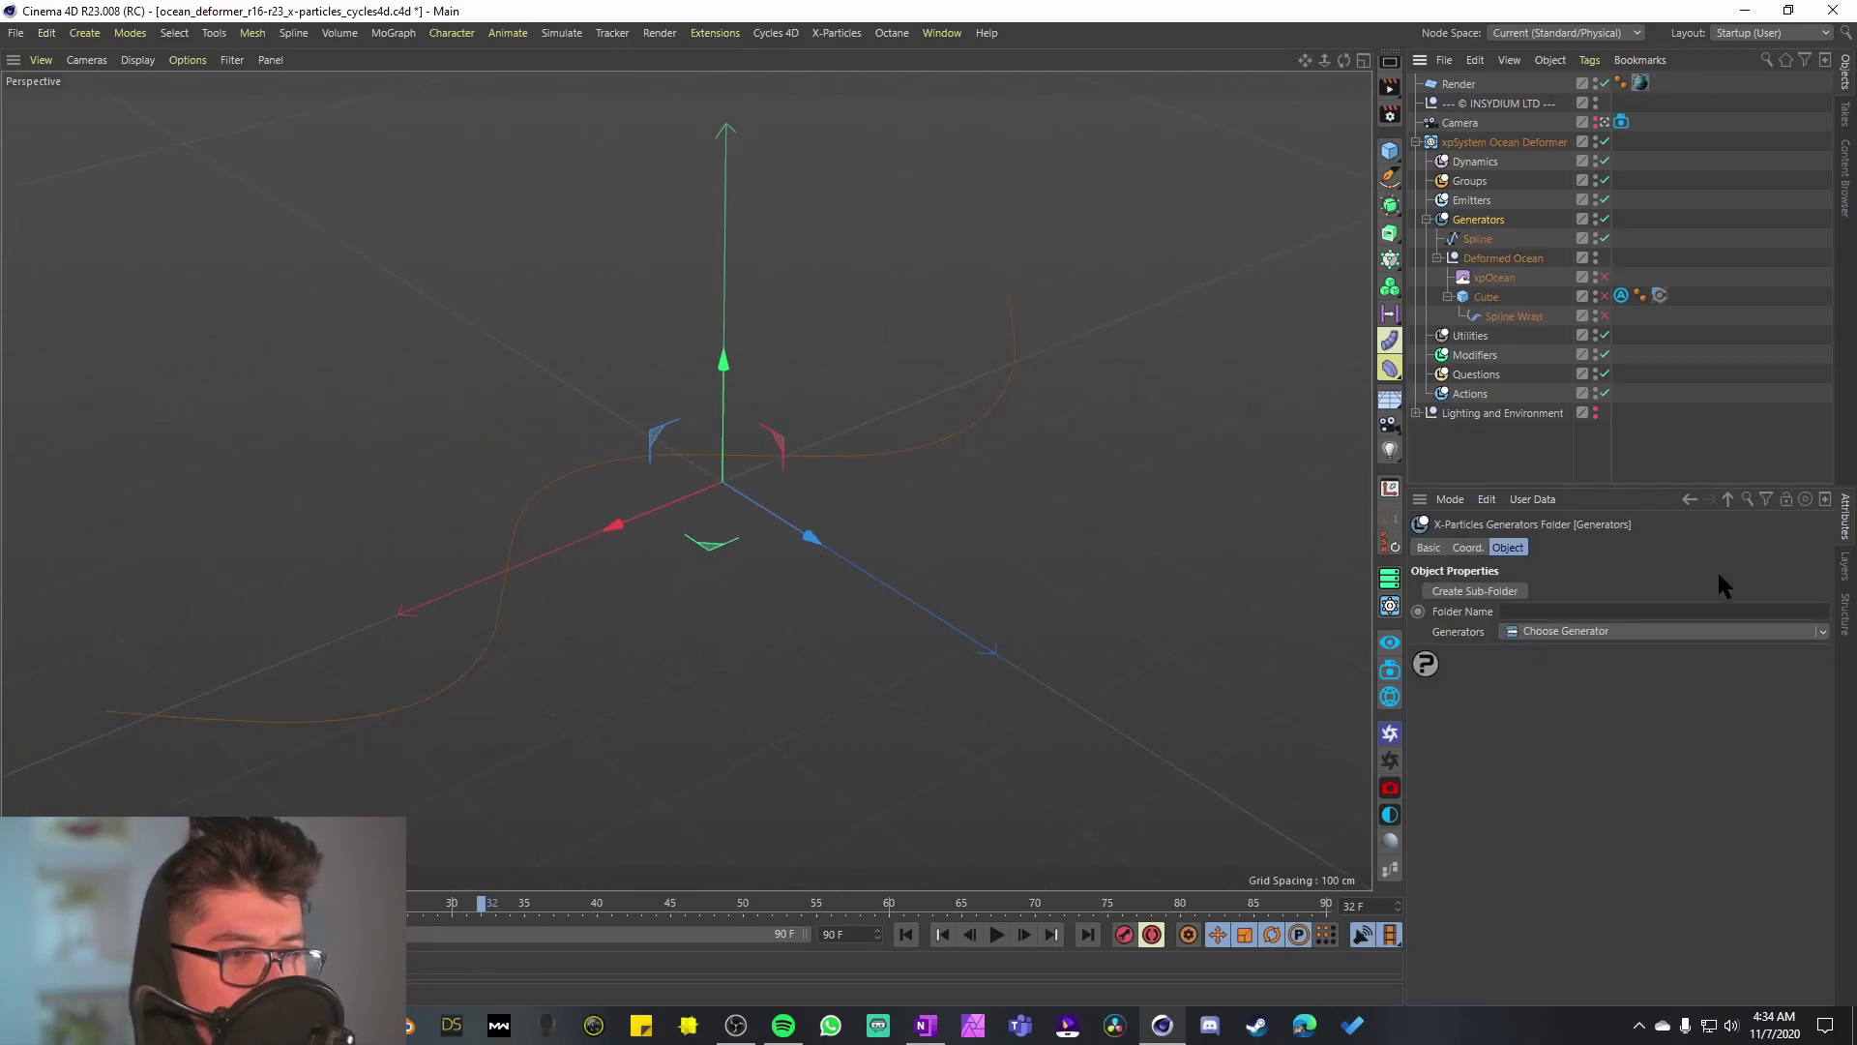
pyautogui.click(1822, 632)
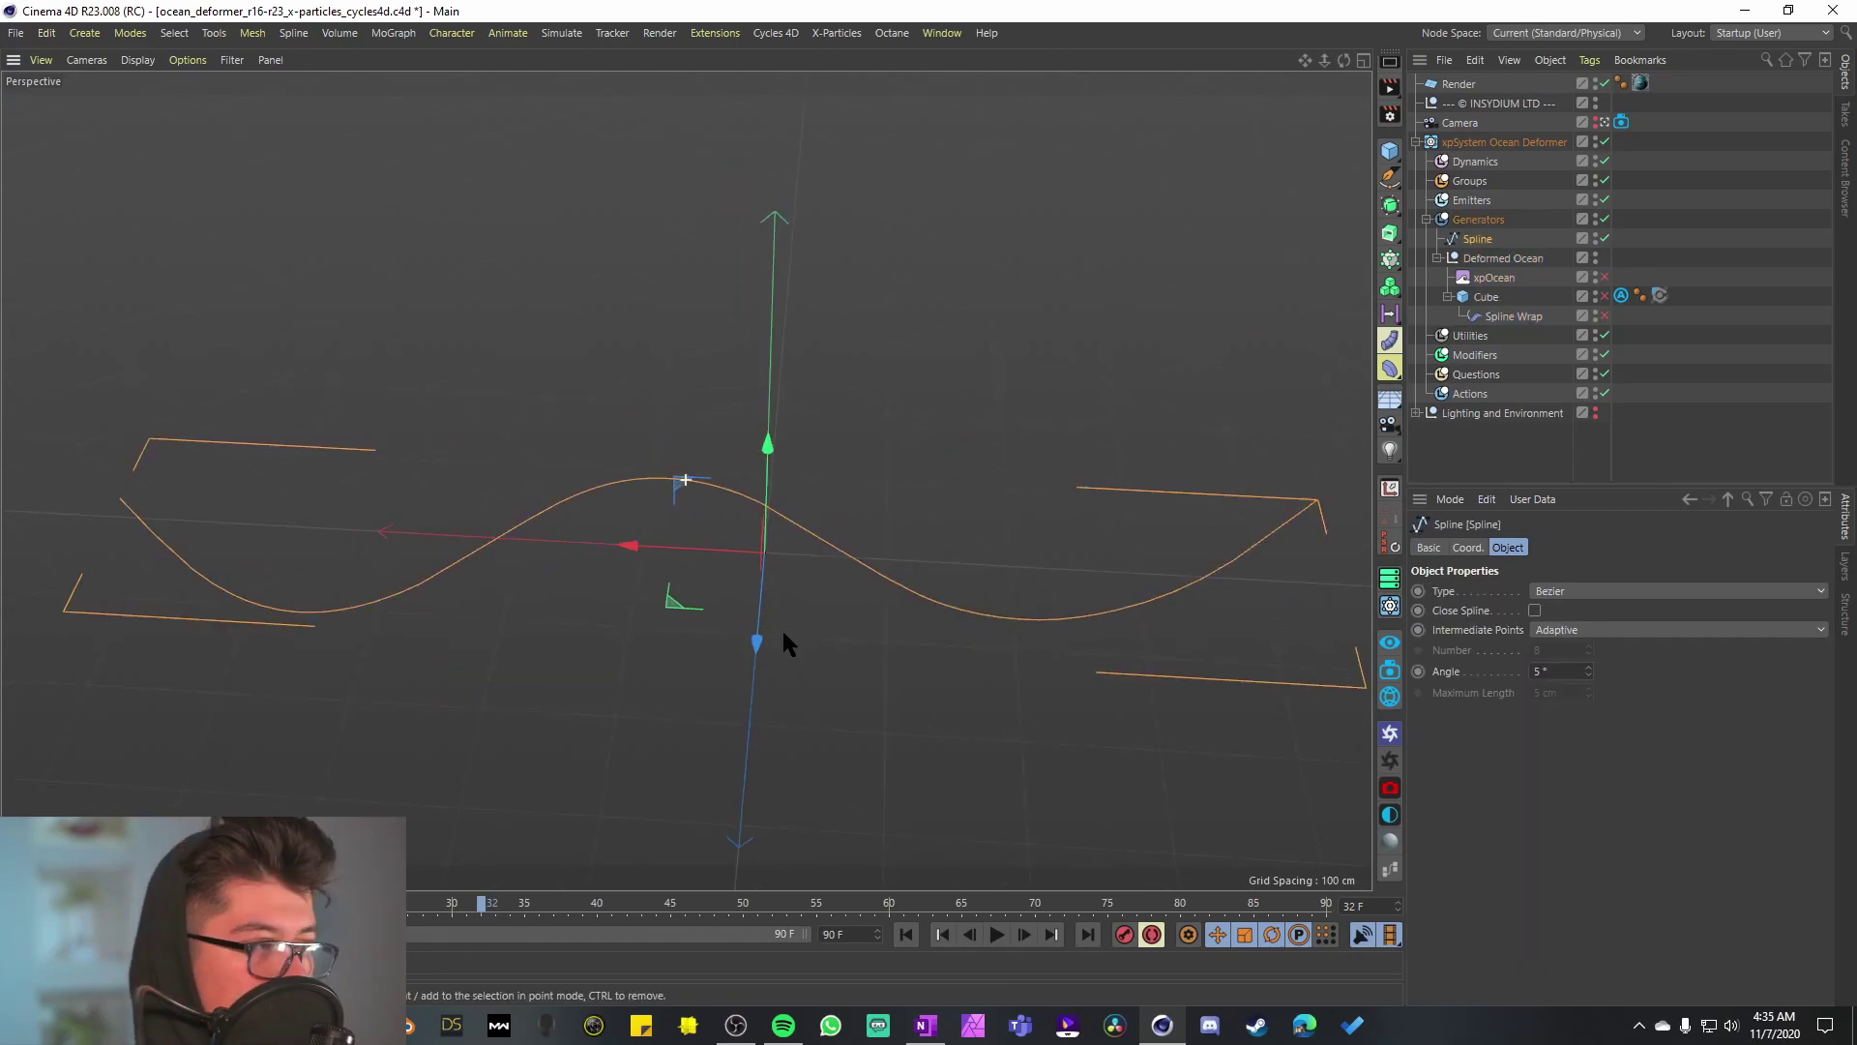
pyautogui.keyDown('alt'); pyautogui.moveTo(783, 631); pyautogui.dragTo(872, 677); pyautogui.keyUp('alt')
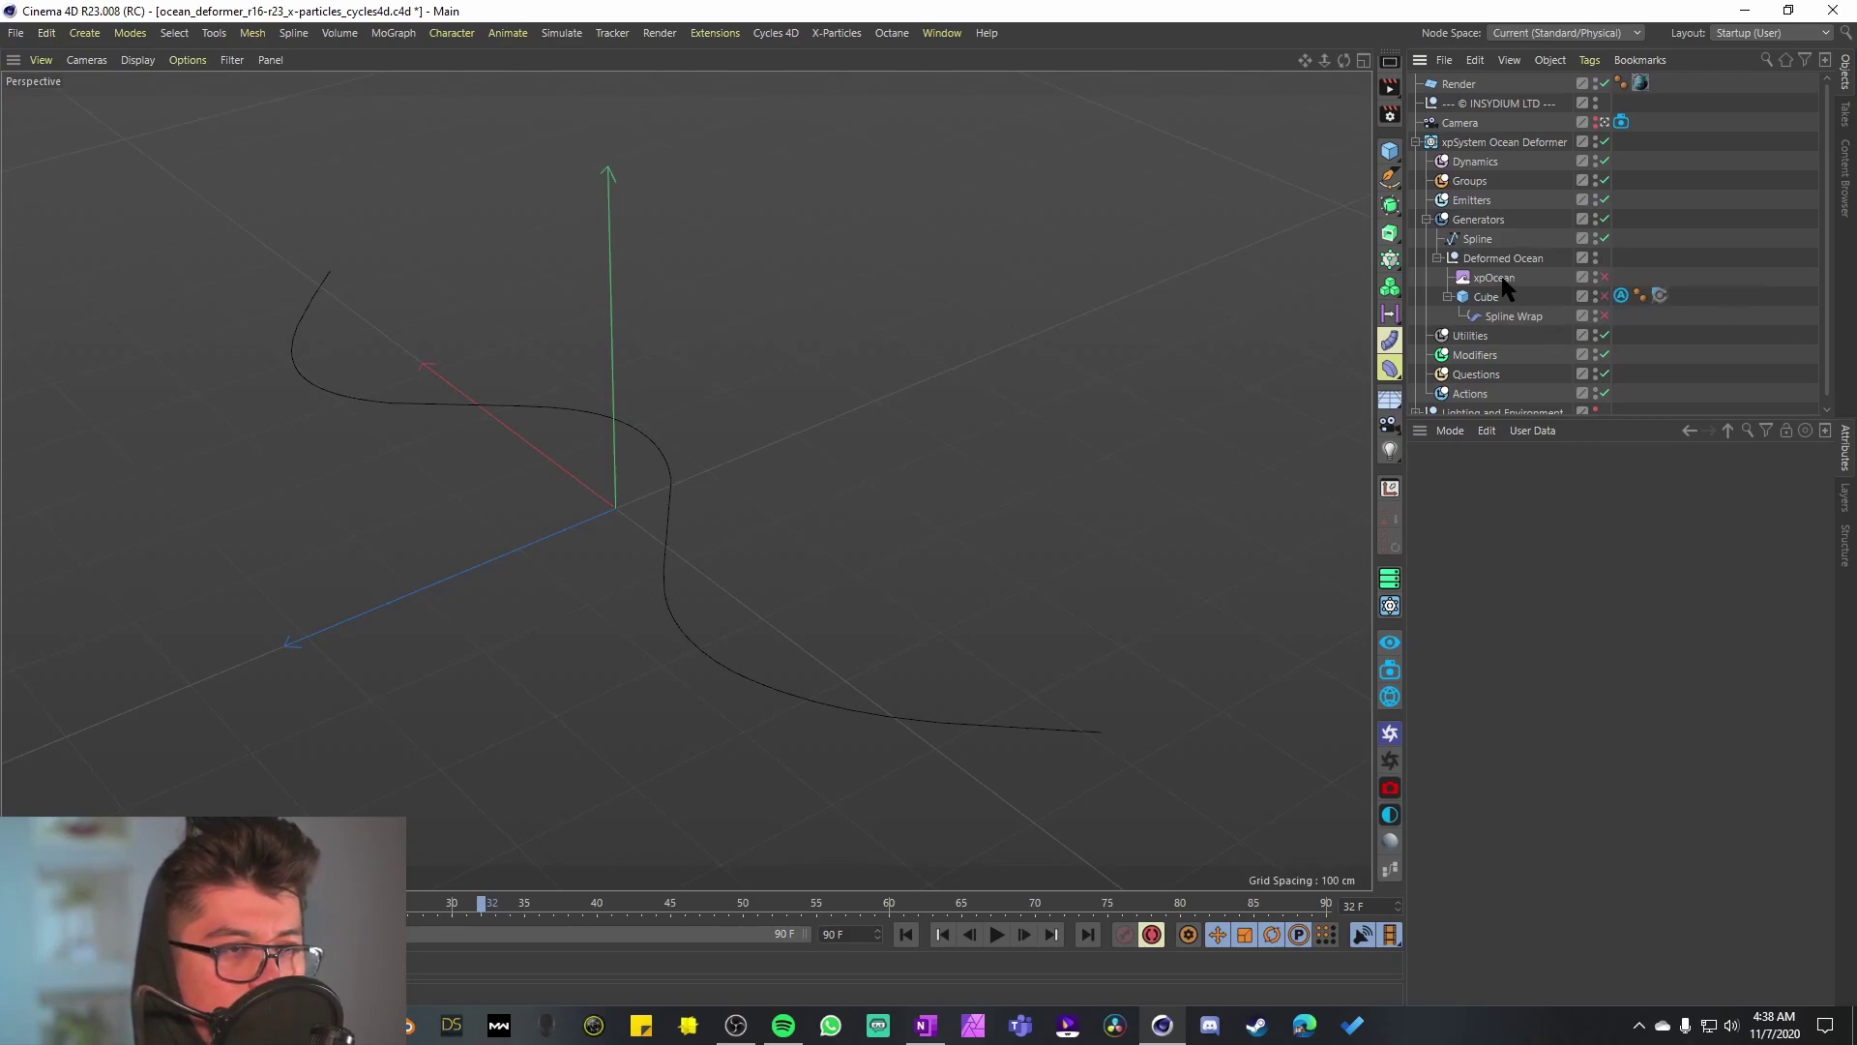
# Step: Show the xpOcean object properties and review the available Type and Displacement Space options
pyautogui.click(1494, 279)
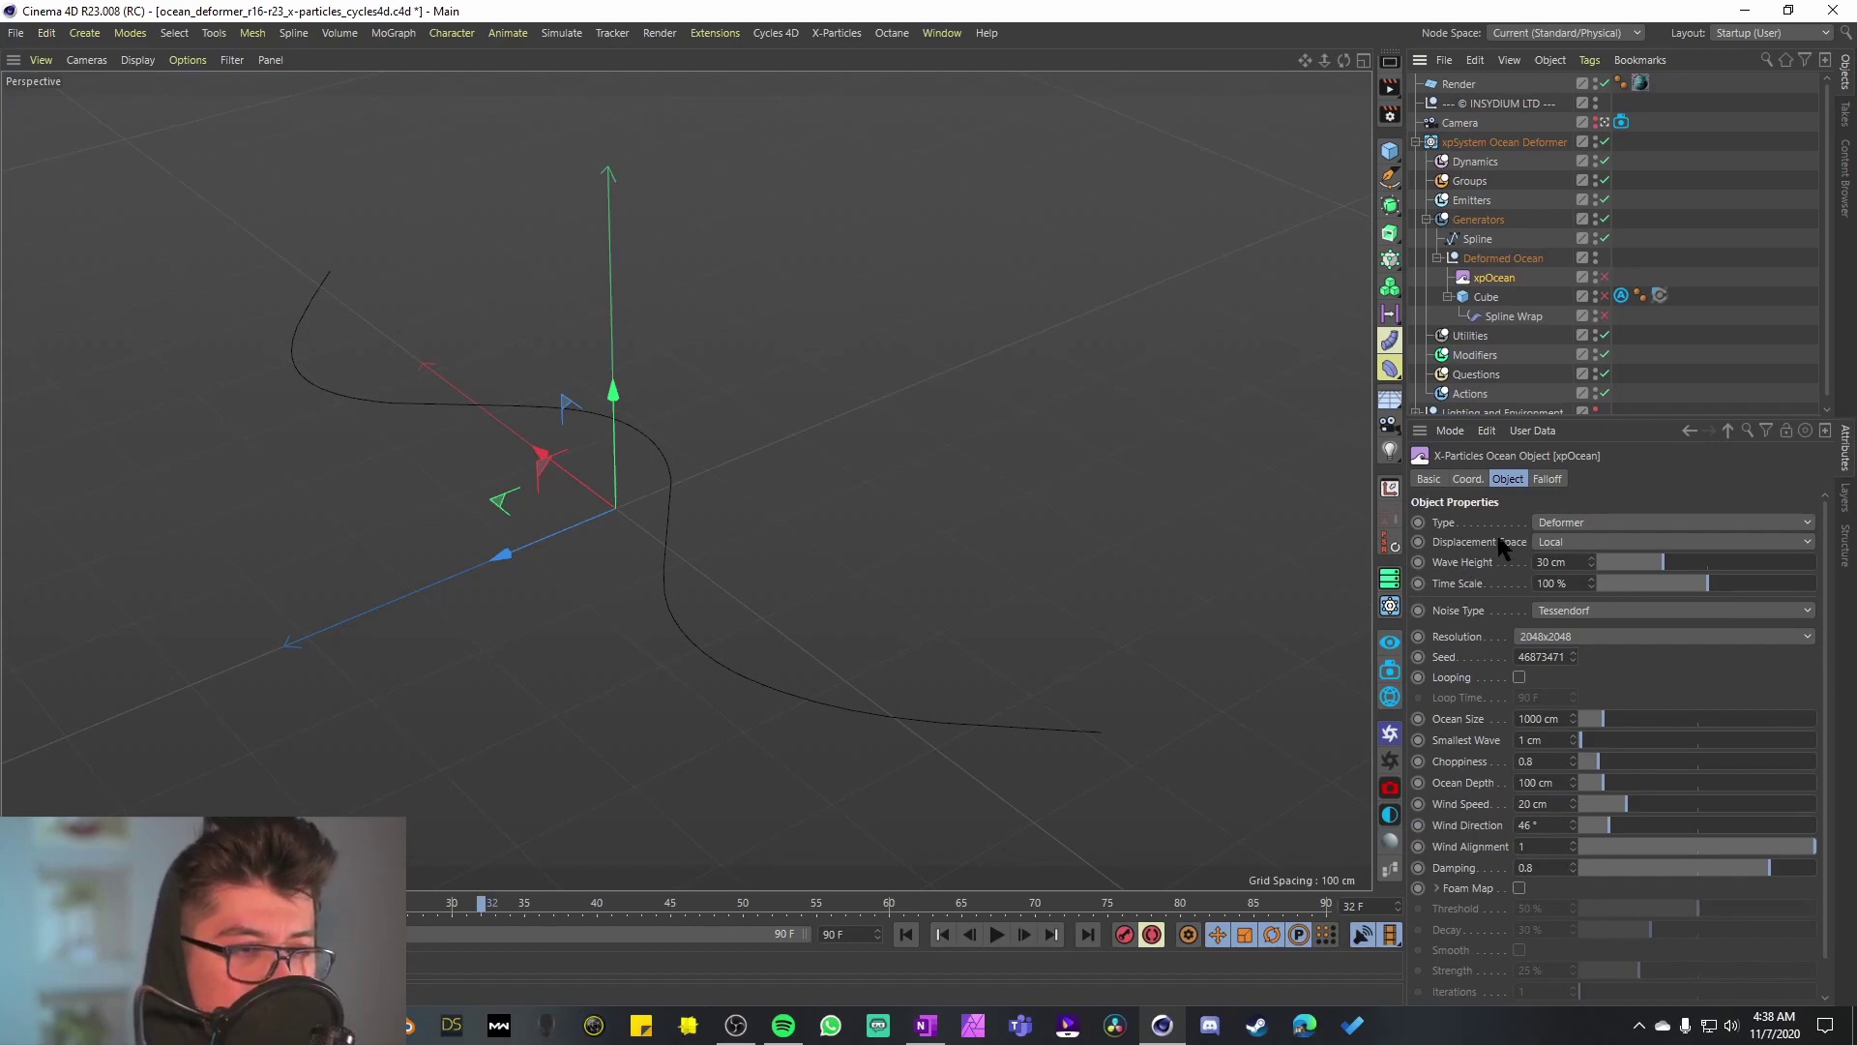
pyautogui.click(1558, 523)
pyautogui.click(1583, 562)
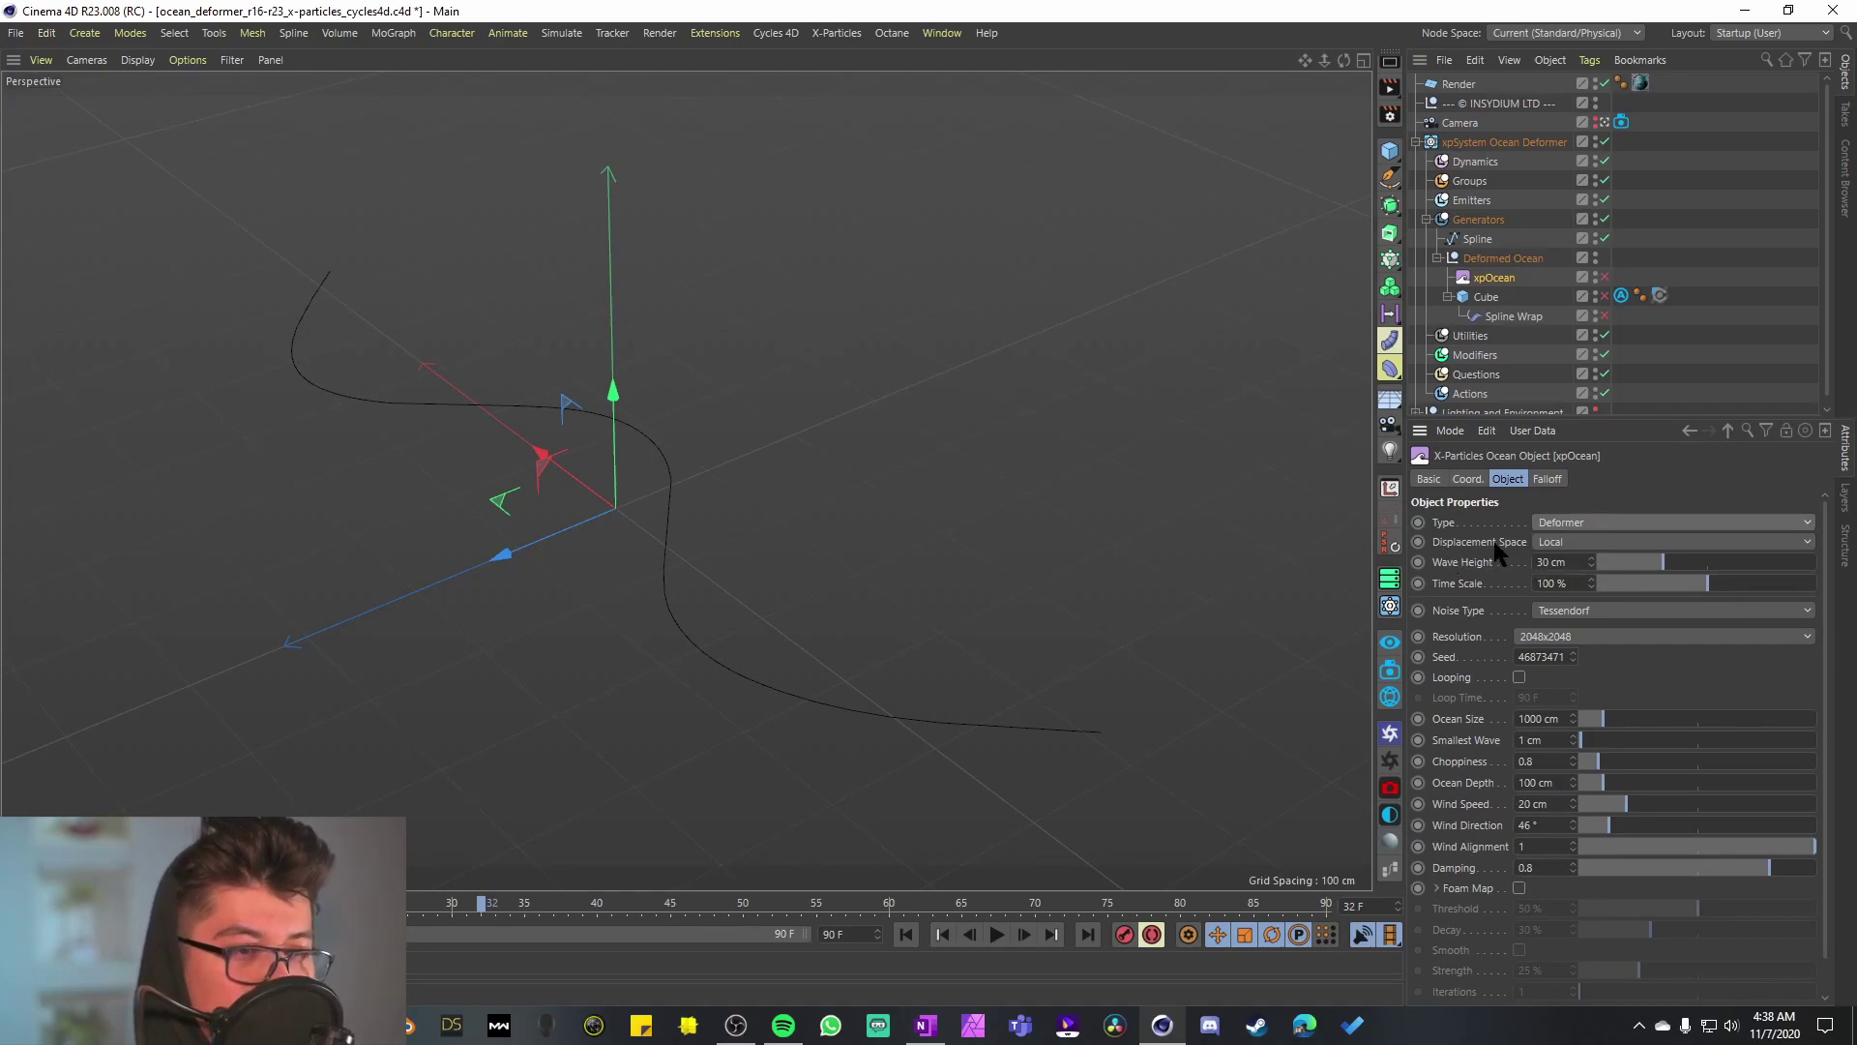
pyautogui.click(1557, 544)
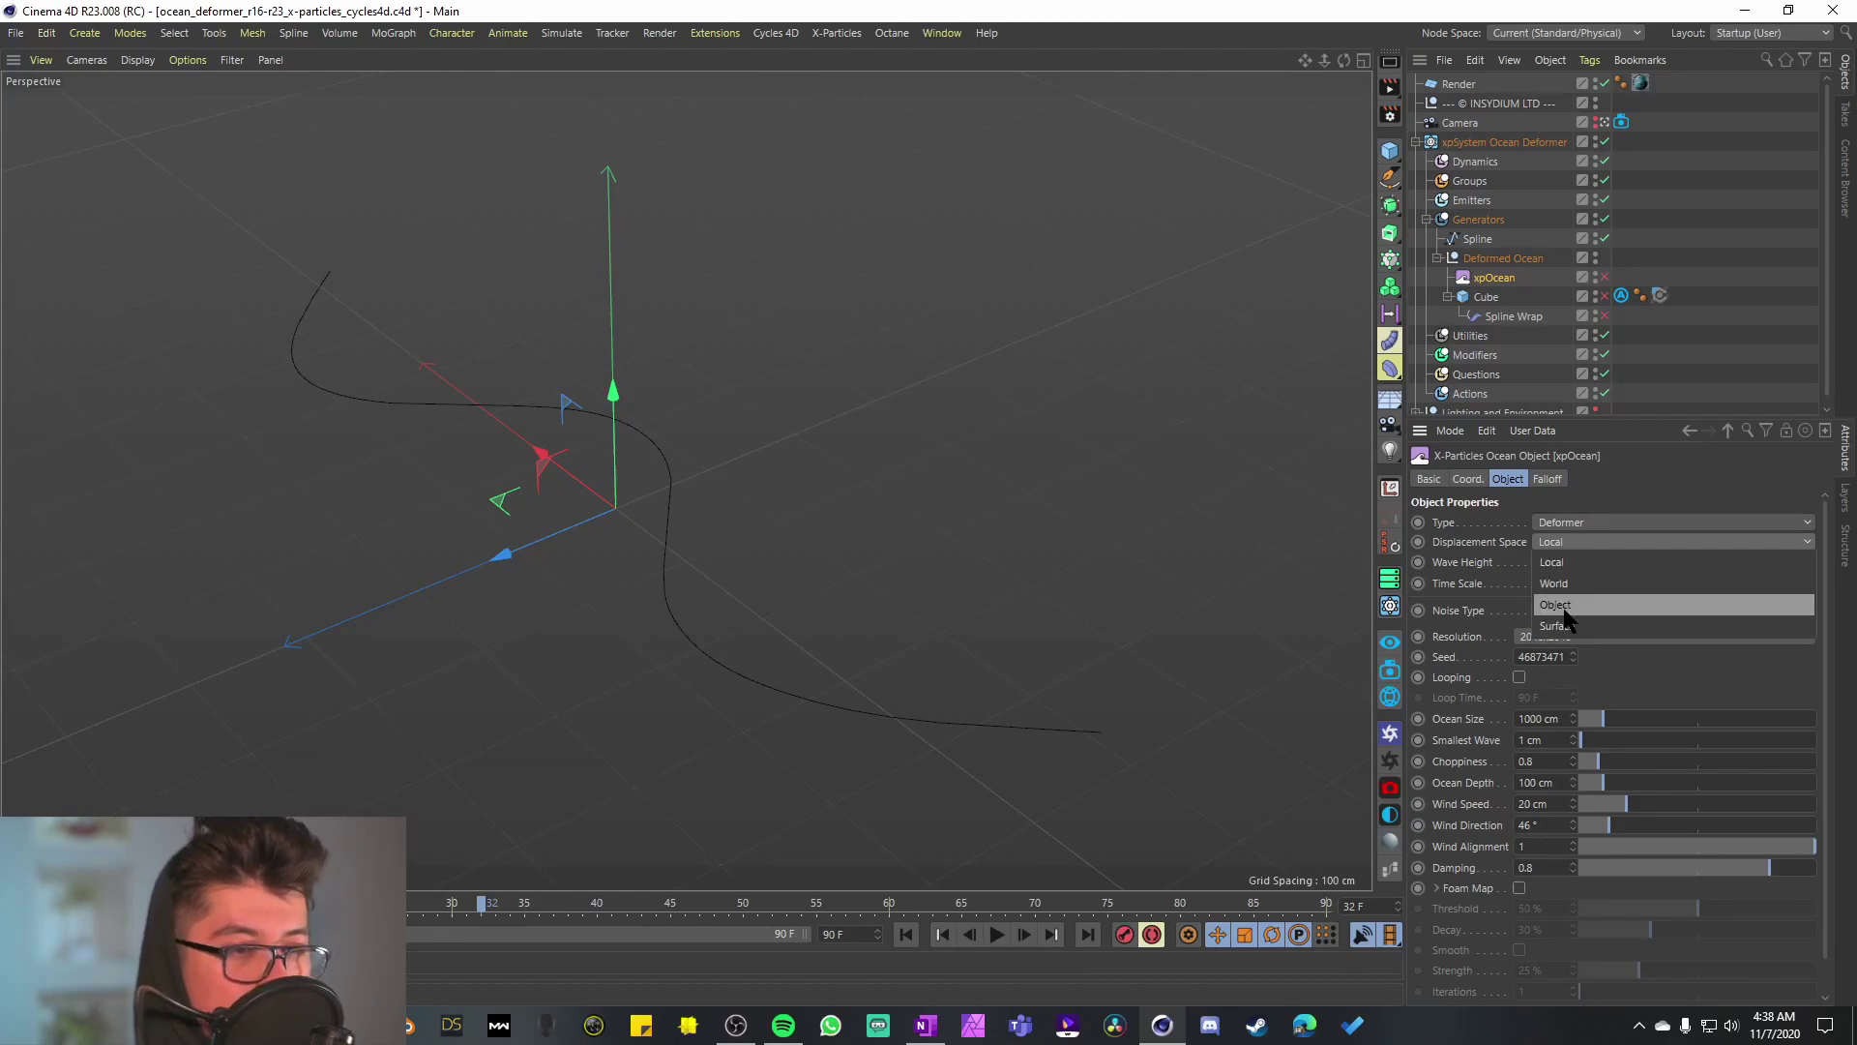
pyautogui.click(1501, 553)
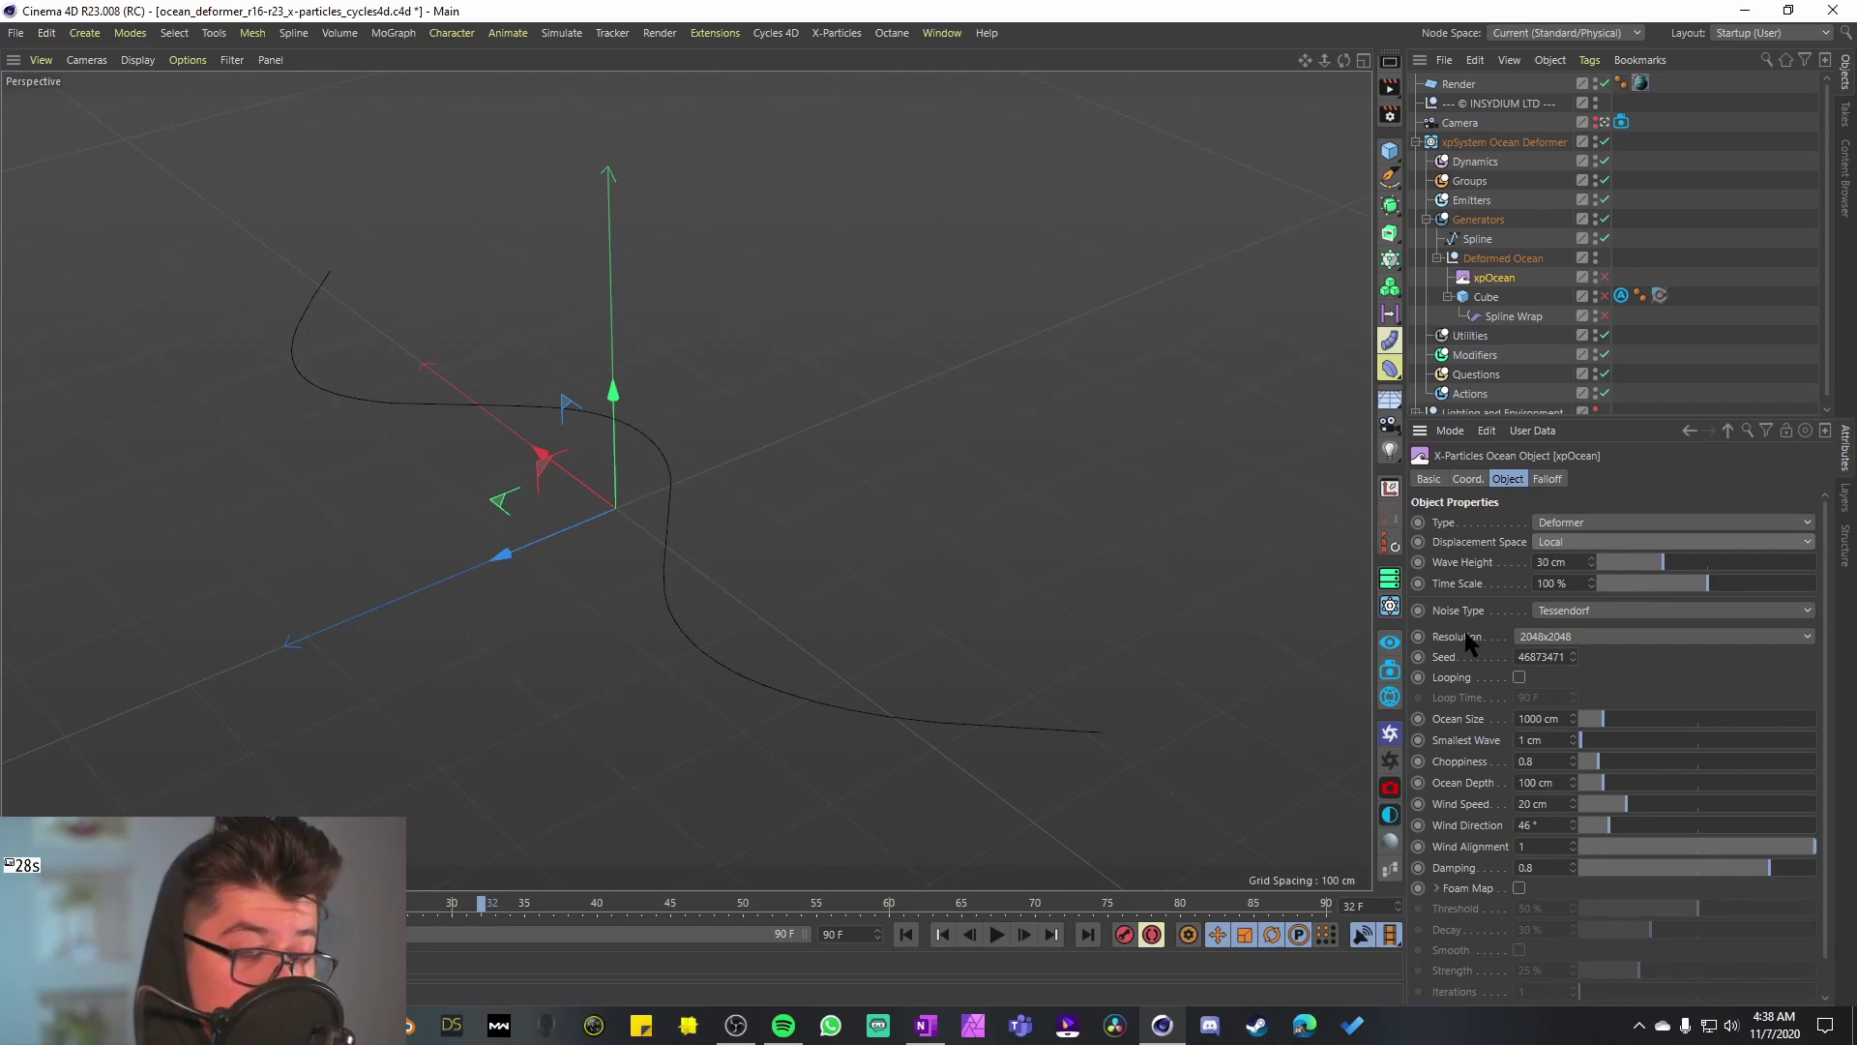
# Step: Switch the xpOcean Looping option on and off again, and read through the remaining ocean parameters
pyautogui.click(1518, 677)
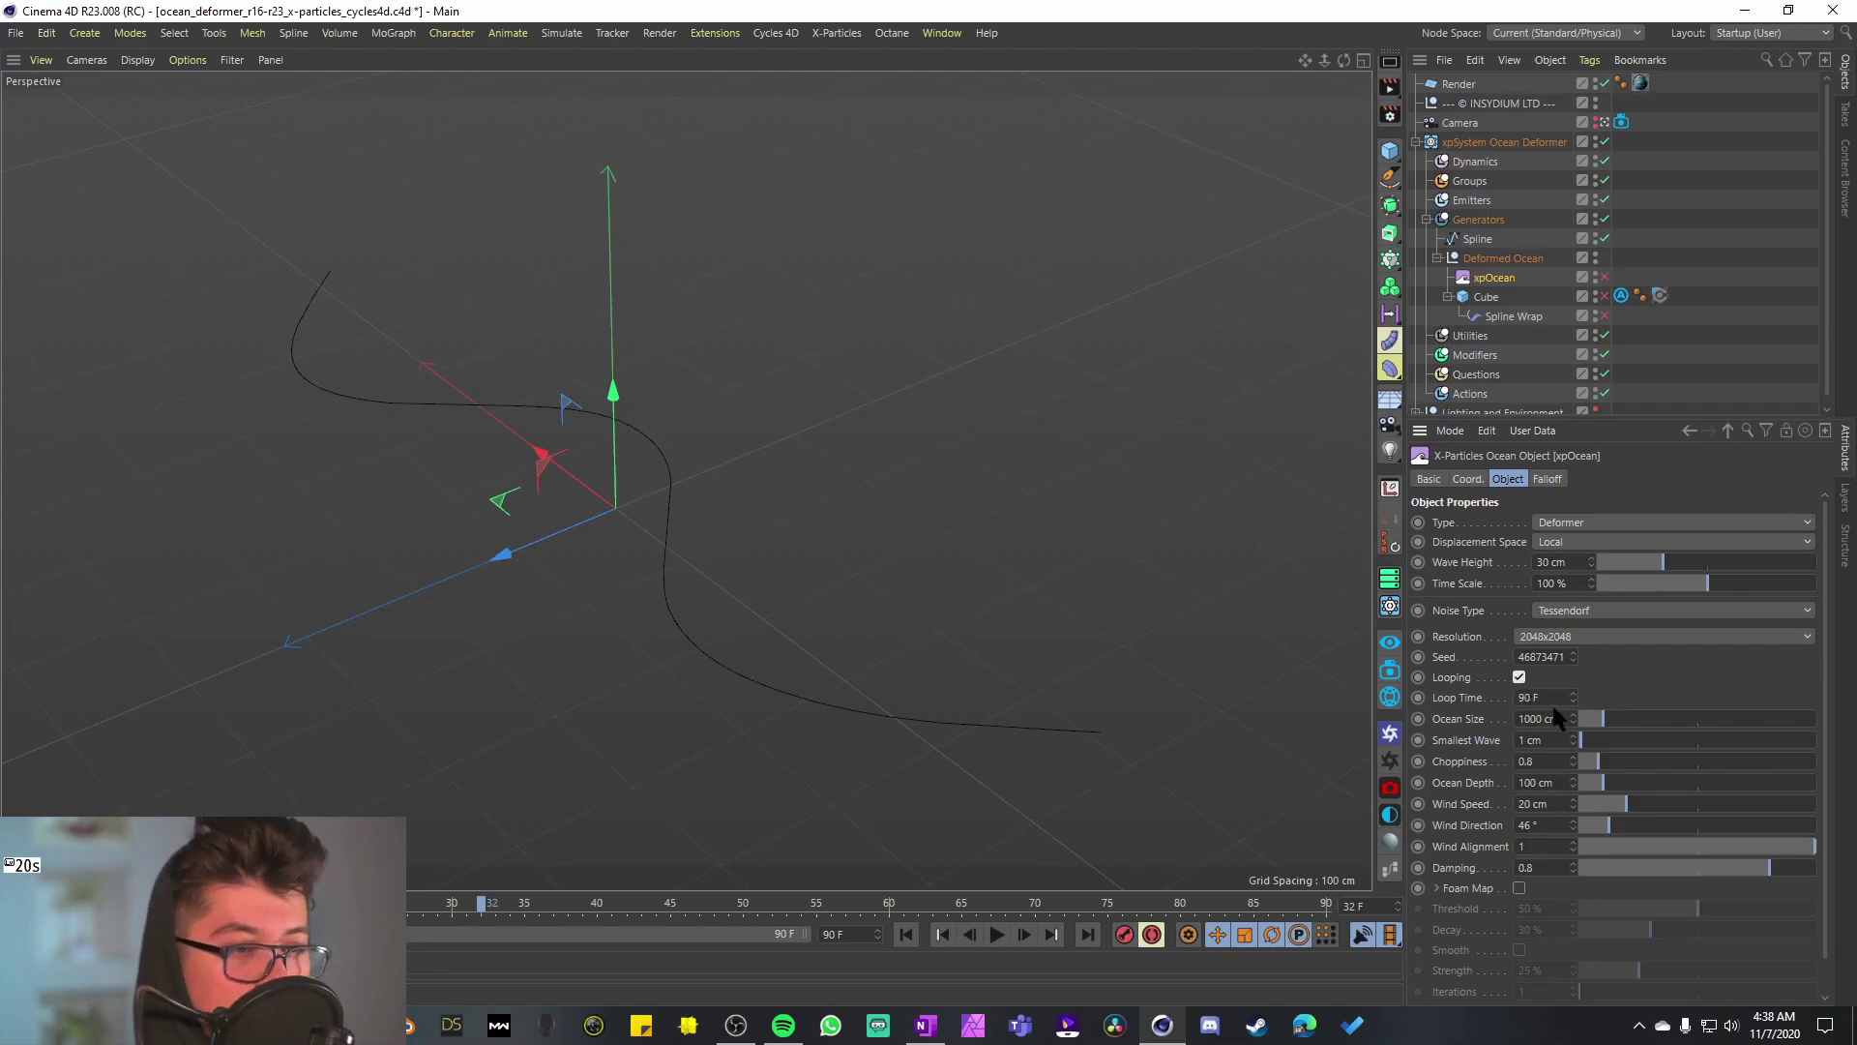
pyautogui.click(1519, 677)
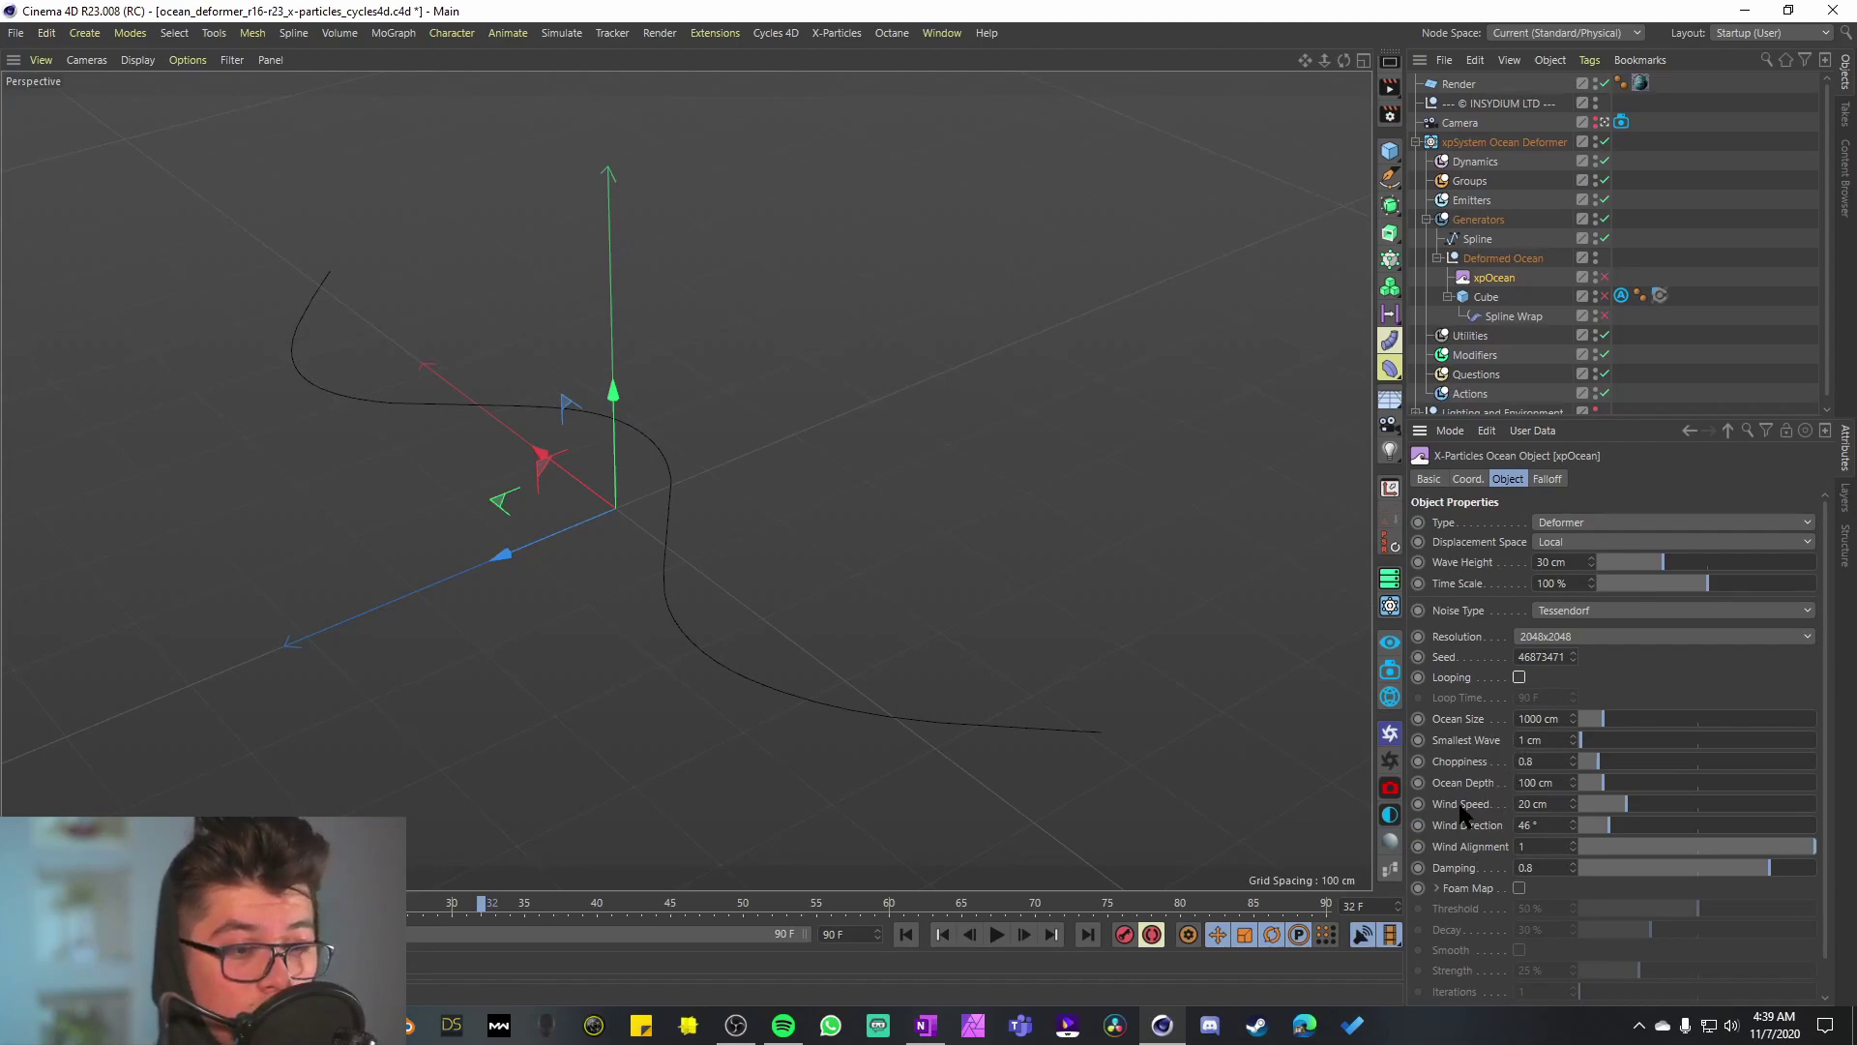
pyautogui.scroll(-1, 1464, 817)
pyautogui.scroll(1, 1470, 849)
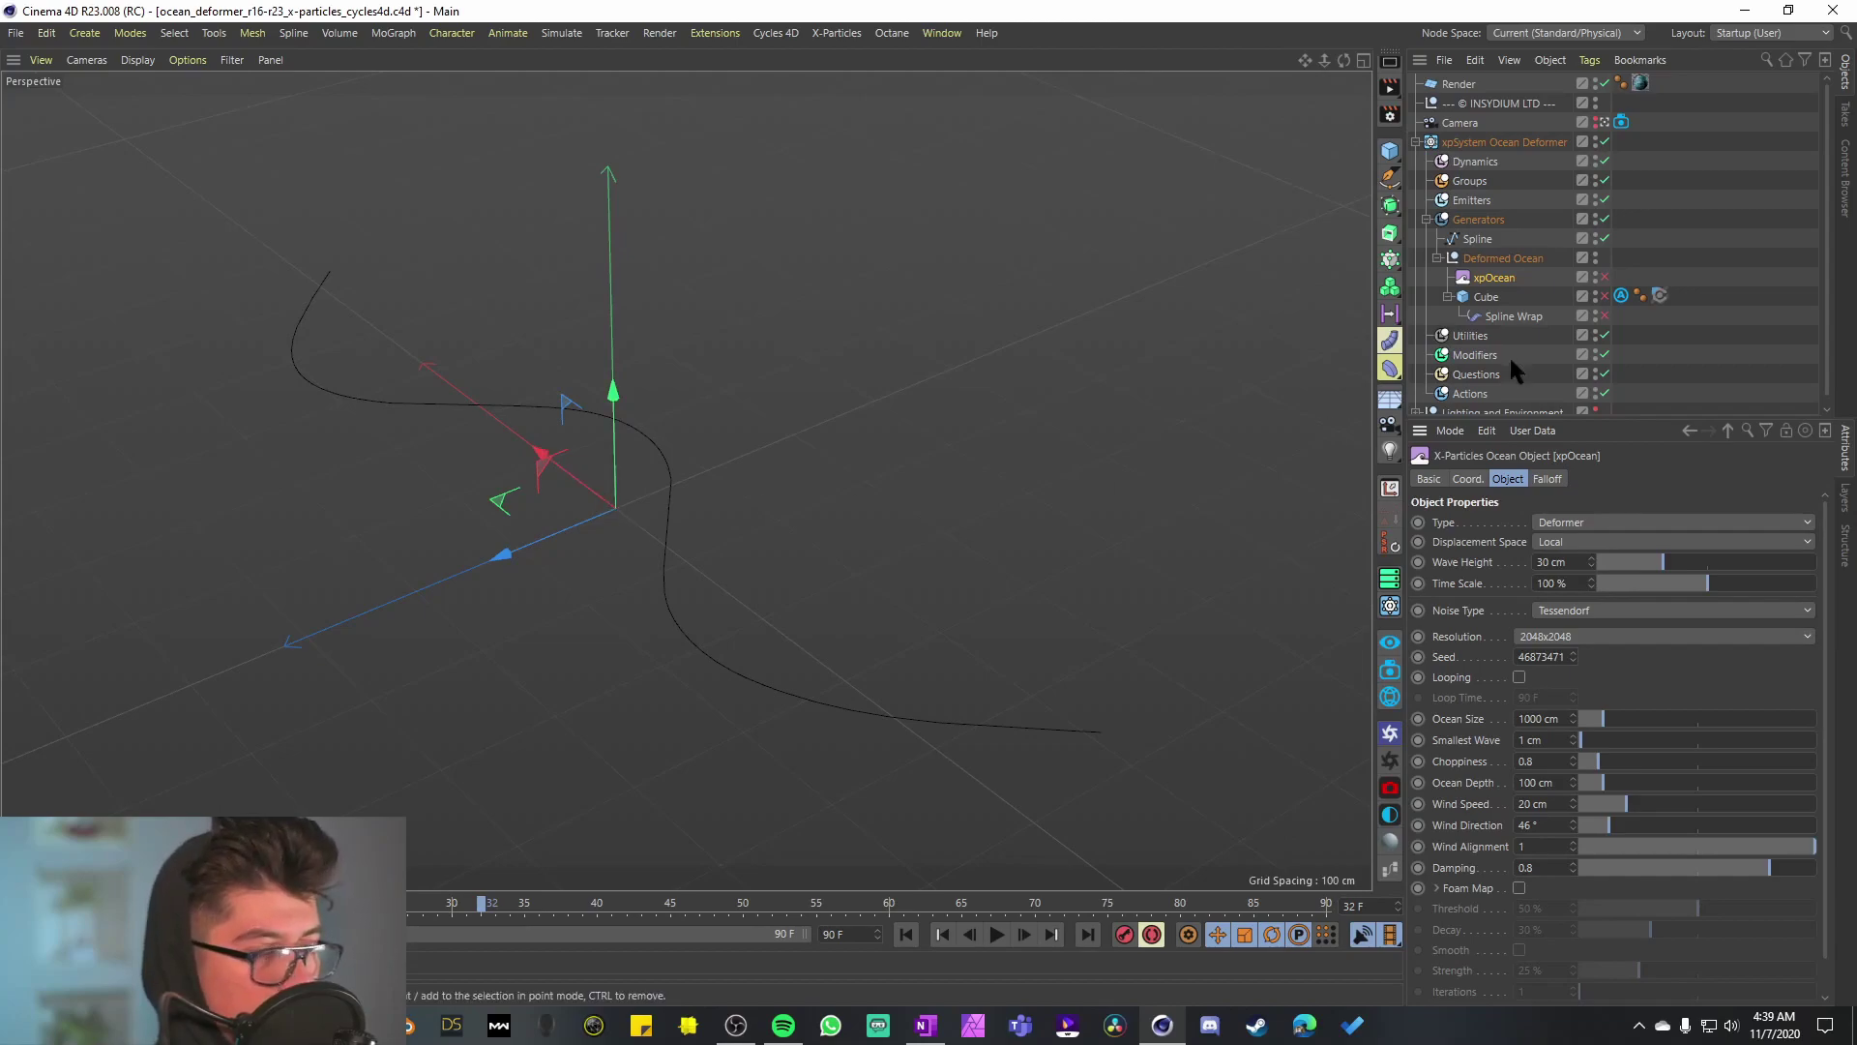
# Step: Re-enable the xpOcean, Cube and Spline Wrap objects
pyautogui.keyDown('alt'); pyautogui.moveTo(643, 522); pyautogui.dragTo(596, 528); pyautogui.keyUp('alt')
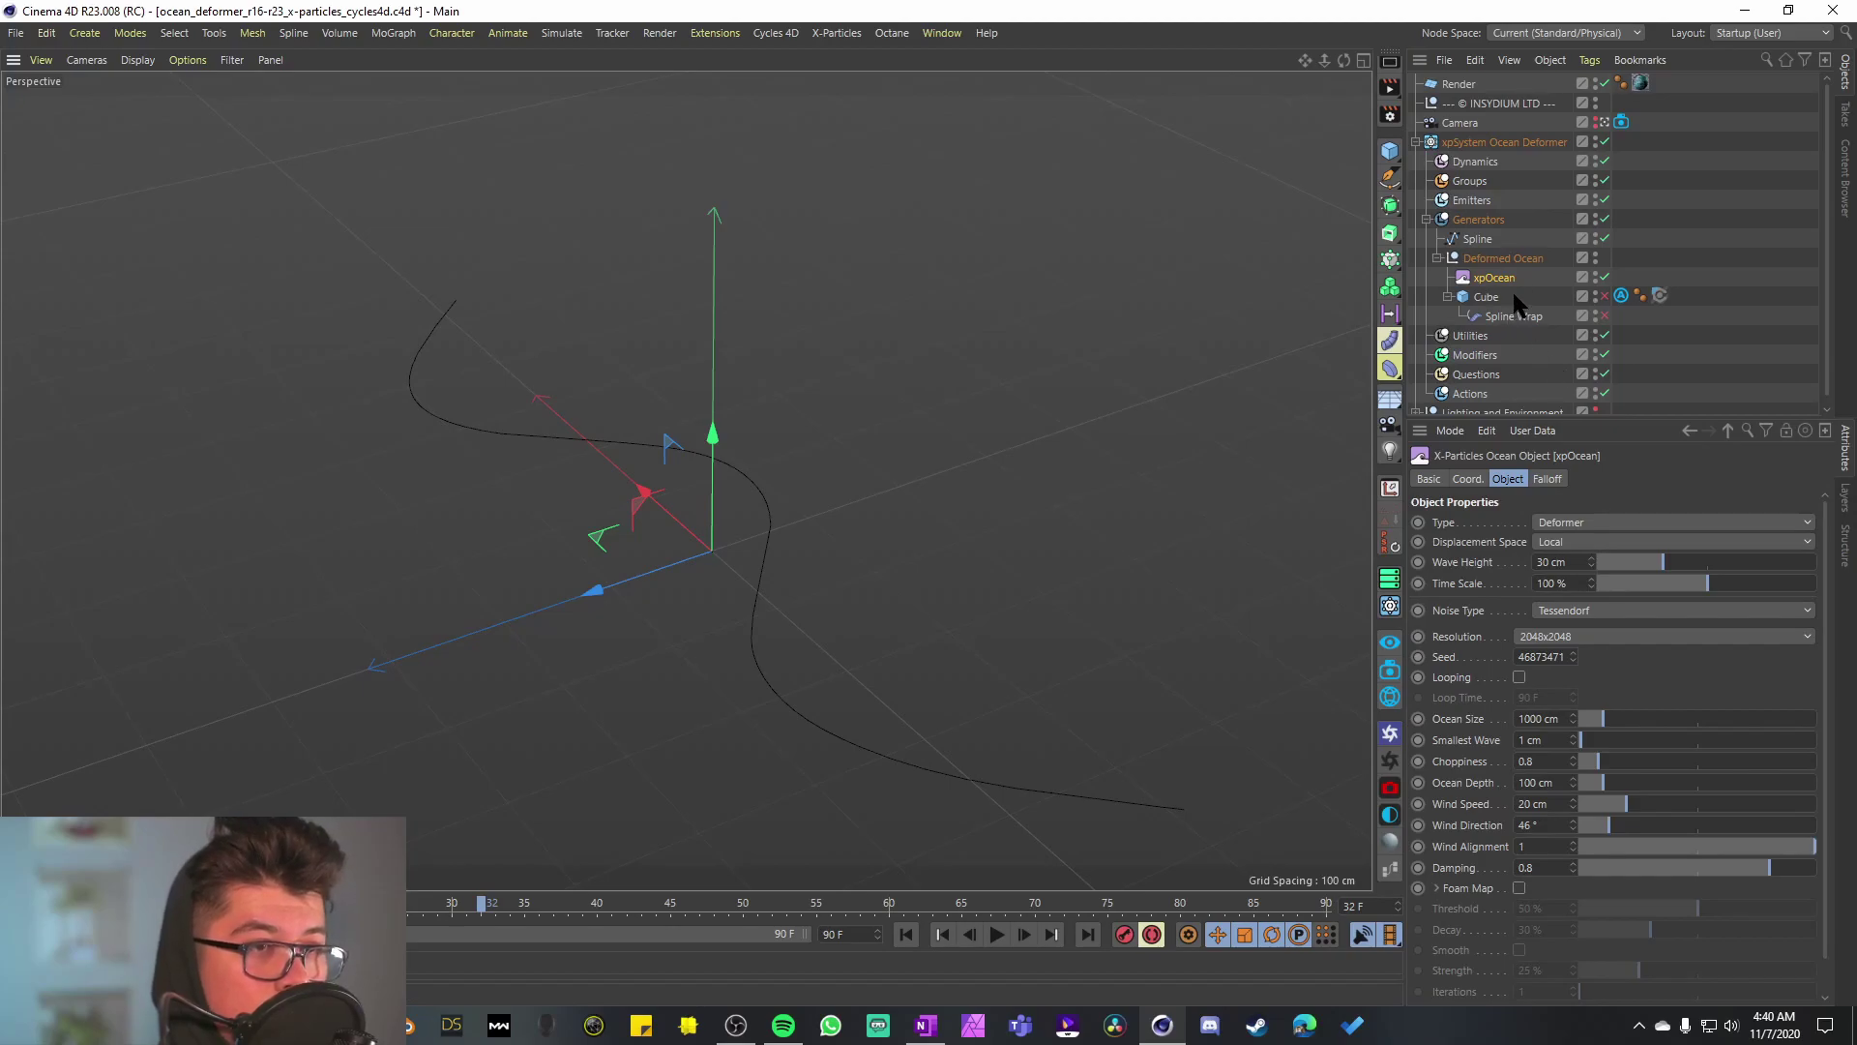
pyautogui.click(1603, 316)
pyautogui.keyDown('alt'); pyautogui.moveTo(654, 538); pyautogui.dragTo(772, 602); pyautogui.keyUp('alt')
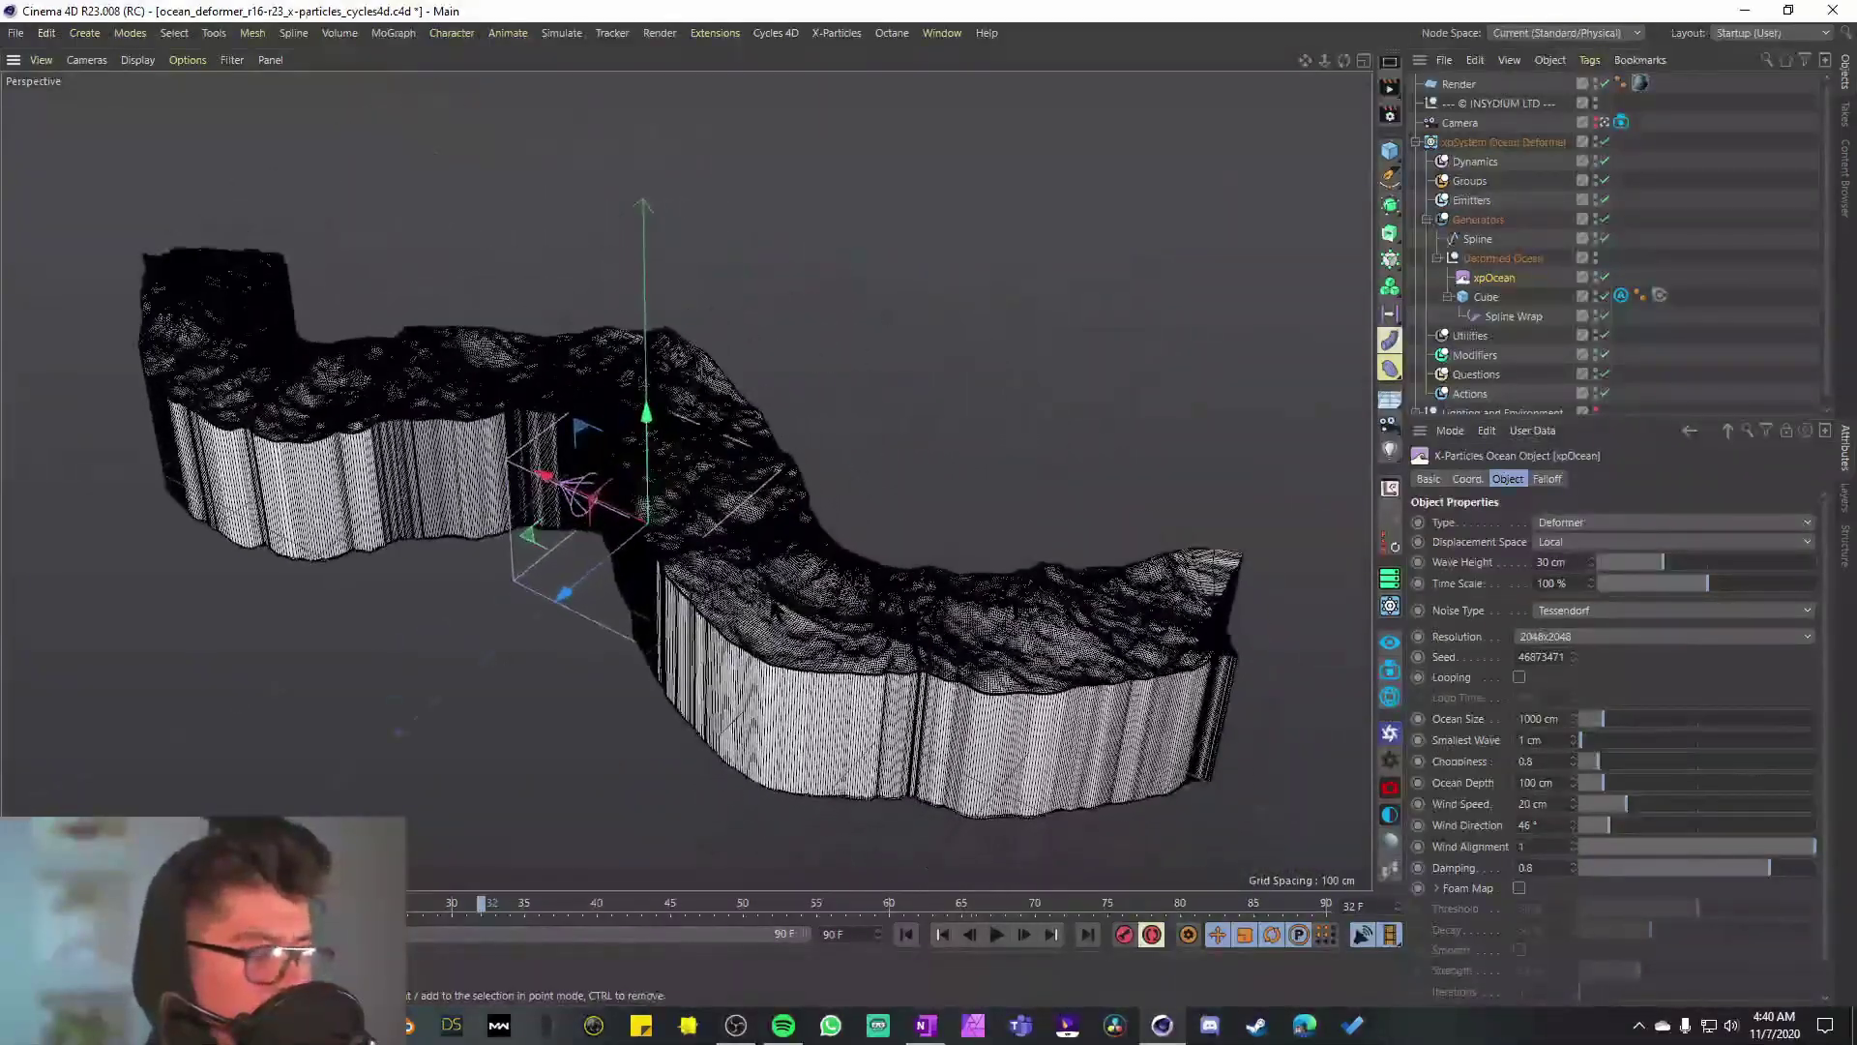
# Step: Examine the wave shapes and polygon detail of the deformed ocean mesh up close from several angles
pyautogui.keyDown('alt'); pyautogui.moveTo(1025, 639); pyautogui.dragTo(934, 610); pyautogui.keyUp('alt')
pyautogui.keyDown('alt'); pyautogui.moveTo(934, 609); pyautogui.dragTo(983, 660, button='right'); pyautogui.keyUp('alt')
pyautogui.keyDown('alt'); pyautogui.moveTo(983, 660); pyautogui.dragTo(929, 536); pyautogui.keyUp('alt')
pyautogui.keyDown('alt'); pyautogui.moveTo(684, 477); pyautogui.dragTo(823, 435); pyautogui.keyUp('alt')
pyautogui.keyDown('alt'); pyautogui.moveTo(684, 477); pyautogui.dragTo(1055, 416, button='middle'); pyautogui.keyUp('alt')
pyautogui.keyDown('alt'); pyautogui.moveTo(692, 567); pyautogui.dragTo(909, 591); pyautogui.keyUp('alt')
pyautogui.keyDown('alt'); pyautogui.moveTo(958, 517); pyautogui.dragTo(842, 667, button='middle'); pyautogui.keyUp('alt')
pyautogui.keyDown('alt'); pyautogui.moveTo(842, 668); pyautogui.dragTo(812, 527); pyautogui.keyUp('alt')
pyautogui.keyDown('alt'); pyautogui.moveTo(812, 527); pyautogui.dragTo(983, 464, button='right'); pyautogui.keyUp('alt')
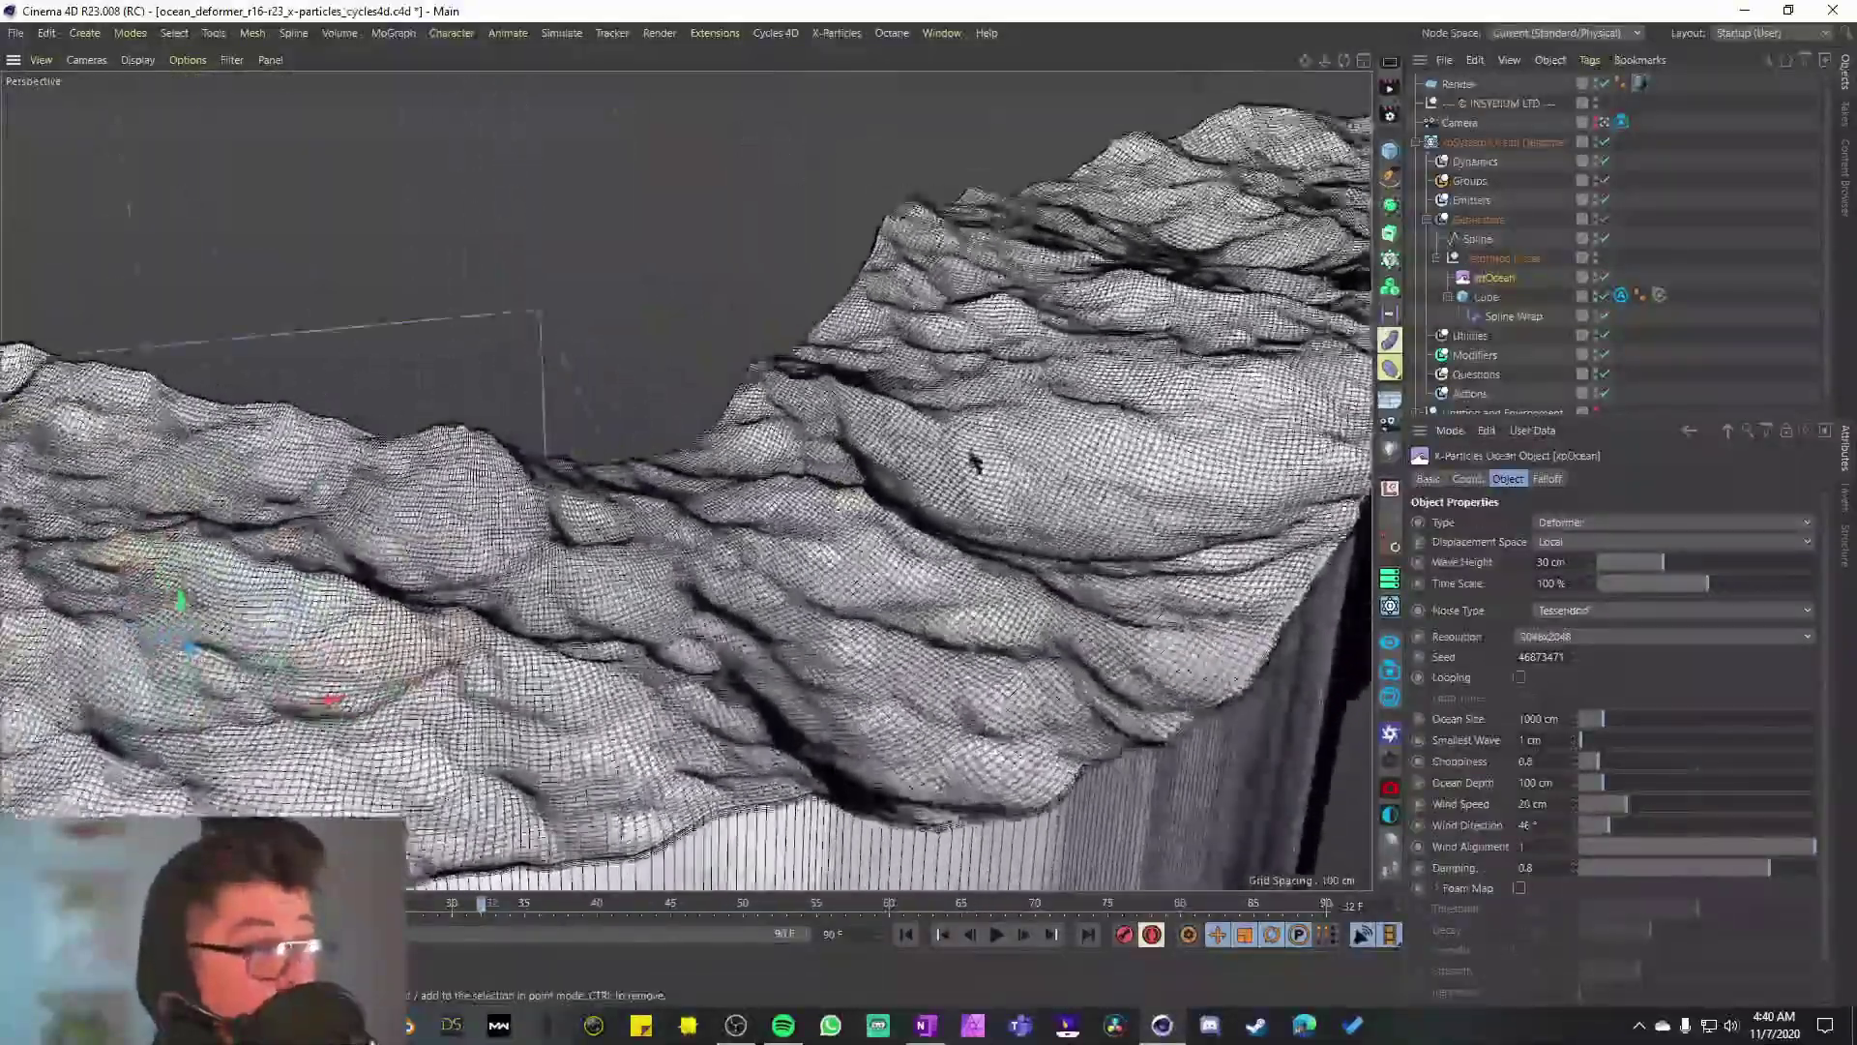
pyautogui.keyDown('alt'); pyautogui.moveTo(983, 464); pyautogui.dragTo(712, 468); pyautogui.keyUp('alt')
# Step: Play the ocean animation from the first frame and watch the wave motion along the spline
pyautogui.click(906, 935)
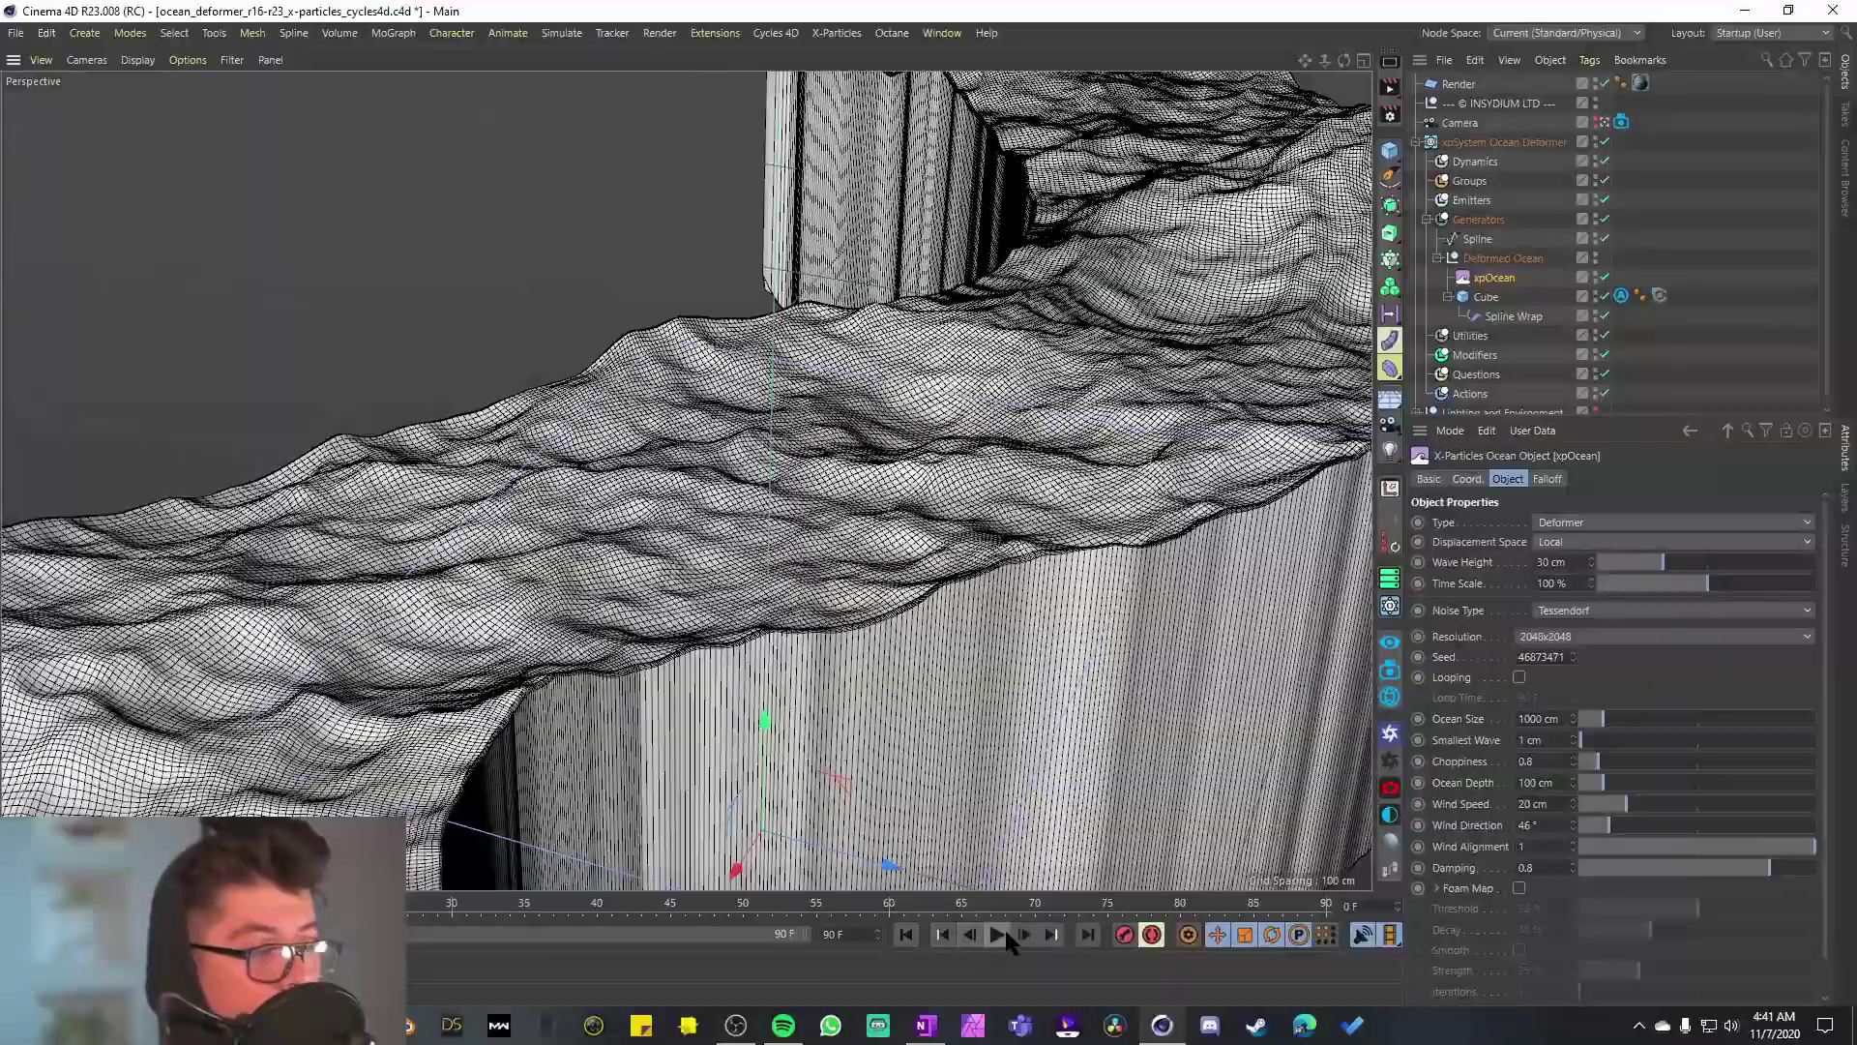
pyautogui.click(1003, 935)
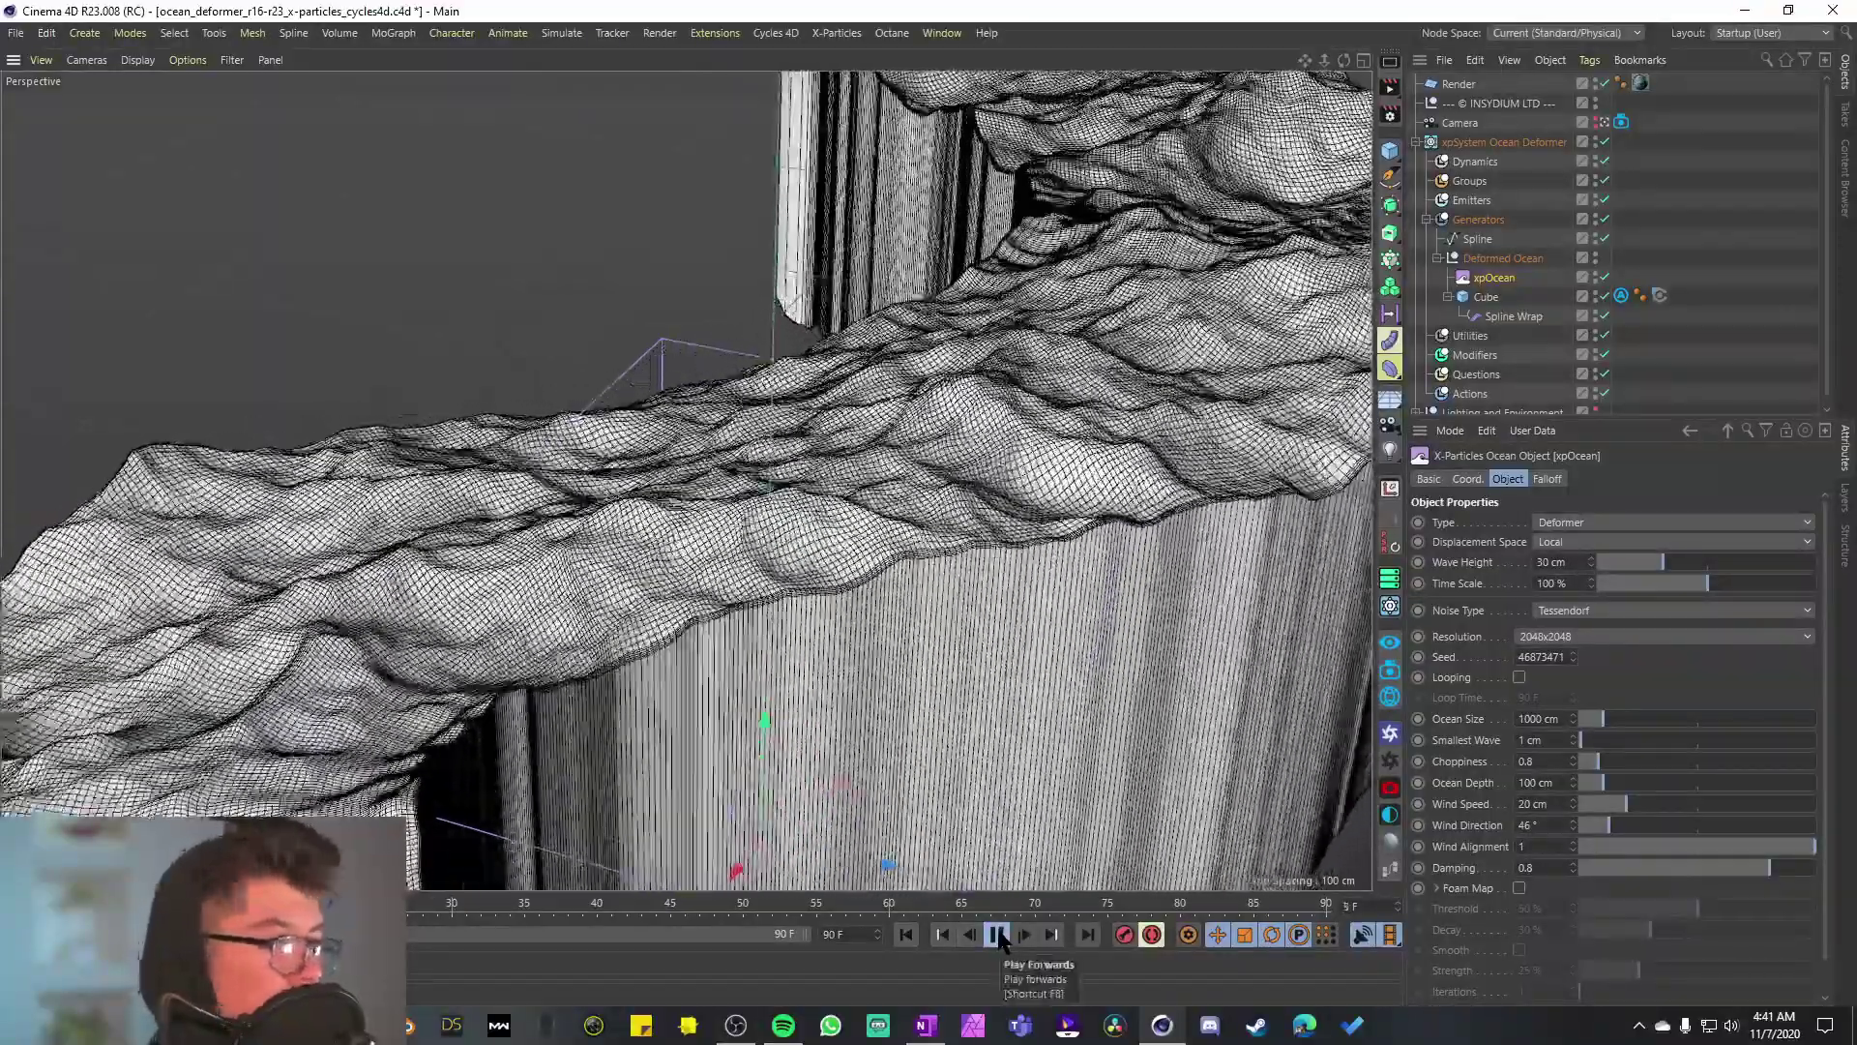
pyautogui.keyDown('alt'); pyautogui.moveTo(1069, 334); pyautogui.dragTo(1151, 537); pyautogui.keyUp('alt')
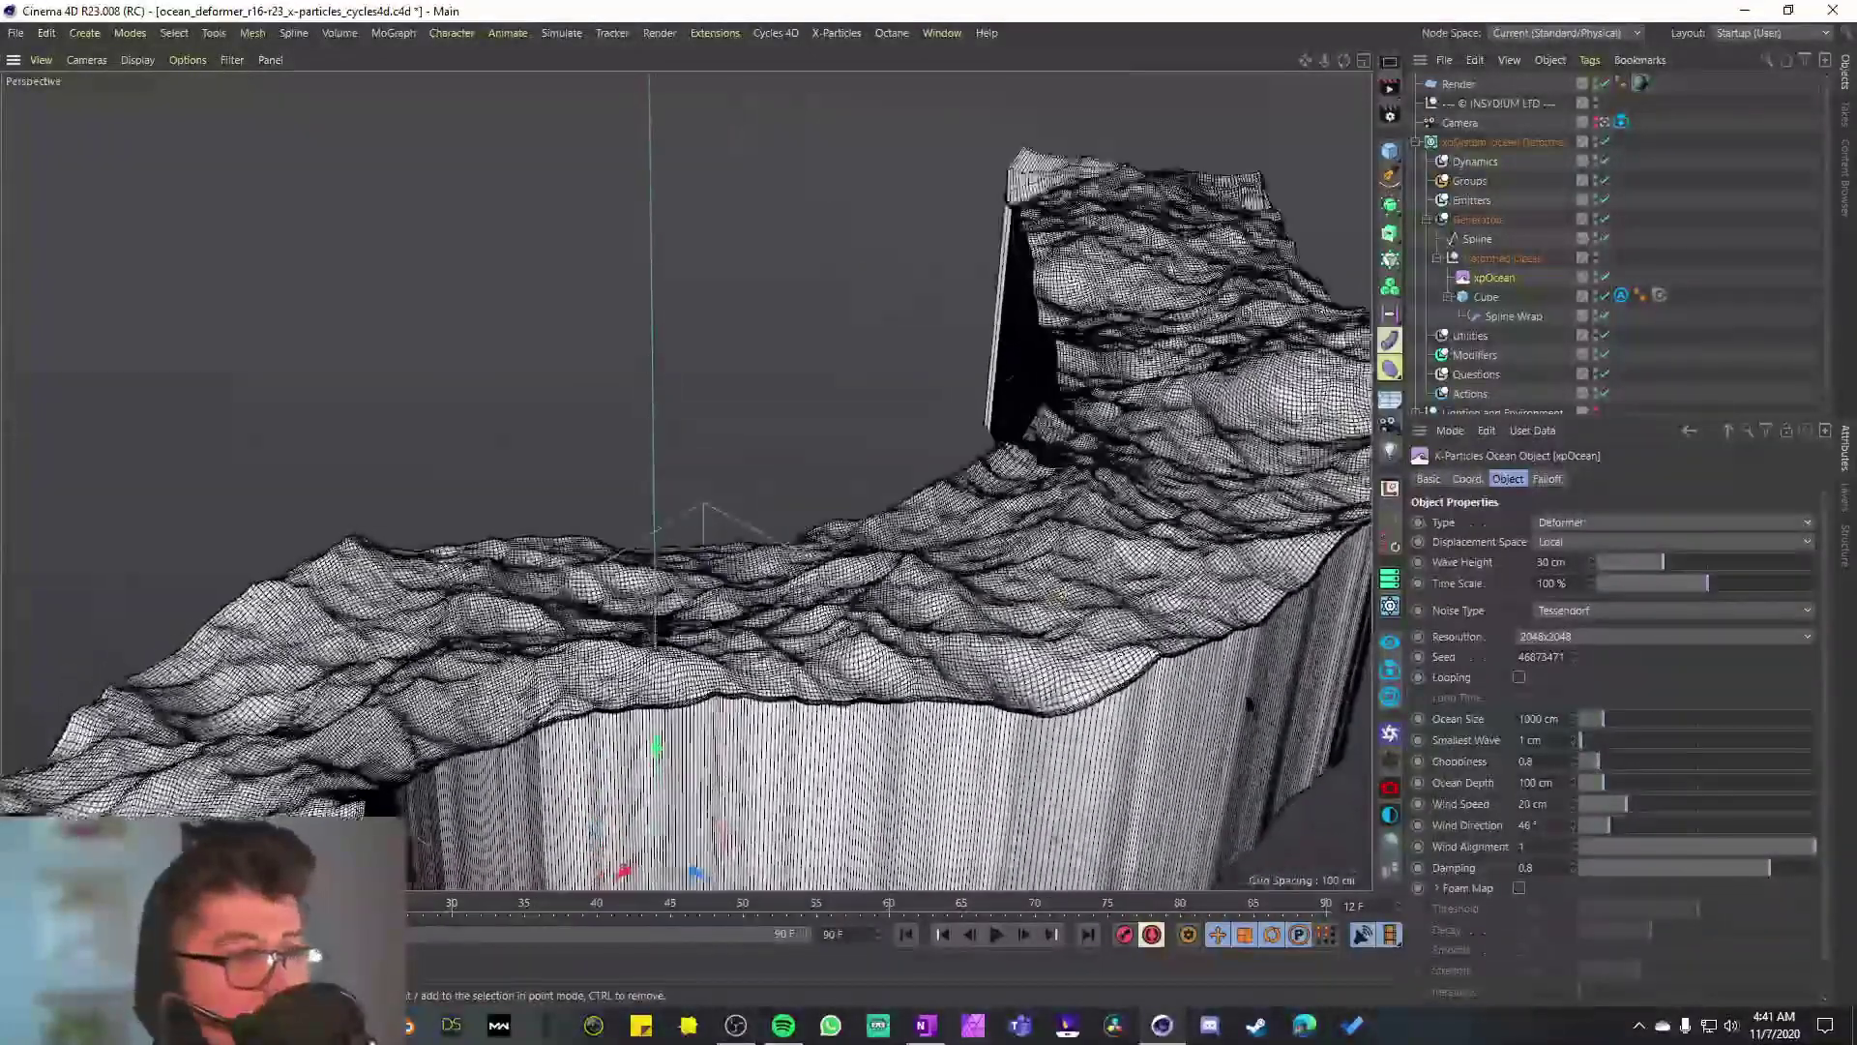
# Step: Set the xpOcean resolution to 128x128 and preview the animation
pyautogui.click(1585, 637)
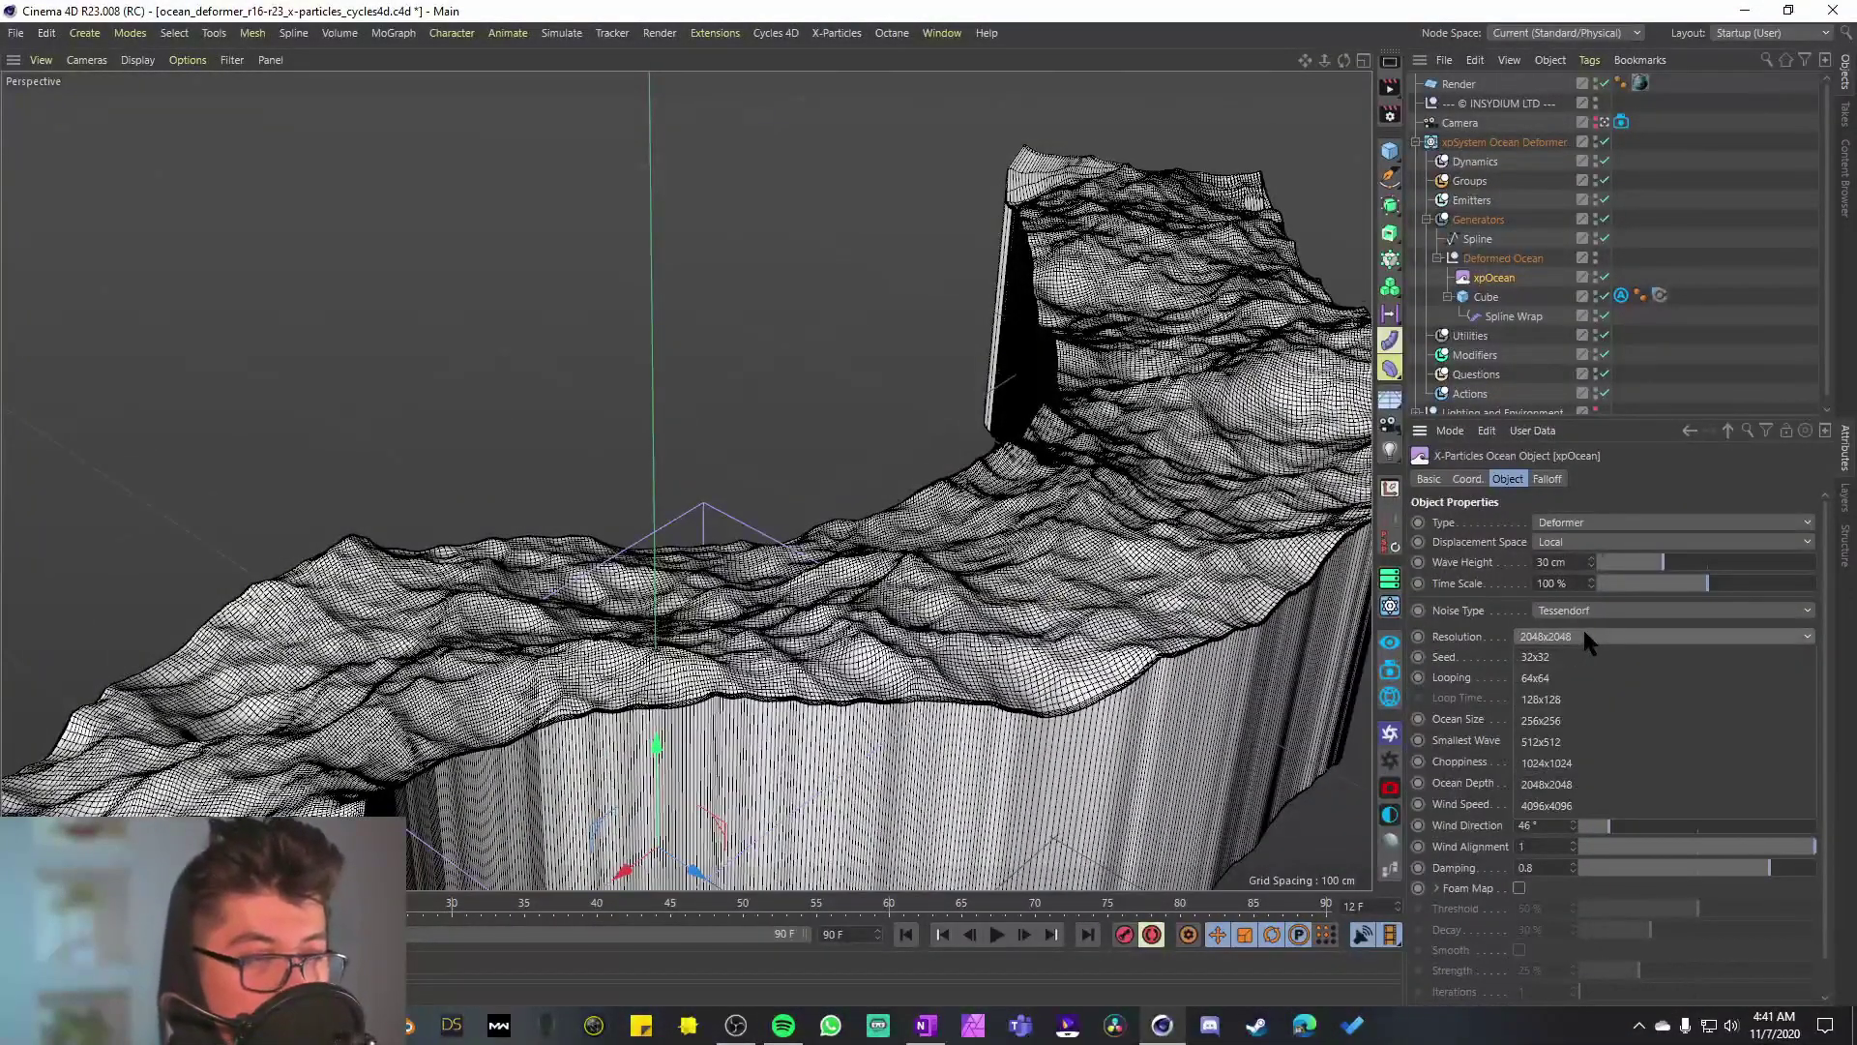
pyautogui.click(1625, 698)
pyautogui.keyDown('alt'); pyautogui.moveTo(1011, 798); pyautogui.dragTo(820, 809); pyautogui.keyUp('alt')
pyautogui.click(996, 934)
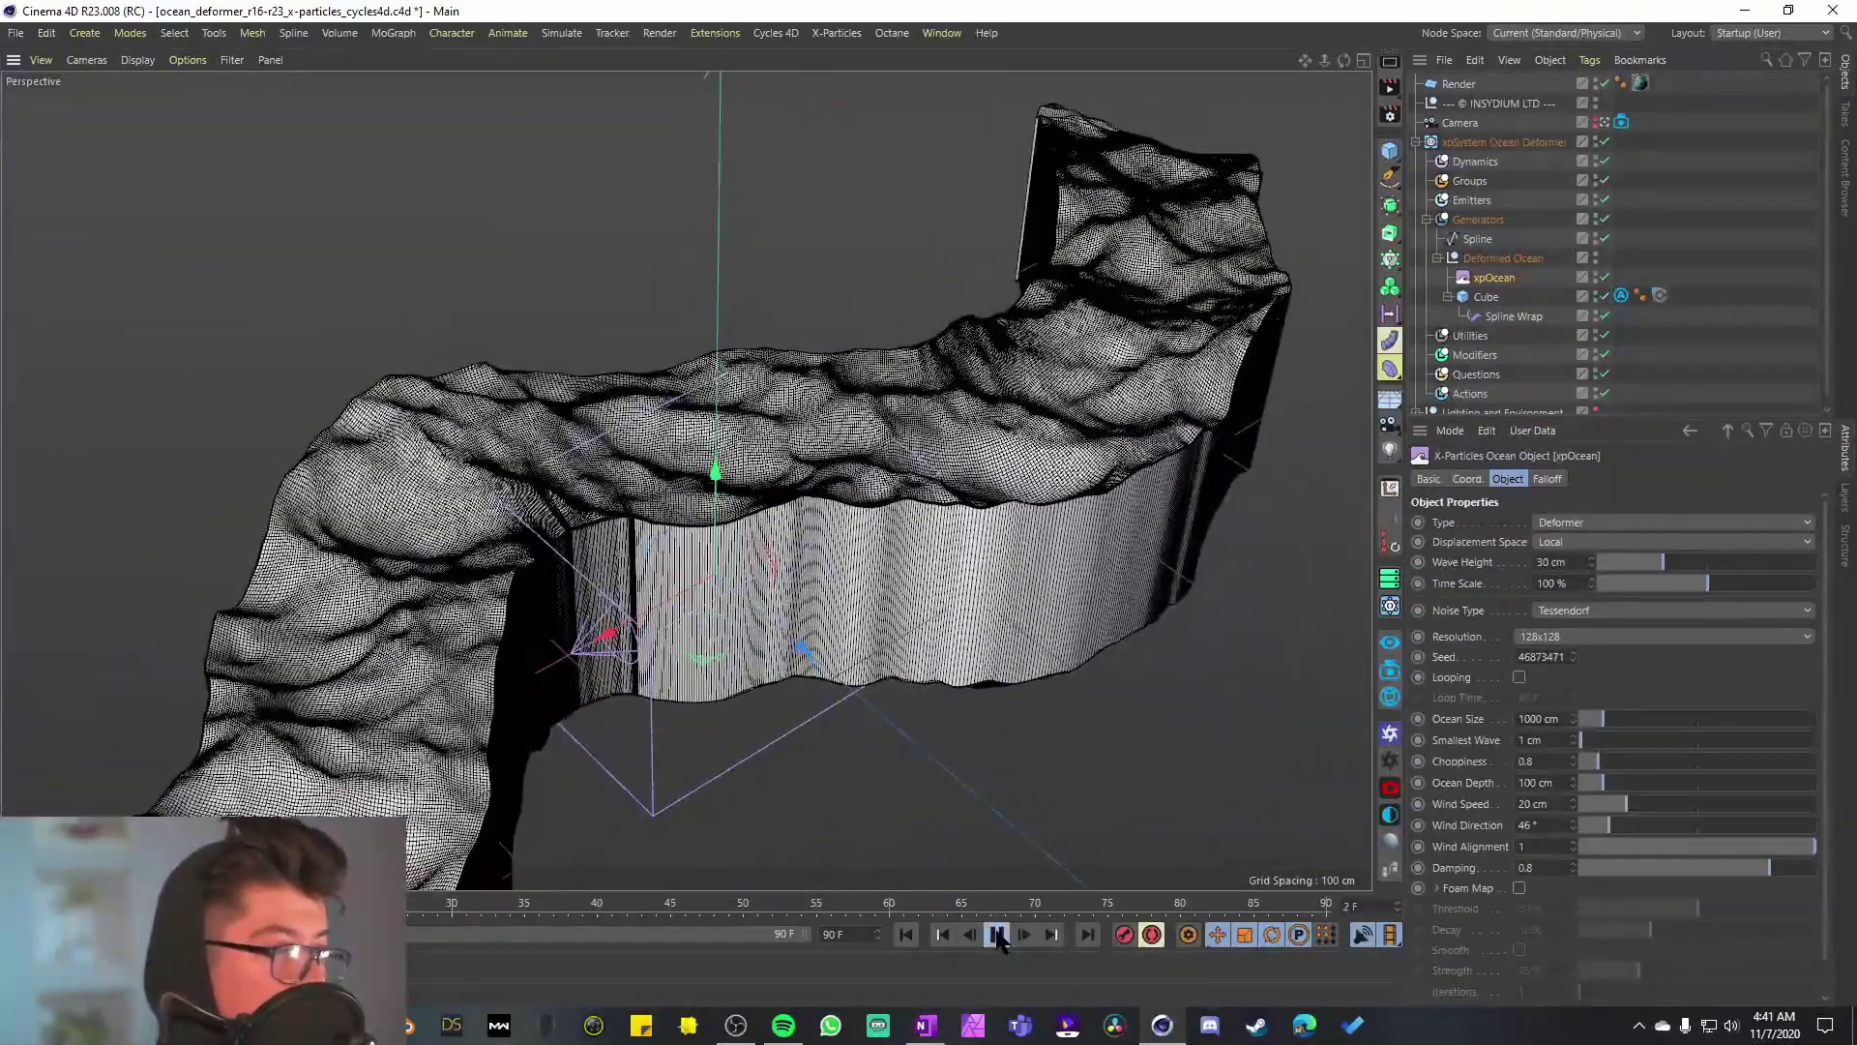
pyautogui.keyDown('alt'); pyautogui.moveTo(770, 560); pyautogui.dragTo(1001, 492); pyautogui.keyUp('alt')
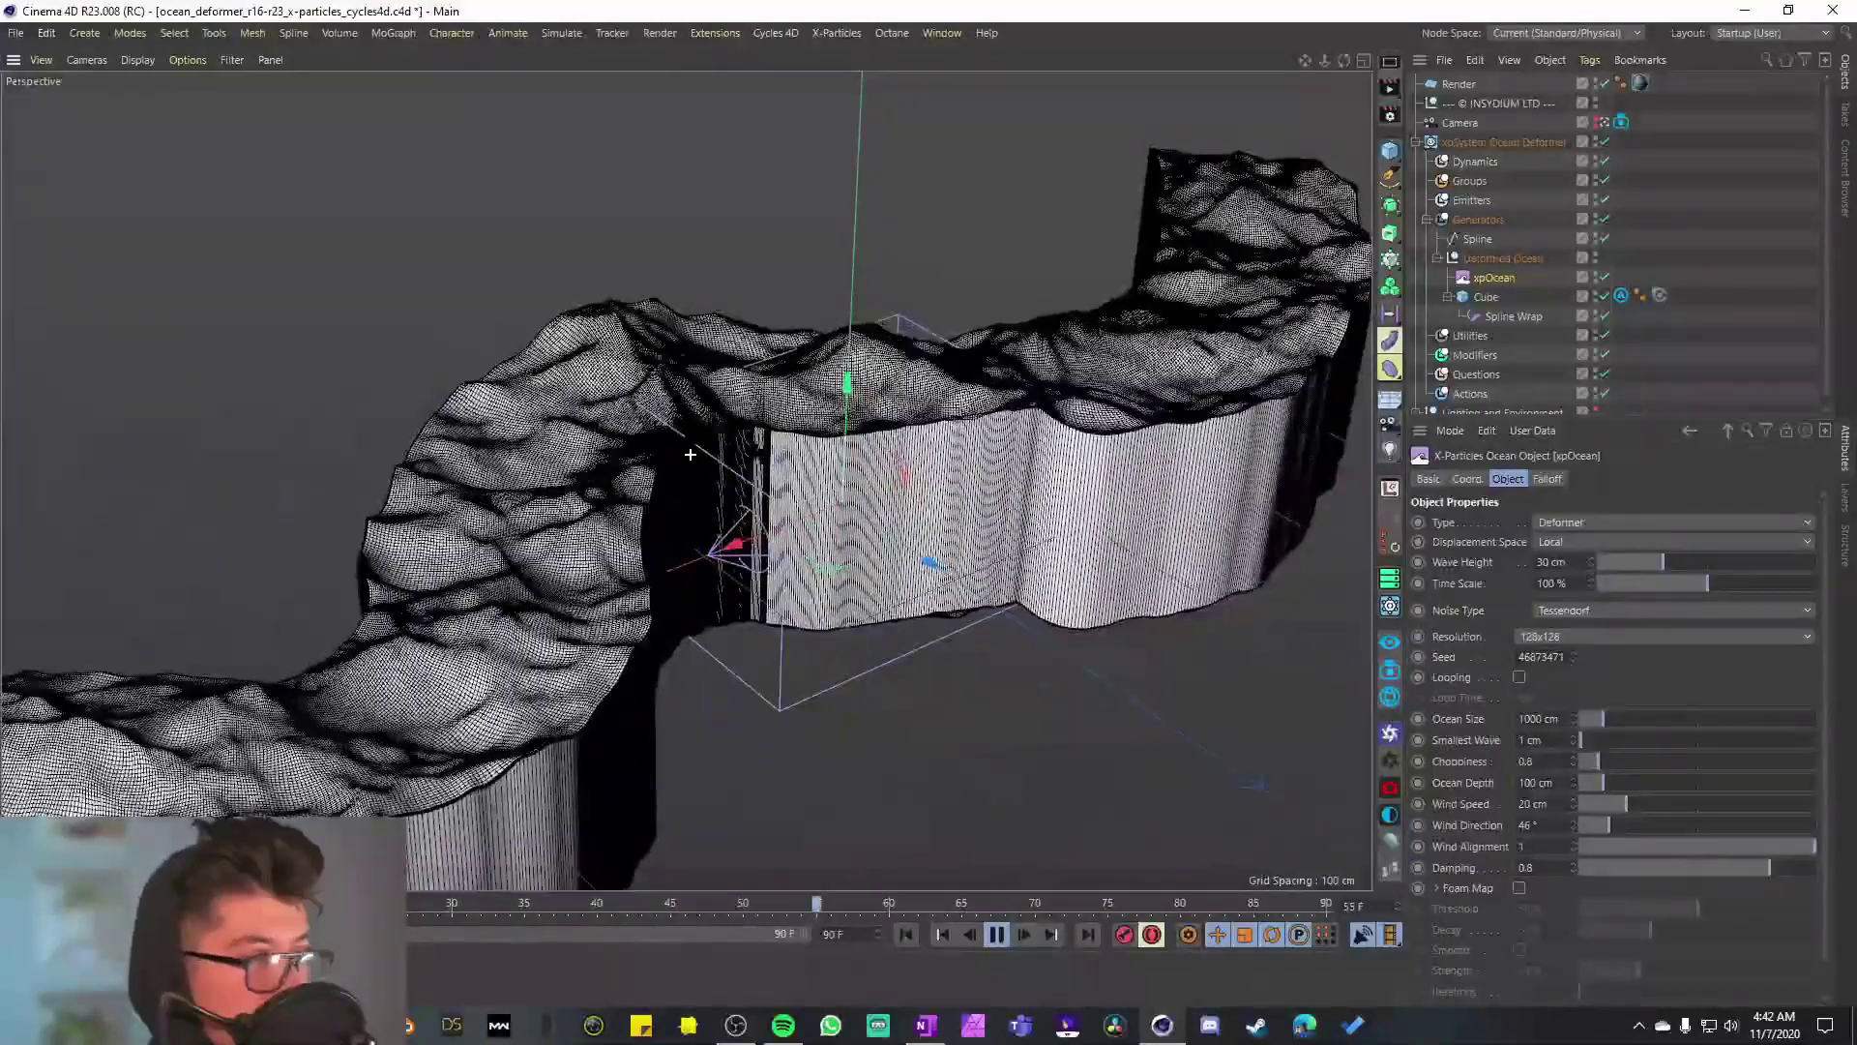
pyautogui.keyDown('alt'); pyautogui.moveTo(691, 455); pyautogui.dragTo(774, 441, button='right'); pyautogui.keyUp('alt')
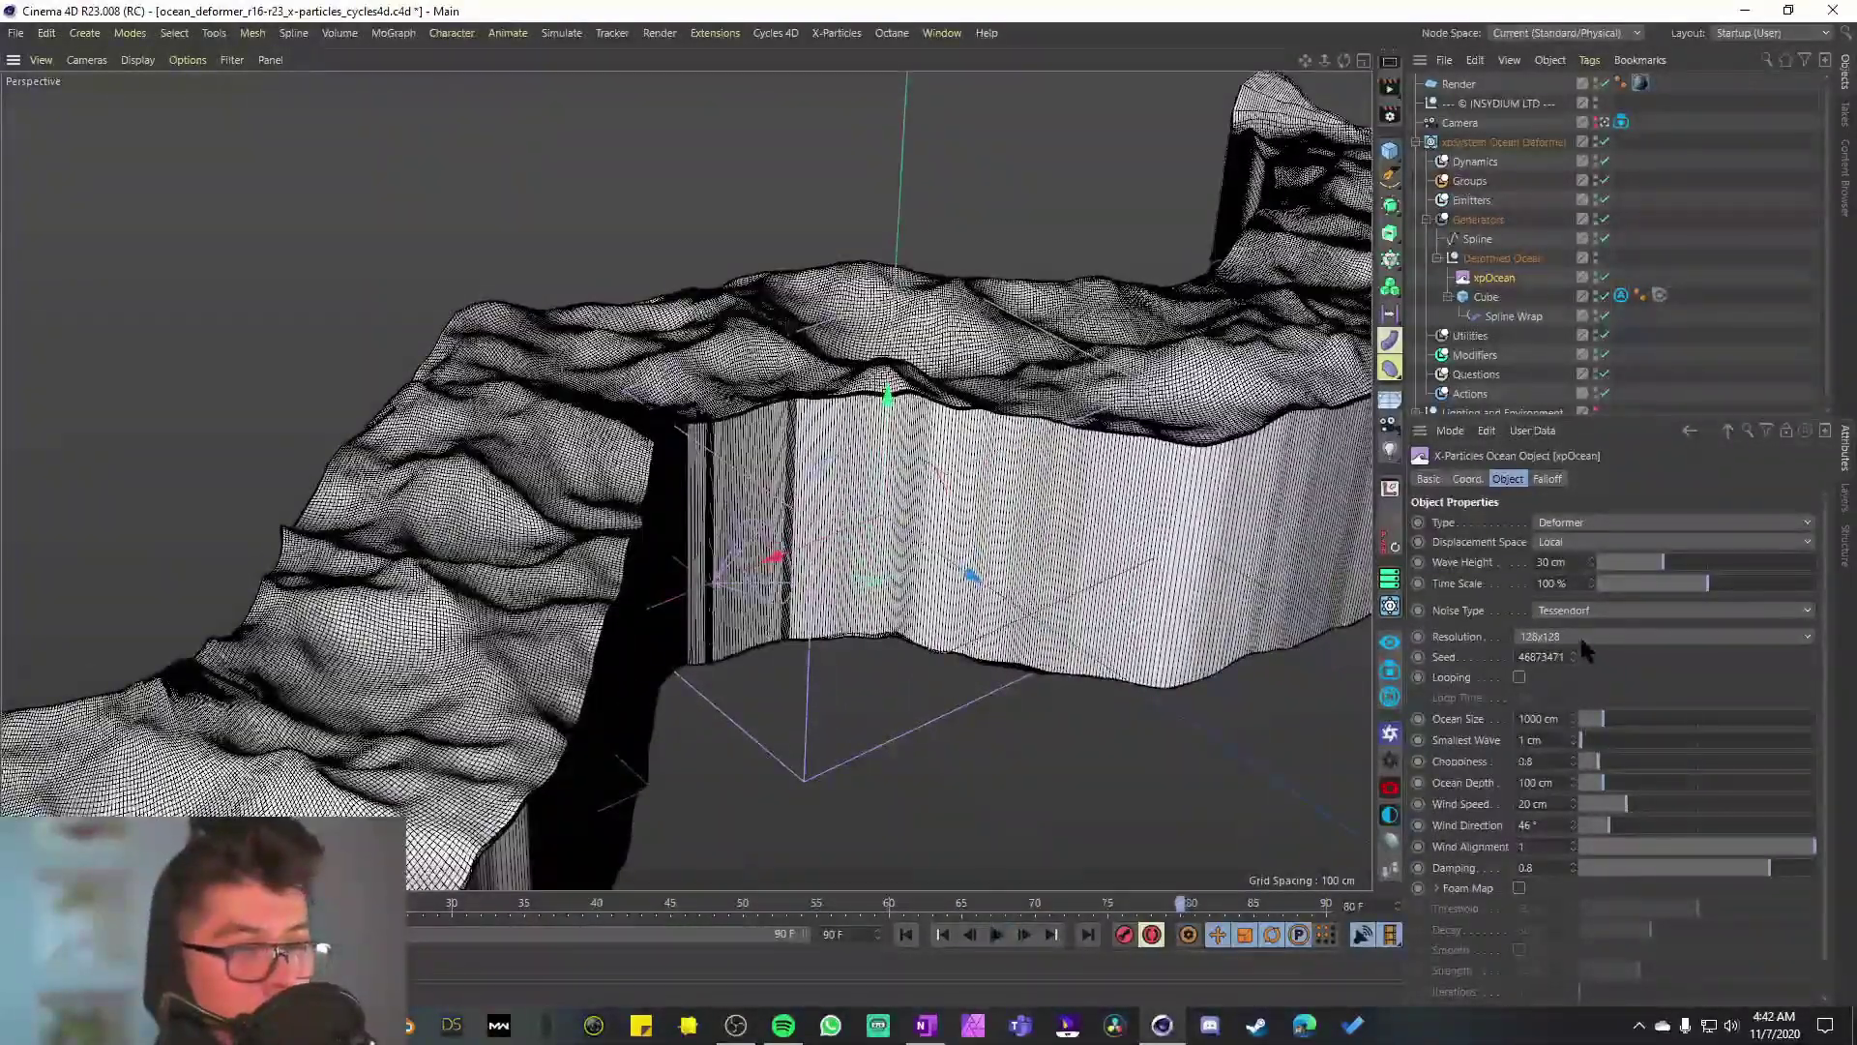
# Step: Set the xpOcean resolution to 32x32 and preview the animation from the first frame
pyautogui.click(1580, 634)
pyautogui.click(1586, 656)
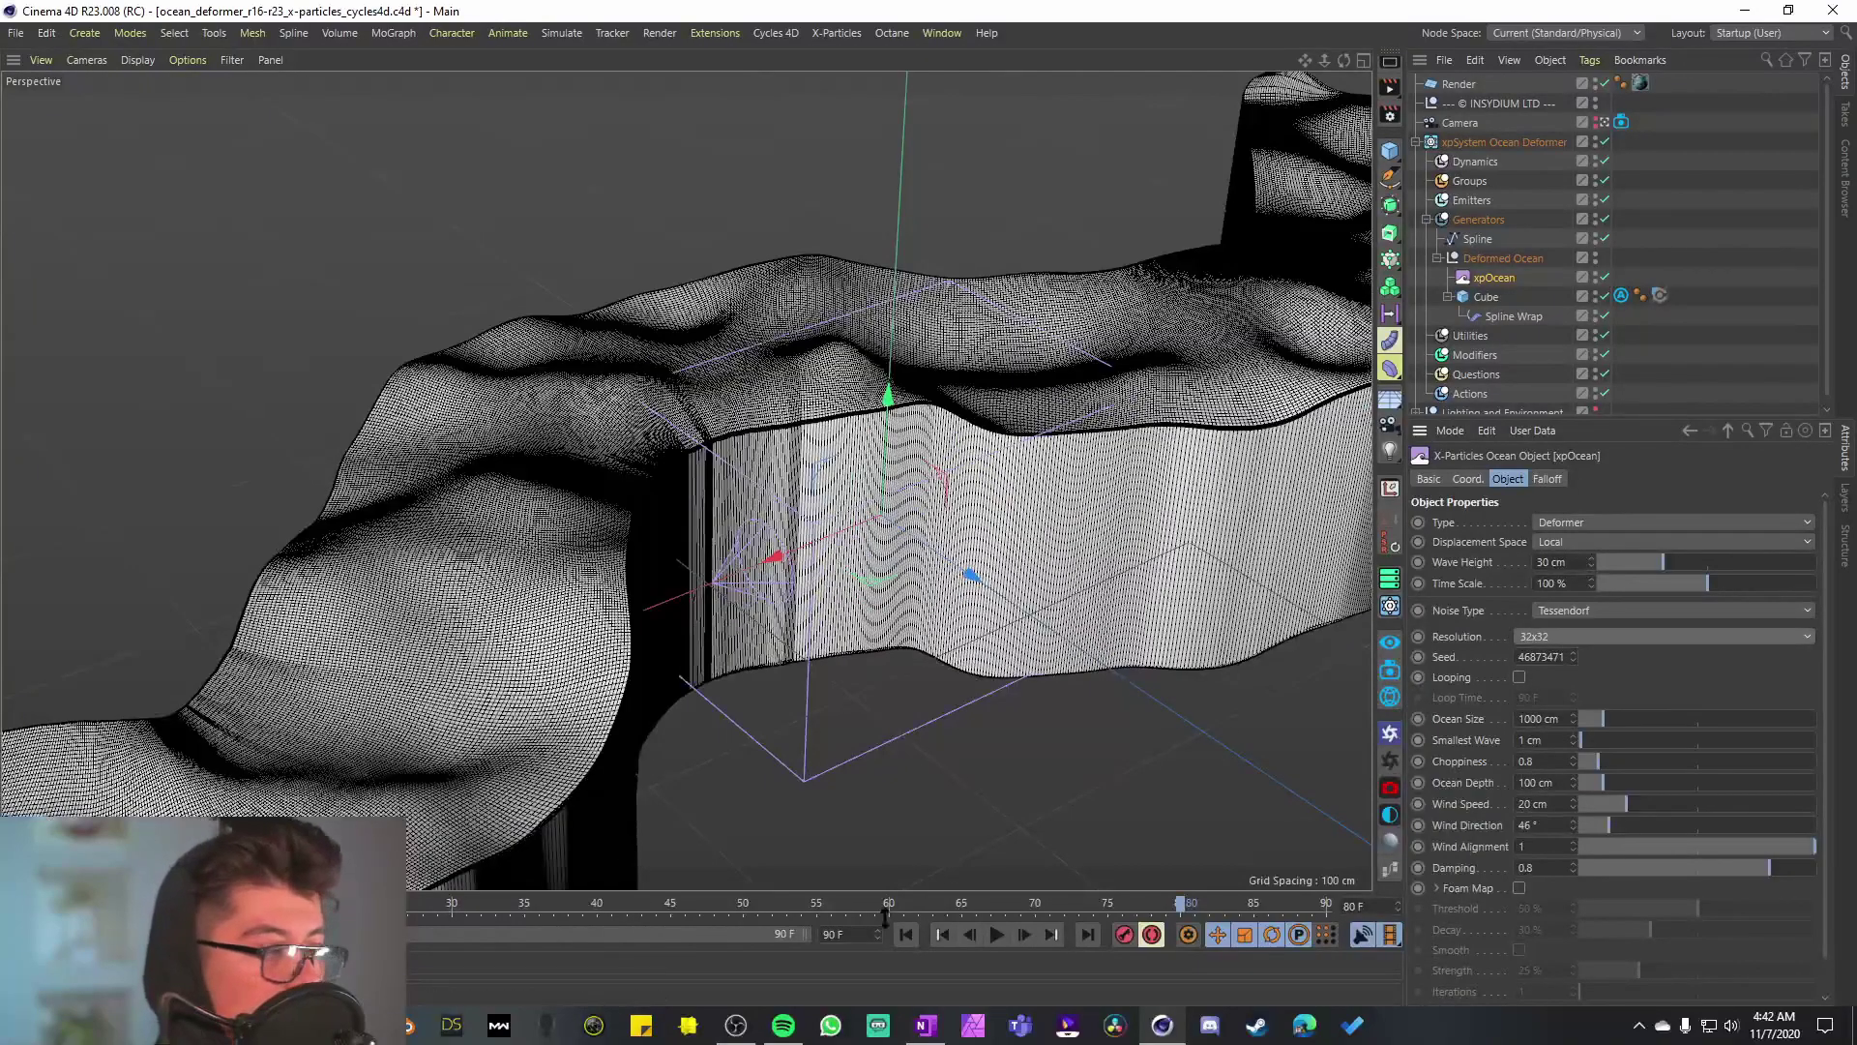
pyautogui.click(906, 934)
pyautogui.click(997, 935)
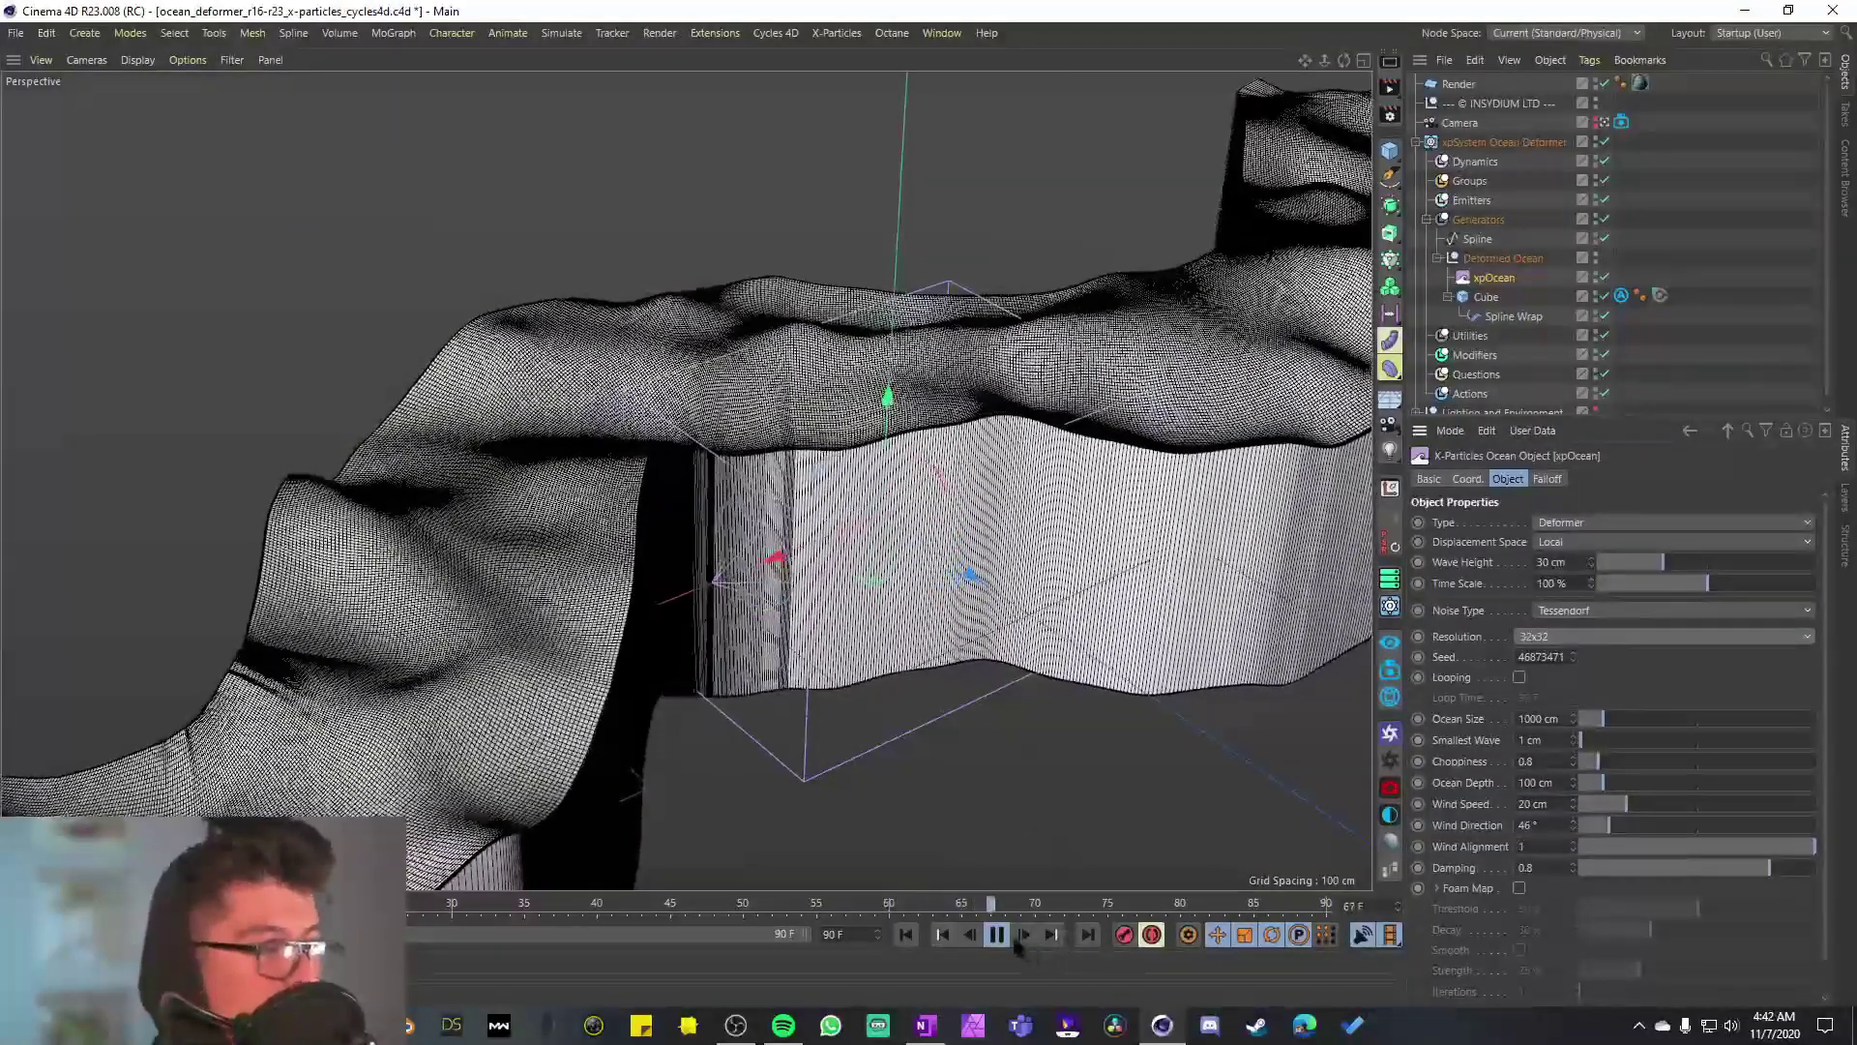
pyautogui.click(997, 935)
# Step: Save the scene and set the xpOcean resolution to 4096x4096, inspecting the finer waves
pyautogui.hotkey('ctrl', 's')
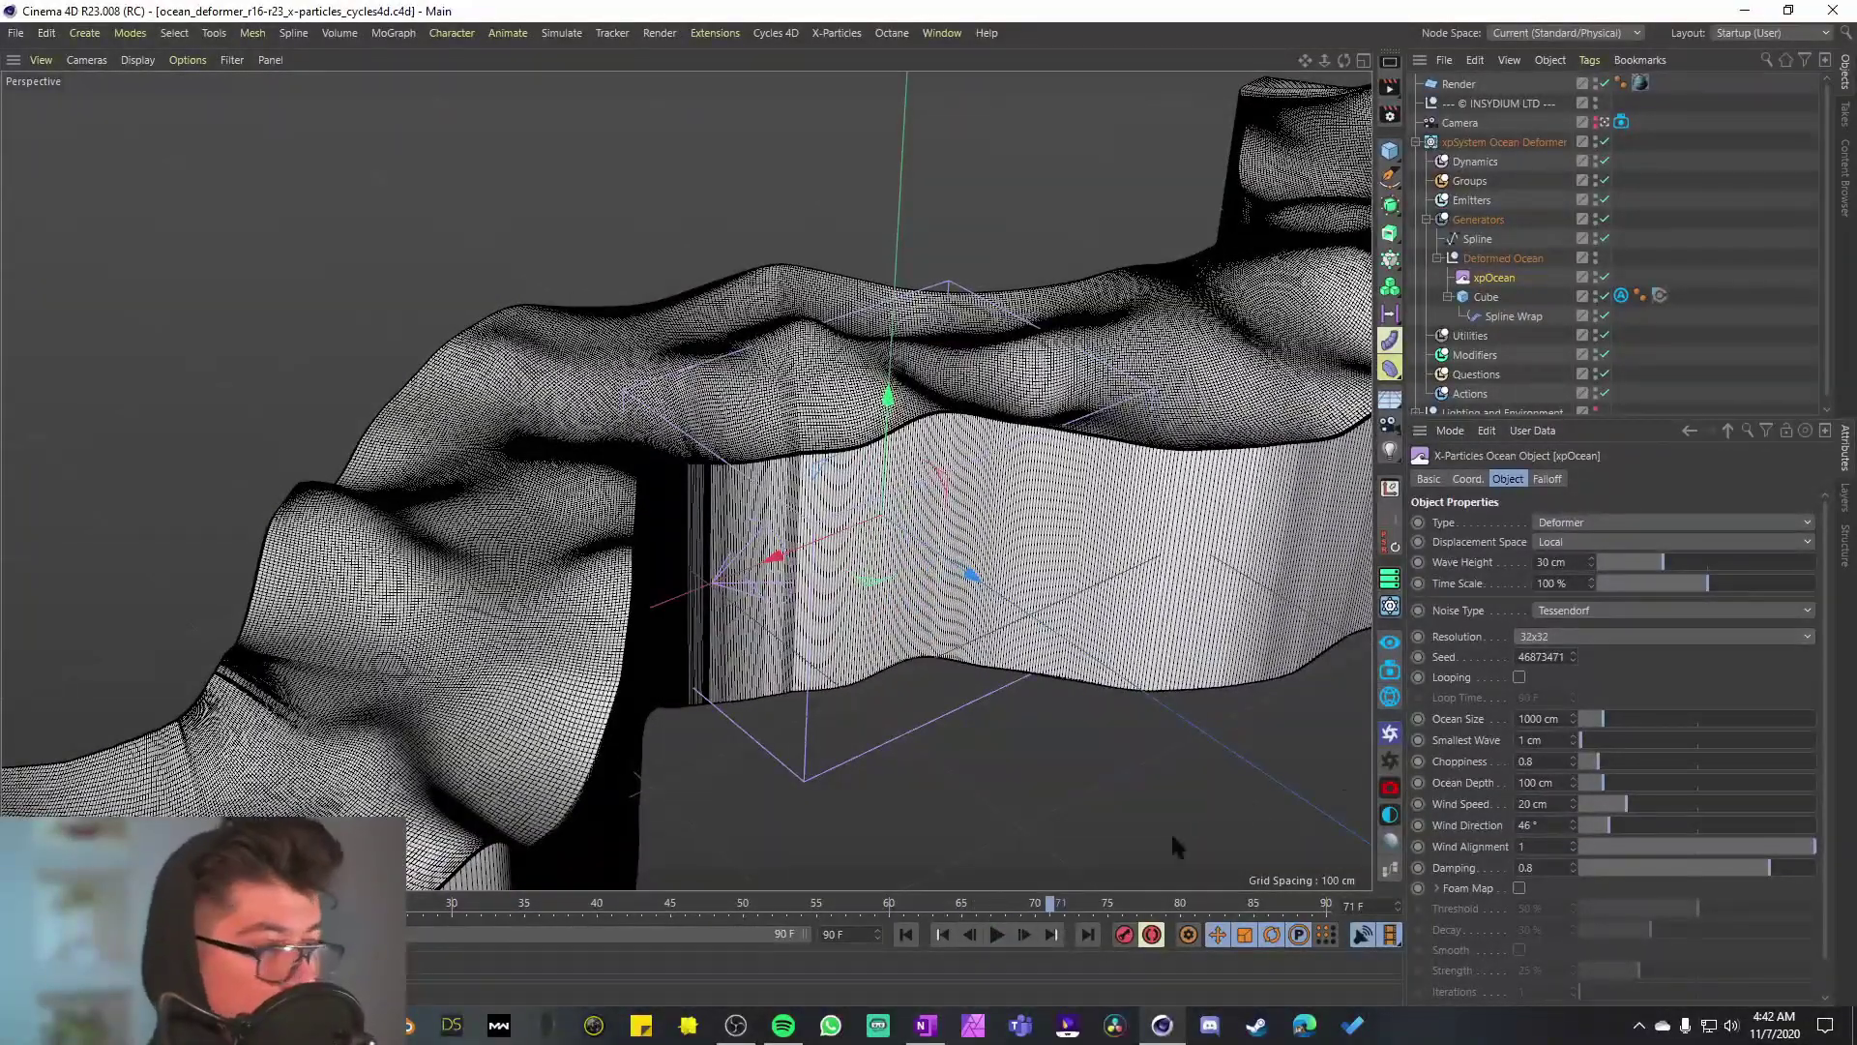
pyautogui.click(1561, 636)
pyautogui.click(1613, 776)
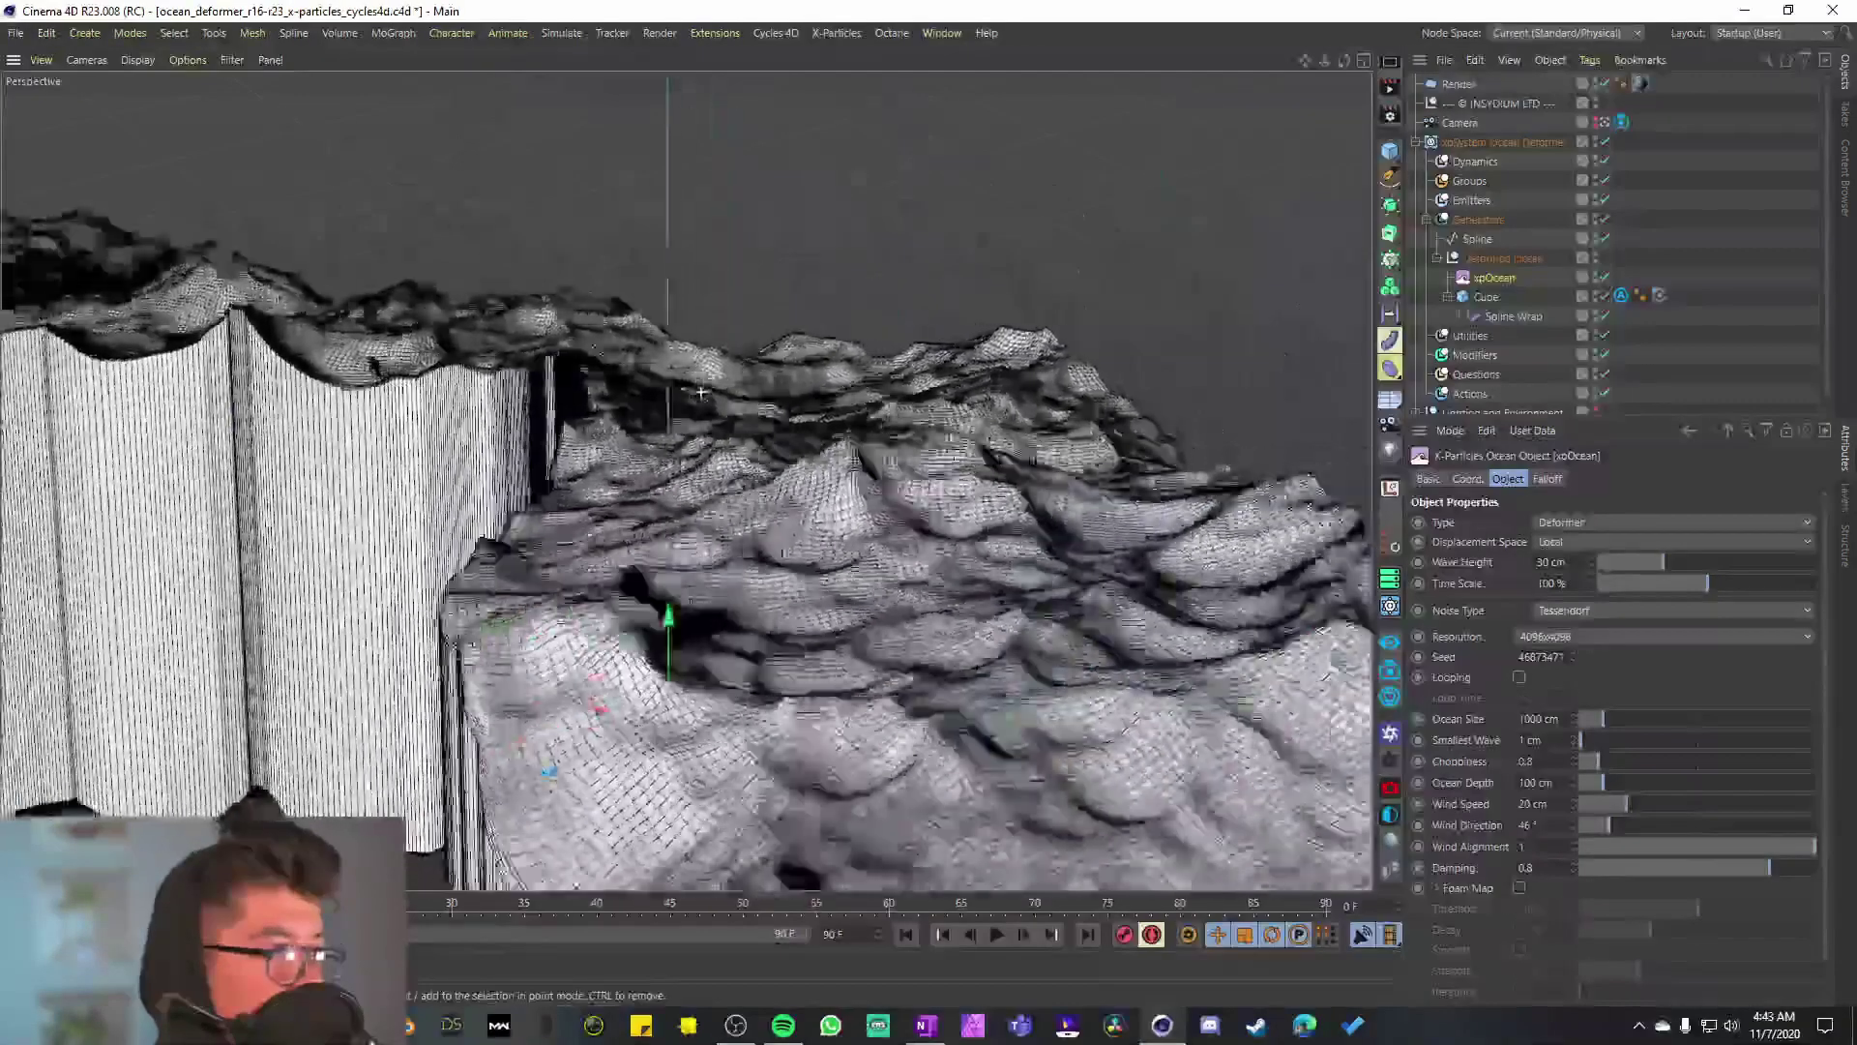
pyautogui.keyDown('alt'); pyautogui.moveTo(667, 406); pyautogui.dragTo(759, 584); pyautogui.keyUp('alt')
pyautogui.keyDown('alt'); pyautogui.moveTo(794, 716); pyautogui.dragTo(1064, 580); pyautogui.keyUp('alt')
# Step: Change the xpOcean noise type to Luka and inspect the resulting wave surface
pyautogui.click(1561, 611)
pyautogui.click(1490, 619)
pyautogui.click(1560, 611)
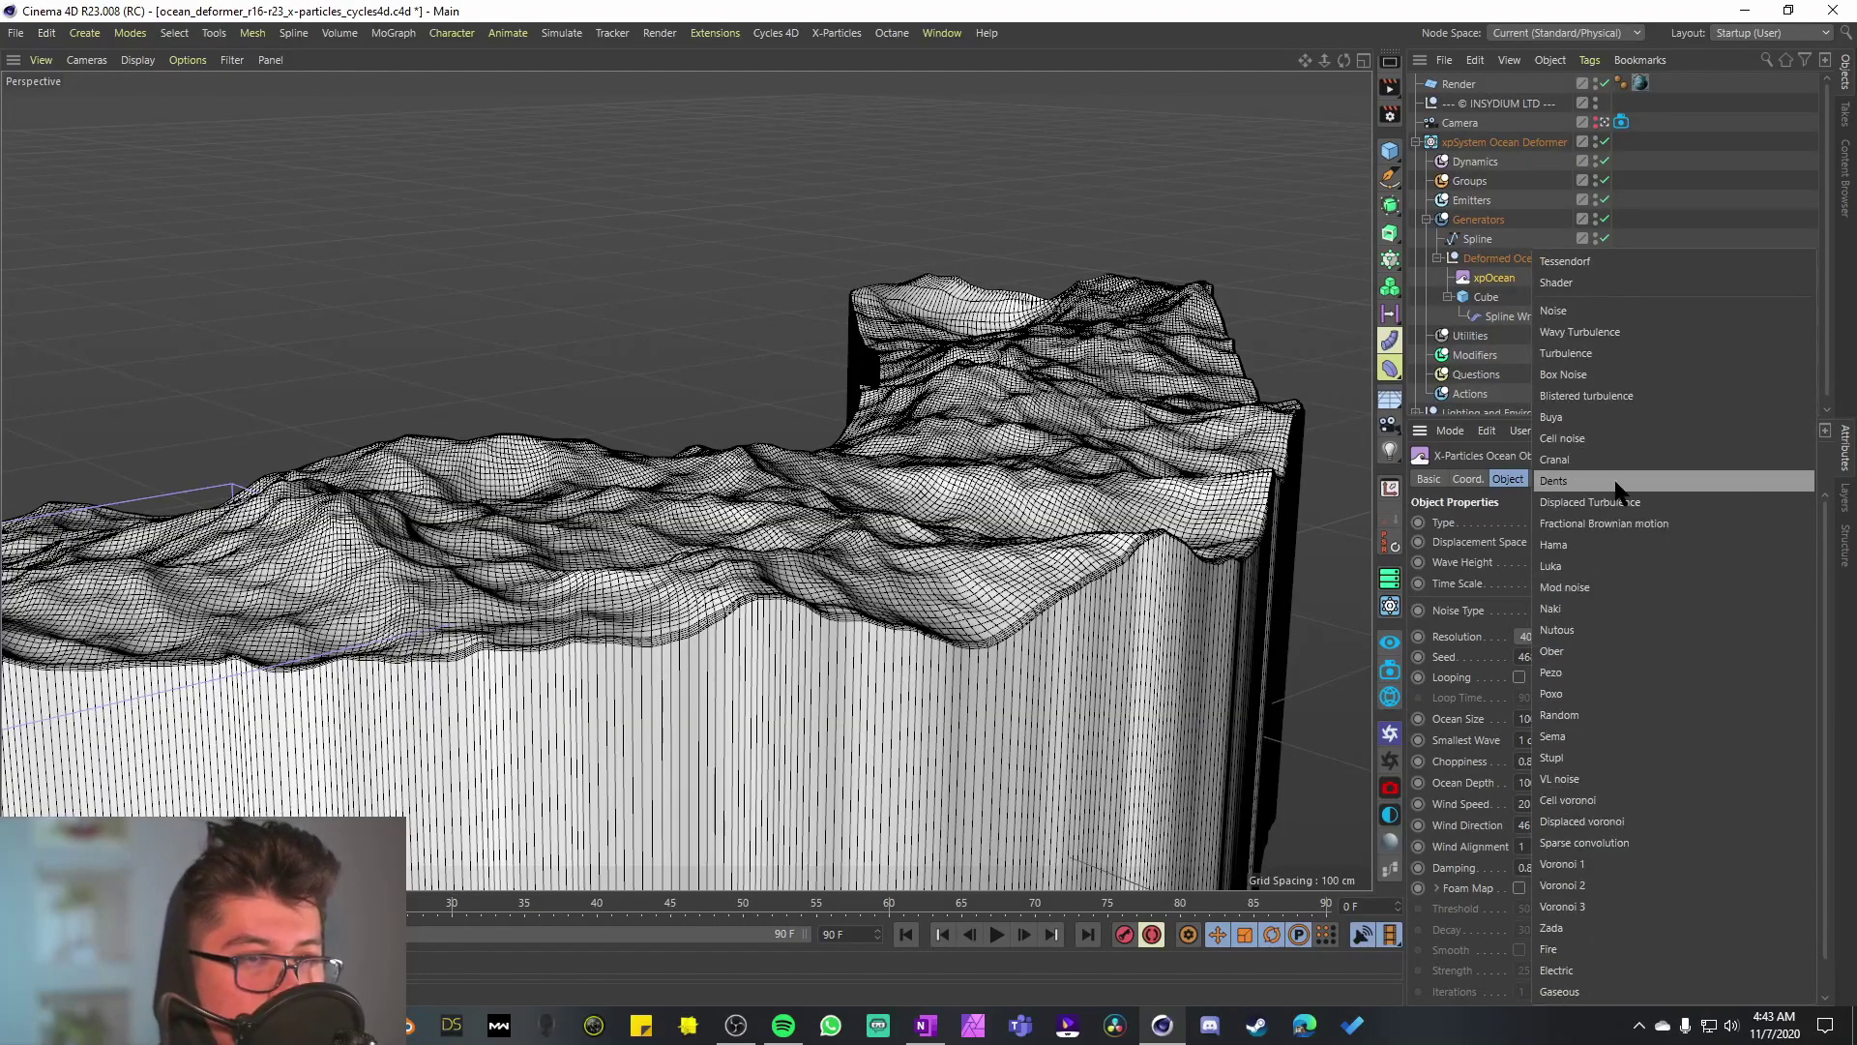
pyautogui.click(1629, 566)
pyautogui.keyDown('alt'); pyautogui.moveTo(387, 580); pyautogui.dragTo(445, 499); pyautogui.keyUp('alt')
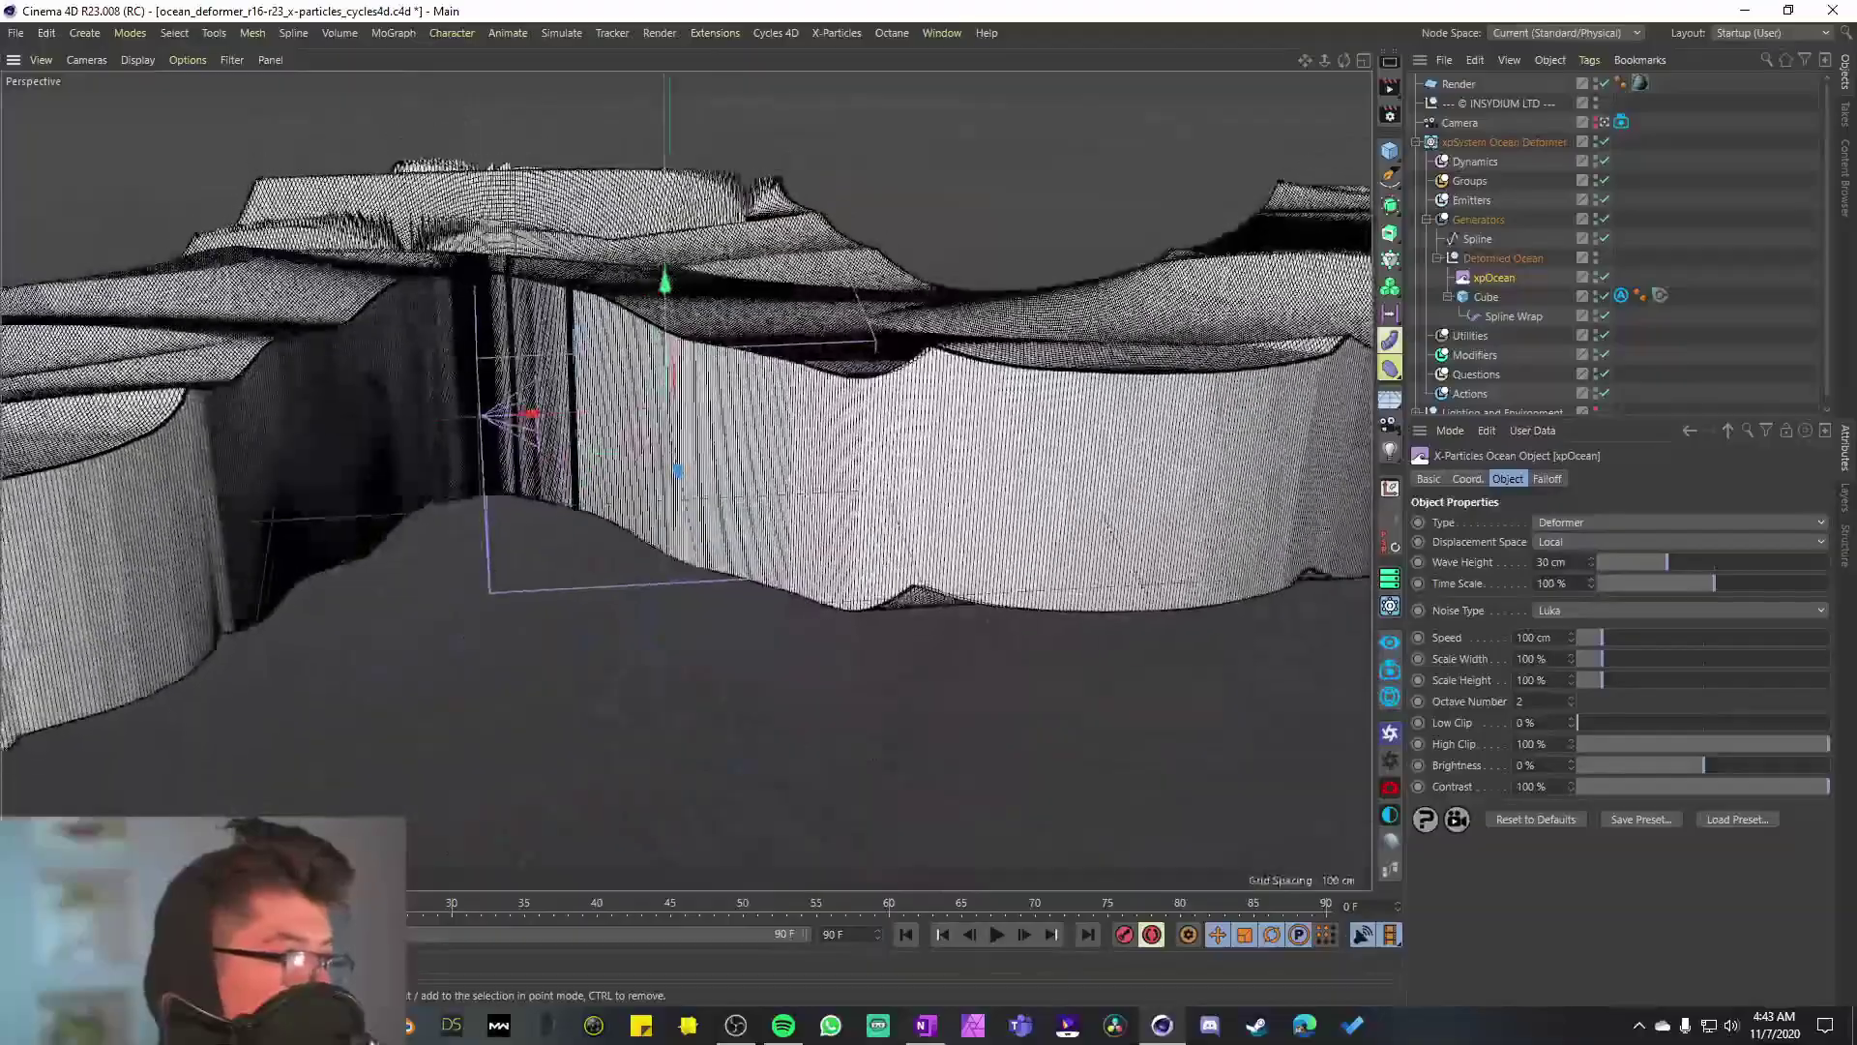
pyautogui.keyDown('alt'); pyautogui.moveTo(445, 498); pyautogui.dragTo(809, 607, button='middle'); pyautogui.keyUp('alt')
pyautogui.keyDown('alt'); pyautogui.moveTo(809, 608); pyautogui.dragTo(833, 696); pyautogui.keyUp('alt')
pyautogui.keyDown('alt'); pyautogui.moveTo(834, 405); pyautogui.dragTo(713, 538, button='middle'); pyautogui.keyUp('alt')
pyautogui.keyDown('alt'); pyautogui.moveTo(713, 556); pyautogui.dragTo(712, 536); pyautogui.keyUp('alt')
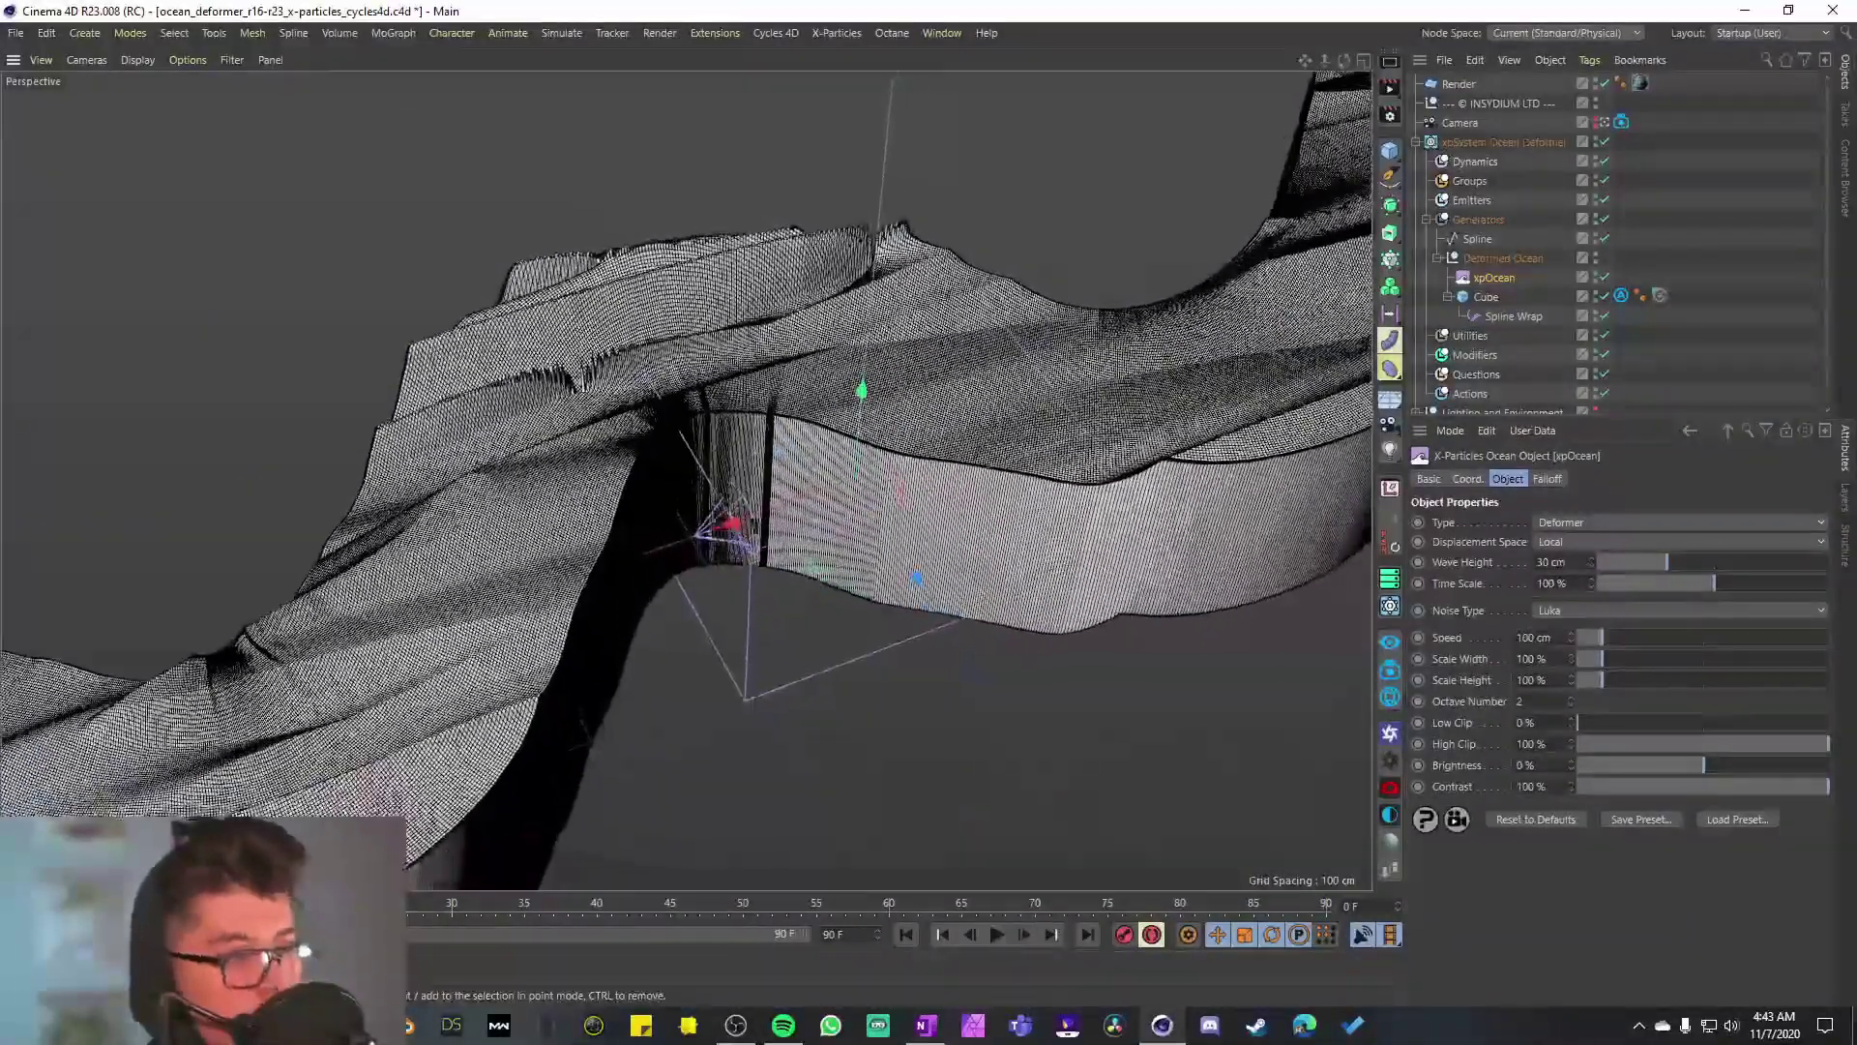
# Step: Change the xpOcean noise type to Ober and play the animation while inspecting the waves
pyautogui.click(1552, 612)
pyautogui.click(1606, 651)
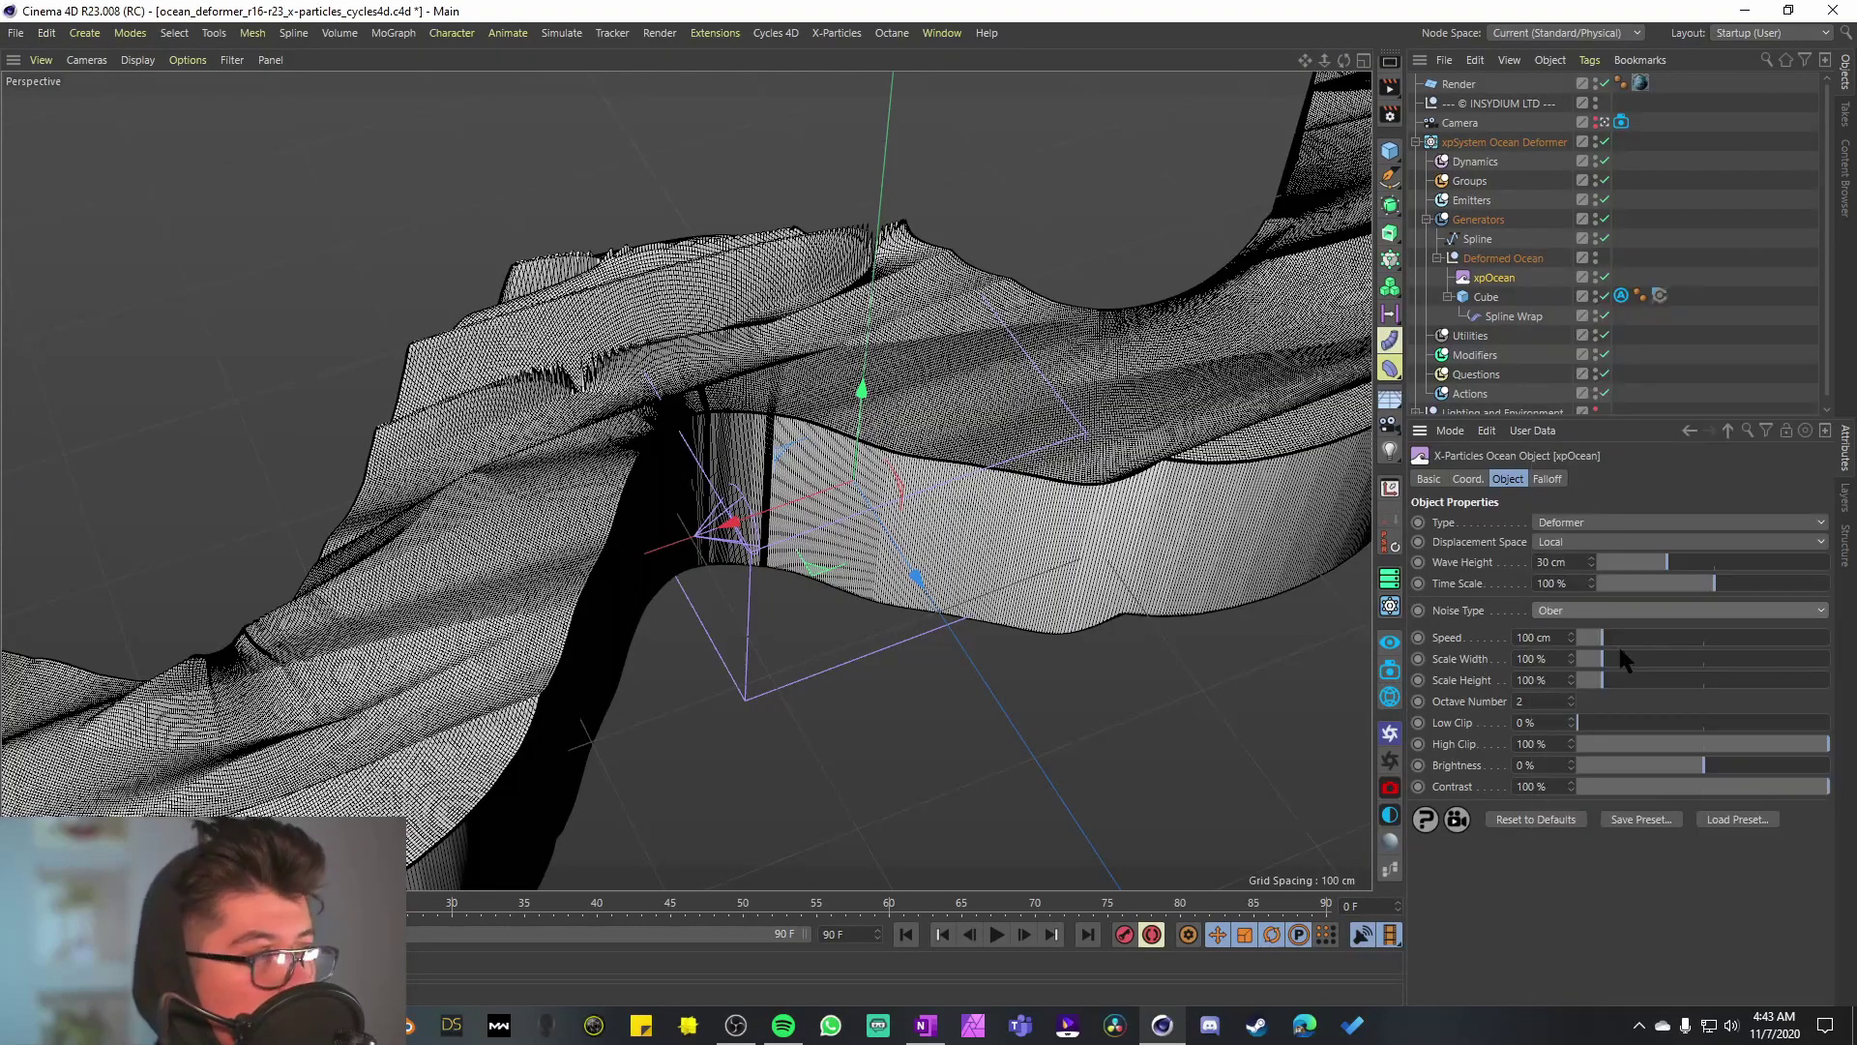
pyautogui.click(997, 935)
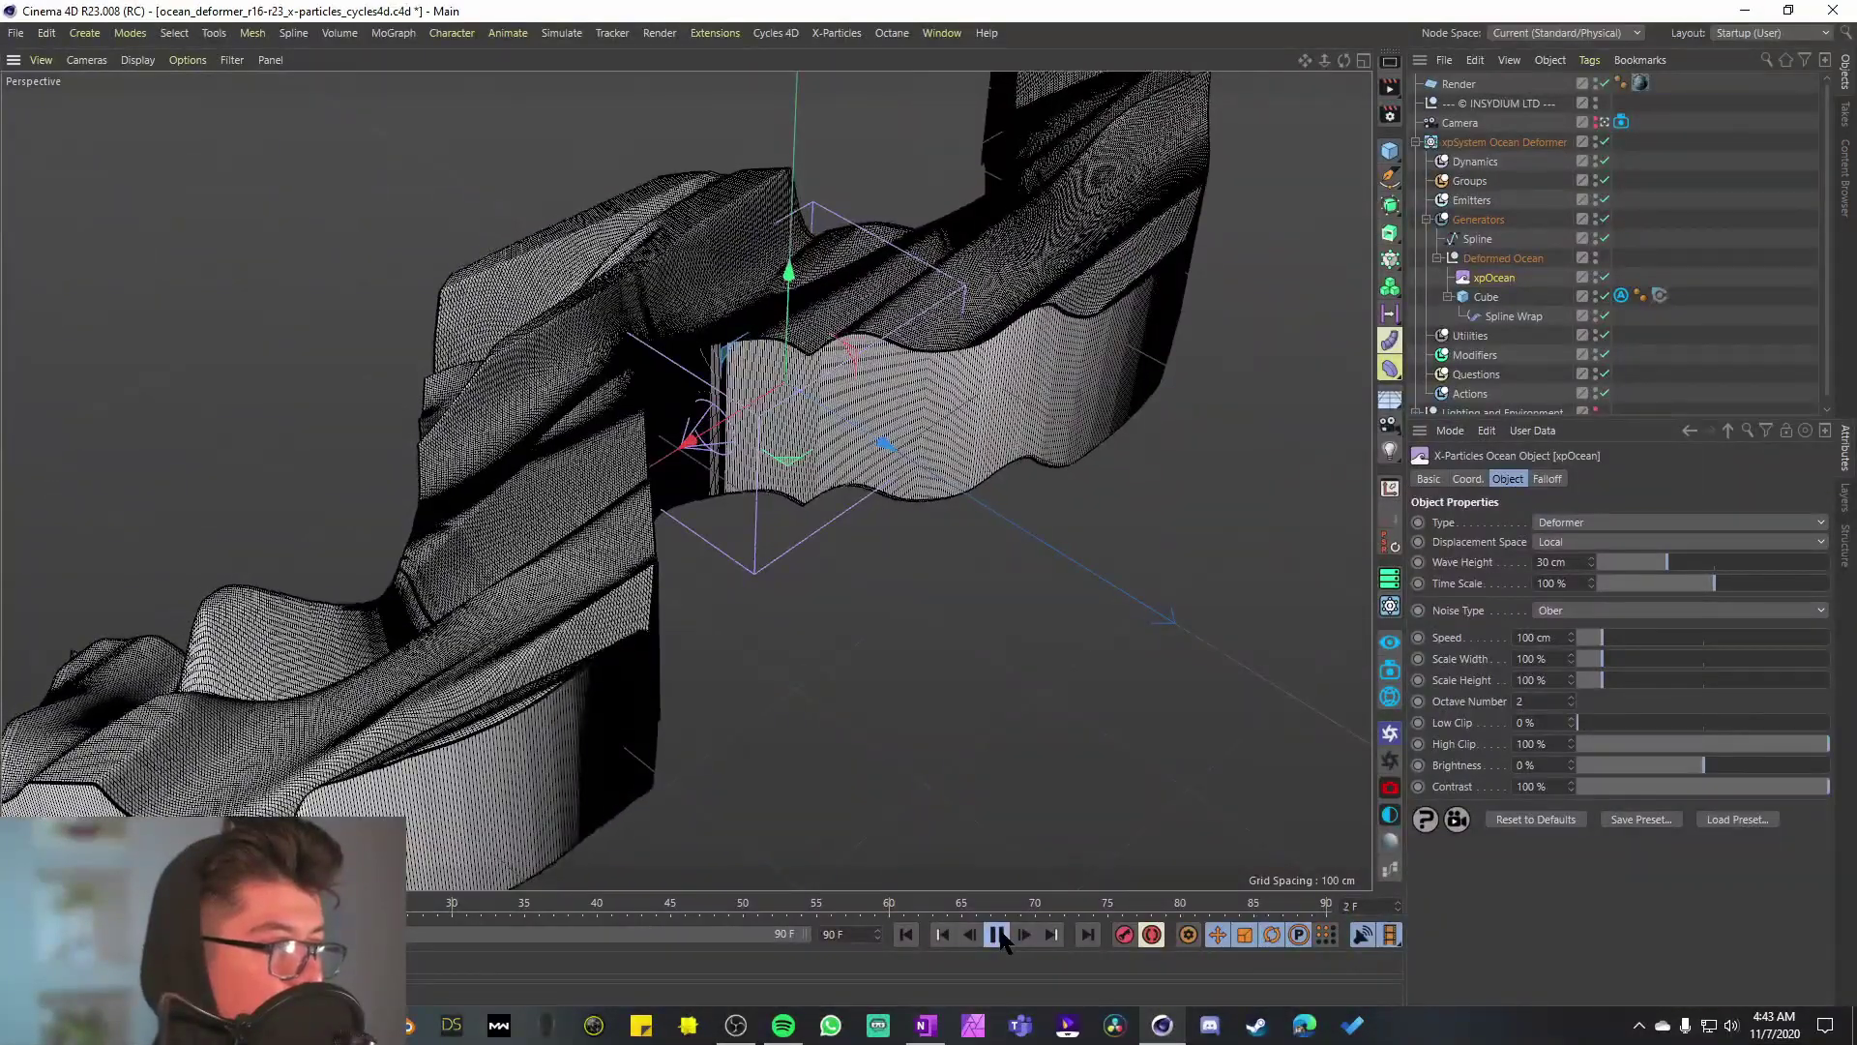
pyautogui.keyDown('alt'); pyautogui.moveTo(753, 410); pyautogui.dragTo(786, 364); pyautogui.keyUp('alt')
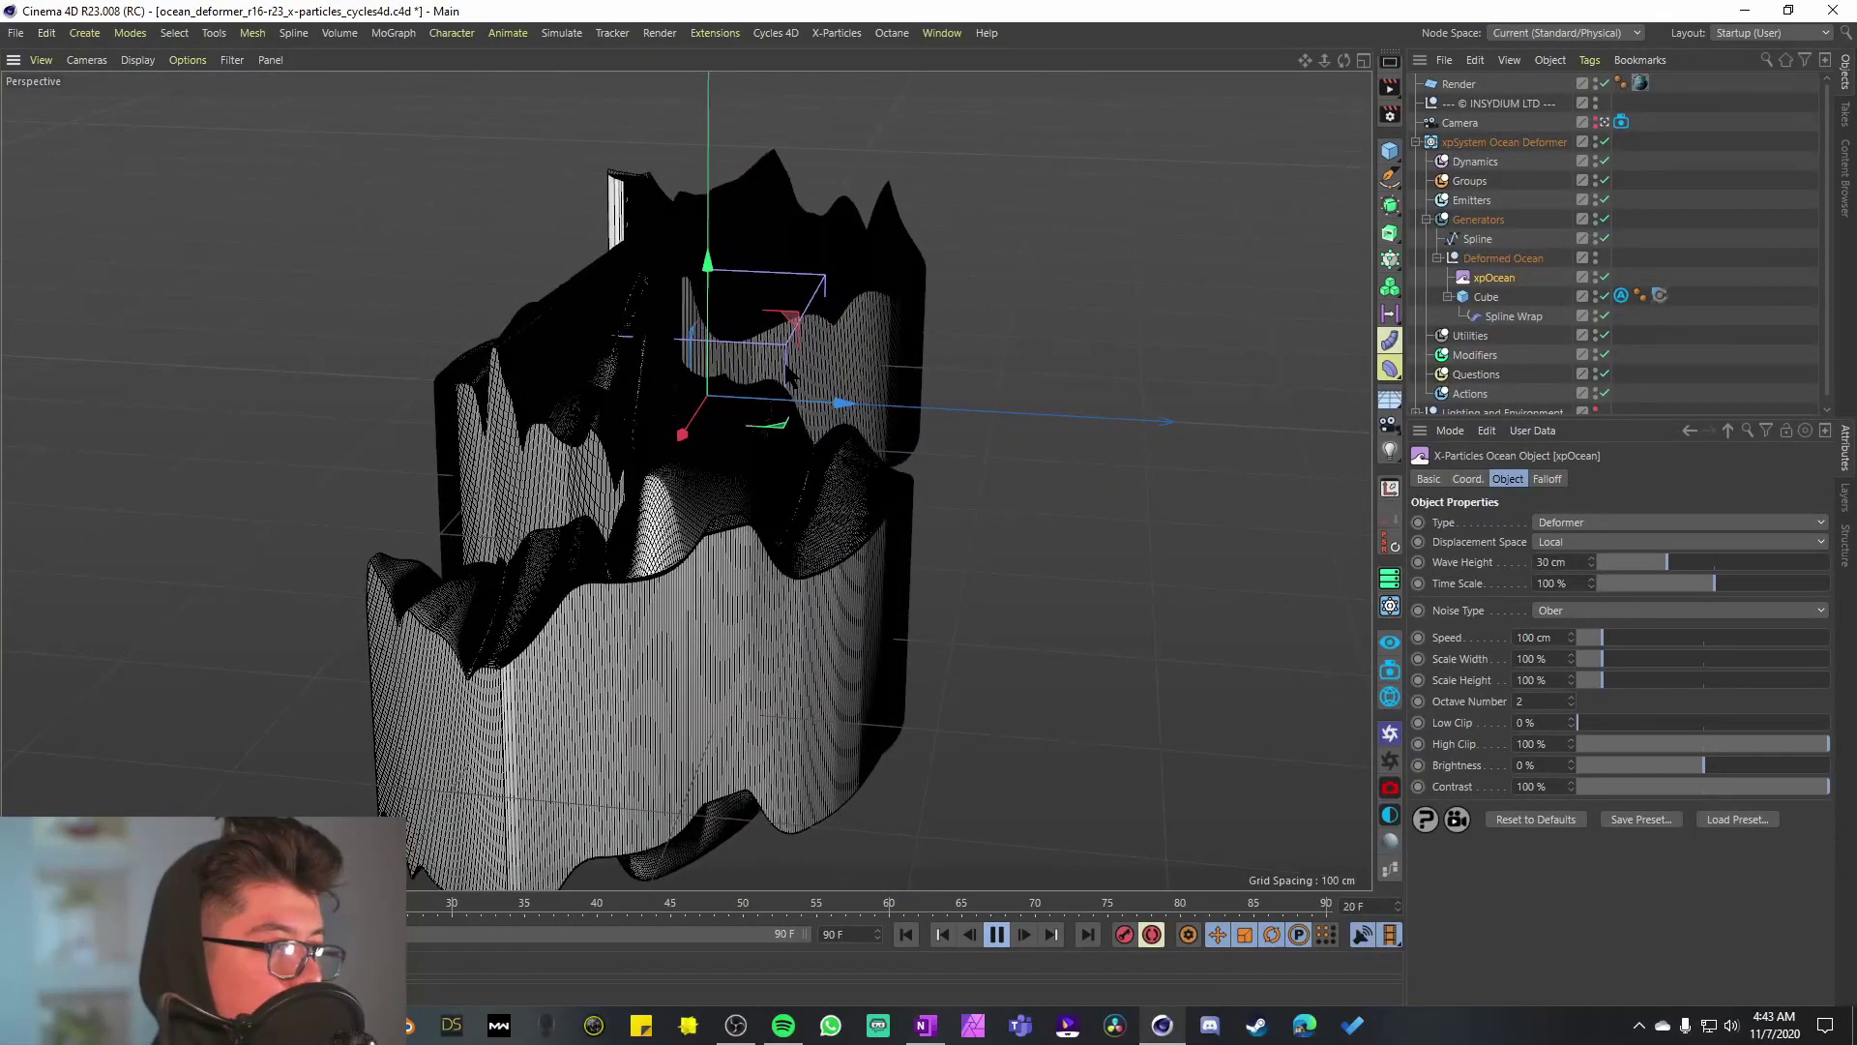
pyautogui.keyDown('alt'); pyautogui.moveTo(812, 358); pyautogui.dragTo(793, 469); pyautogui.keyUp('alt')
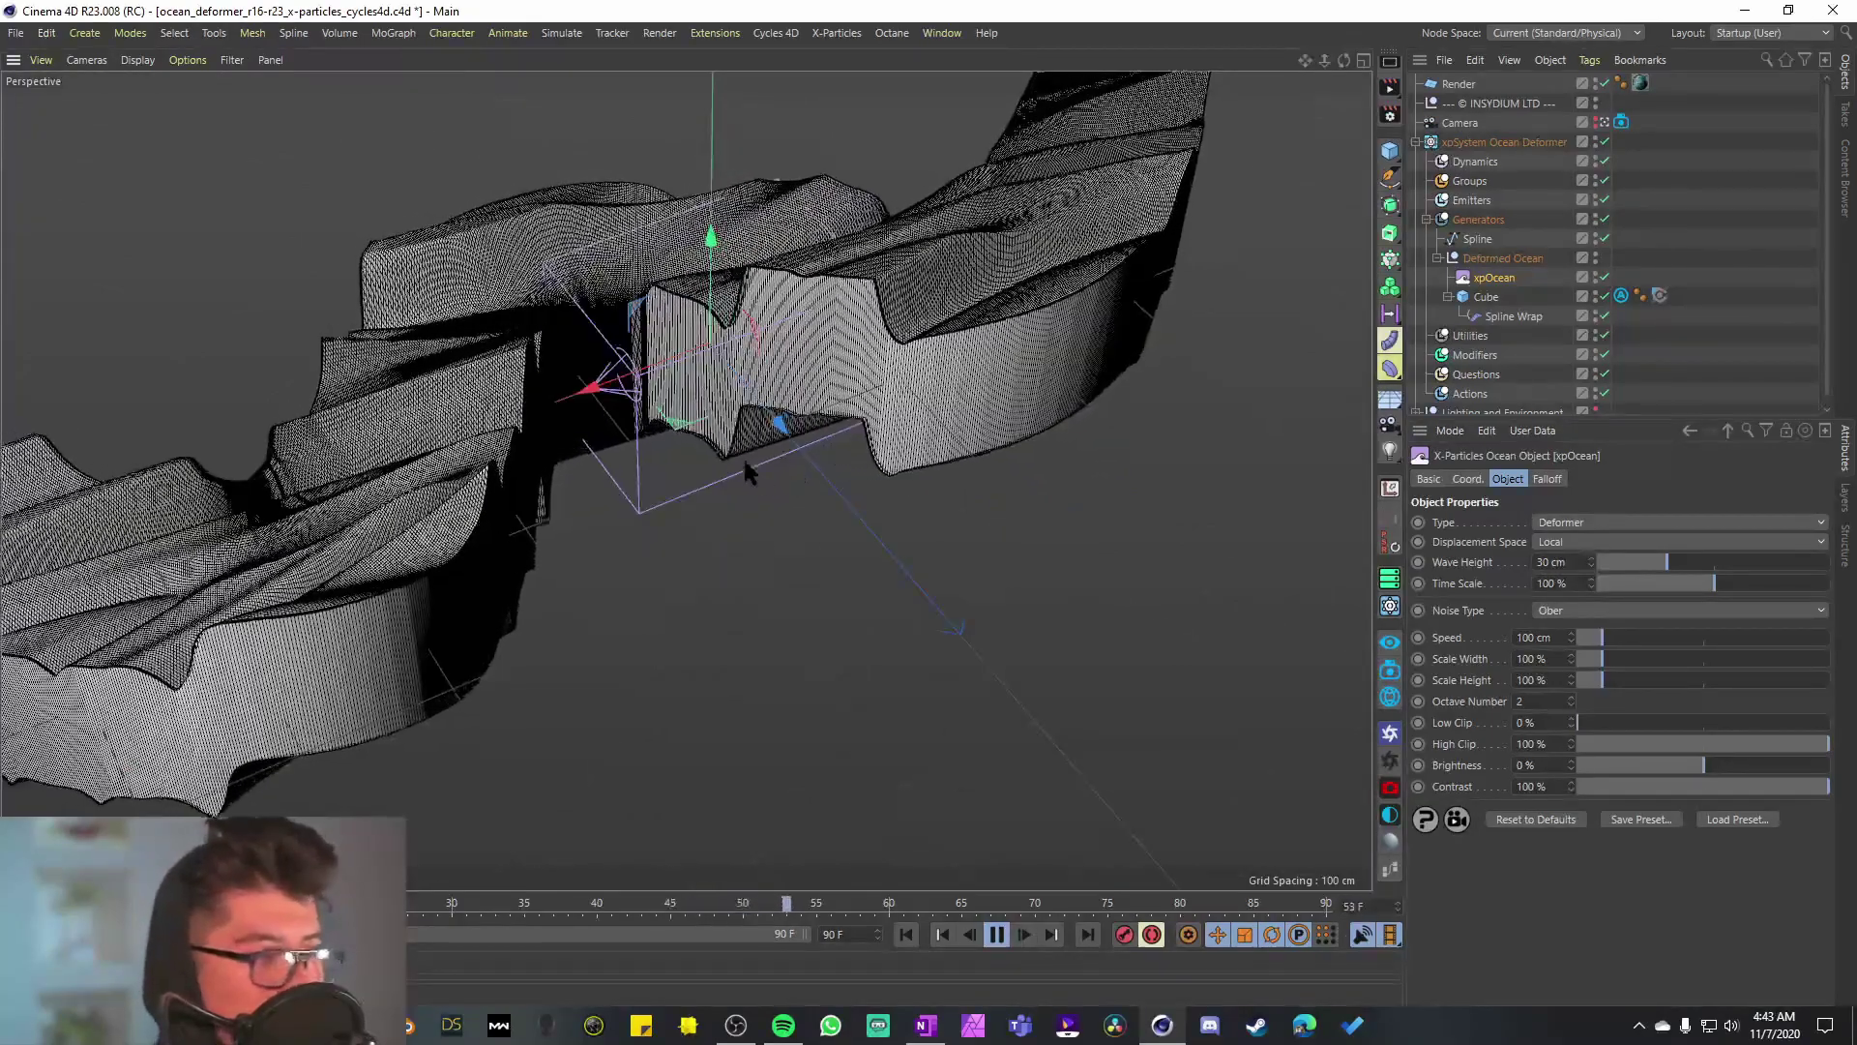
pyautogui.keyDown('alt'); pyautogui.moveTo(612, 263); pyautogui.dragTo(720, 242, button='right'); pyautogui.keyUp('alt')
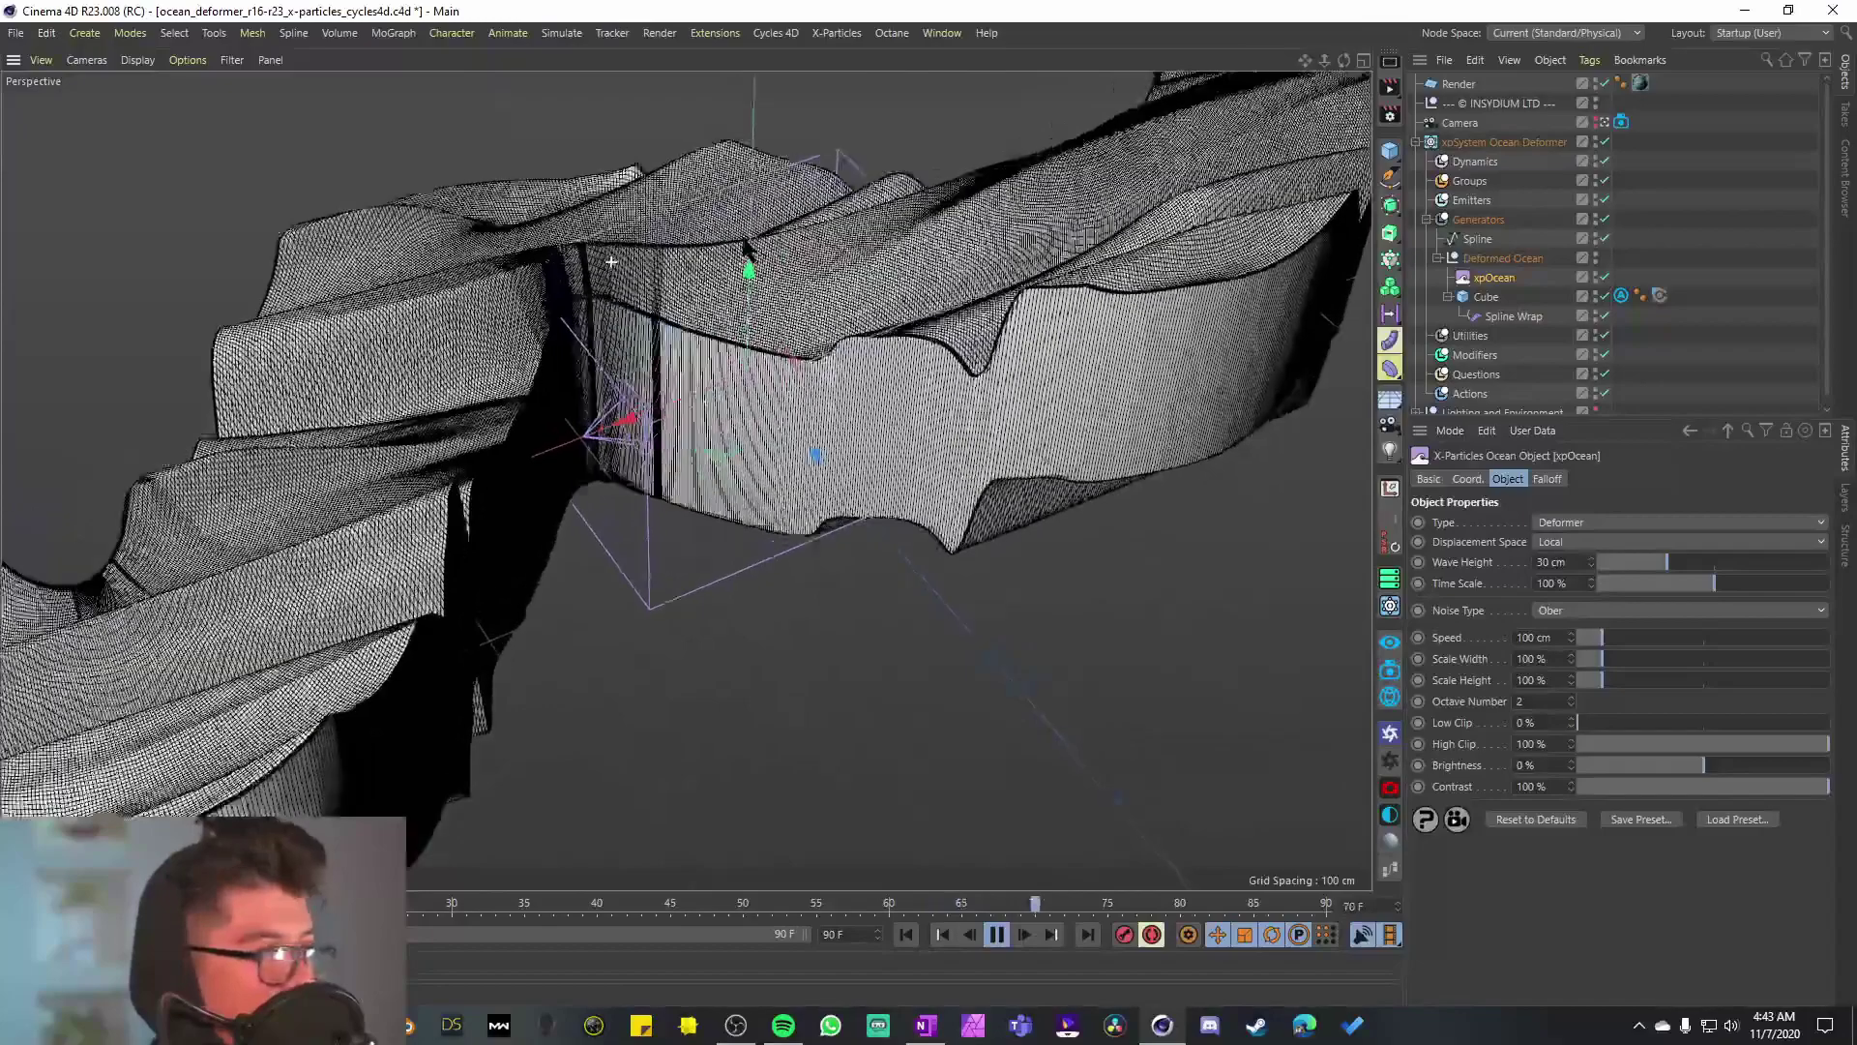
pyautogui.press('F8')
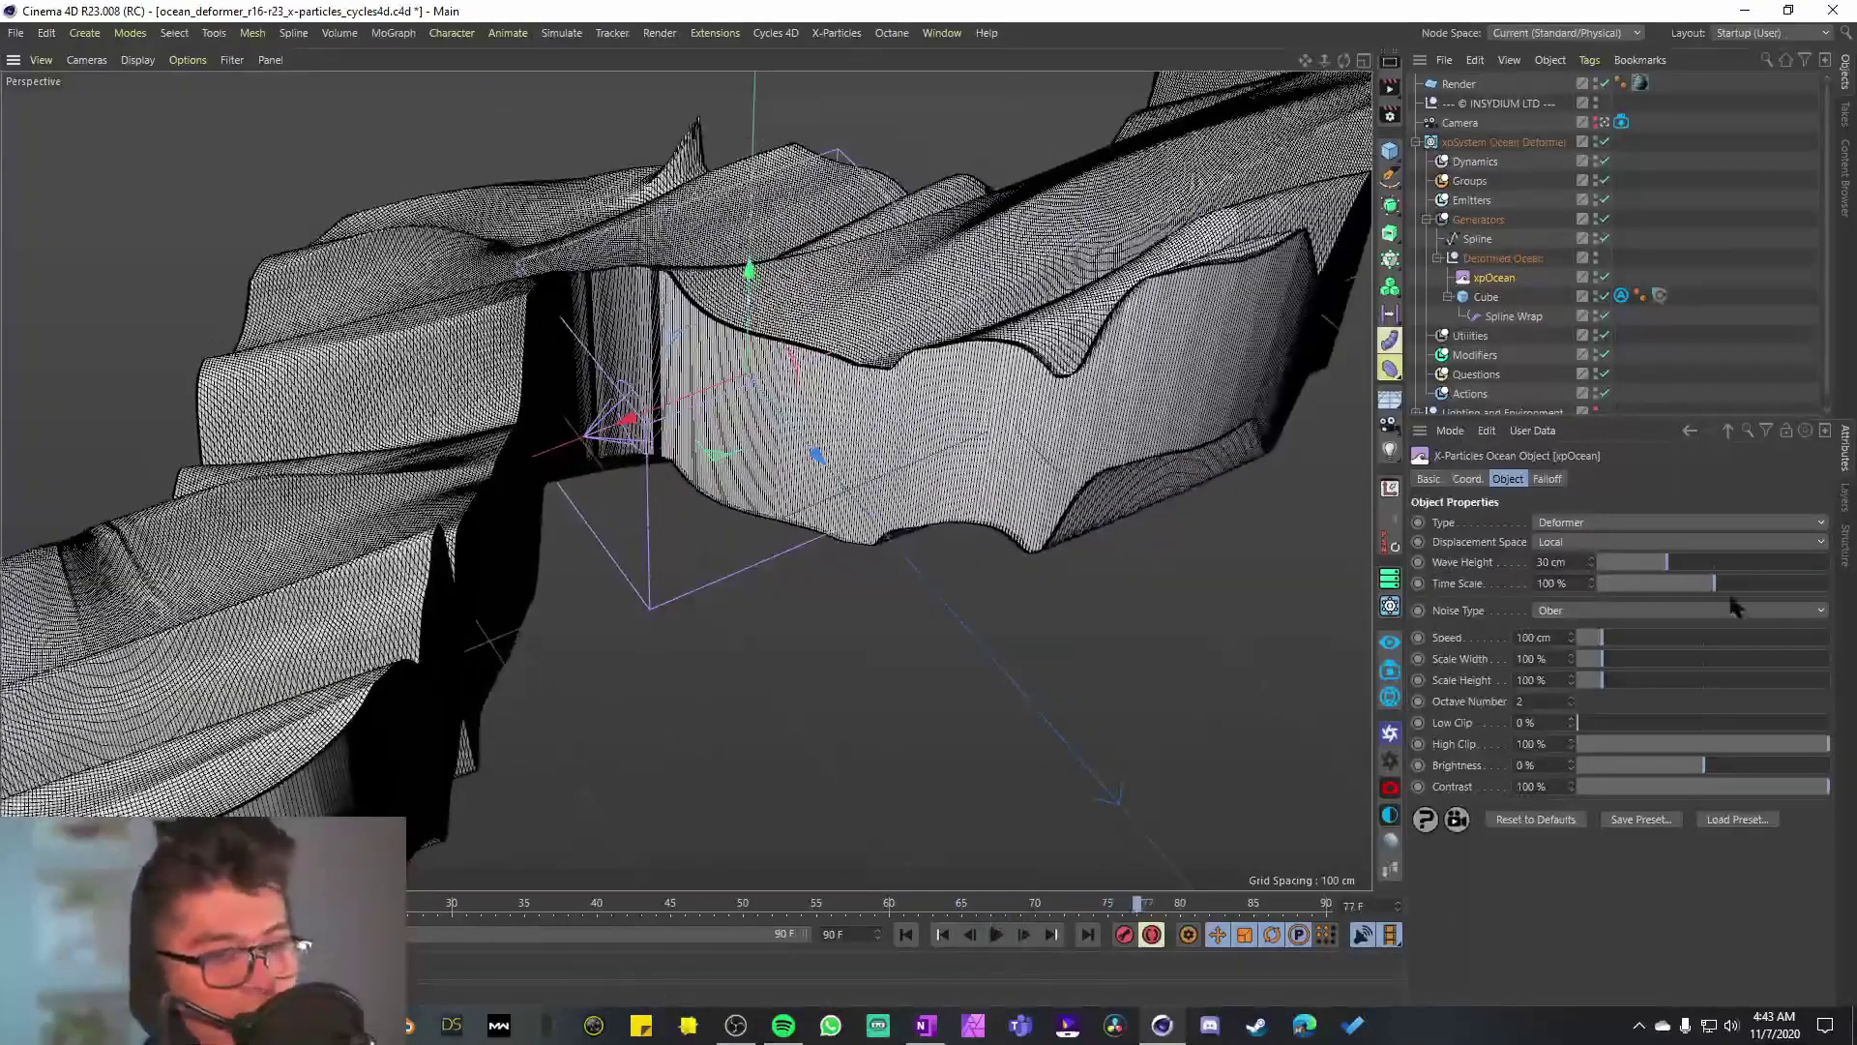
# Step: Set the xpOcean noise type to Shader and load a Noise shader into it
pyautogui.click(1598, 610)
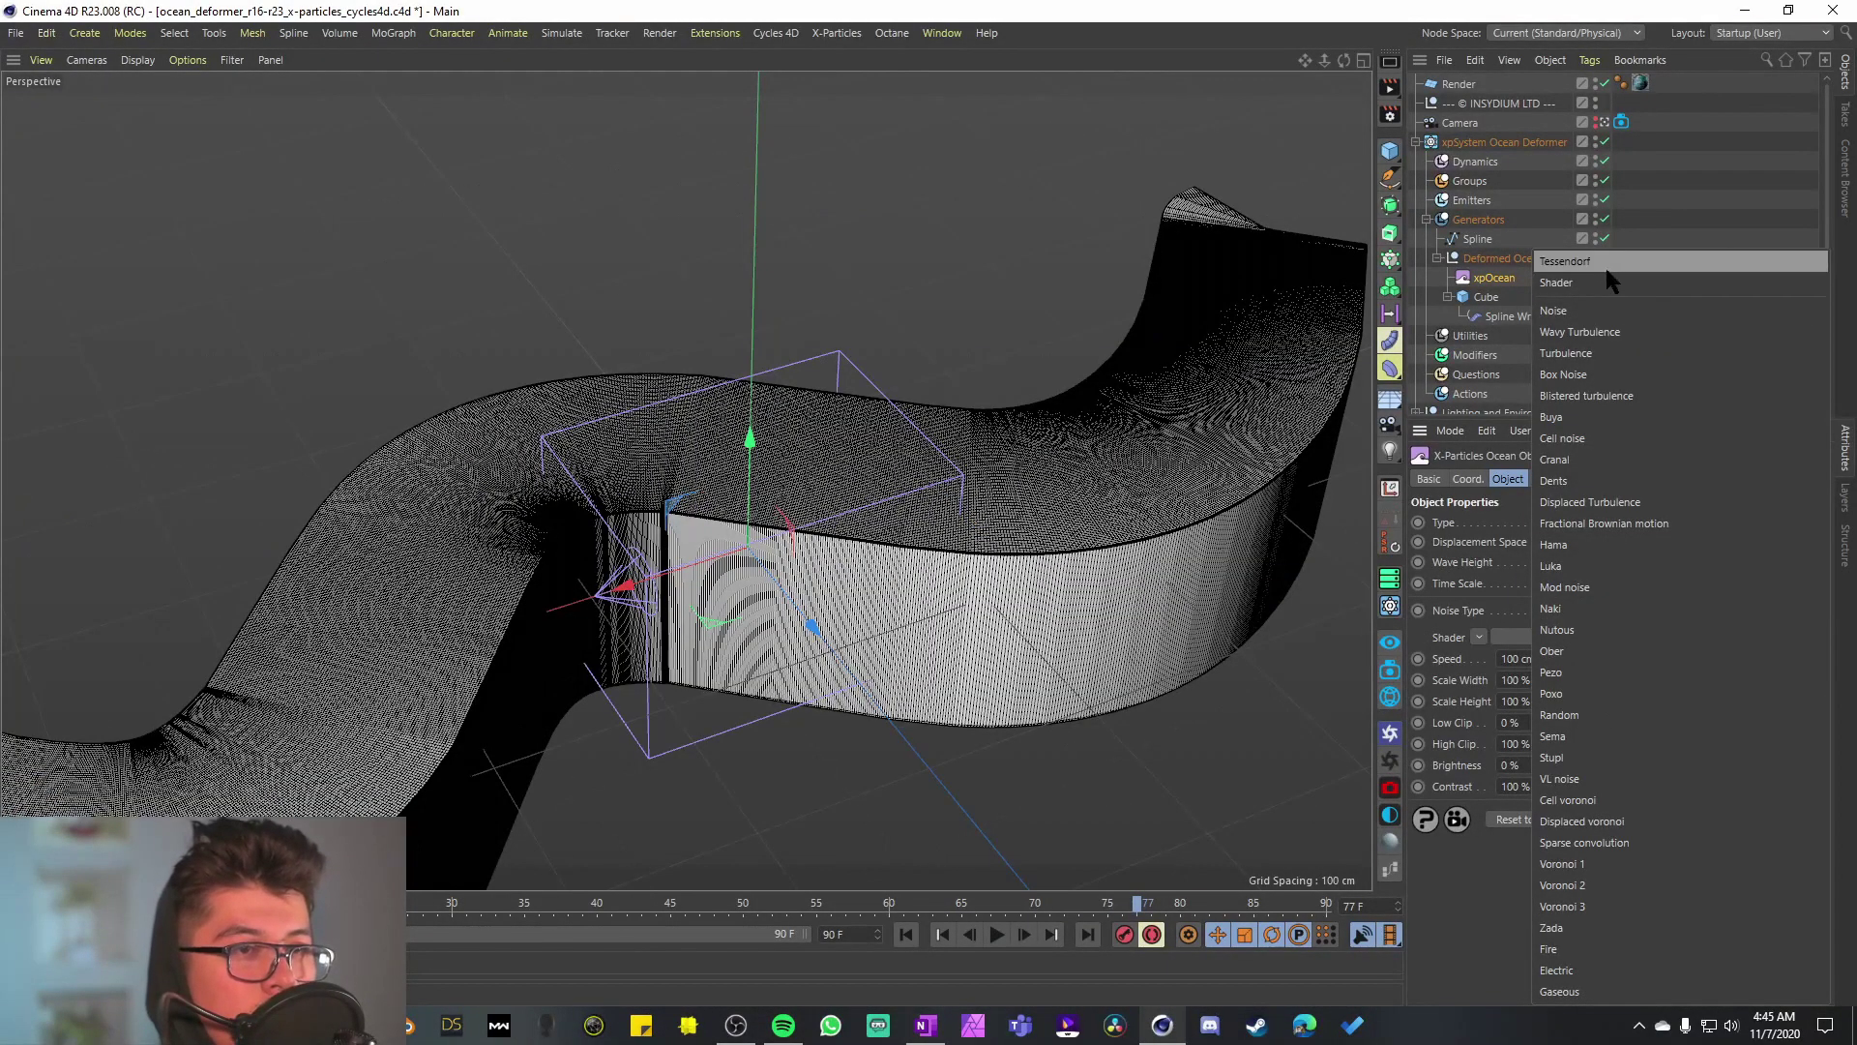
pyautogui.click(1606, 282)
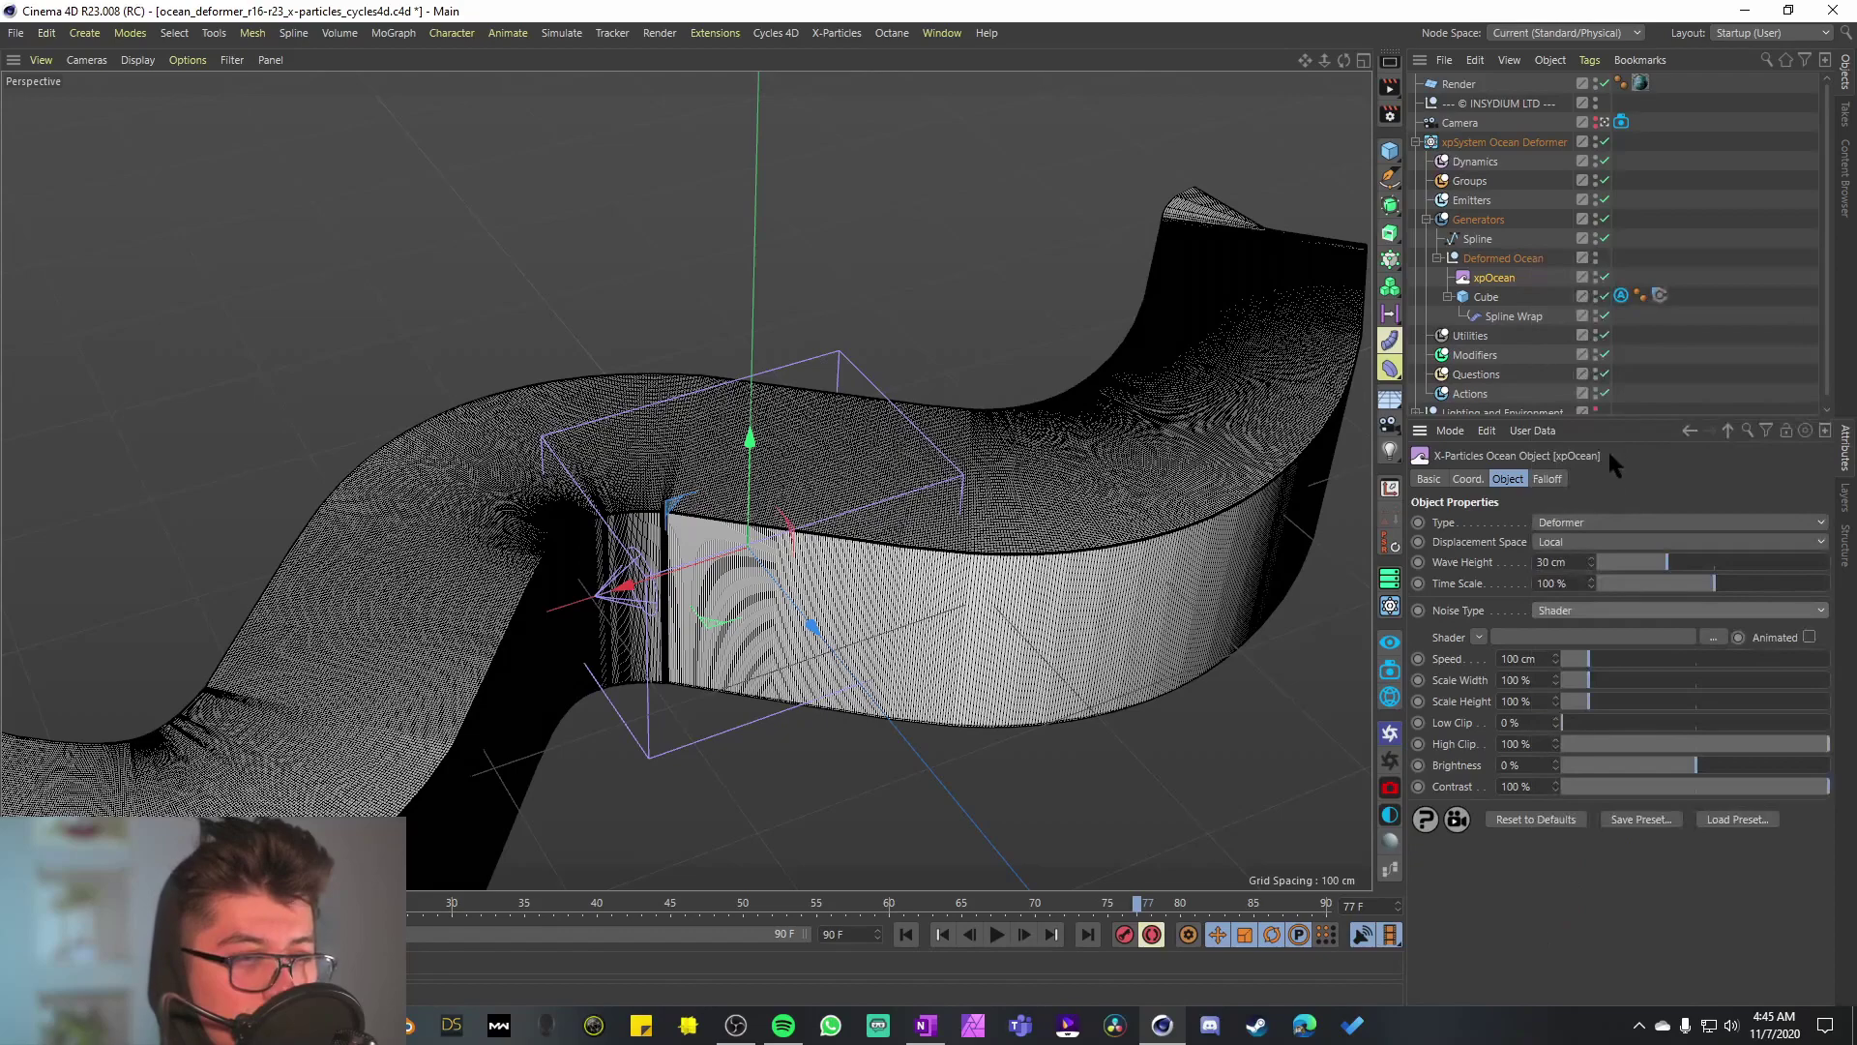
pyautogui.click(1476, 633)
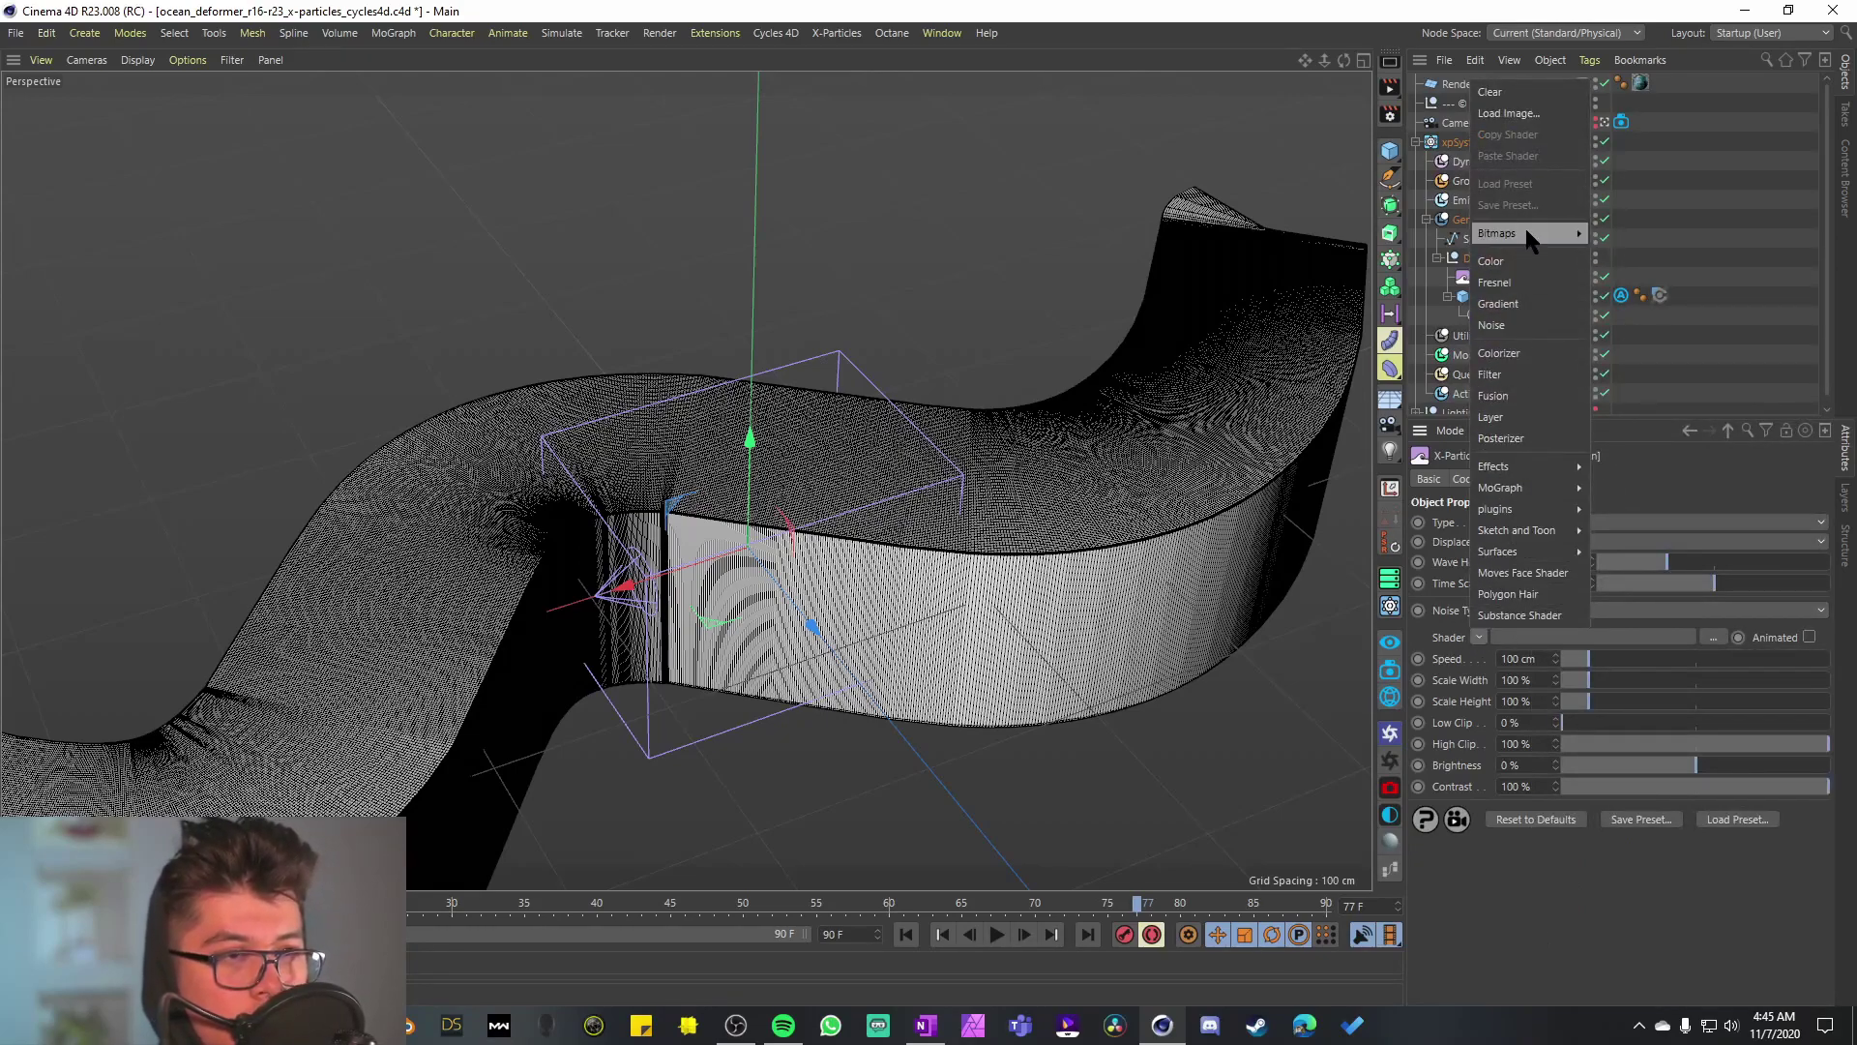
pyautogui.click(1528, 320)
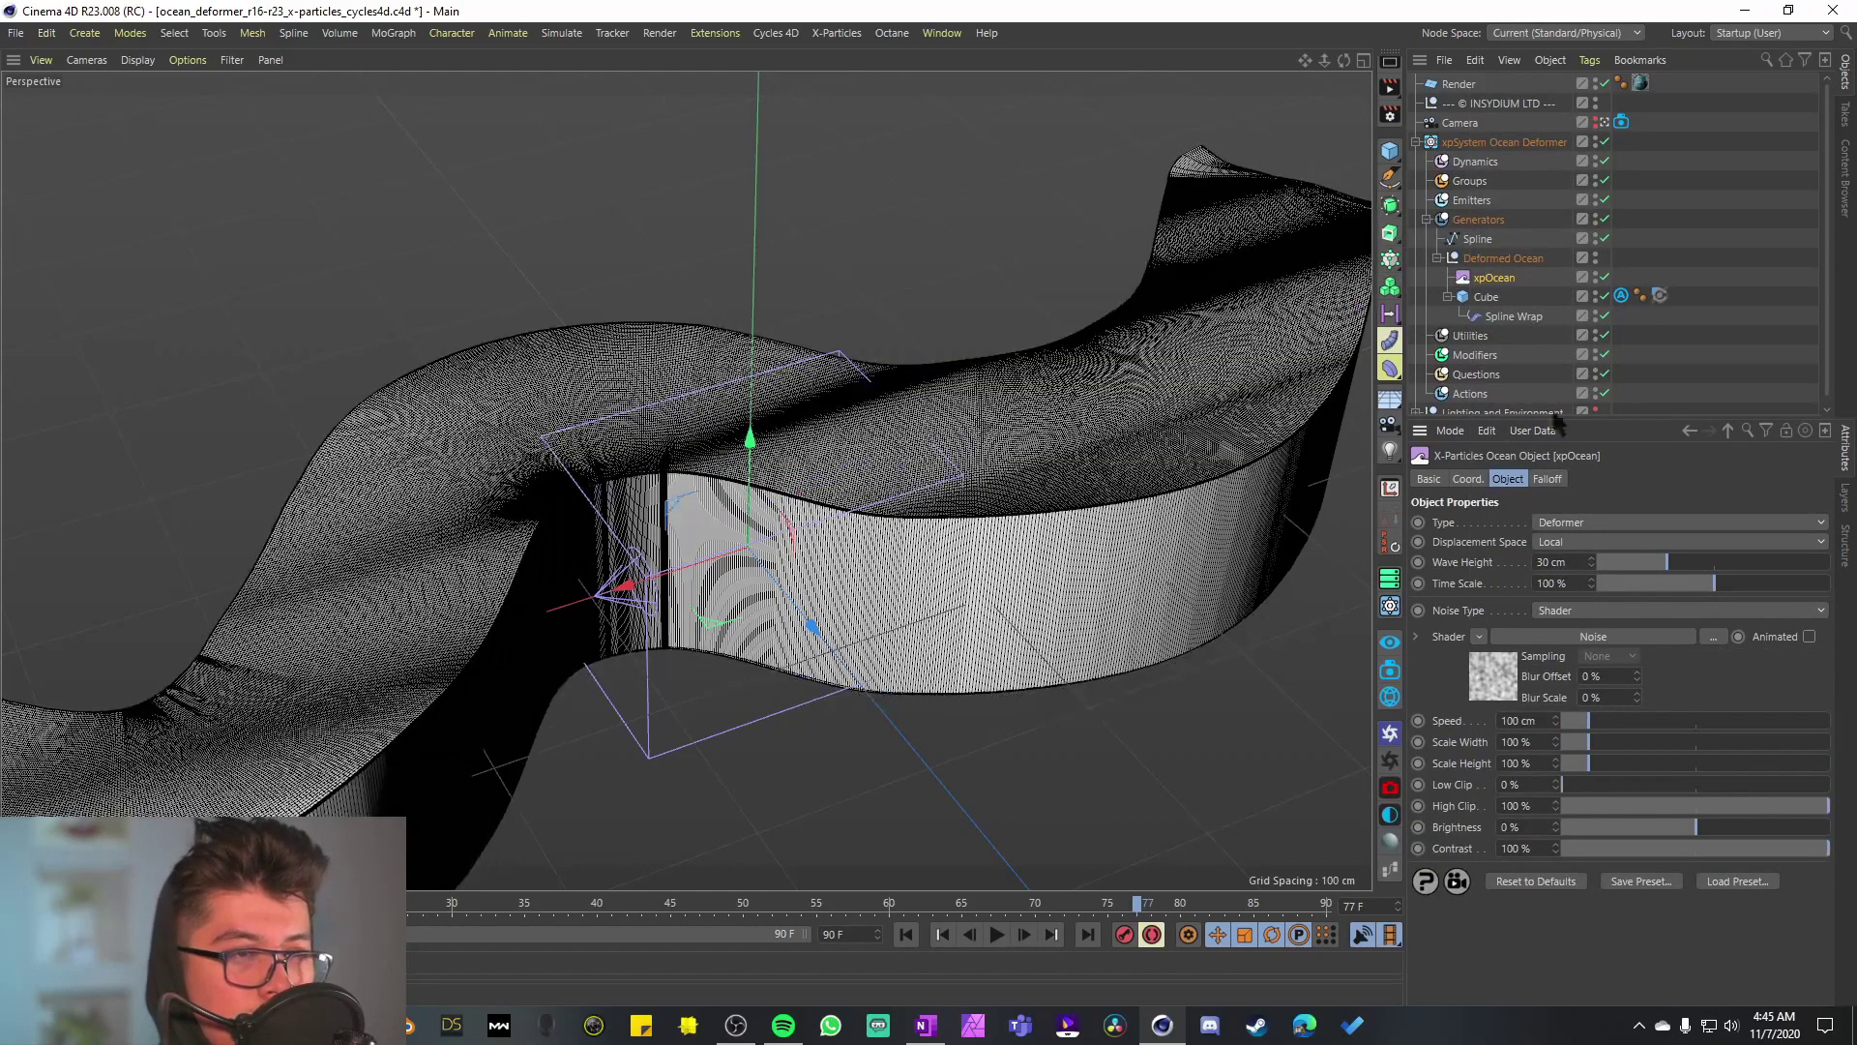
# Step: Set the xpOcean's Noise shader to the Electric noise with a global scale of 50%
pyautogui.click(1494, 689)
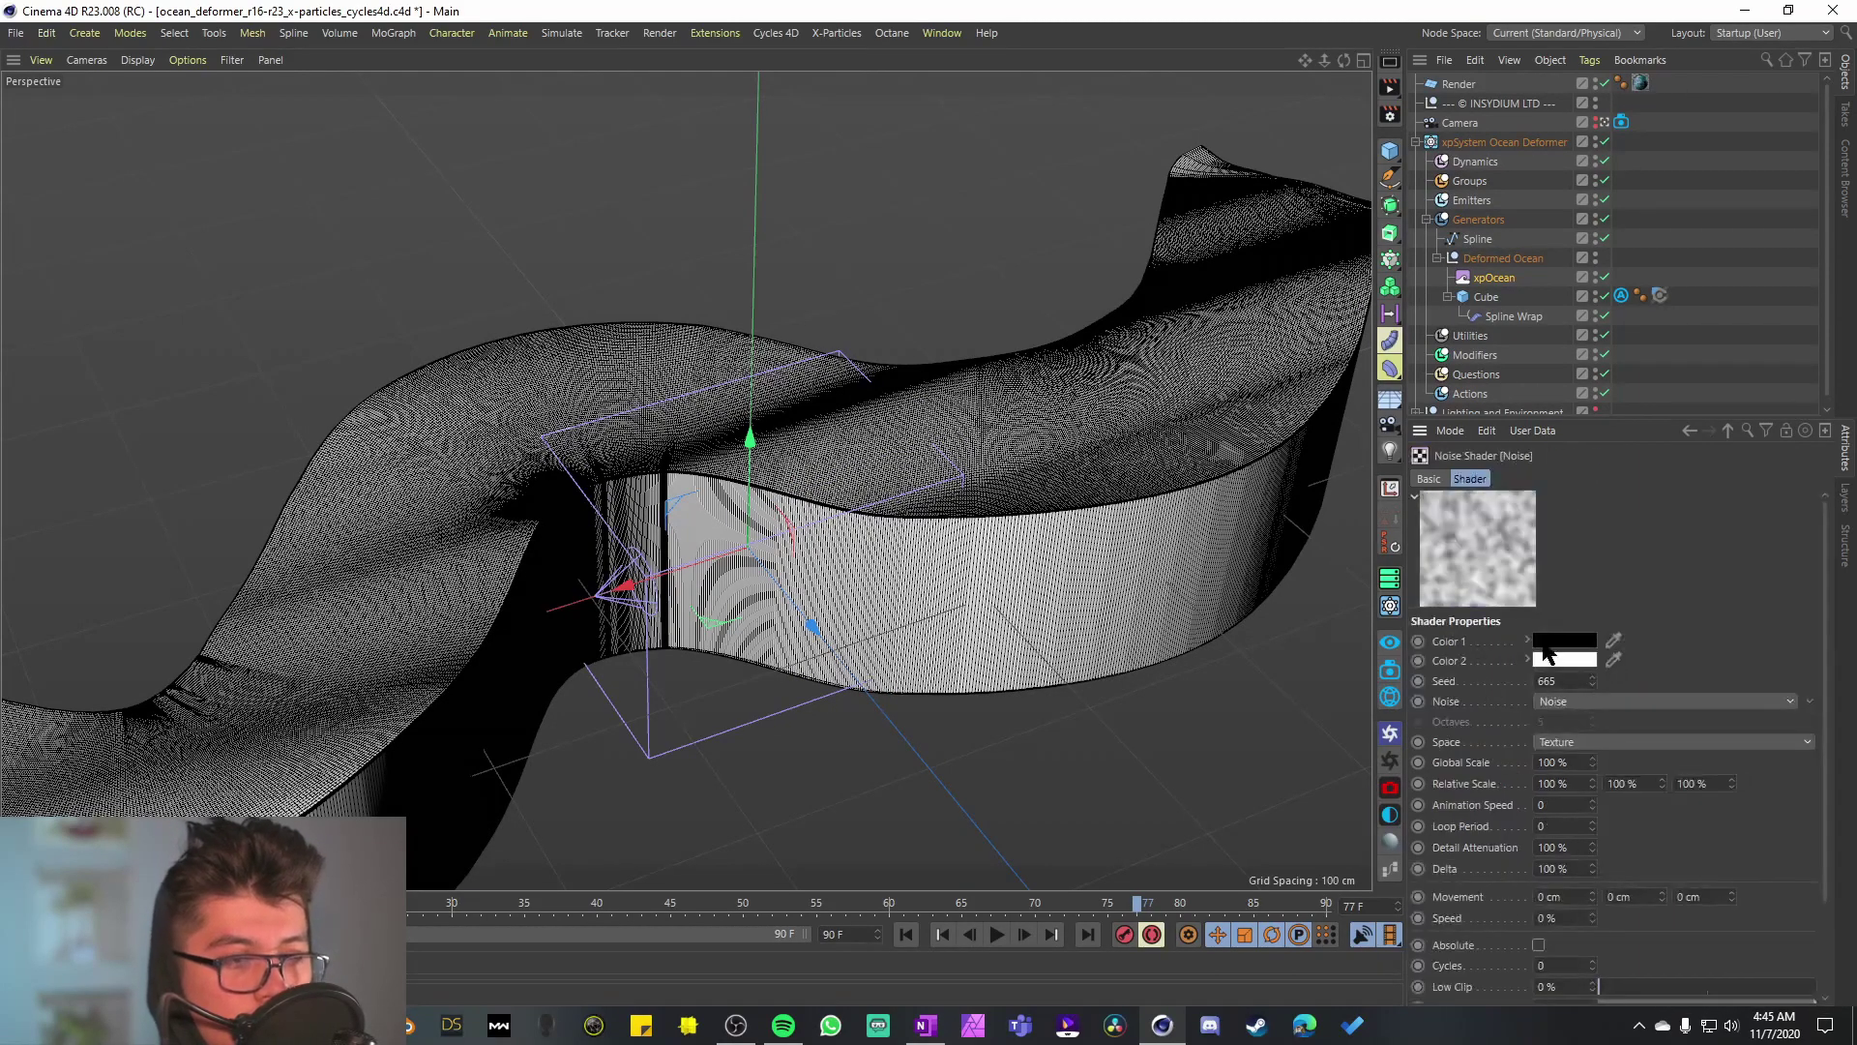
pyautogui.click(1568, 704)
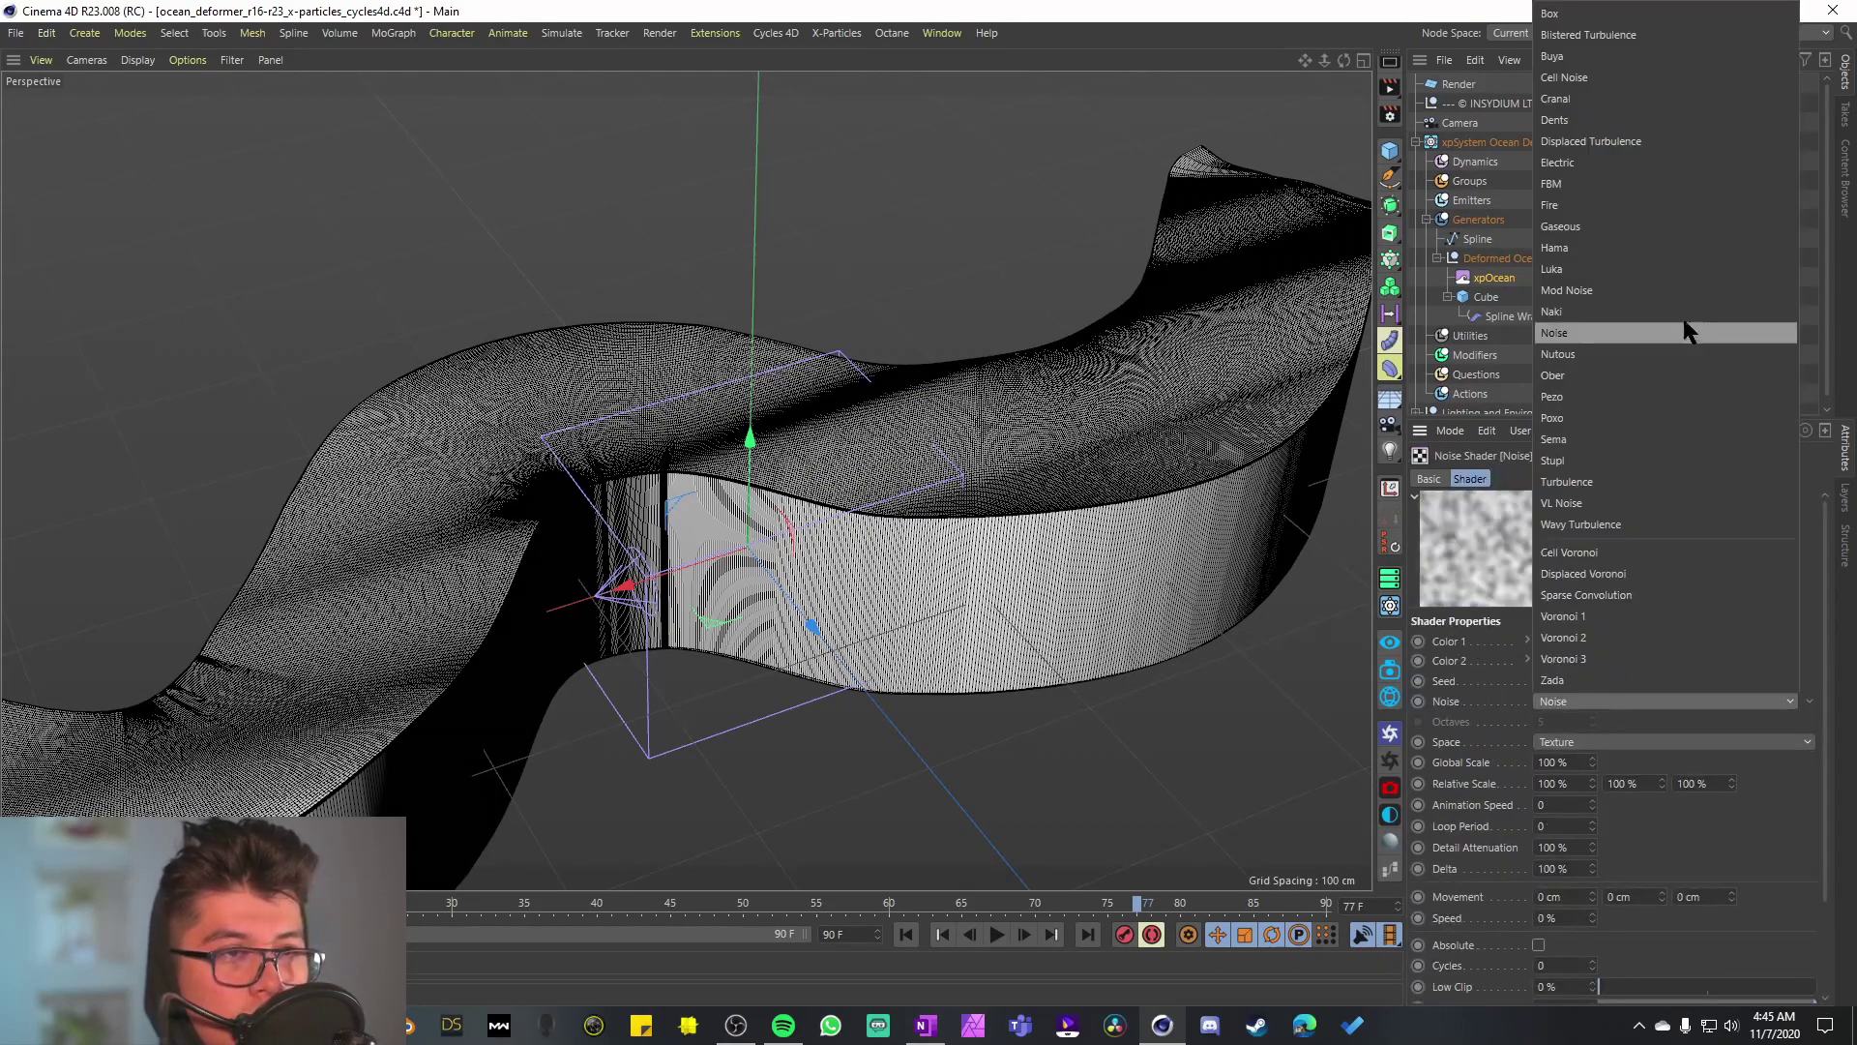
pyautogui.click(1613, 161)
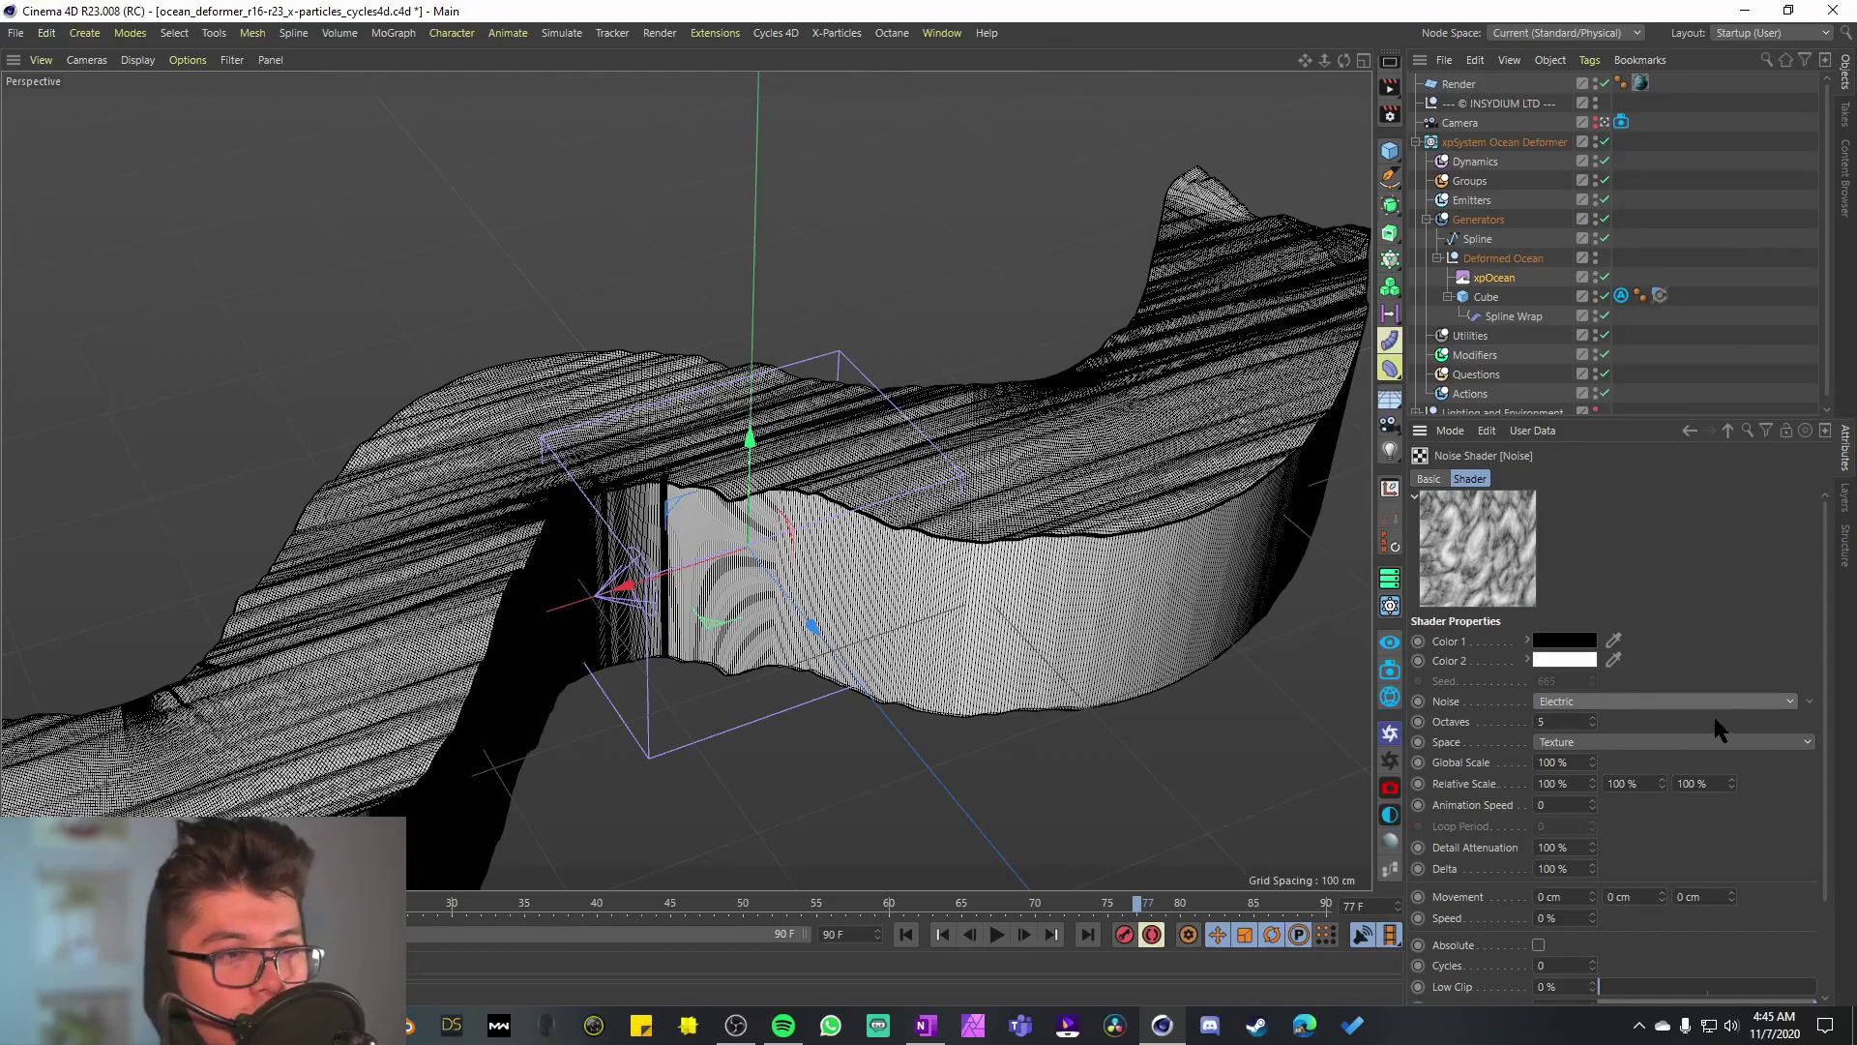
pyautogui.click(1539, 761)
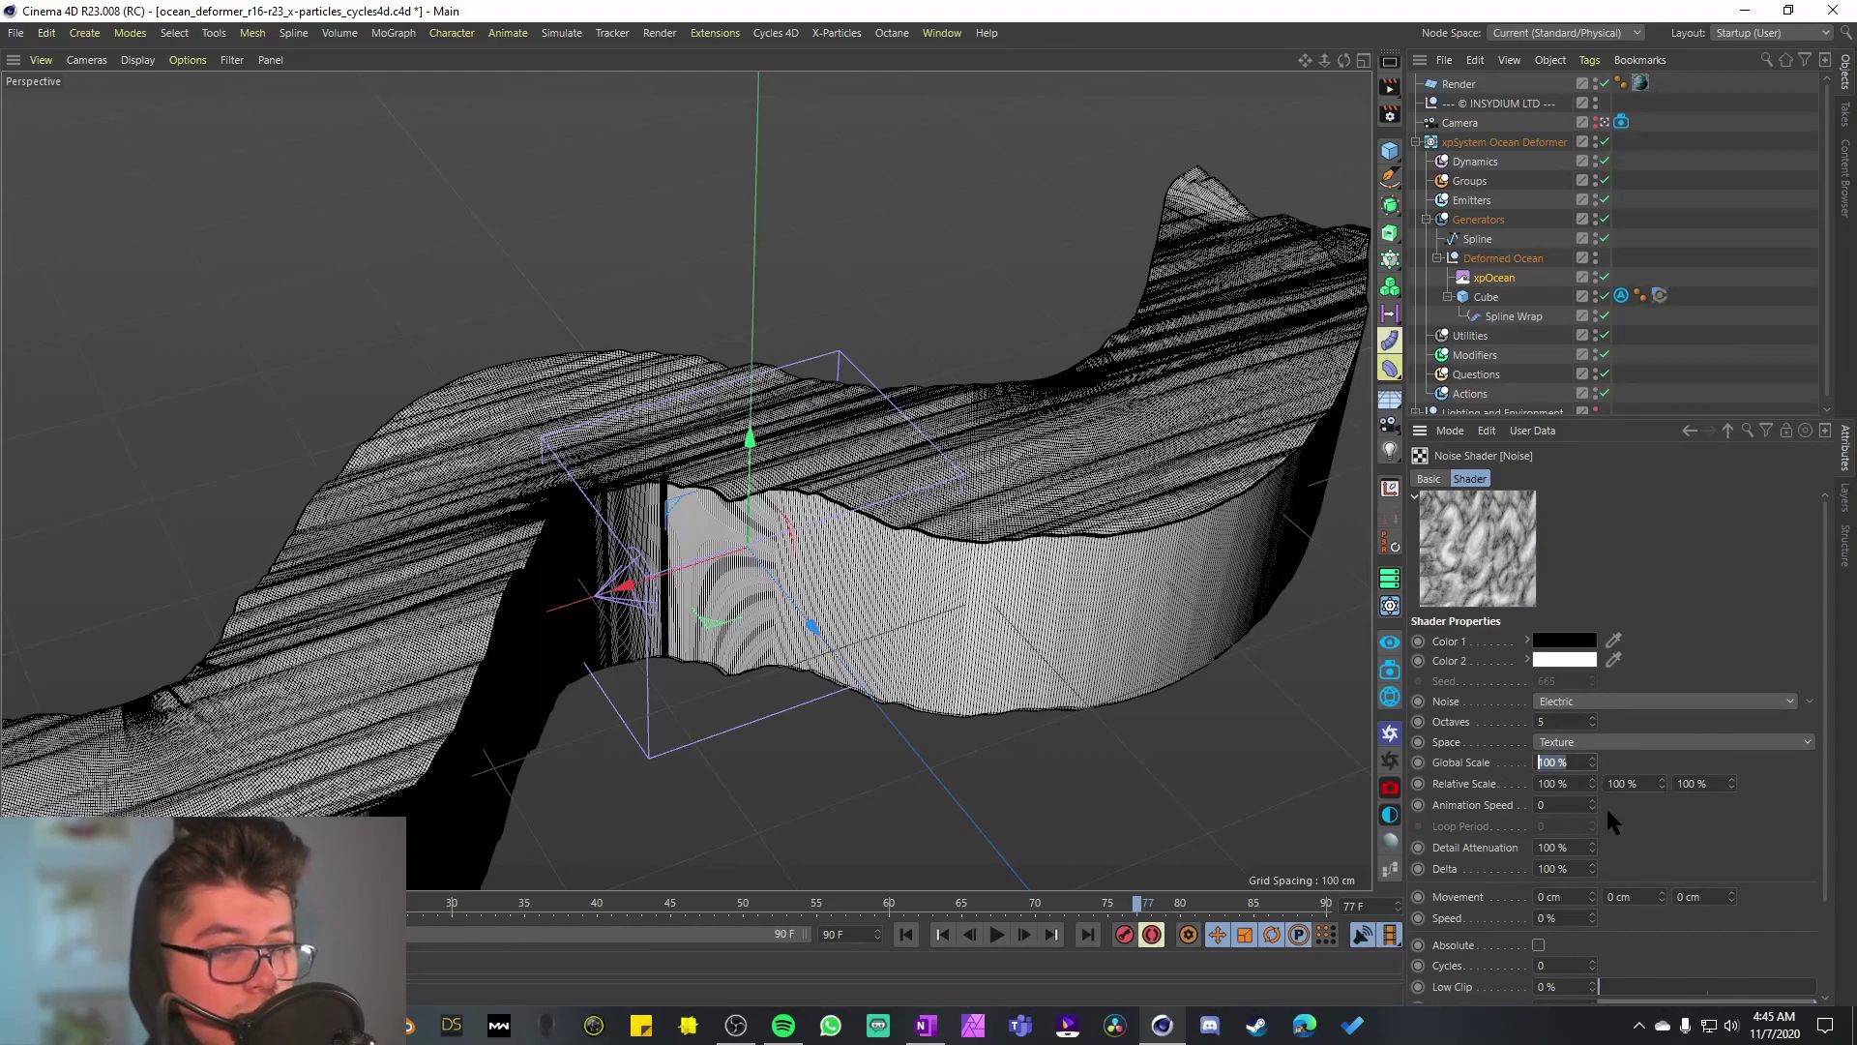
pyautogui.write('50')
pyautogui.press('Return')
# Step: Change the shader's noise to Wavy Turbulence and inspect the deformed surface and remaining shader settings
pyautogui.scroll(-3, 1699, 612)
pyautogui.click(1681, 700)
pyautogui.click(1650, 519)
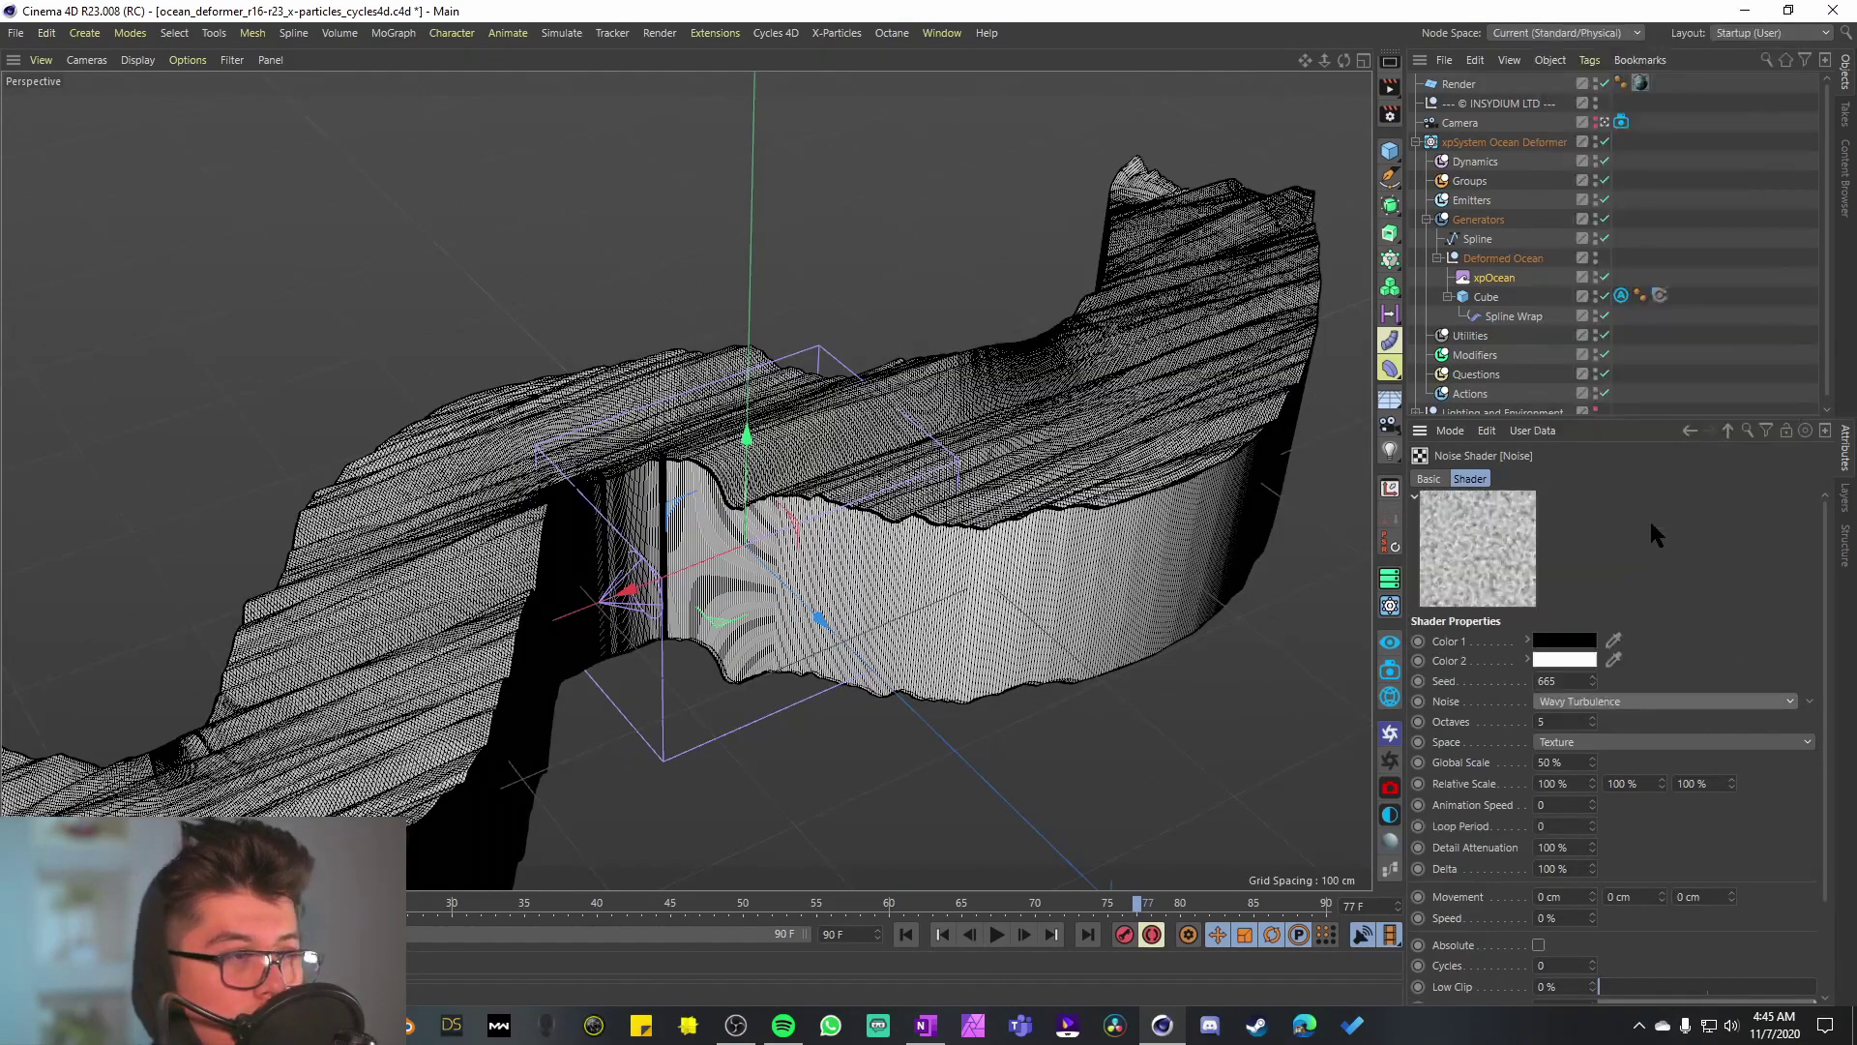
pyautogui.keyDown('alt'); pyautogui.moveTo(925, 429); pyautogui.dragTo(711, 546); pyautogui.keyUp('alt')
pyautogui.scroll(-3, 1702, 706)
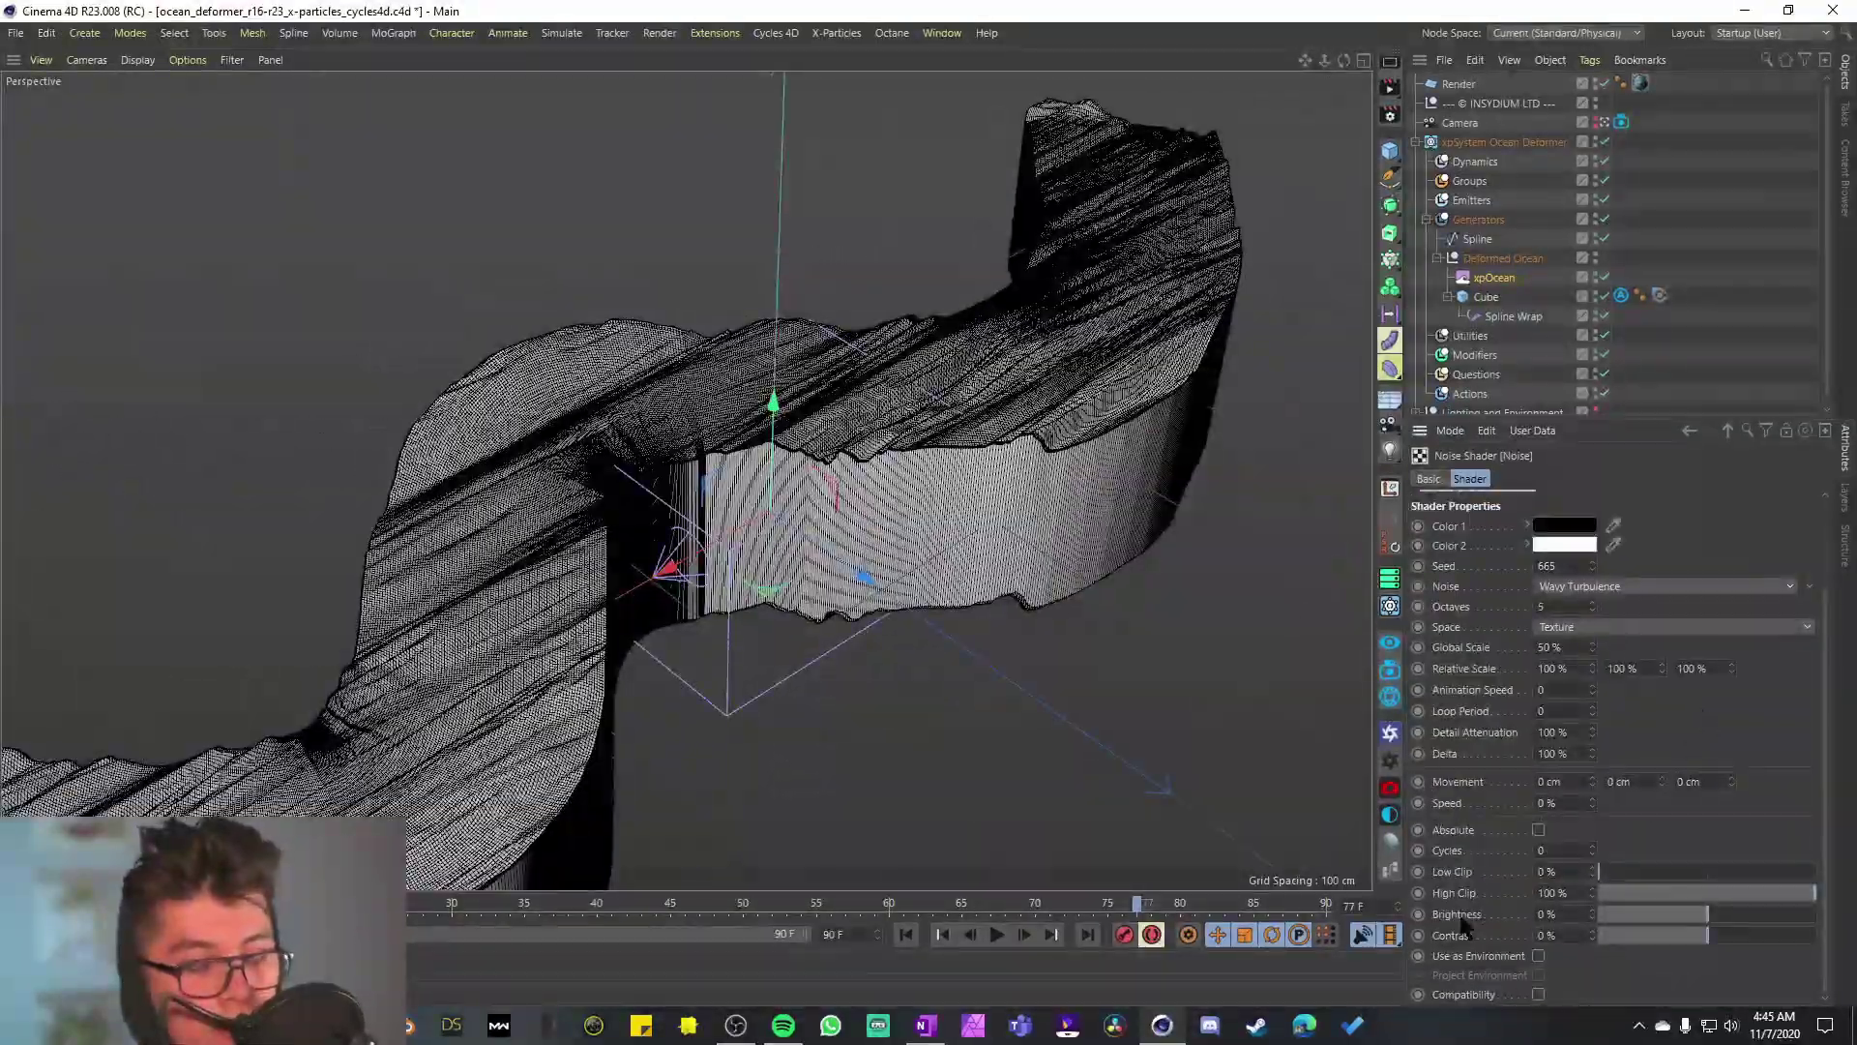
# Step: Try the UV (2D) space for the Noise shader, and undo the change
pyautogui.scroll(3, 1494, 907)
pyautogui.click(1660, 739)
pyautogui.click(1663, 760)
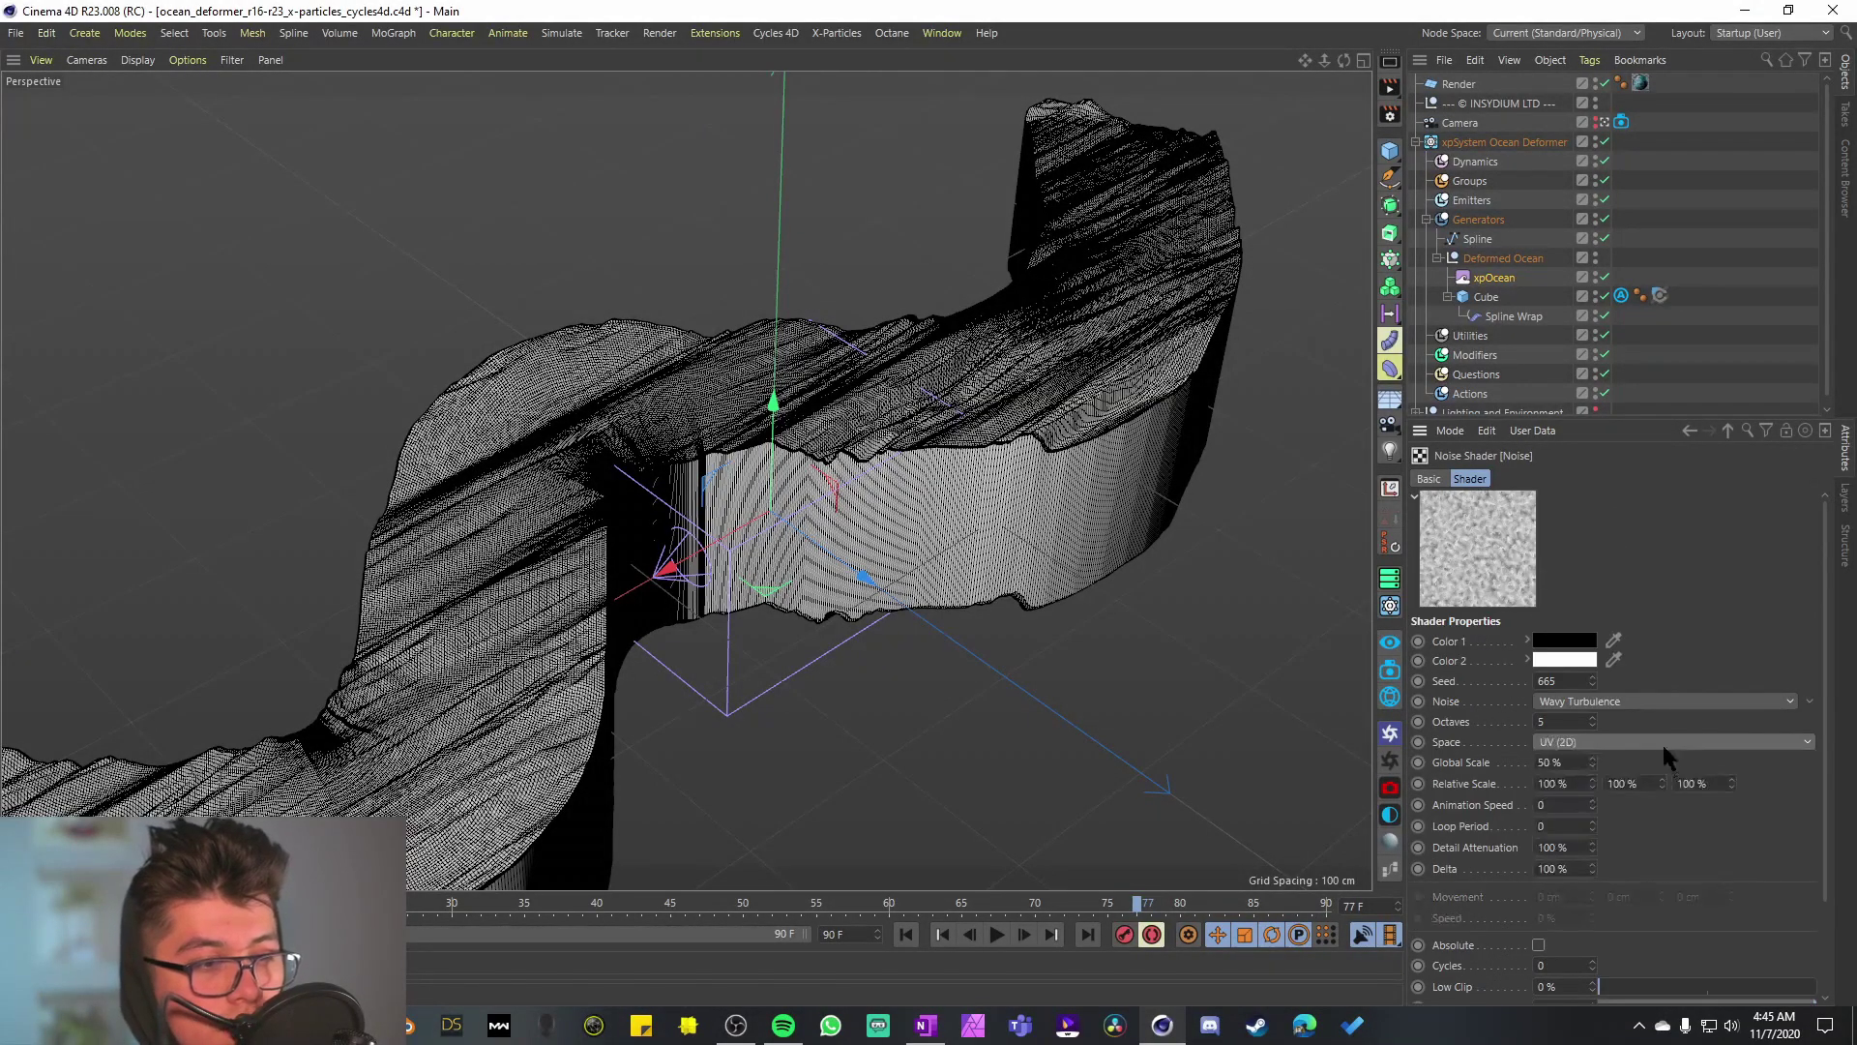
pyautogui.hotkey('ctrl', 'z')
# Step: Set the xpOcean noise type back to Tessendorf
pyautogui.scroll(-1, 1634, 740)
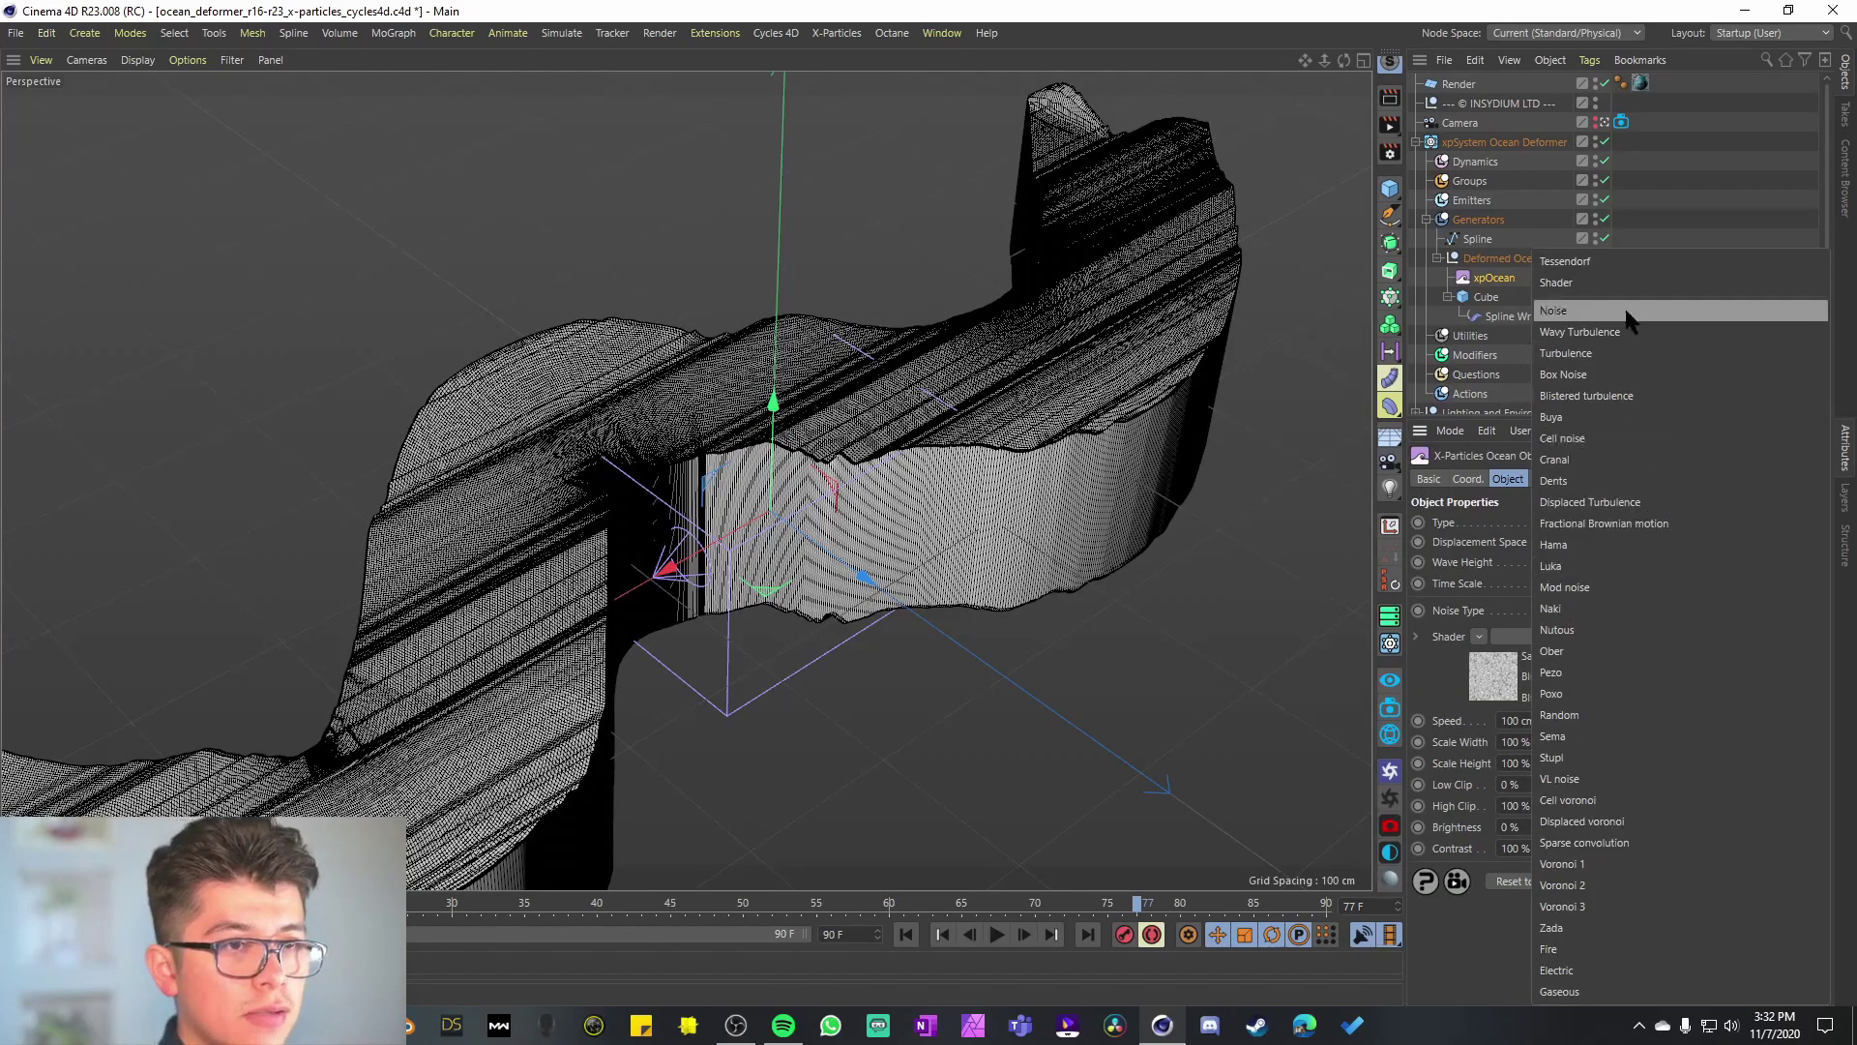
pyautogui.click(1598, 262)
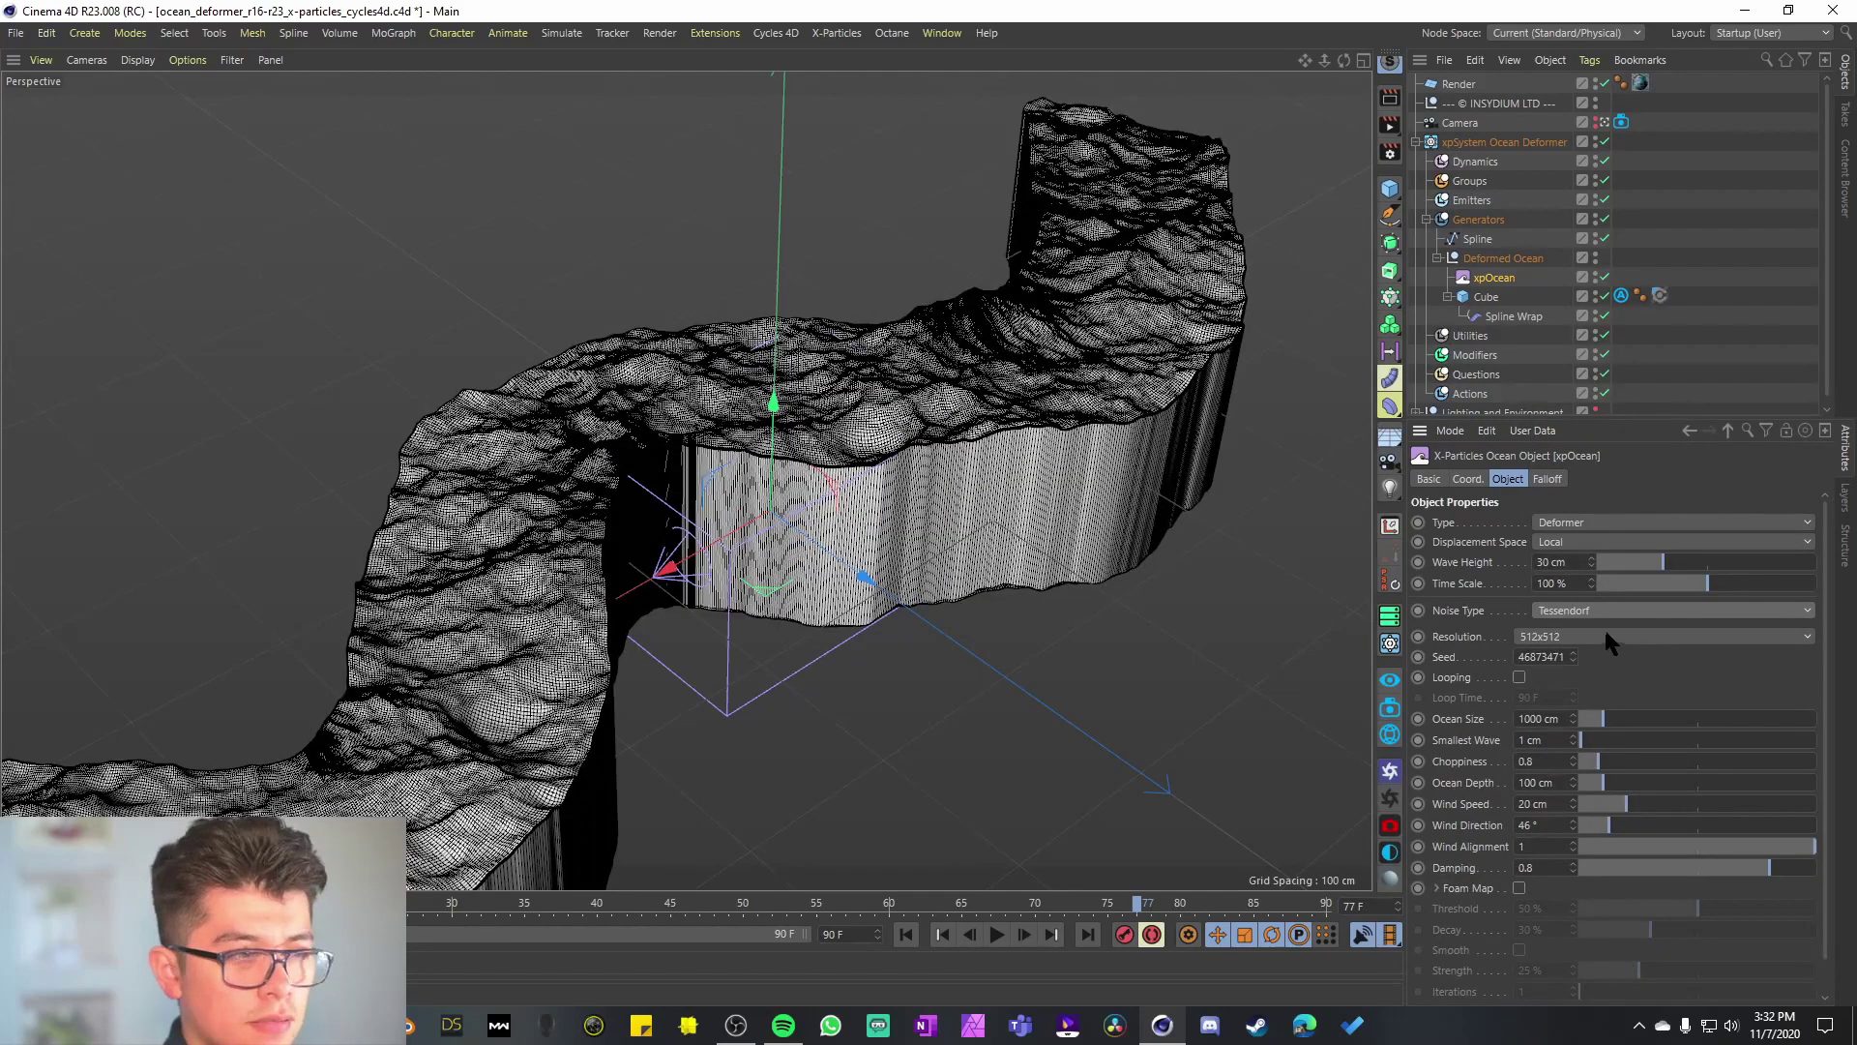
# Step: Review the settings of the Spline, the Spline Wrap and the Cube, including the cube's cyAttribute and material tags
pyautogui.click(1479, 240)
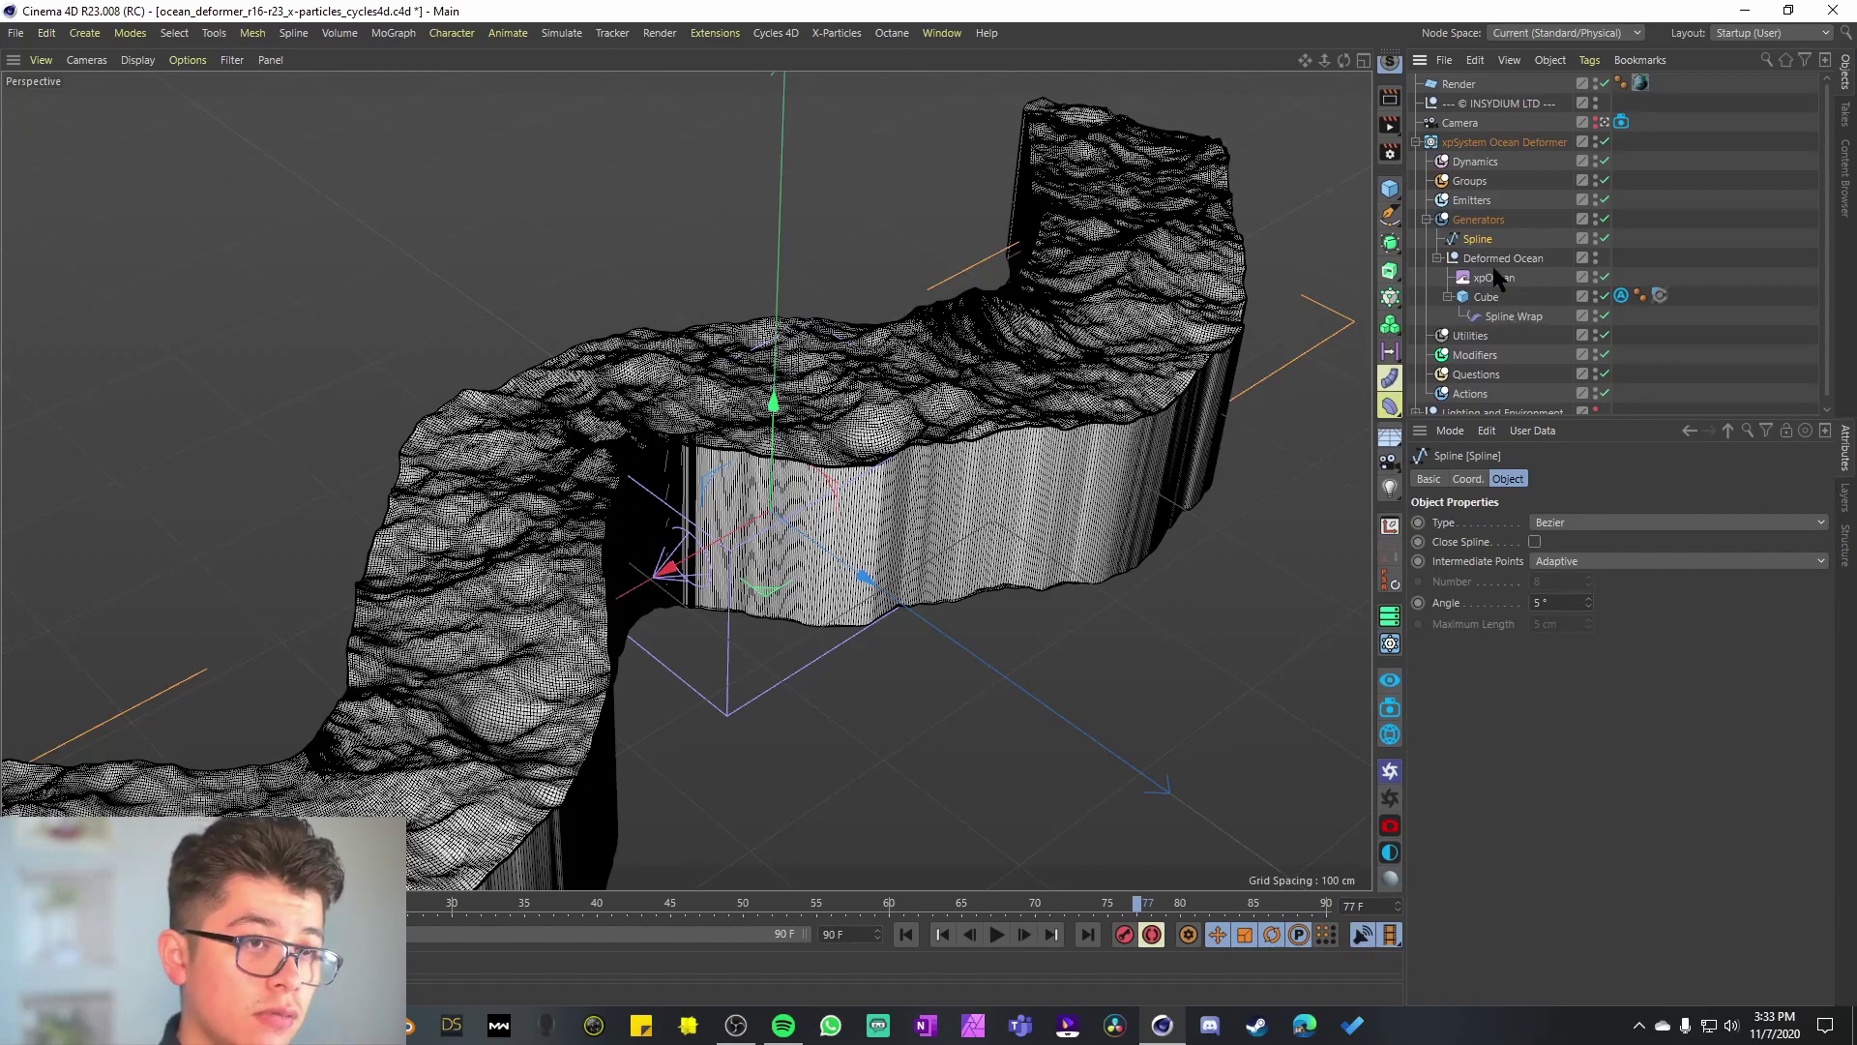
pyautogui.click(1512, 311)
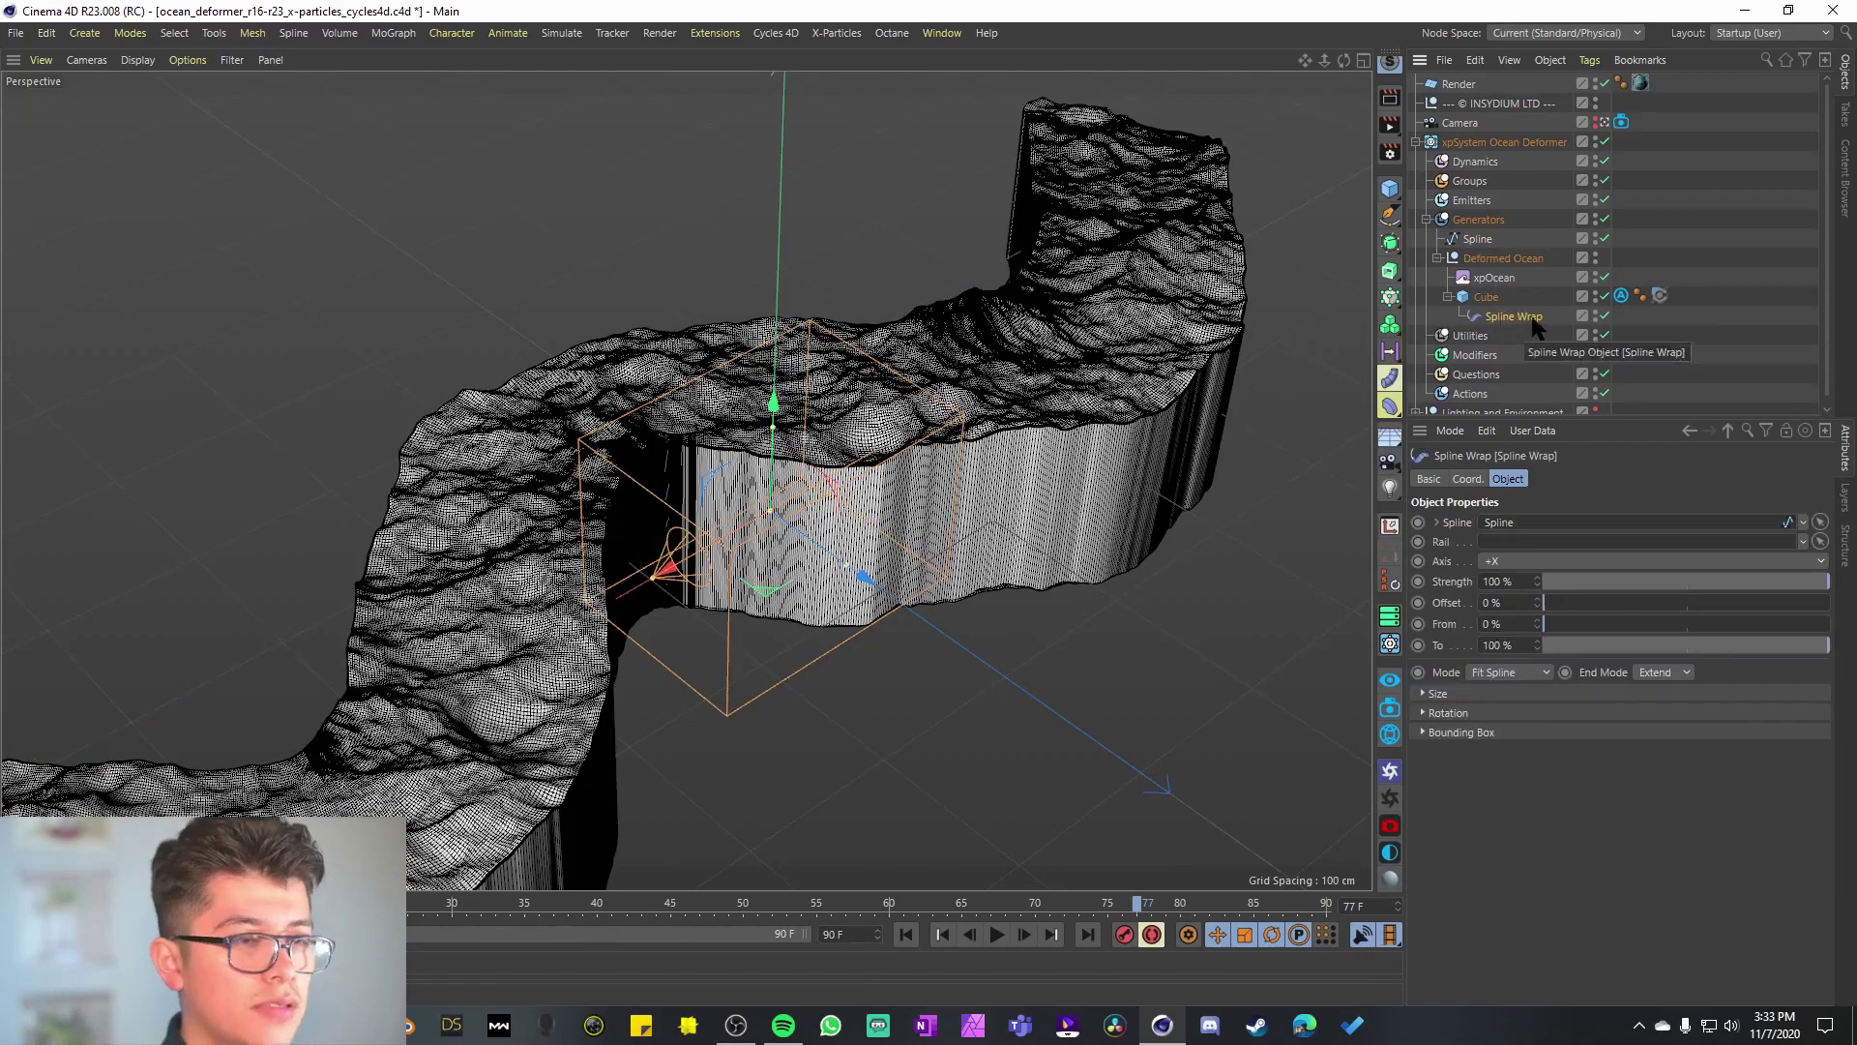
pyautogui.click(1490, 298)
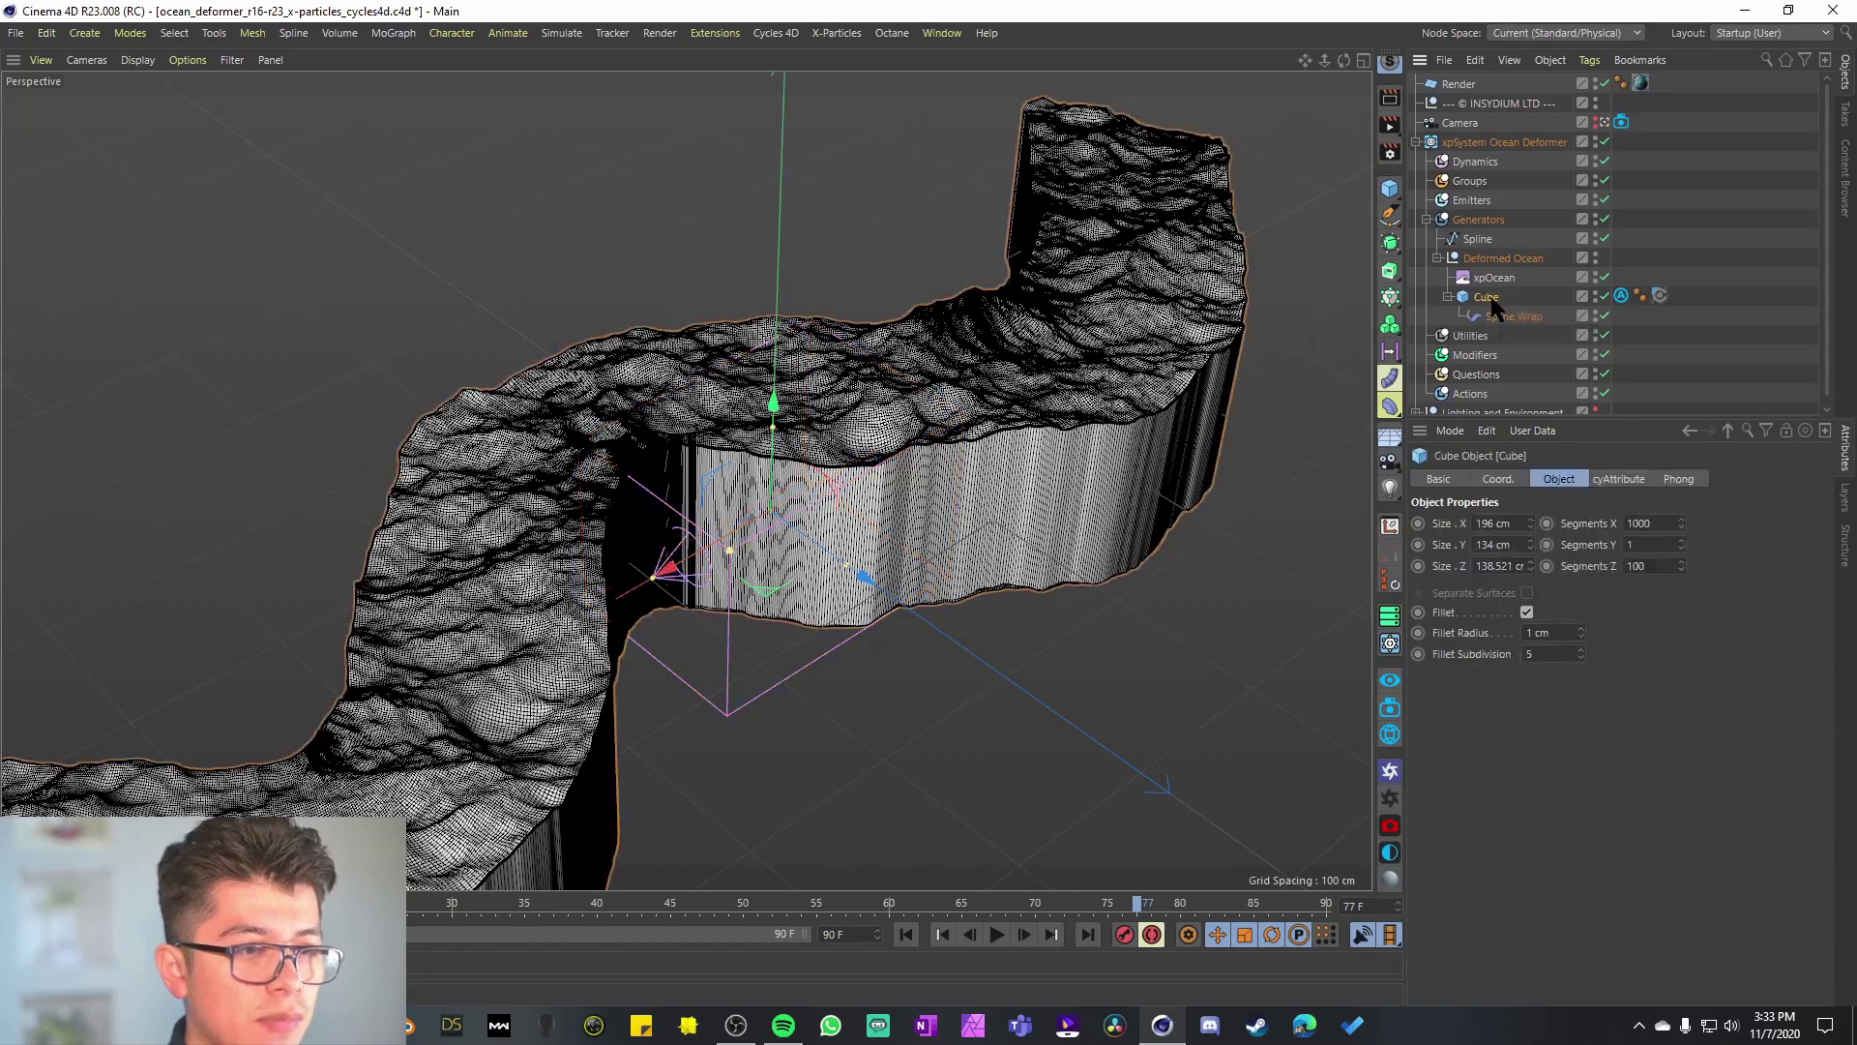
pyautogui.click(1611, 480)
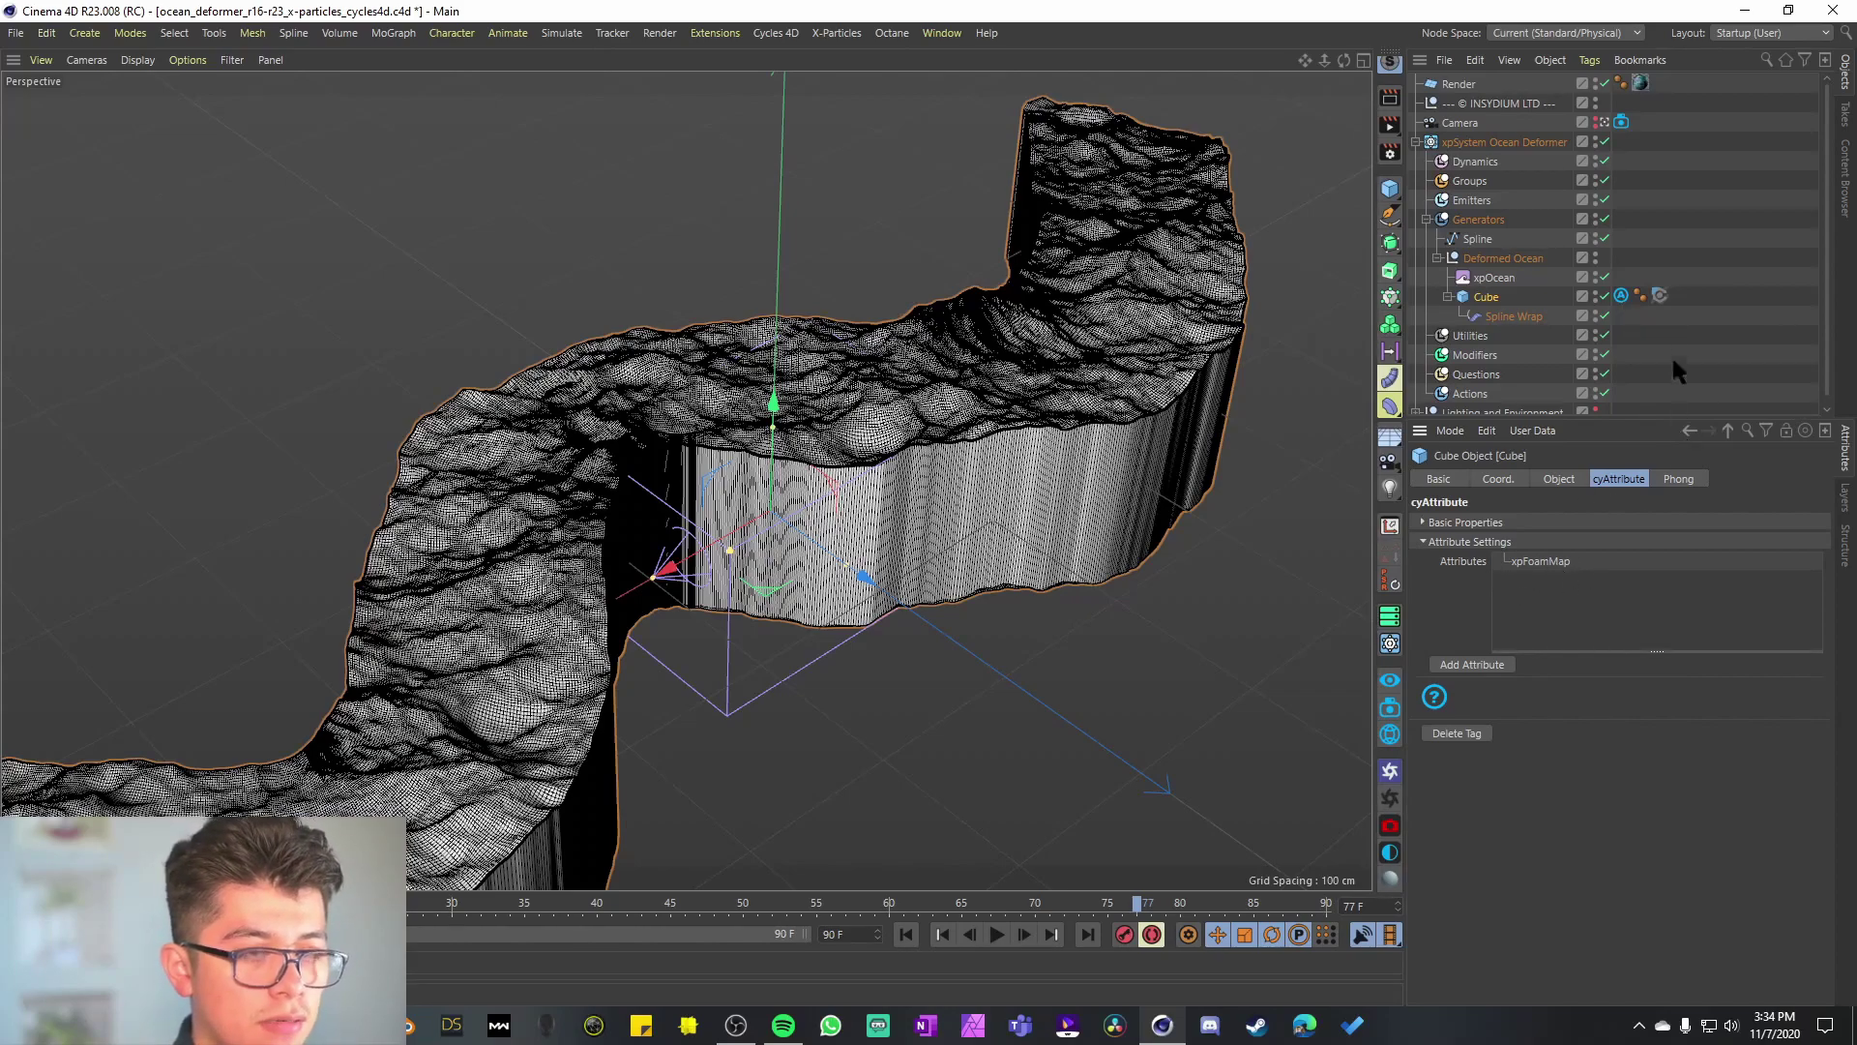
pyautogui.click(1658, 295)
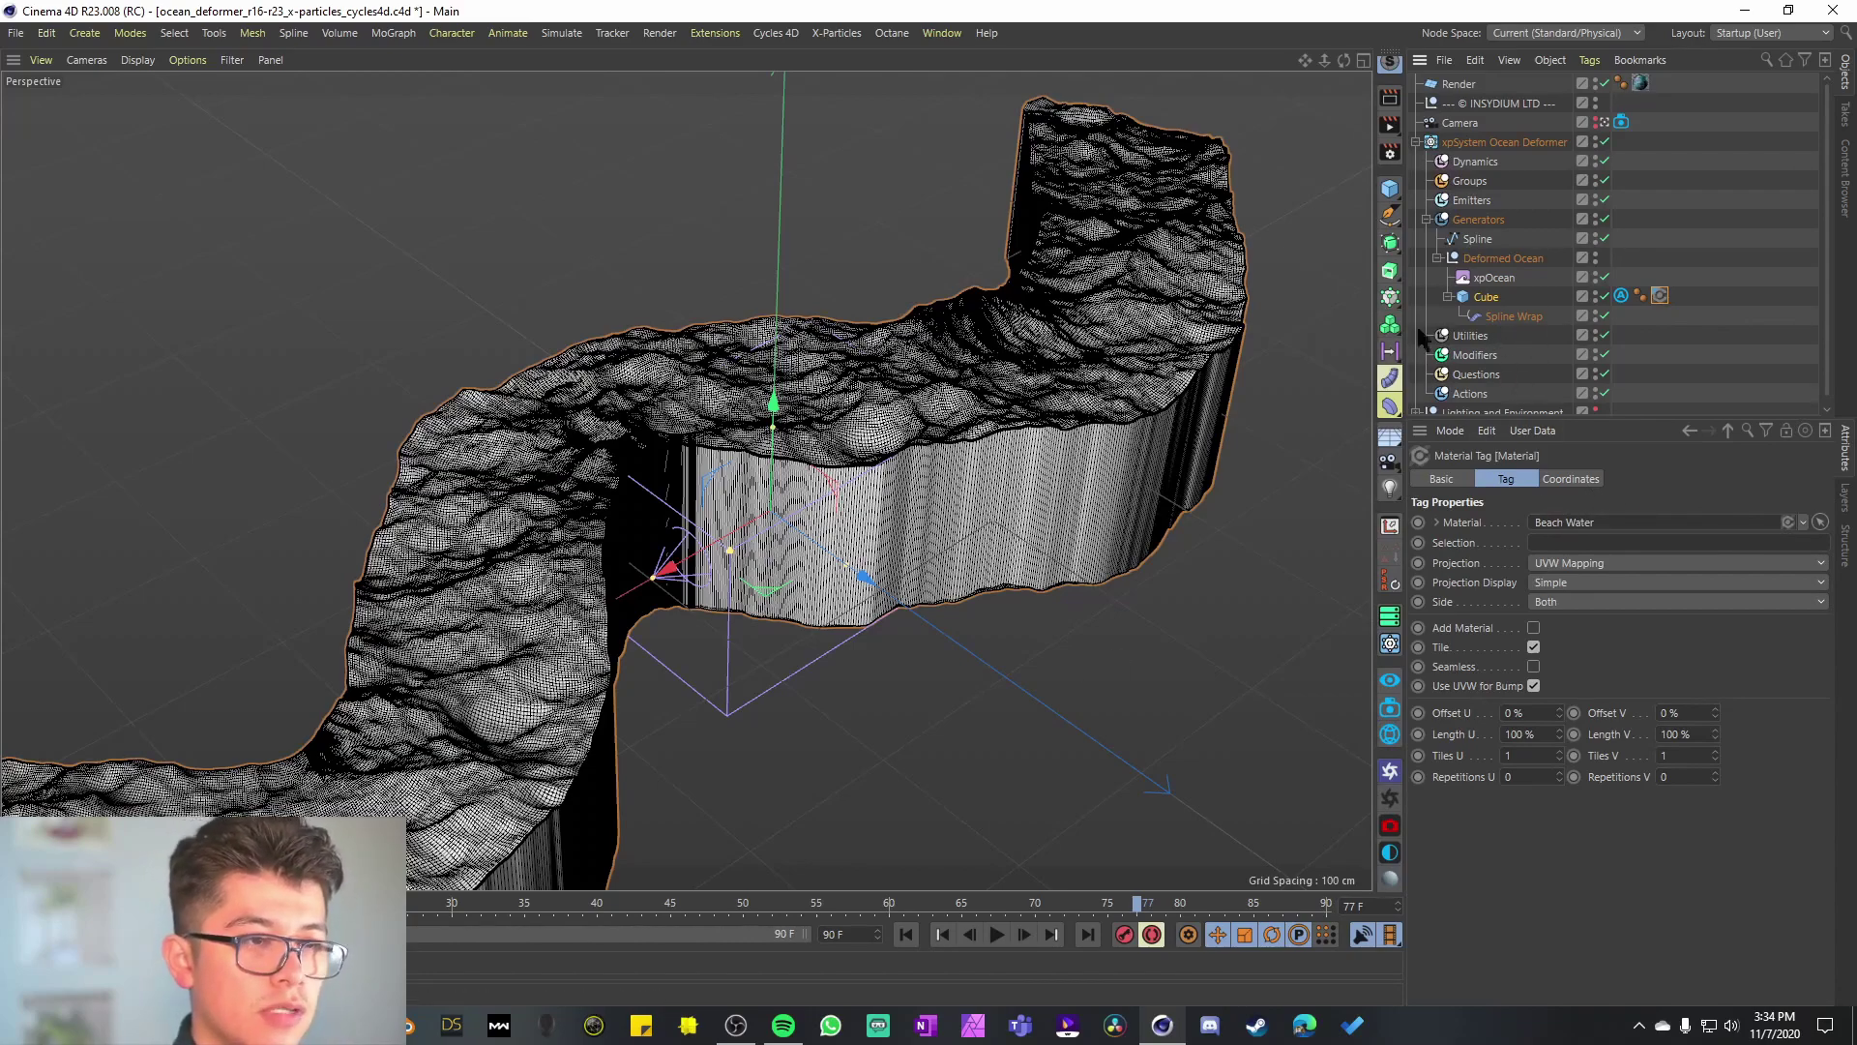
# Step: Set the xpOcean resolution to 64x64
pyautogui.click(1509, 279)
pyautogui.click(1584, 634)
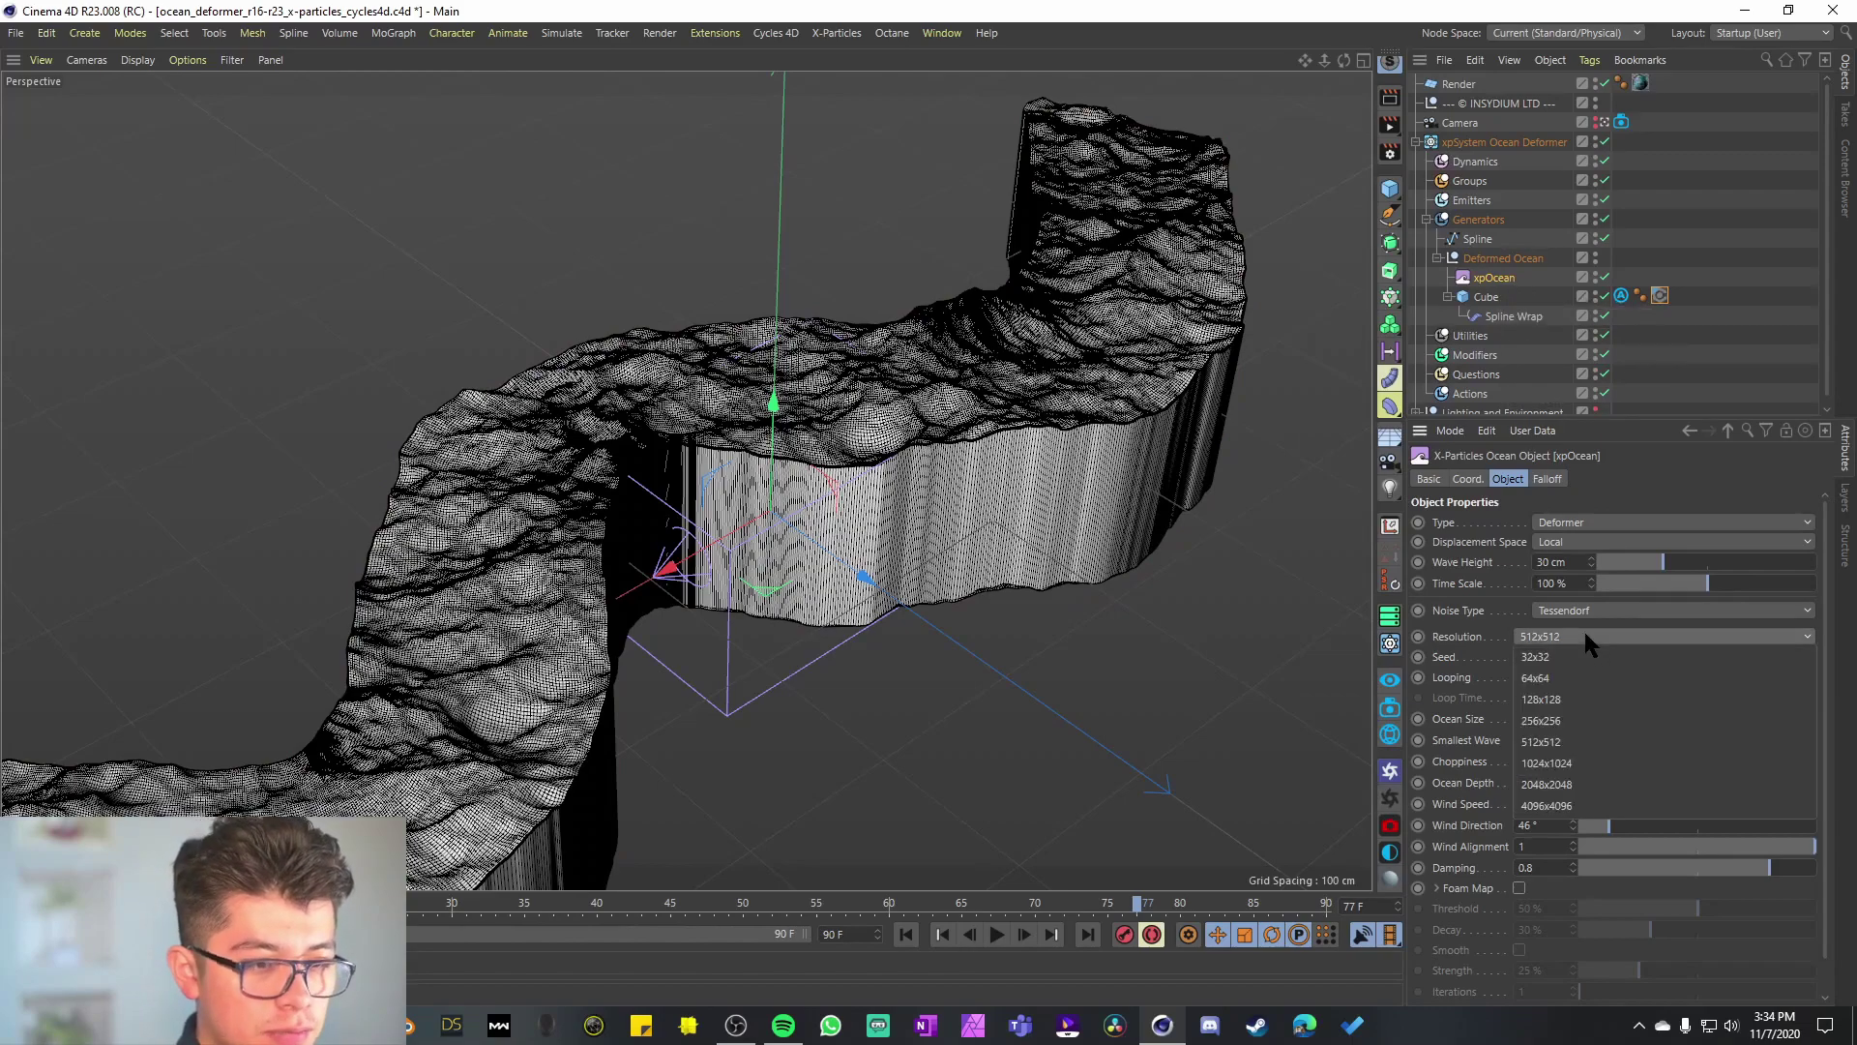
pyautogui.click(1581, 678)
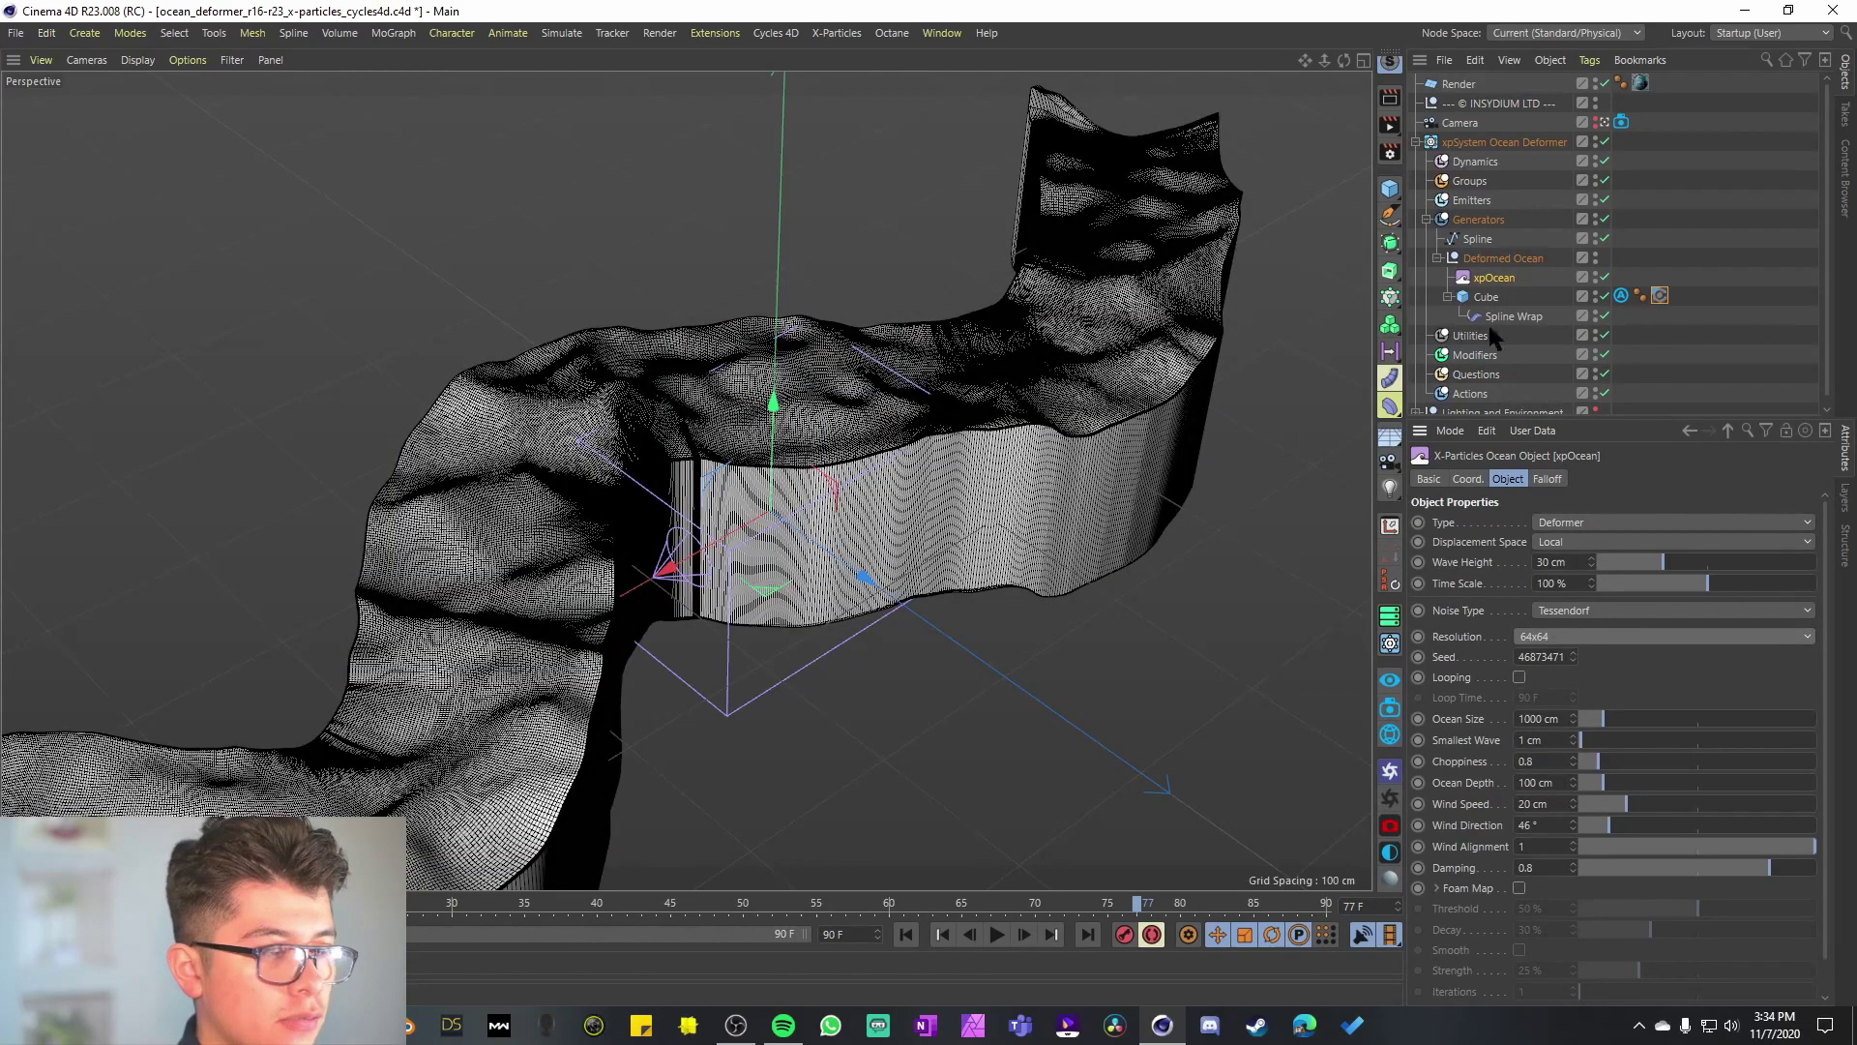
# Step: Resize the Cube to about 56 cm in Y and about 195 cm in Z, and inspect the deformed ocean strip
pyautogui.click(1486, 297)
pyautogui.click(1555, 480)
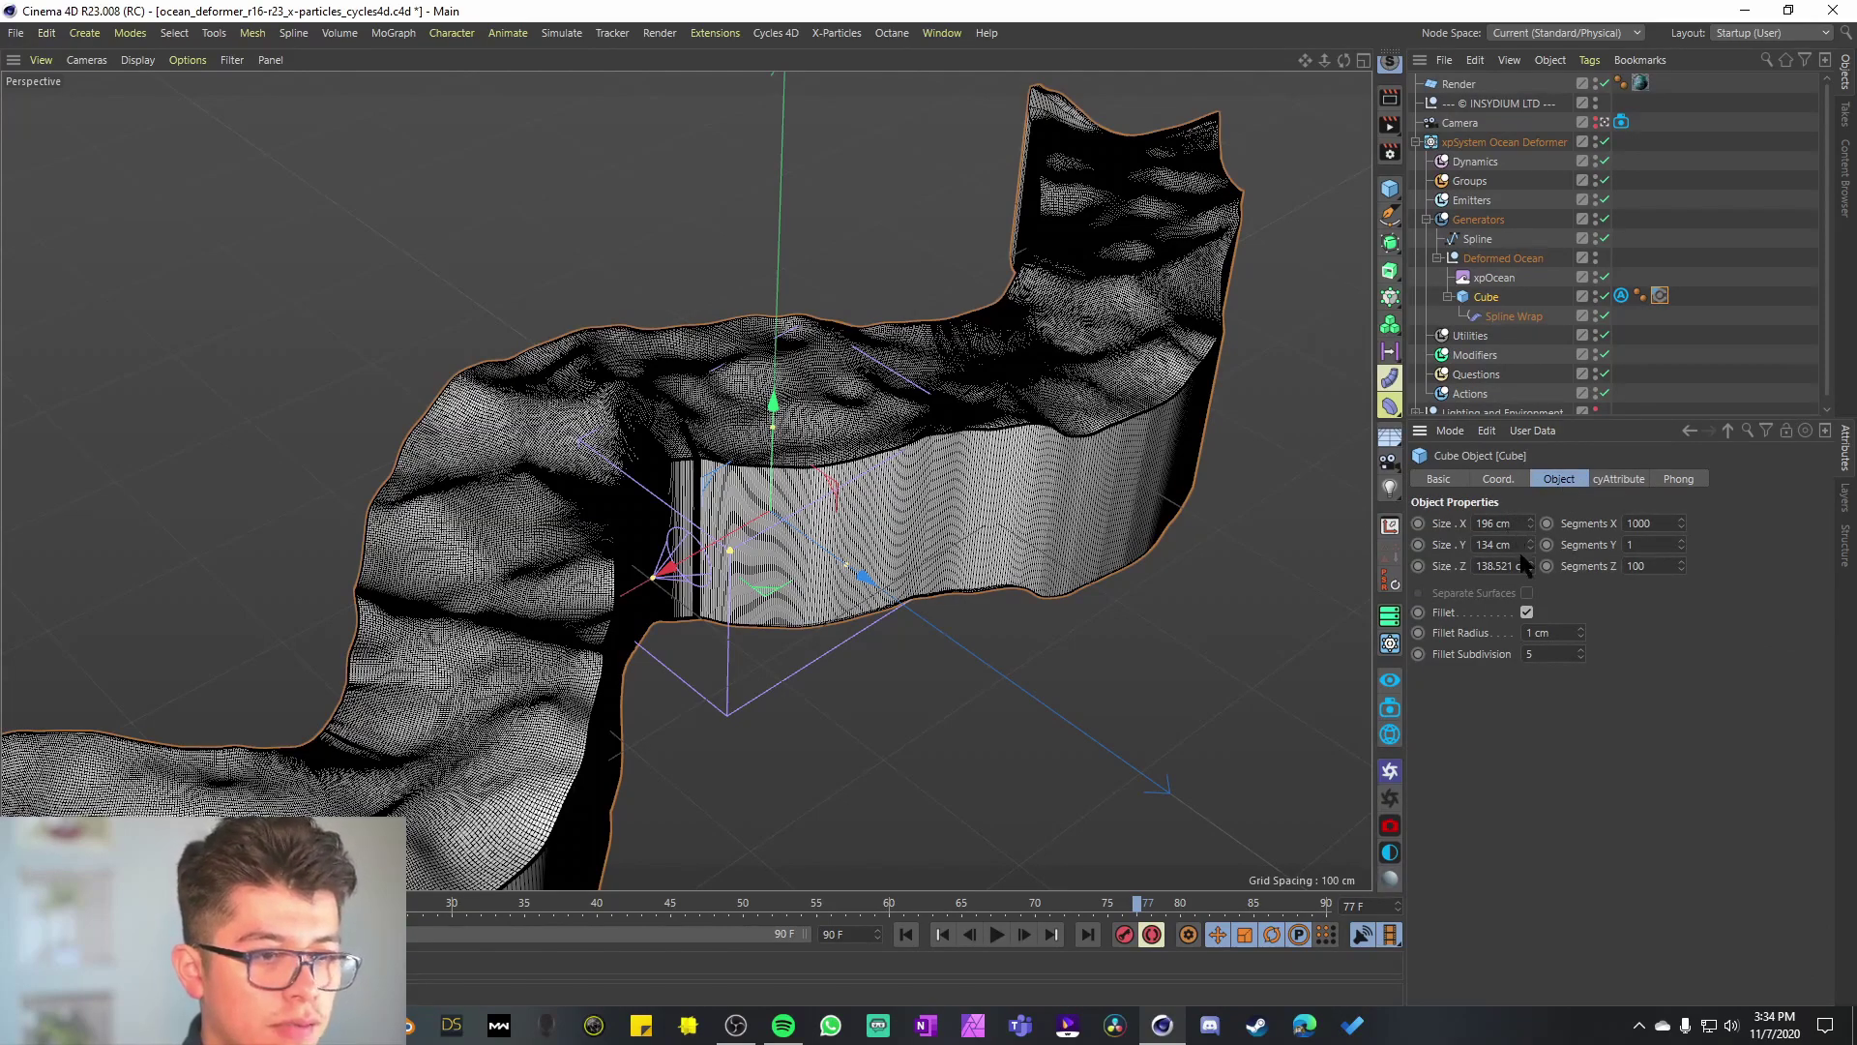
pyautogui.moveTo(848, 574); pyautogui.dragTo(890, 586)
pyautogui.moveTo(773, 428); pyautogui.dragTo(810, 473)
pyautogui.keyDown('alt'); pyautogui.moveTo(916, 522); pyautogui.dragTo(511, 549); pyautogui.keyUp('alt')
pyautogui.keyDown('alt'); pyautogui.moveTo(875, 469); pyautogui.dragTo(803, 580); pyautogui.keyUp('alt')
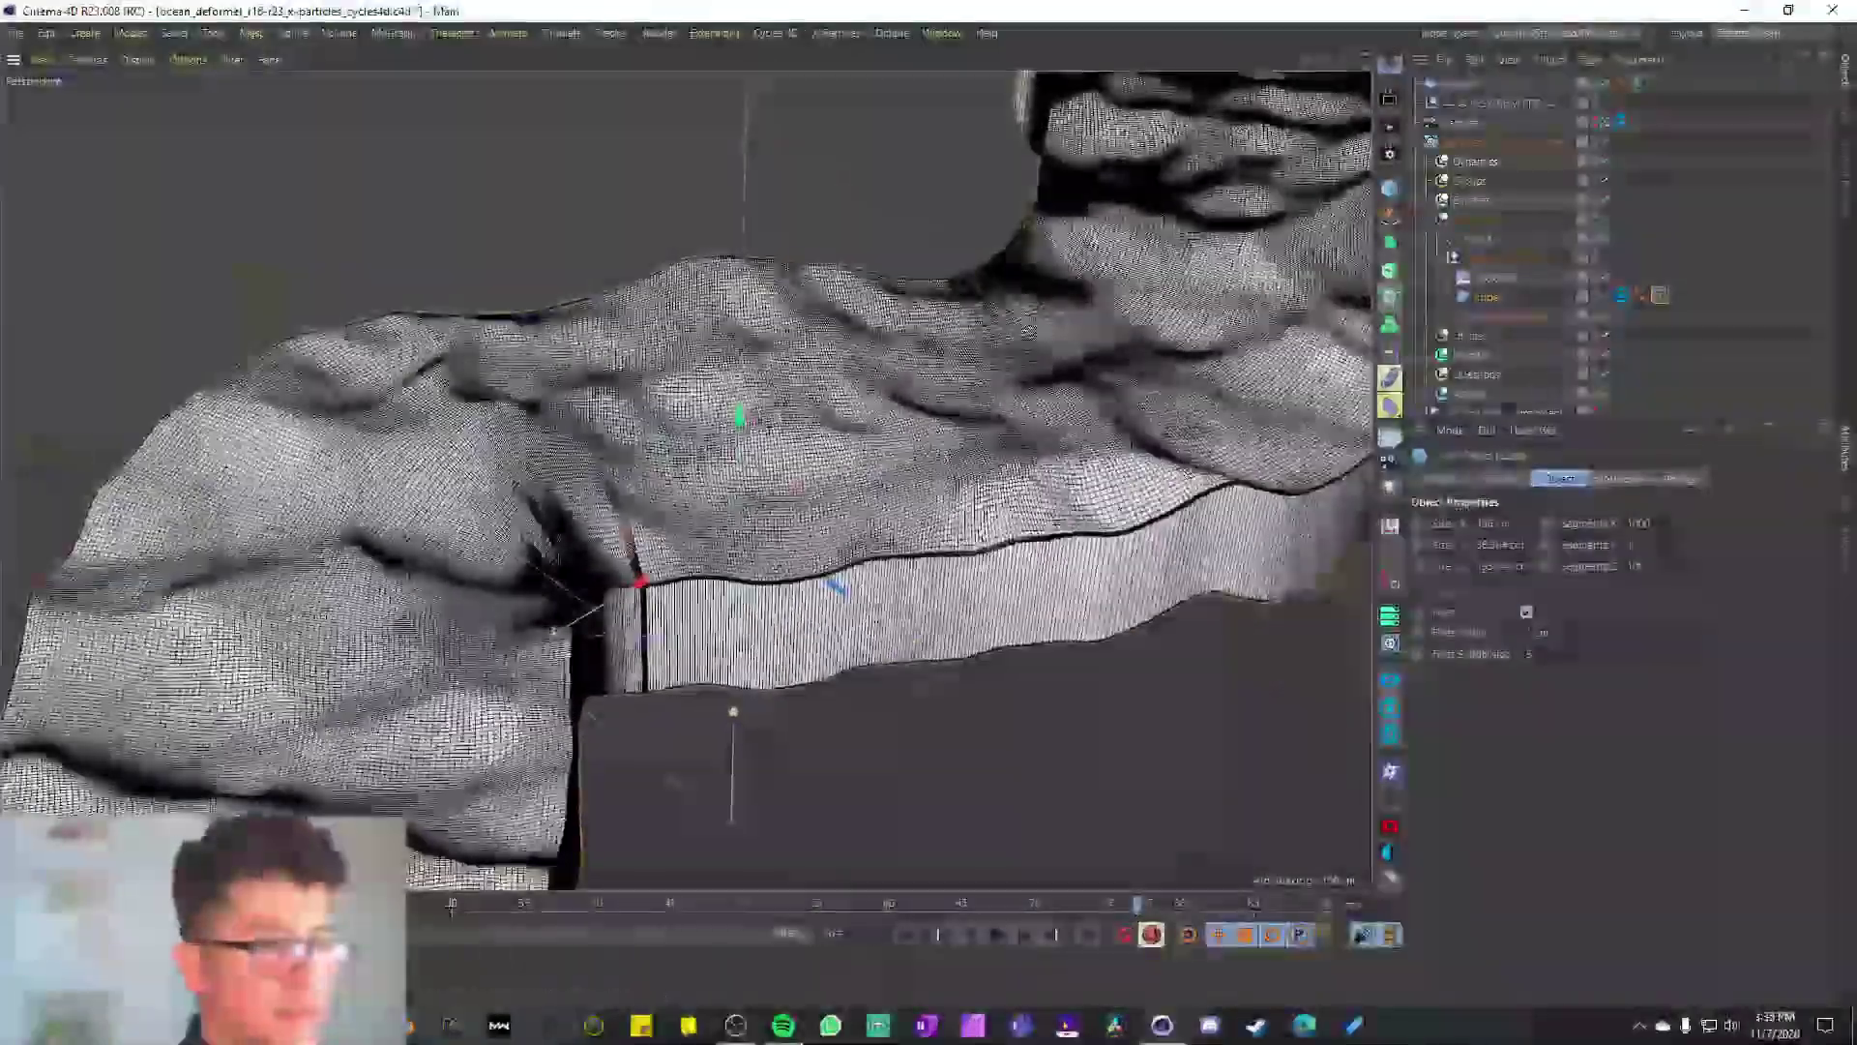
pyautogui.click(1495, 277)
pyautogui.click(1492, 299)
pyautogui.keyDown('alt'); pyautogui.moveTo(870, 481); pyautogui.dragTo(845, 471); pyautogui.keyUp('alt')
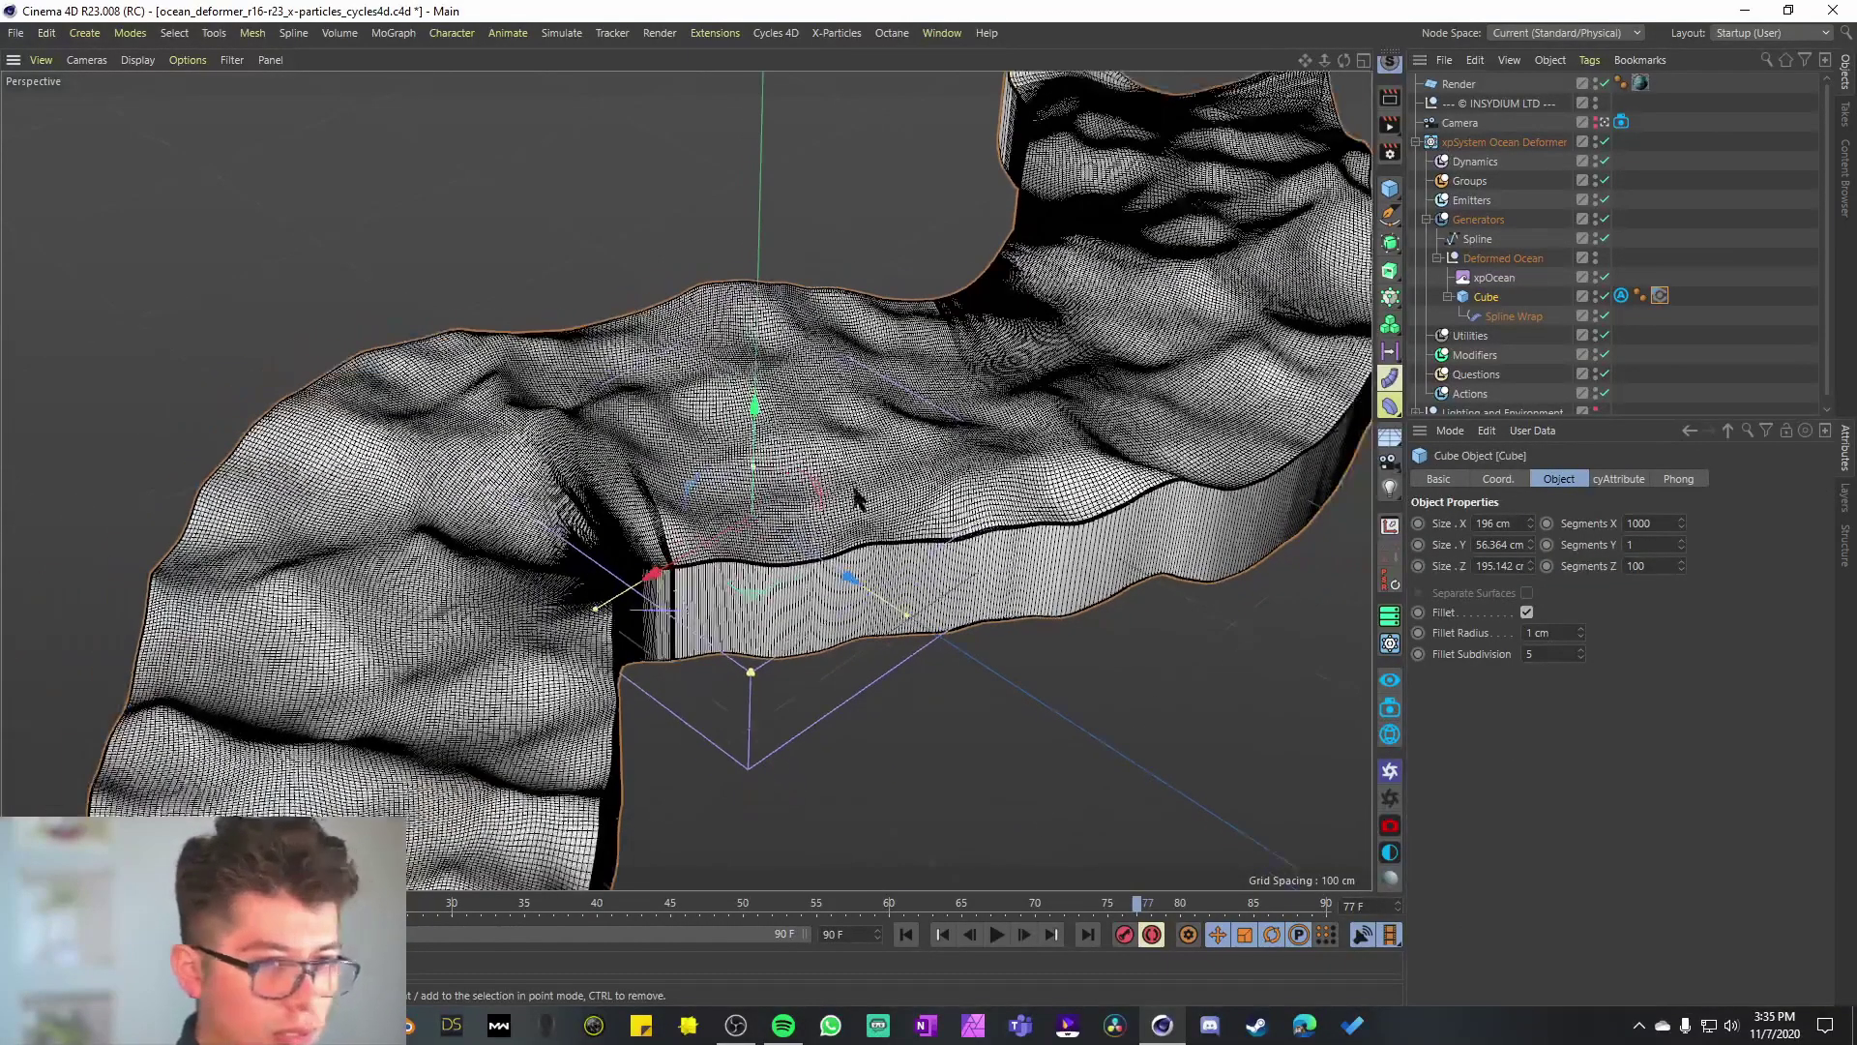
pyautogui.scroll(-1, 855, 492)
pyautogui.scroll(-2, 1248, 319)
# Step: Add a Circle spline and set its plane to XZ
pyautogui.click(1392, 221)
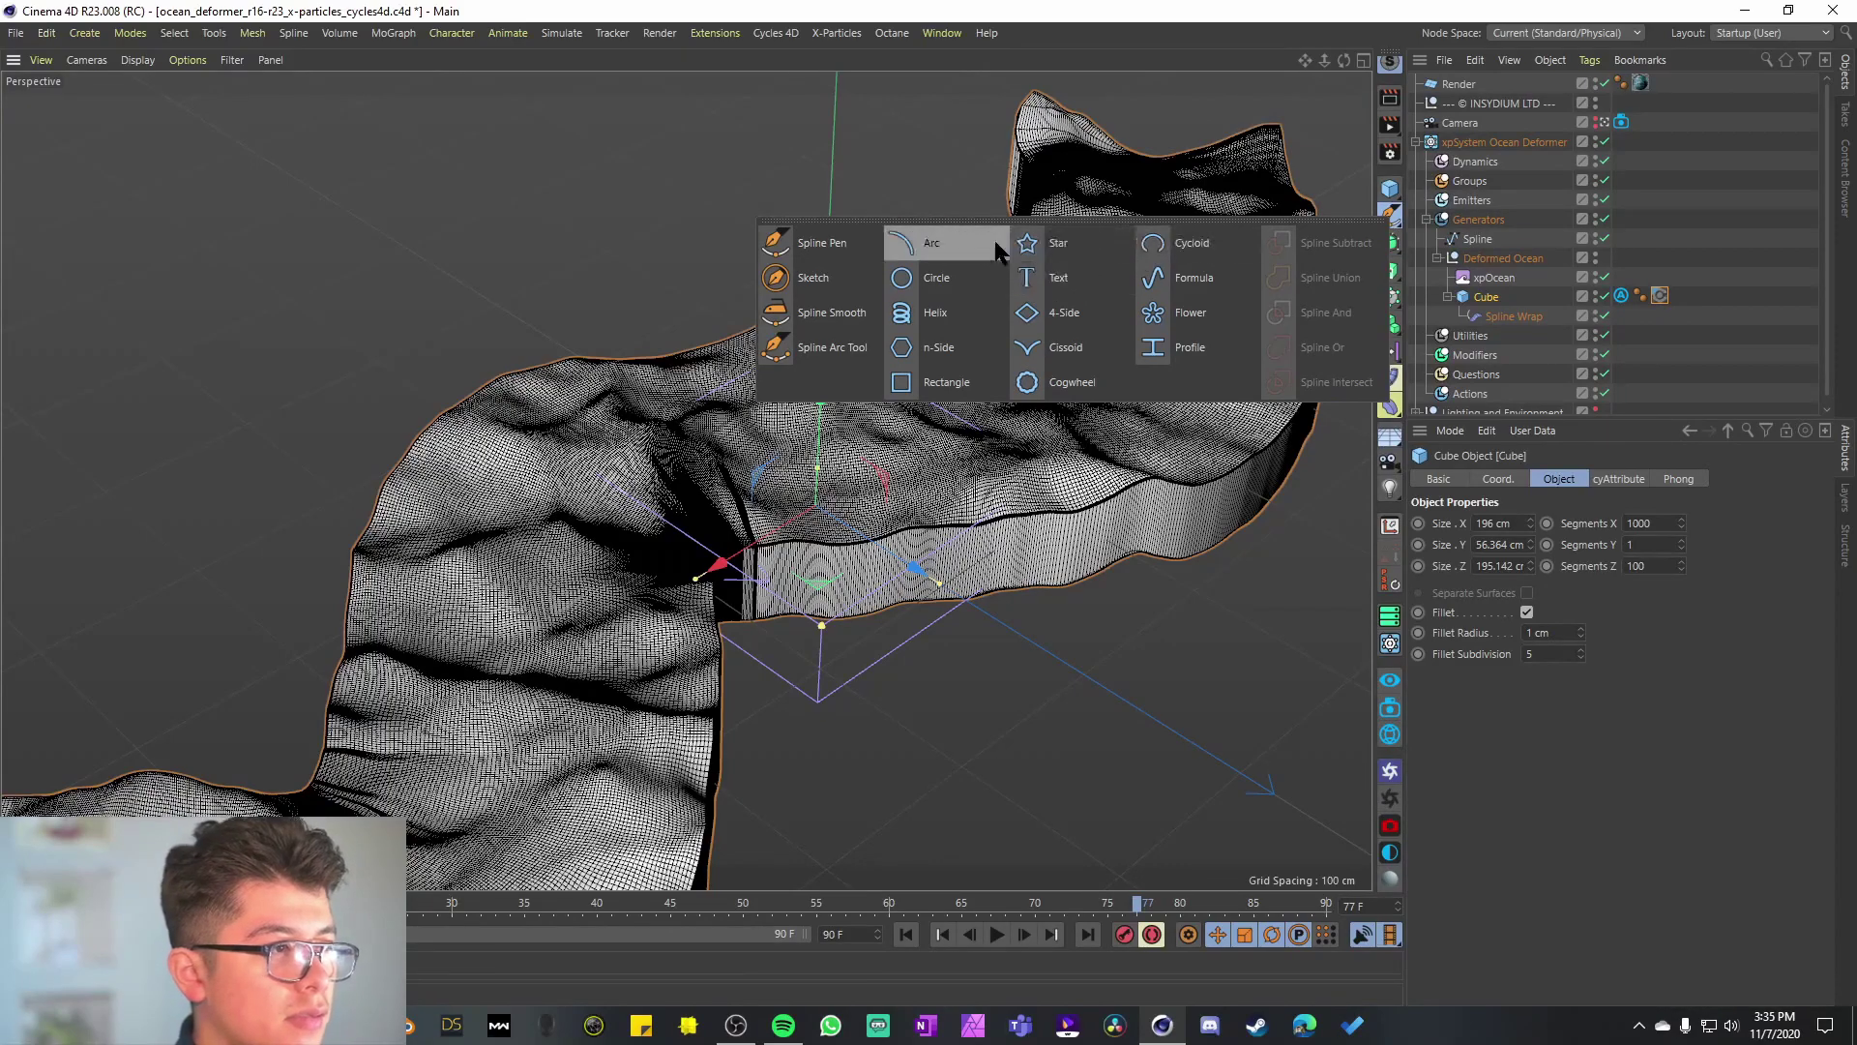
pyautogui.click(947, 275)
pyautogui.scroll(-2, 1565, 621)
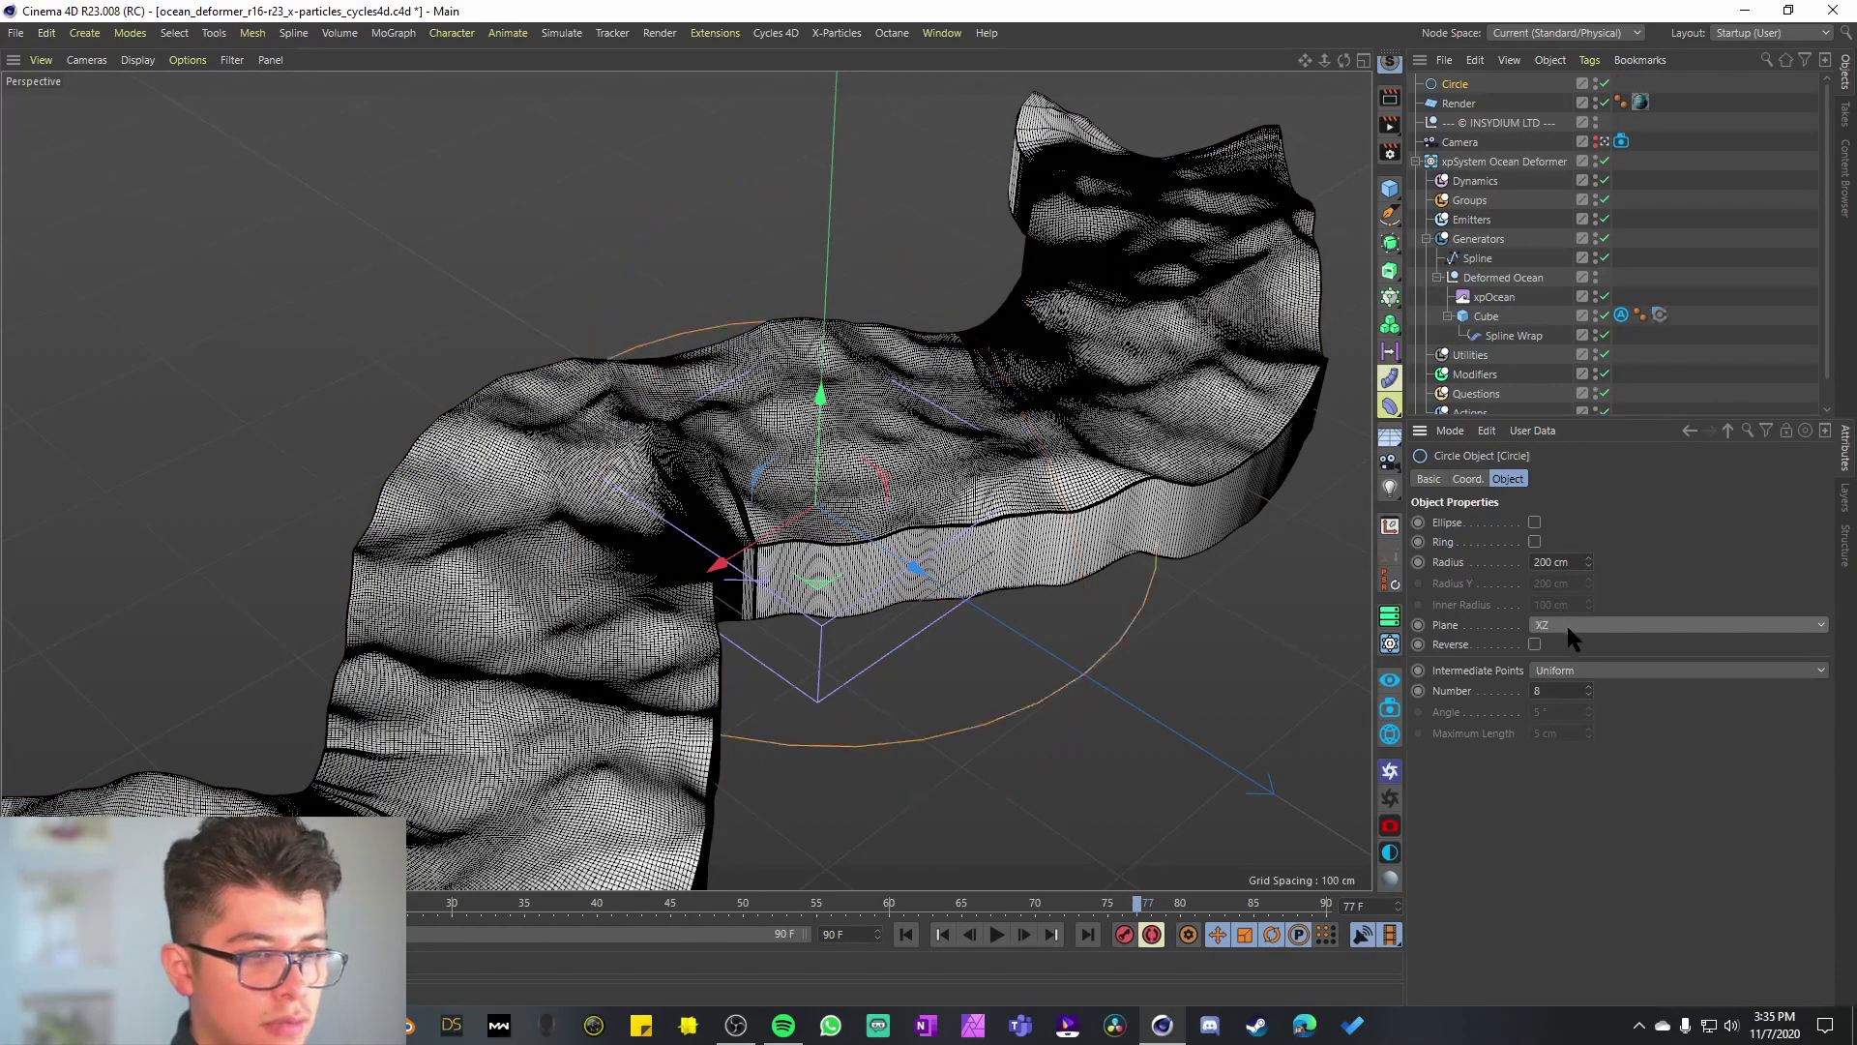
# Step: Assign the Circle as the Spline Wrap's spline and inspect the ring-shaped ocean
pyautogui.click(1509, 336)
pyautogui.moveTo(1482, 244); pyautogui.dragTo(1544, 443)
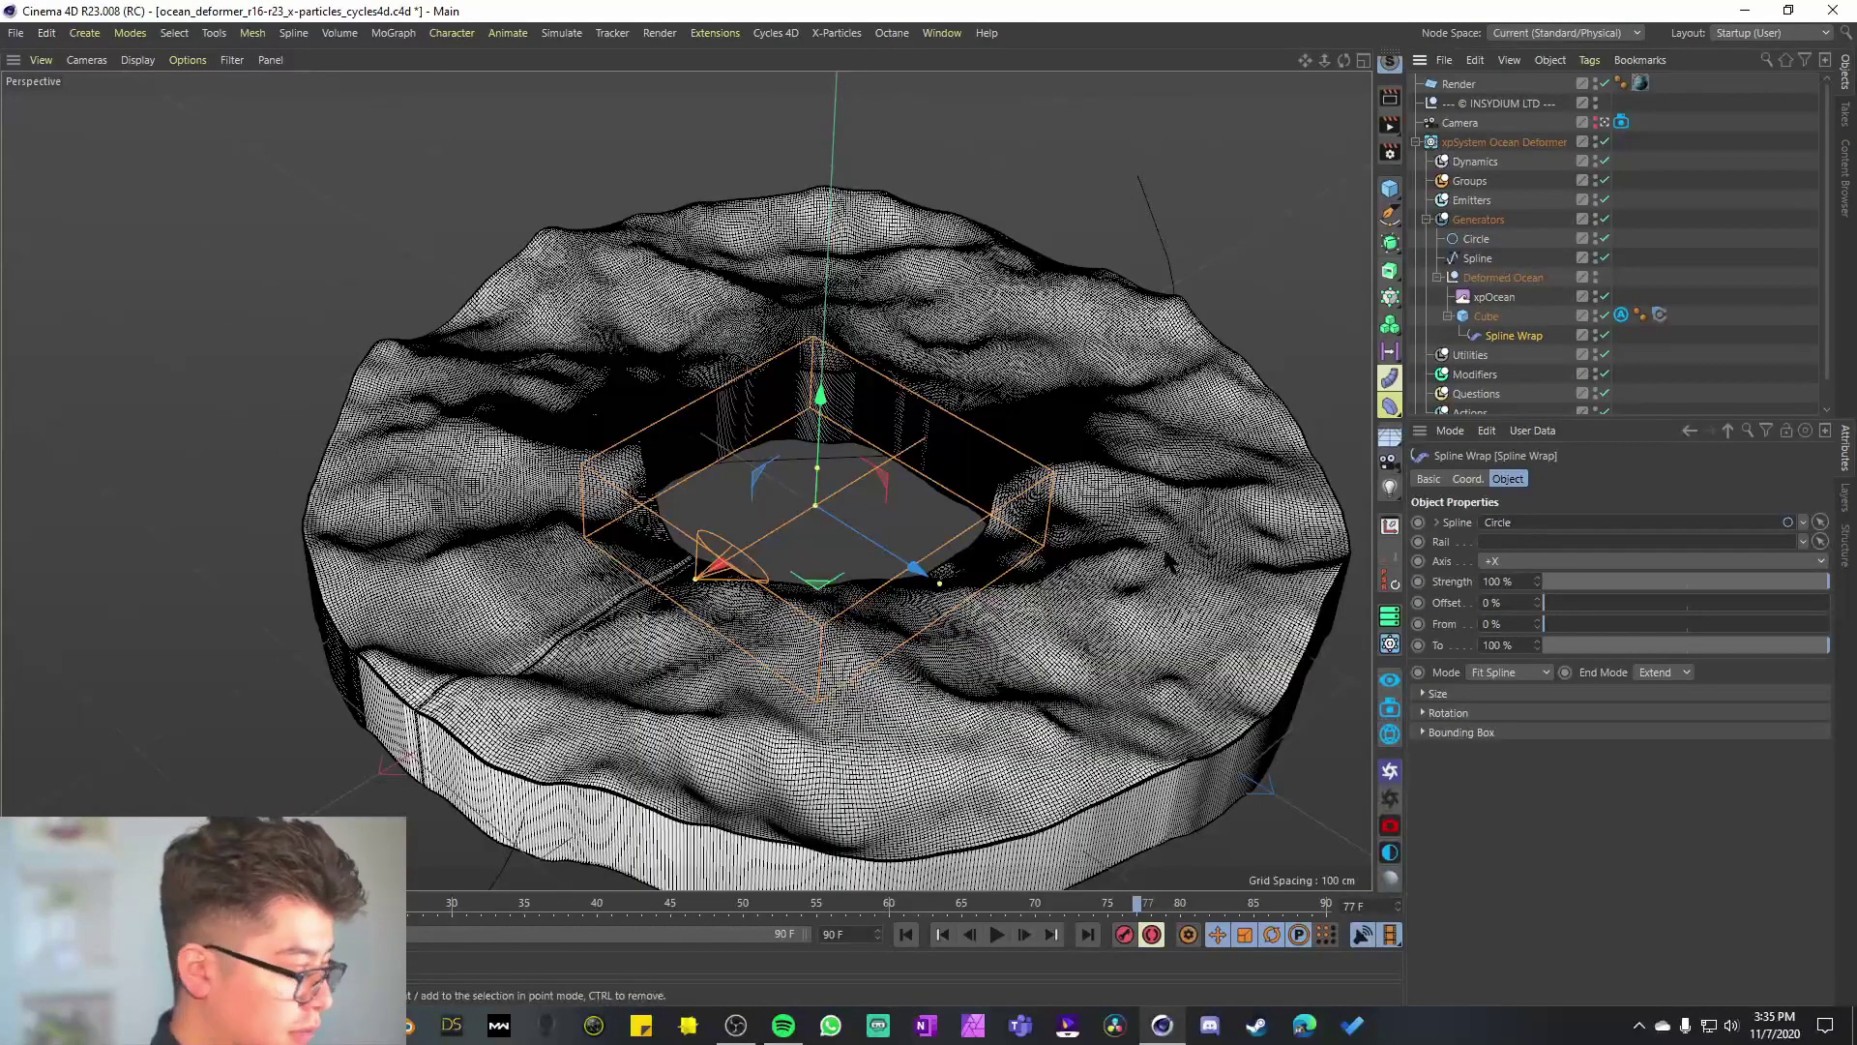
pyautogui.keyDown('alt'); pyautogui.moveTo(1168, 563); pyautogui.dragTo(1080, 464); pyautogui.keyUp('alt')
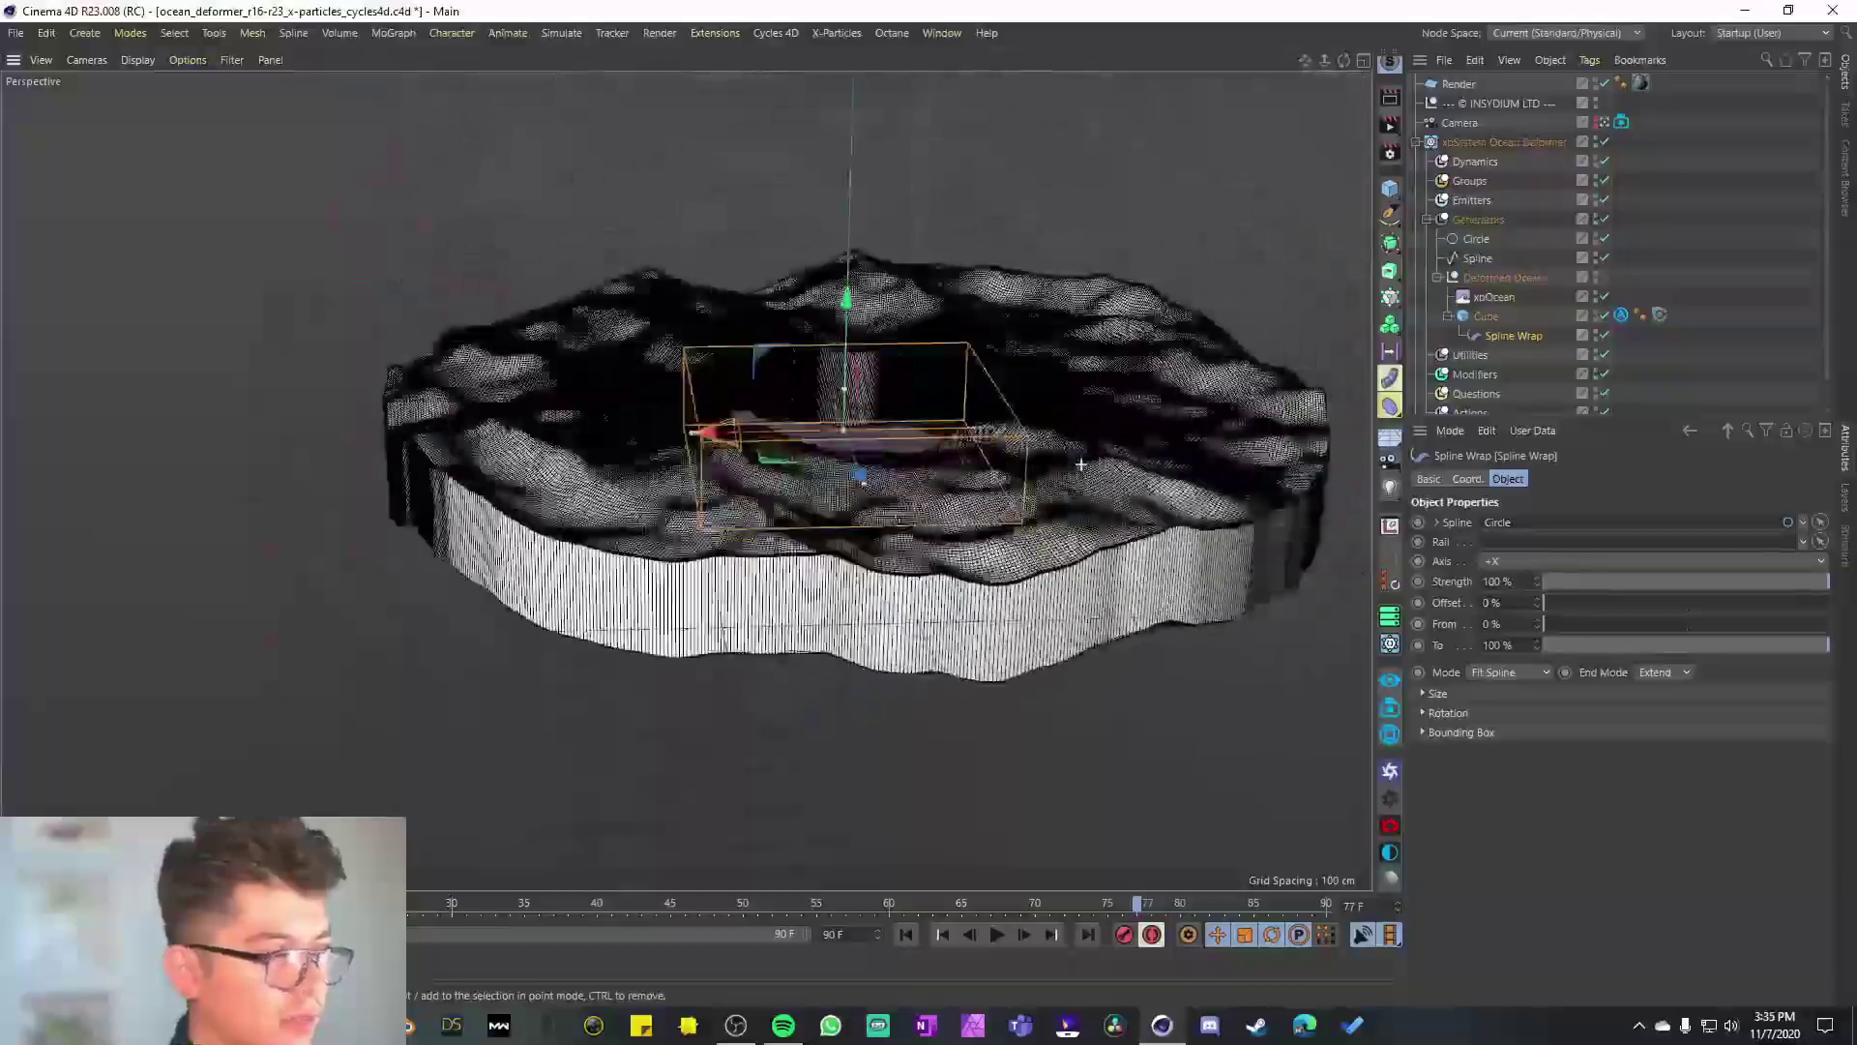
pyautogui.keyDown('alt'); pyautogui.moveTo(653, 426); pyautogui.dragTo(684, 481, button='middle'); pyautogui.keyUp('alt')
pyautogui.keyDown('alt'); pyautogui.moveTo(684, 481); pyautogui.dragTo(890, 532); pyautogui.keyUp('alt')
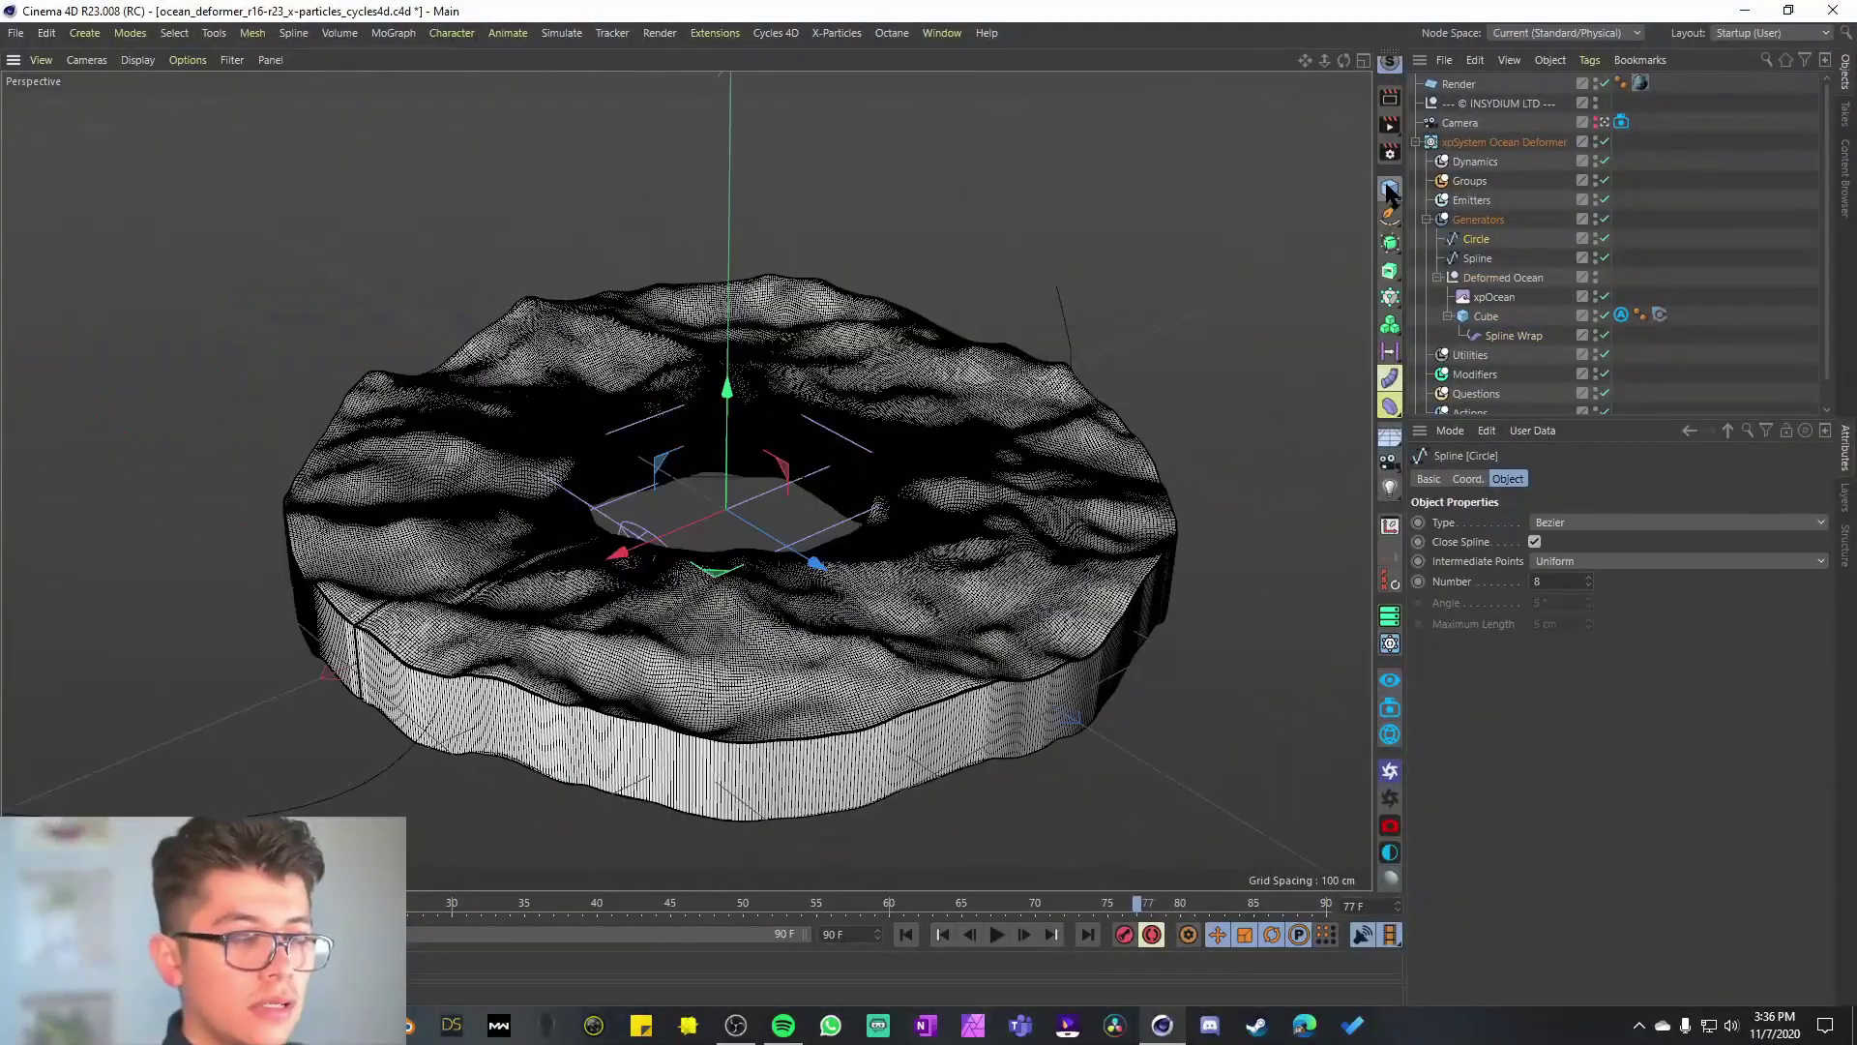
# Step: Add a Sphere and place it in the Deformed Ocean group between xpOcean and the Cube
pyautogui.click(1389, 191)
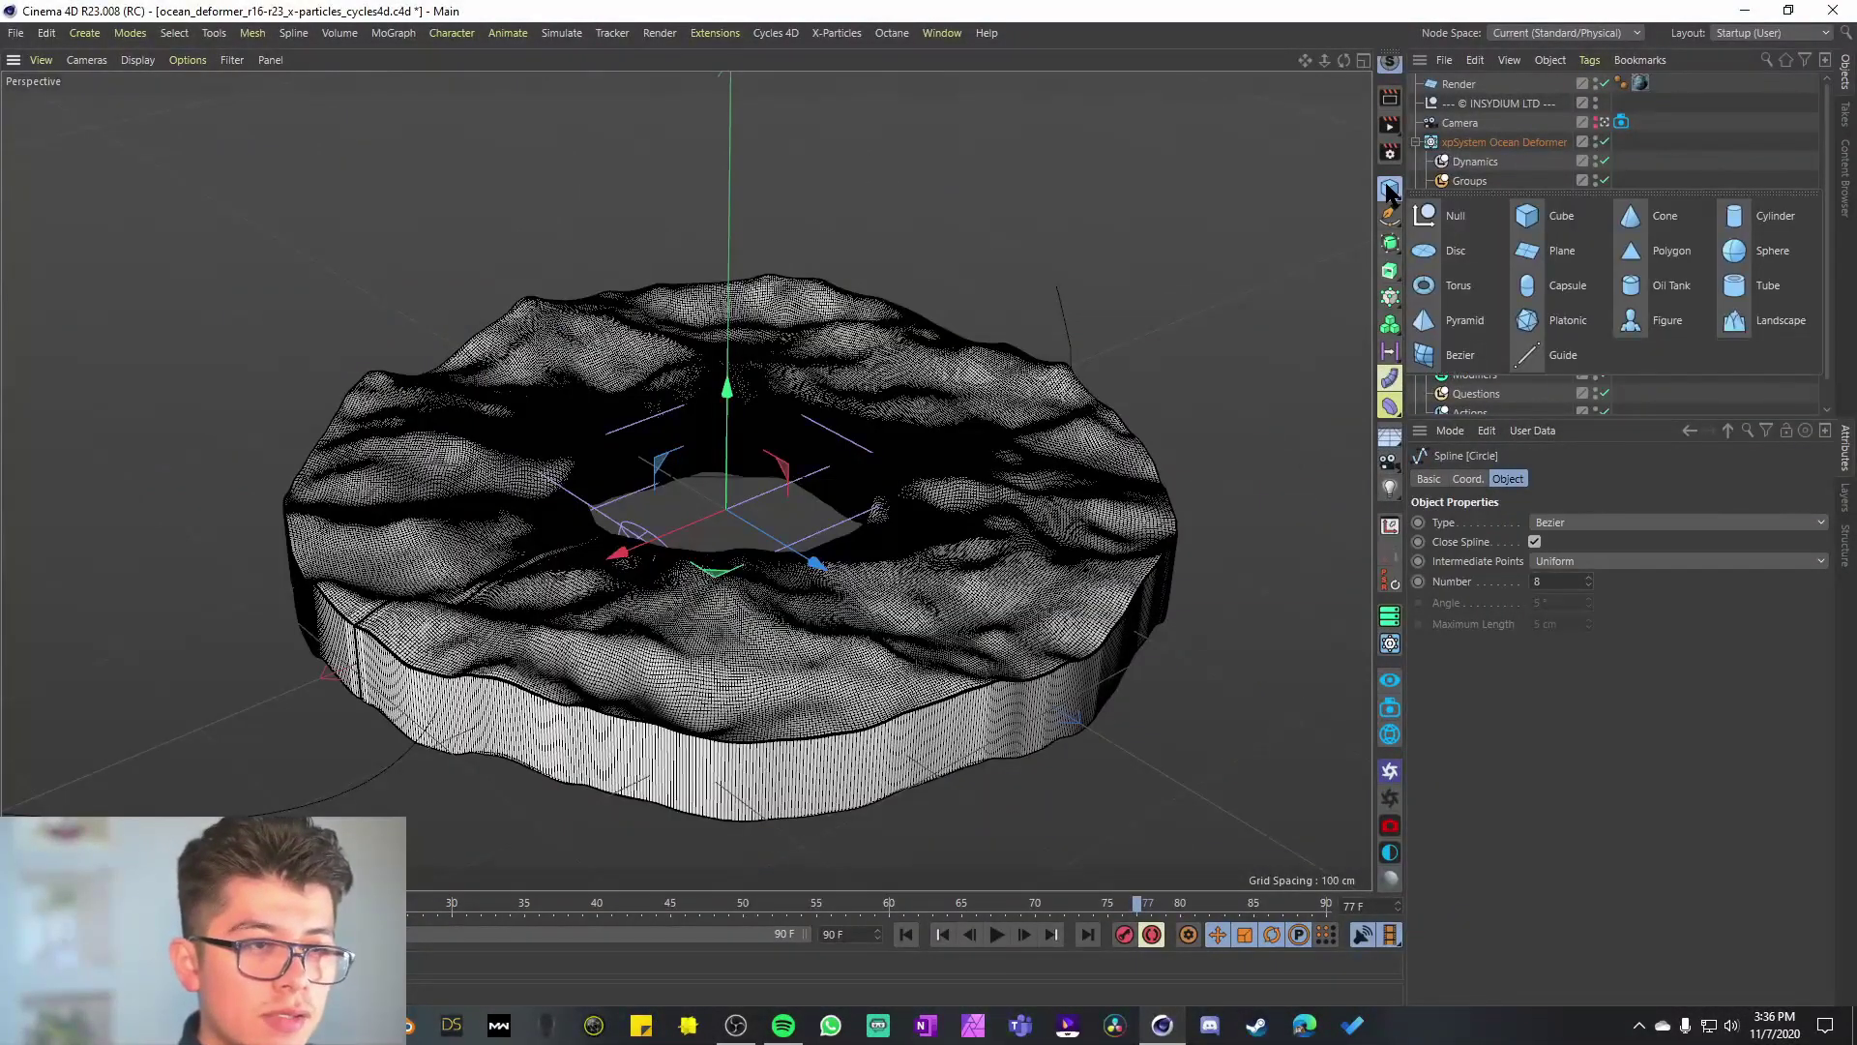
pyautogui.click(1766, 261)
pyautogui.moveTo(1456, 94); pyautogui.dragTo(1496, 308)
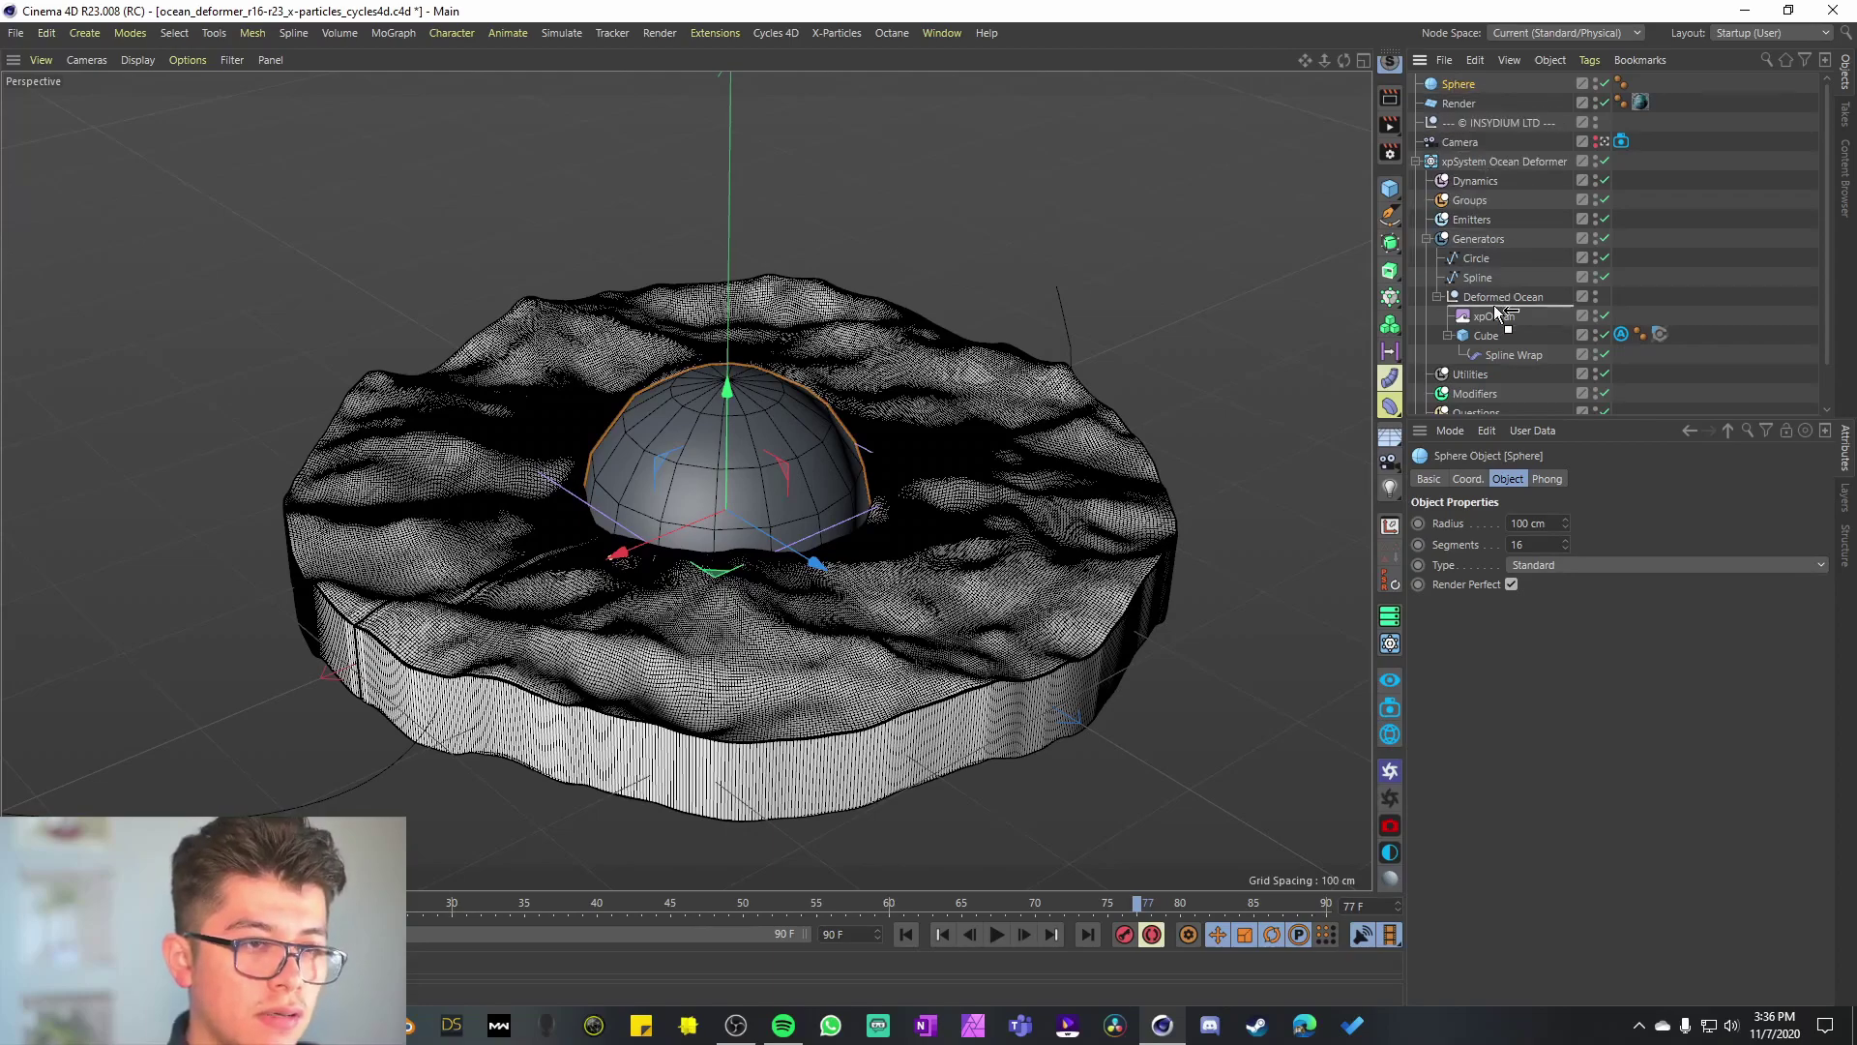
pyautogui.moveTo(1498, 326); pyautogui.dragTo(1498, 326)
pyautogui.keyDown('alt'); pyautogui.moveTo(841, 444); pyautogui.dragTo(842, 378); pyautogui.keyUp('alt')
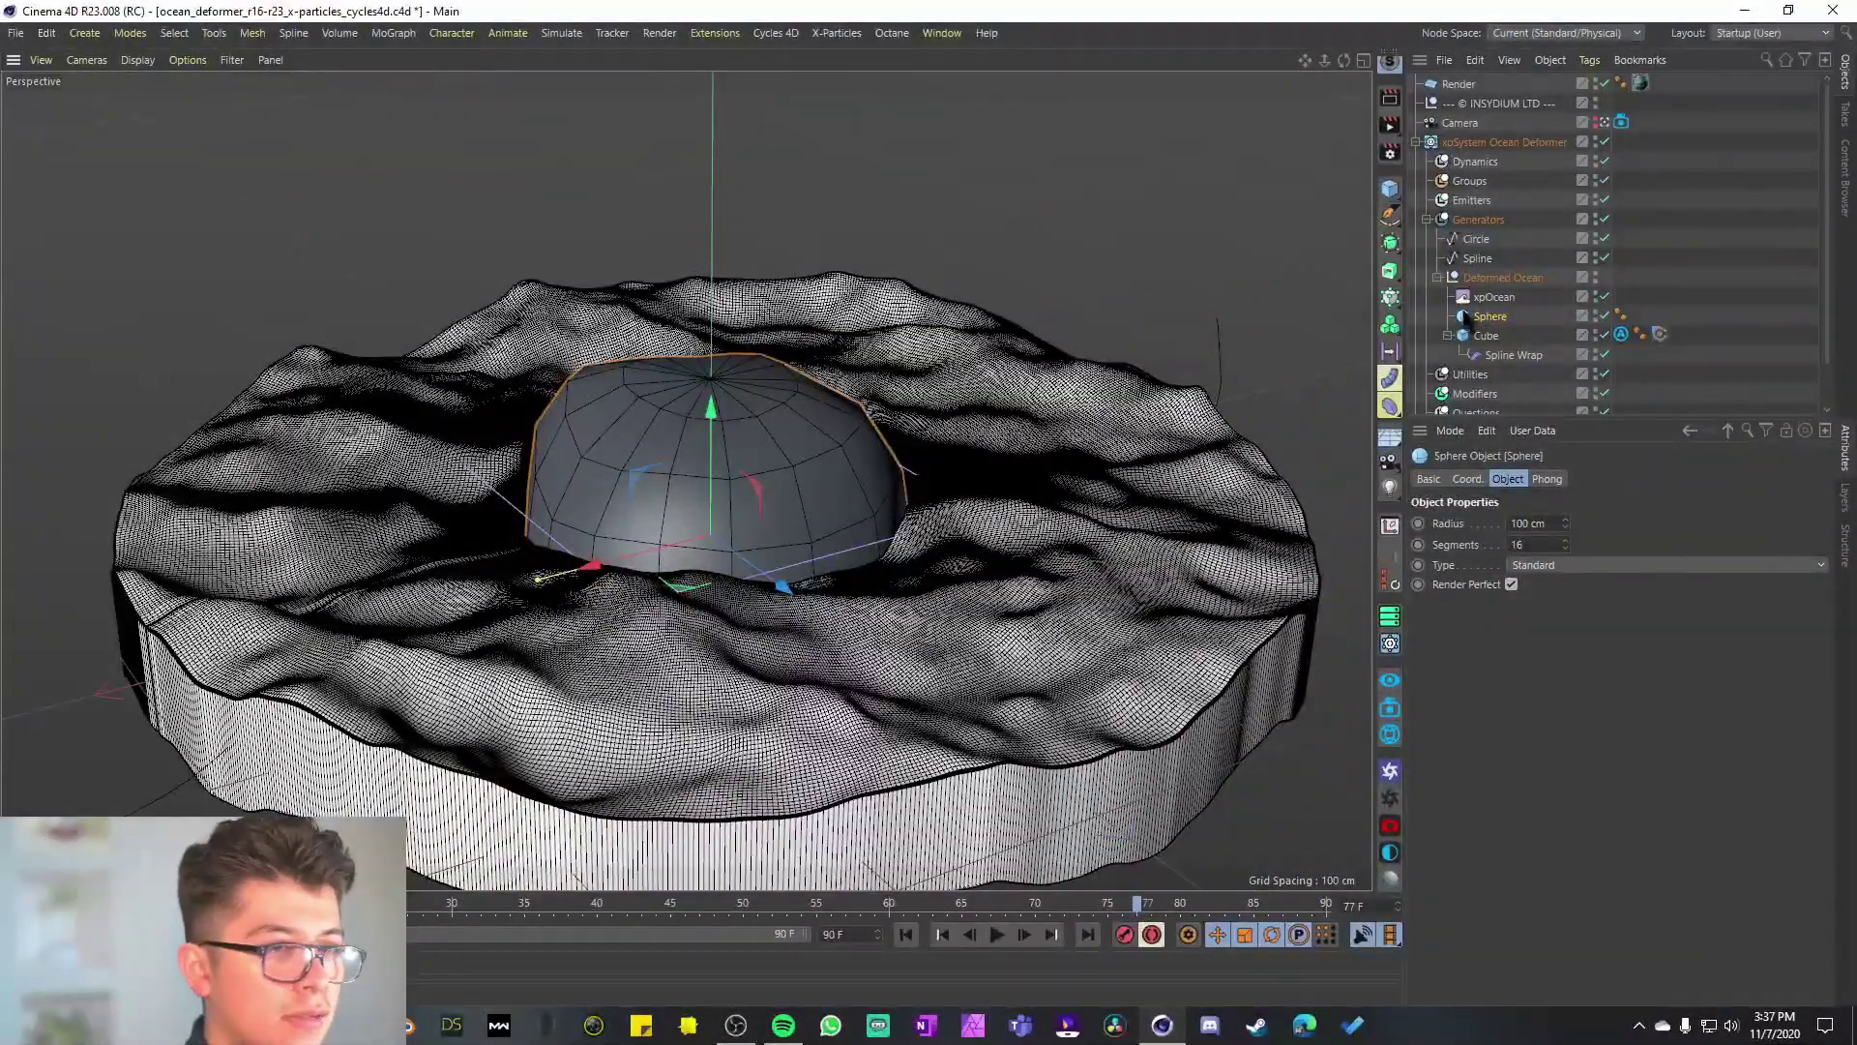
pyautogui.keyDown('alt'); pyautogui.moveTo(870, 601); pyautogui.dragTo(754, 647); pyautogui.keyUp('alt')
# Step: Try to replace the Cube by moving the Spline Wrap under the Sphere and deleting the Cube
pyautogui.moveTo(1517, 358); pyautogui.dragTo(1500, 316)
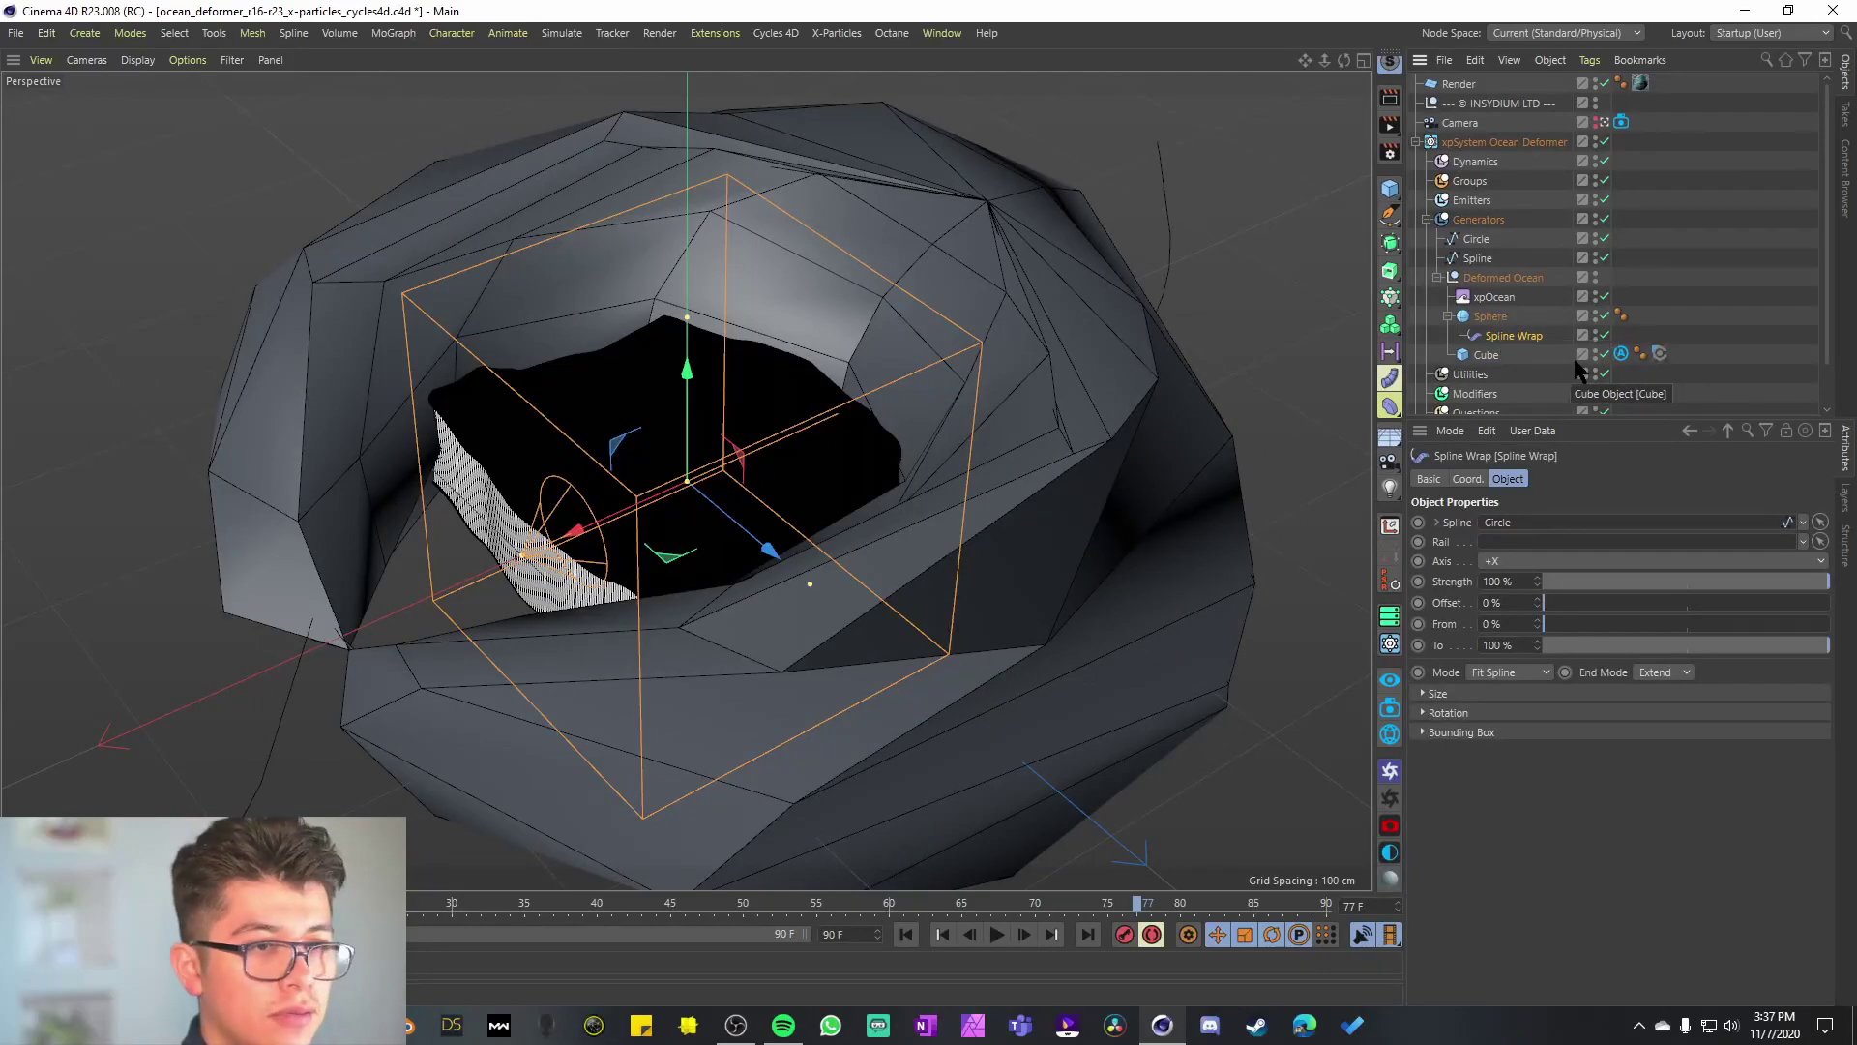
pyautogui.click(1488, 356)
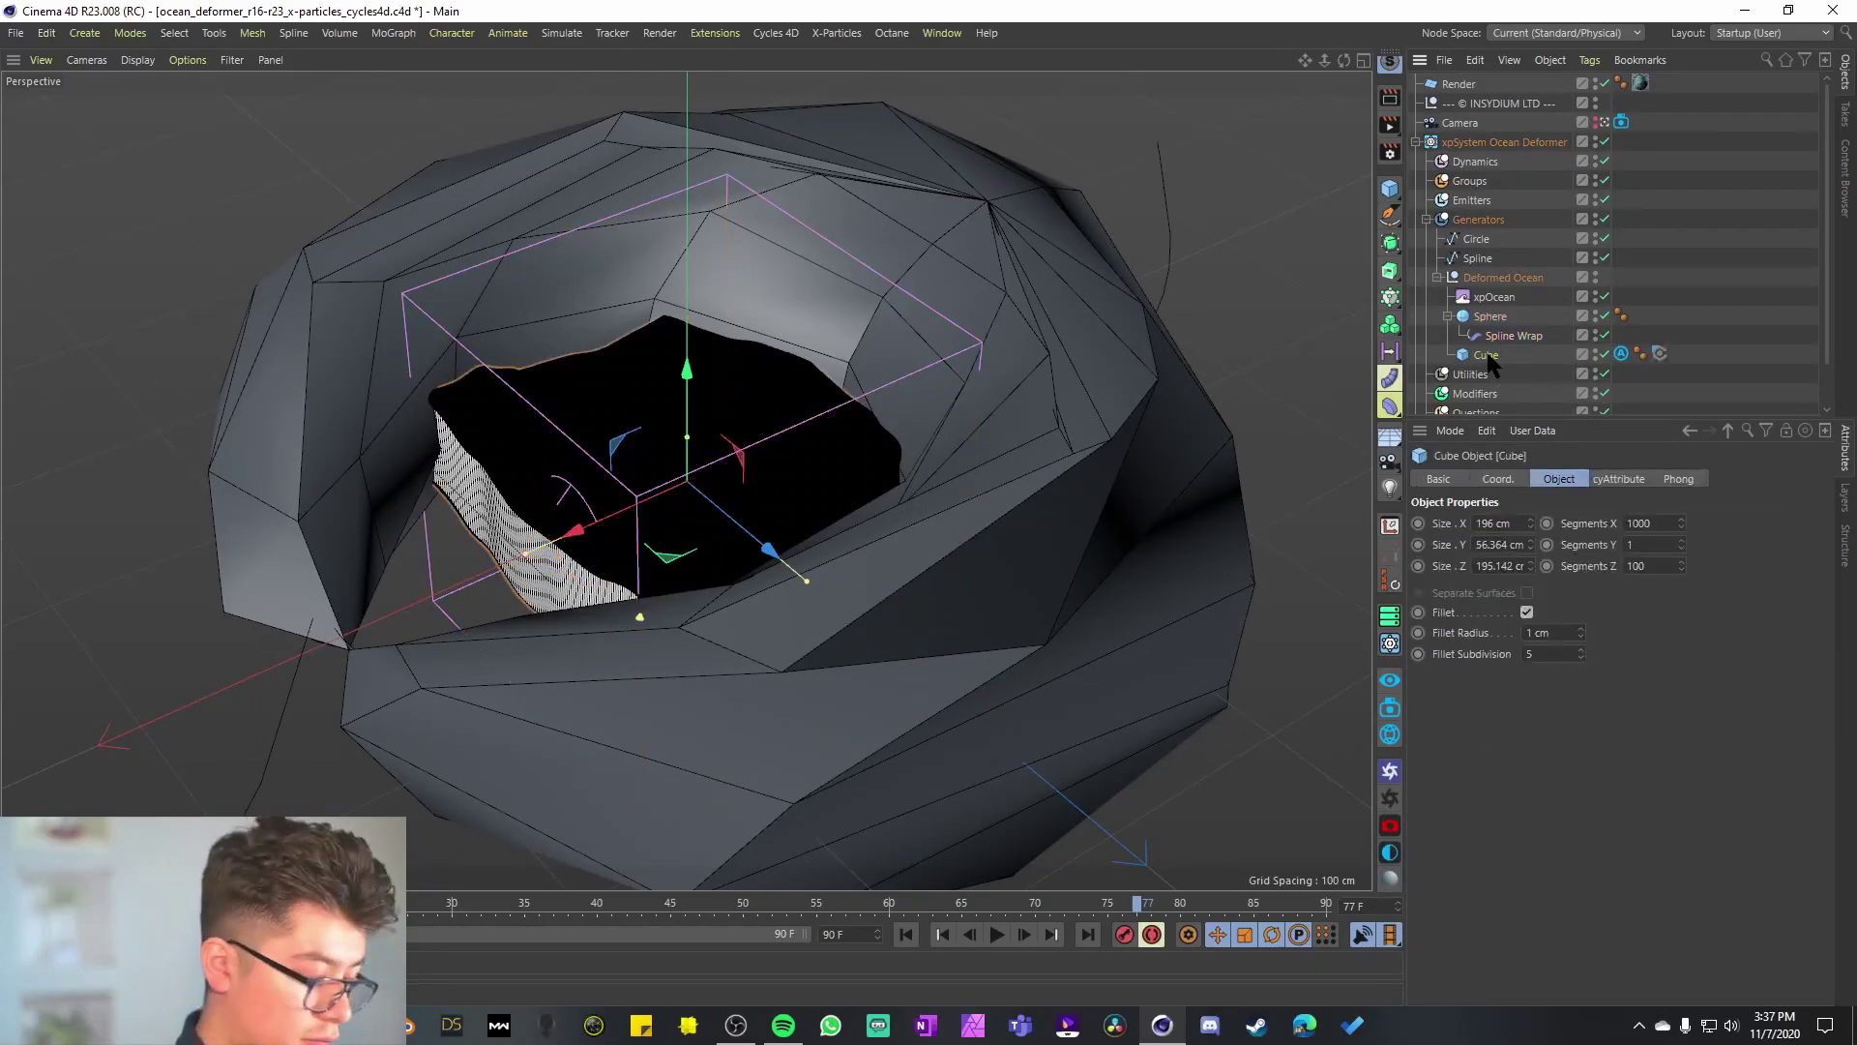
pyautogui.press('Delete')
# Step: Examine the ring-shaped ocean from above and from the side
pyautogui.keyDown('alt'); pyautogui.moveTo(509, 692); pyautogui.dragTo(1159, 477, button='middle'); pyautogui.keyUp('alt')
pyautogui.keyDown('alt'); pyautogui.moveTo(1159, 476); pyautogui.dragTo(982, 563, button='right'); pyautogui.keyUp('alt')
pyautogui.keyDown('alt'); pyautogui.moveTo(985, 571); pyautogui.dragTo(727, 624); pyautogui.keyUp('alt')
pyautogui.keyDown('alt'); pyautogui.moveTo(727, 624); pyautogui.dragTo(739, 675, button='right'); pyautogui.keyUp('alt')
pyautogui.keyDown('alt'); pyautogui.moveTo(739, 675); pyautogui.dragTo(731, 631); pyautogui.keyUp('alt')
pyautogui.click(732, 630)
pyautogui.moveTo(689, 615)
pyautogui.mouseDown()
pyautogui.moveTo(70, 779)
pyautogui.moveTo(742, 601)
pyautogui.moveTo(723, 605)
pyautogui.mouseUp()
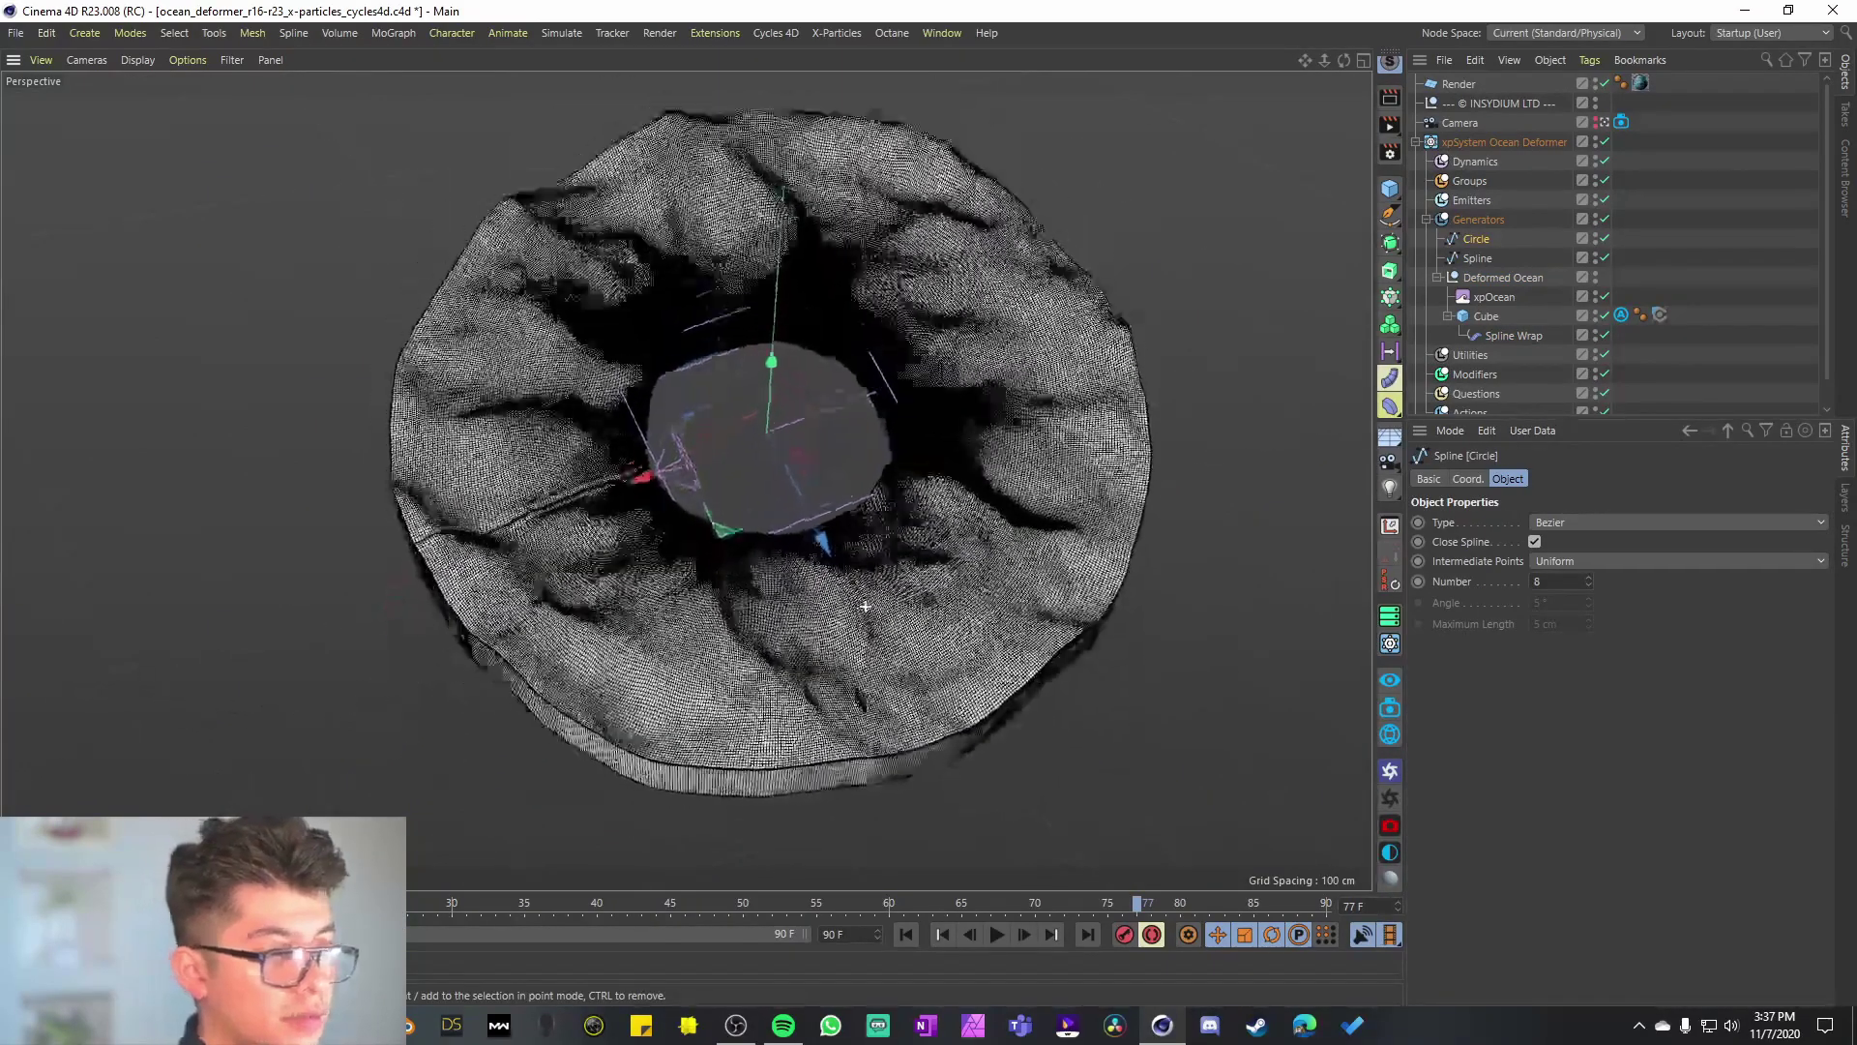
# Step: Set the xpOcean resolution to 1024x1024 and inspect the wave detail on the ring
pyautogui.click(1500, 298)
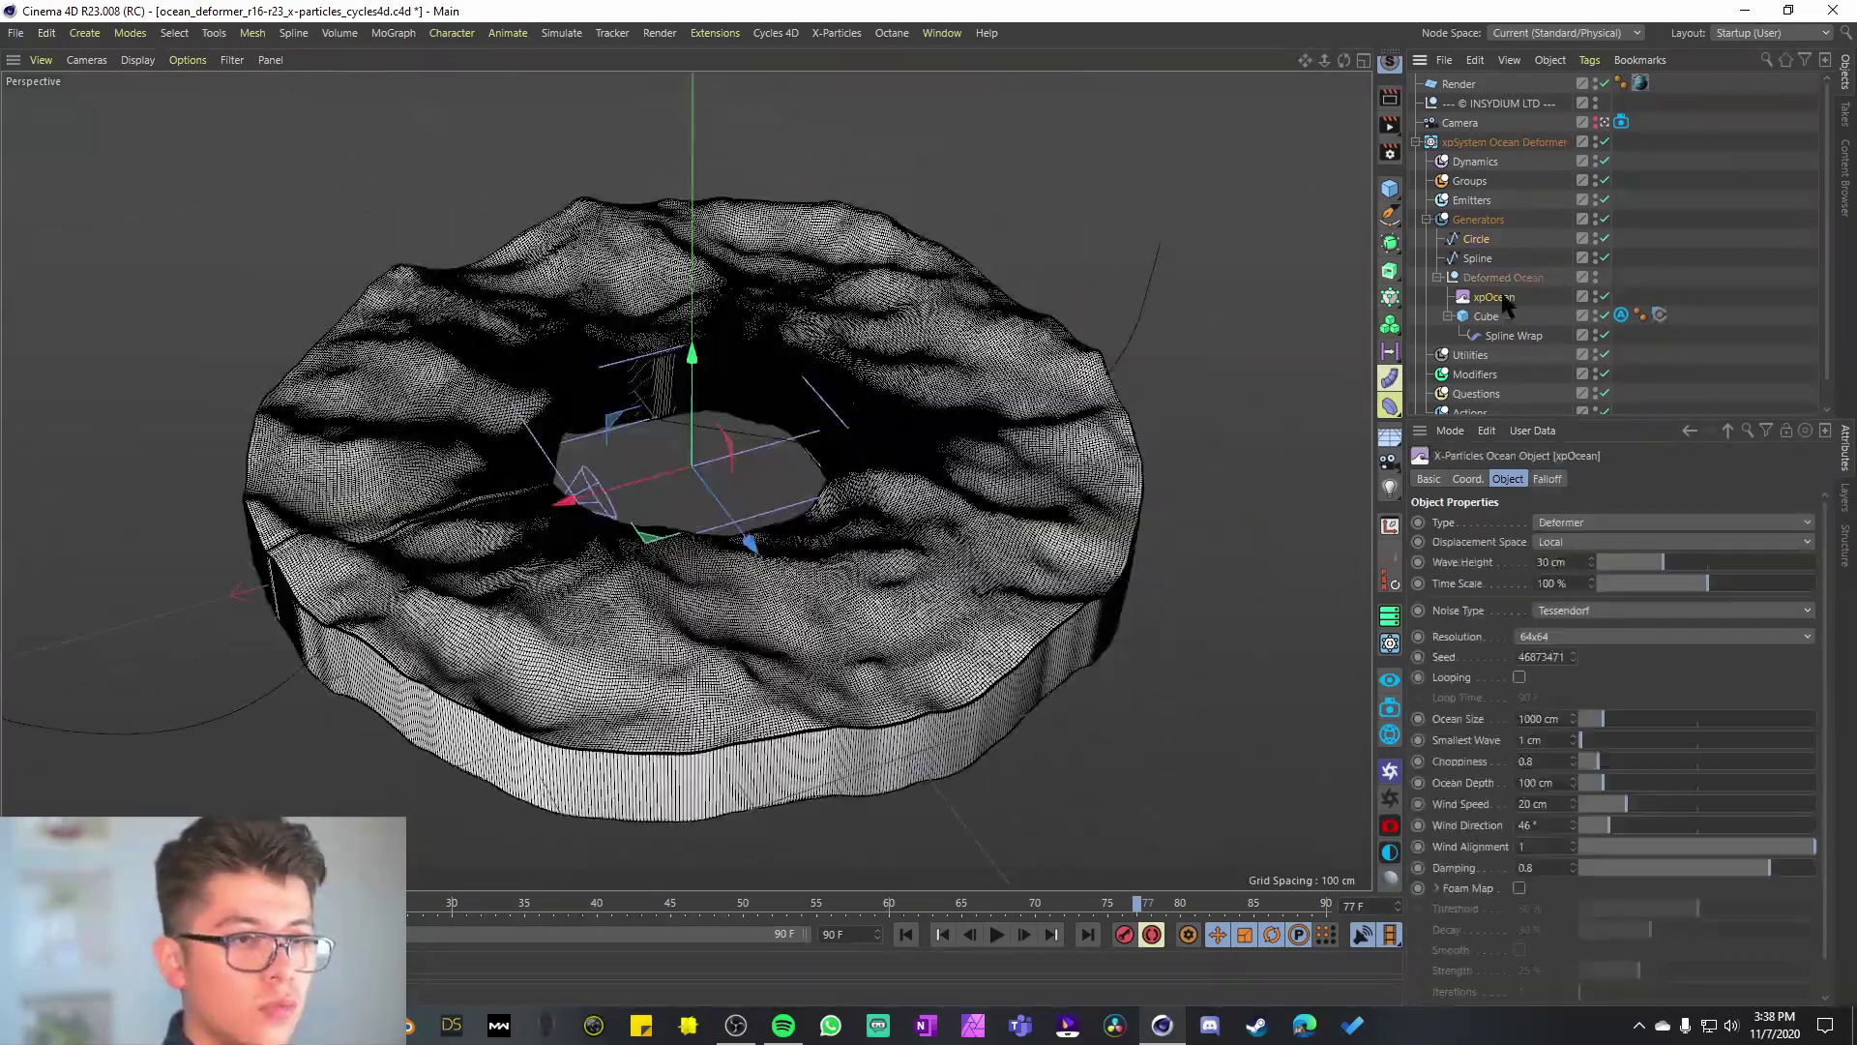
pyautogui.click(1562, 633)
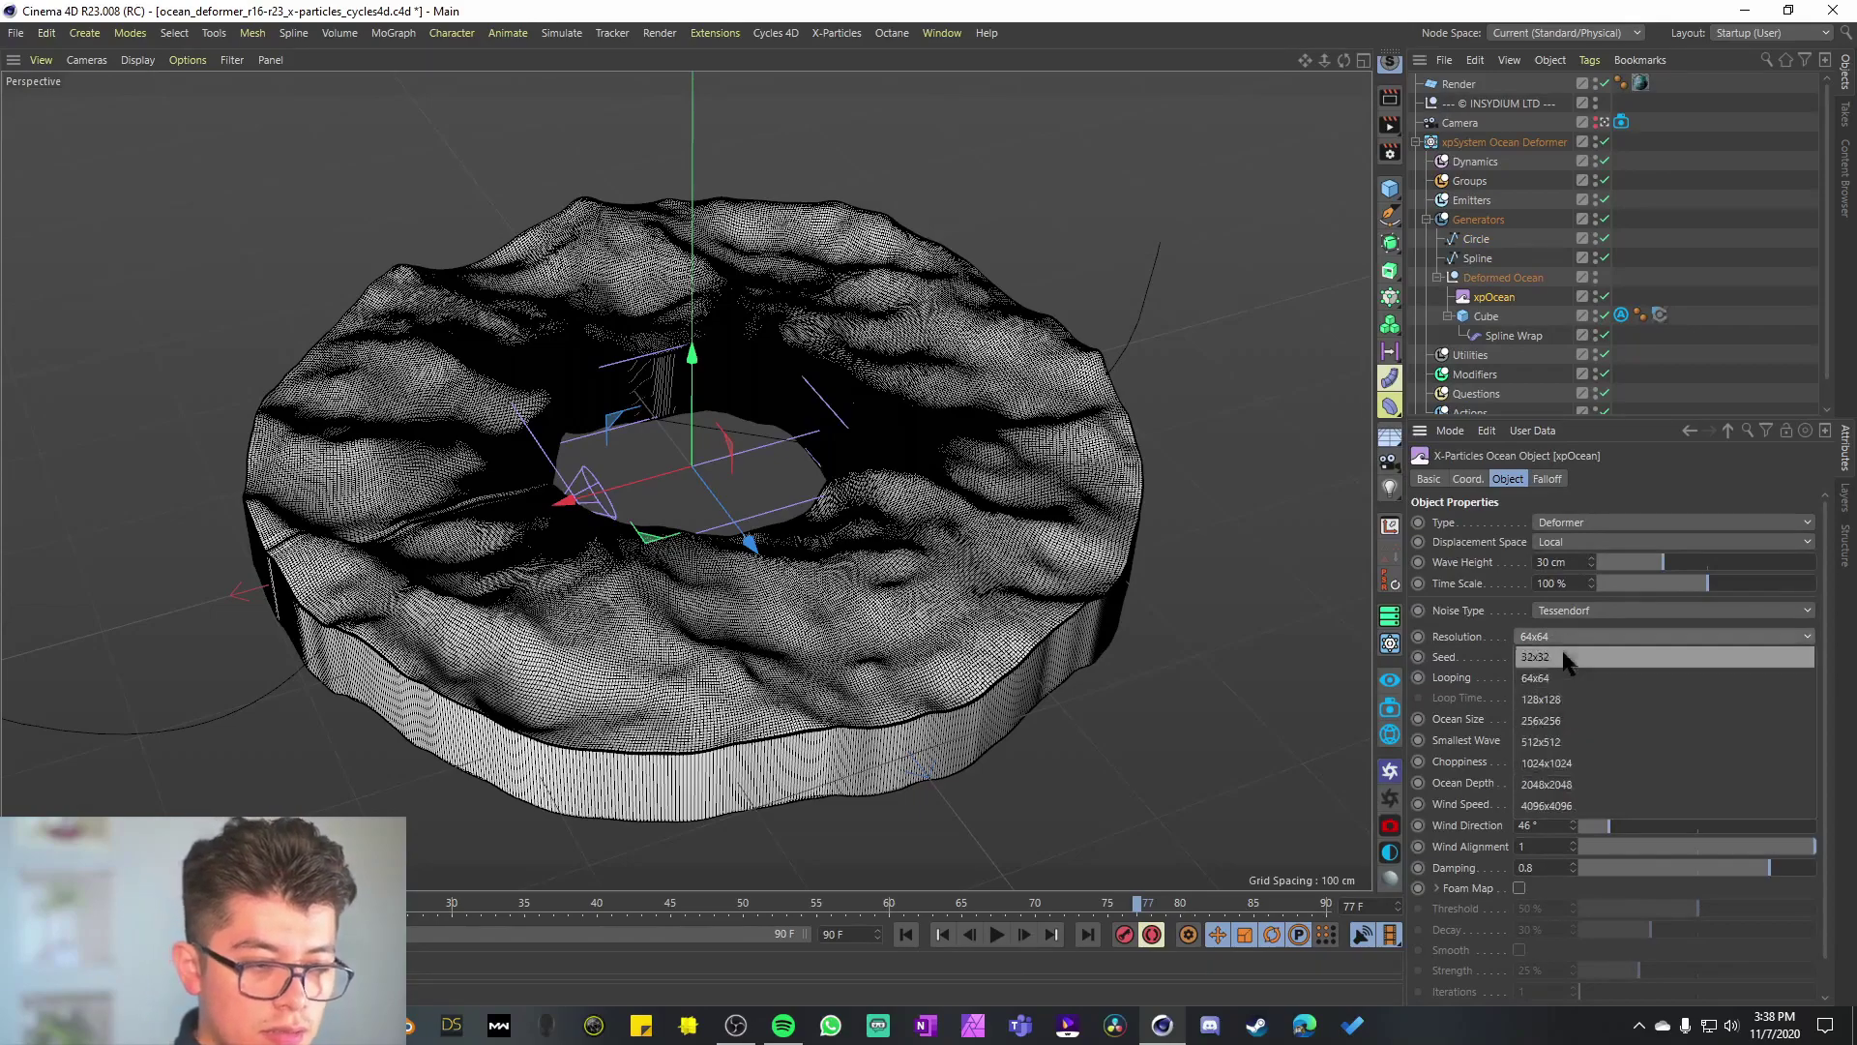
pyautogui.click(1591, 762)
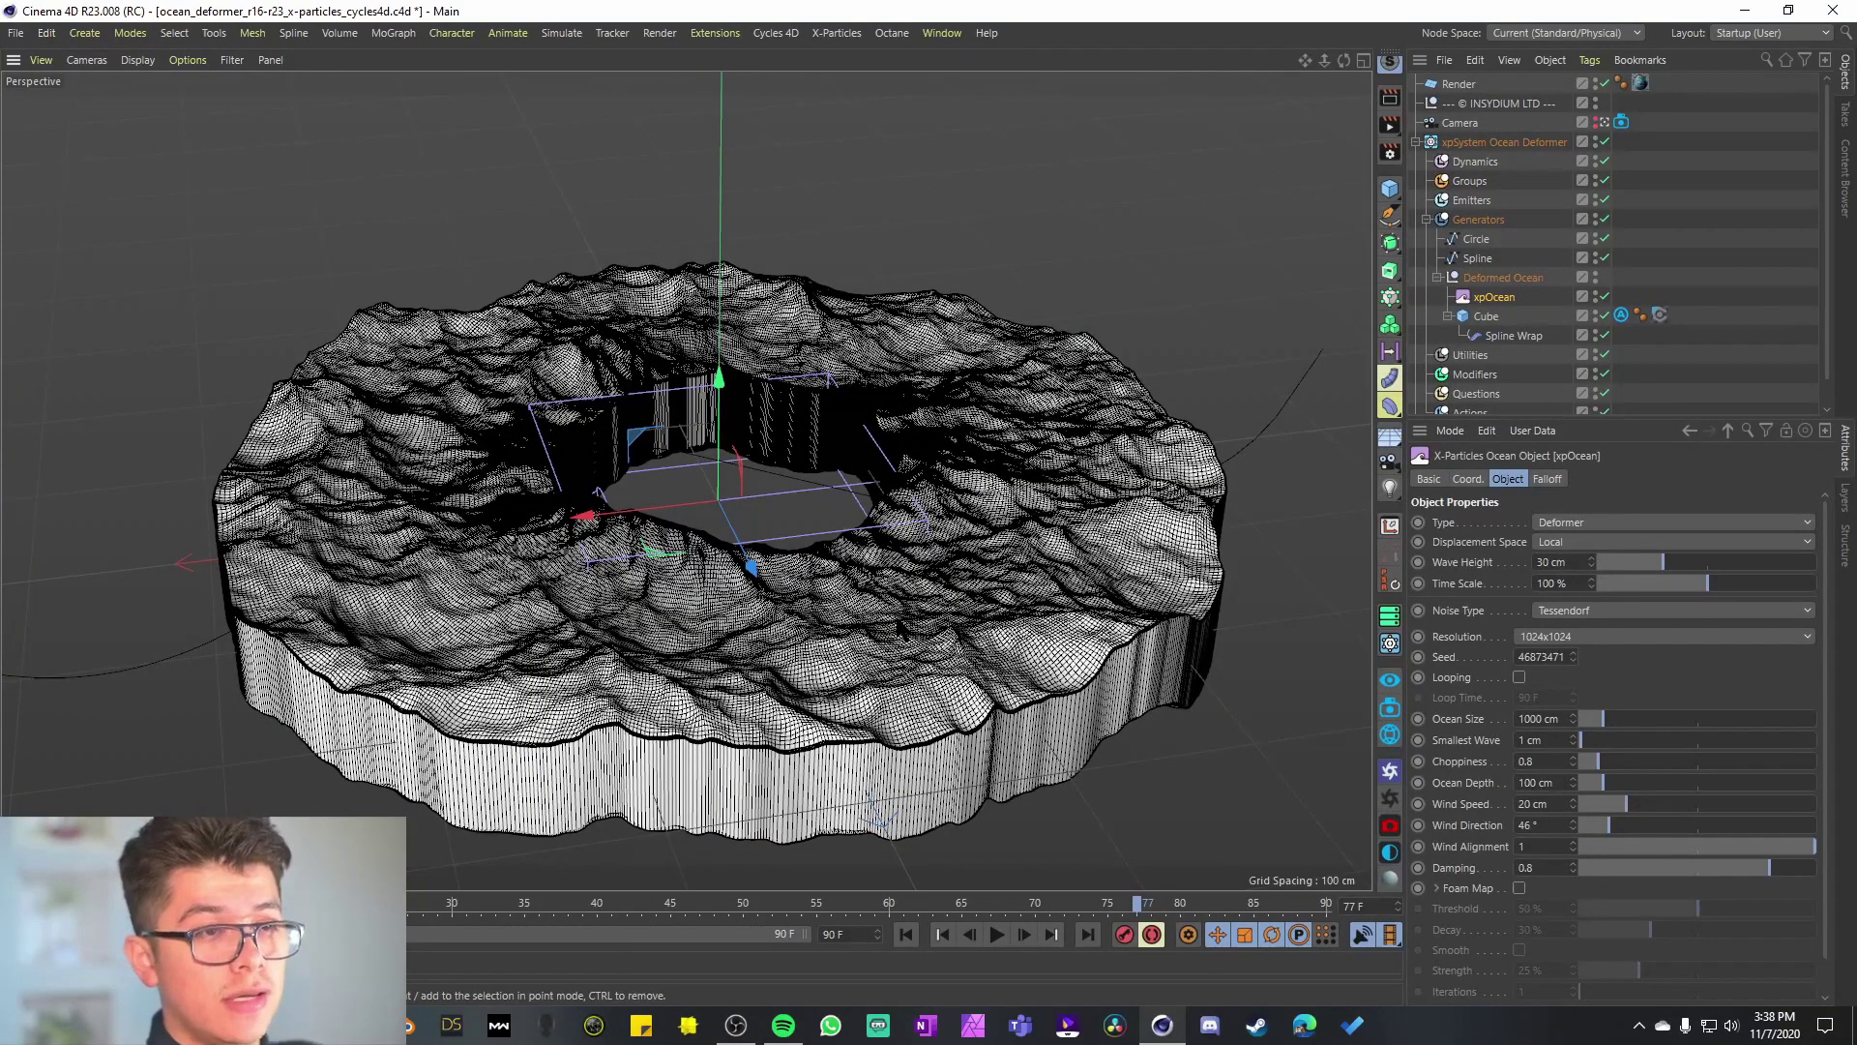
pyautogui.keyDown('alt'); pyautogui.moveTo(901, 627); pyautogui.dragTo(720, 465); pyautogui.keyUp('alt')
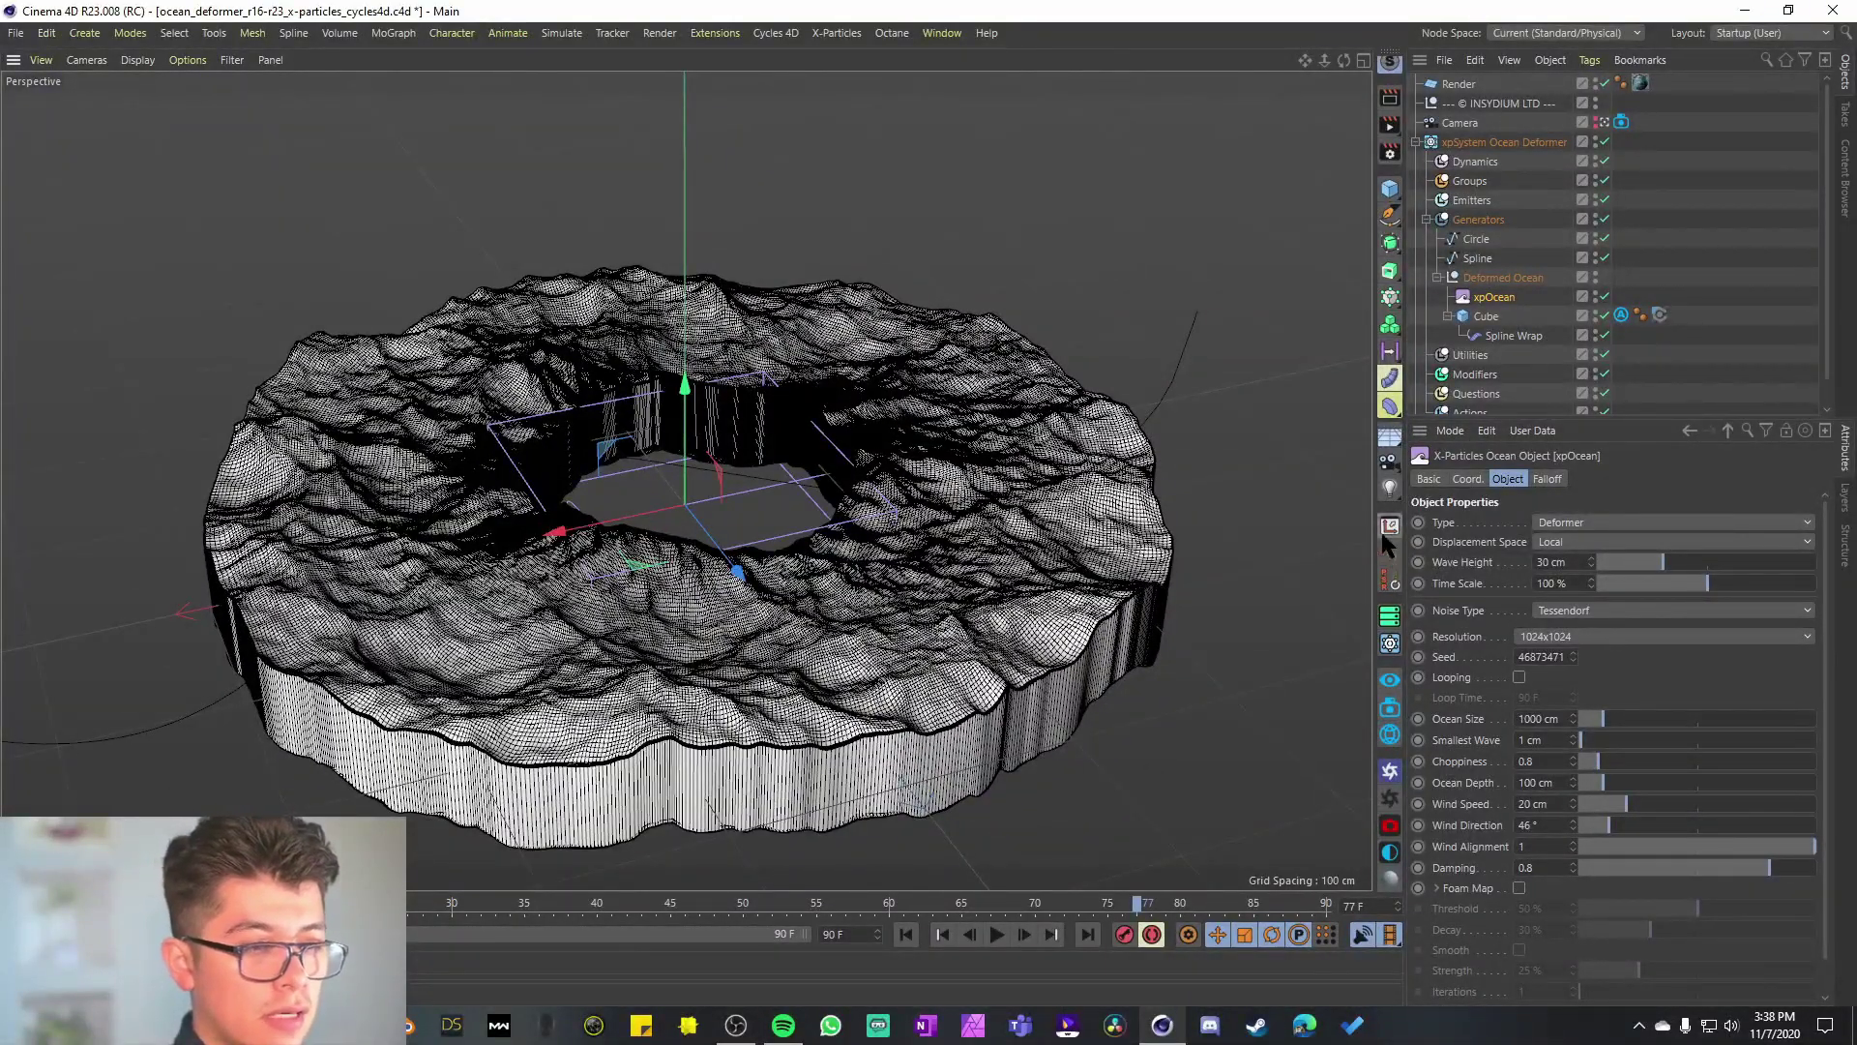
# Step: Open the Cycles 4D Real-Time Preview and place it beside the perspective view
pyautogui.scroll(-1, 1386, 548)
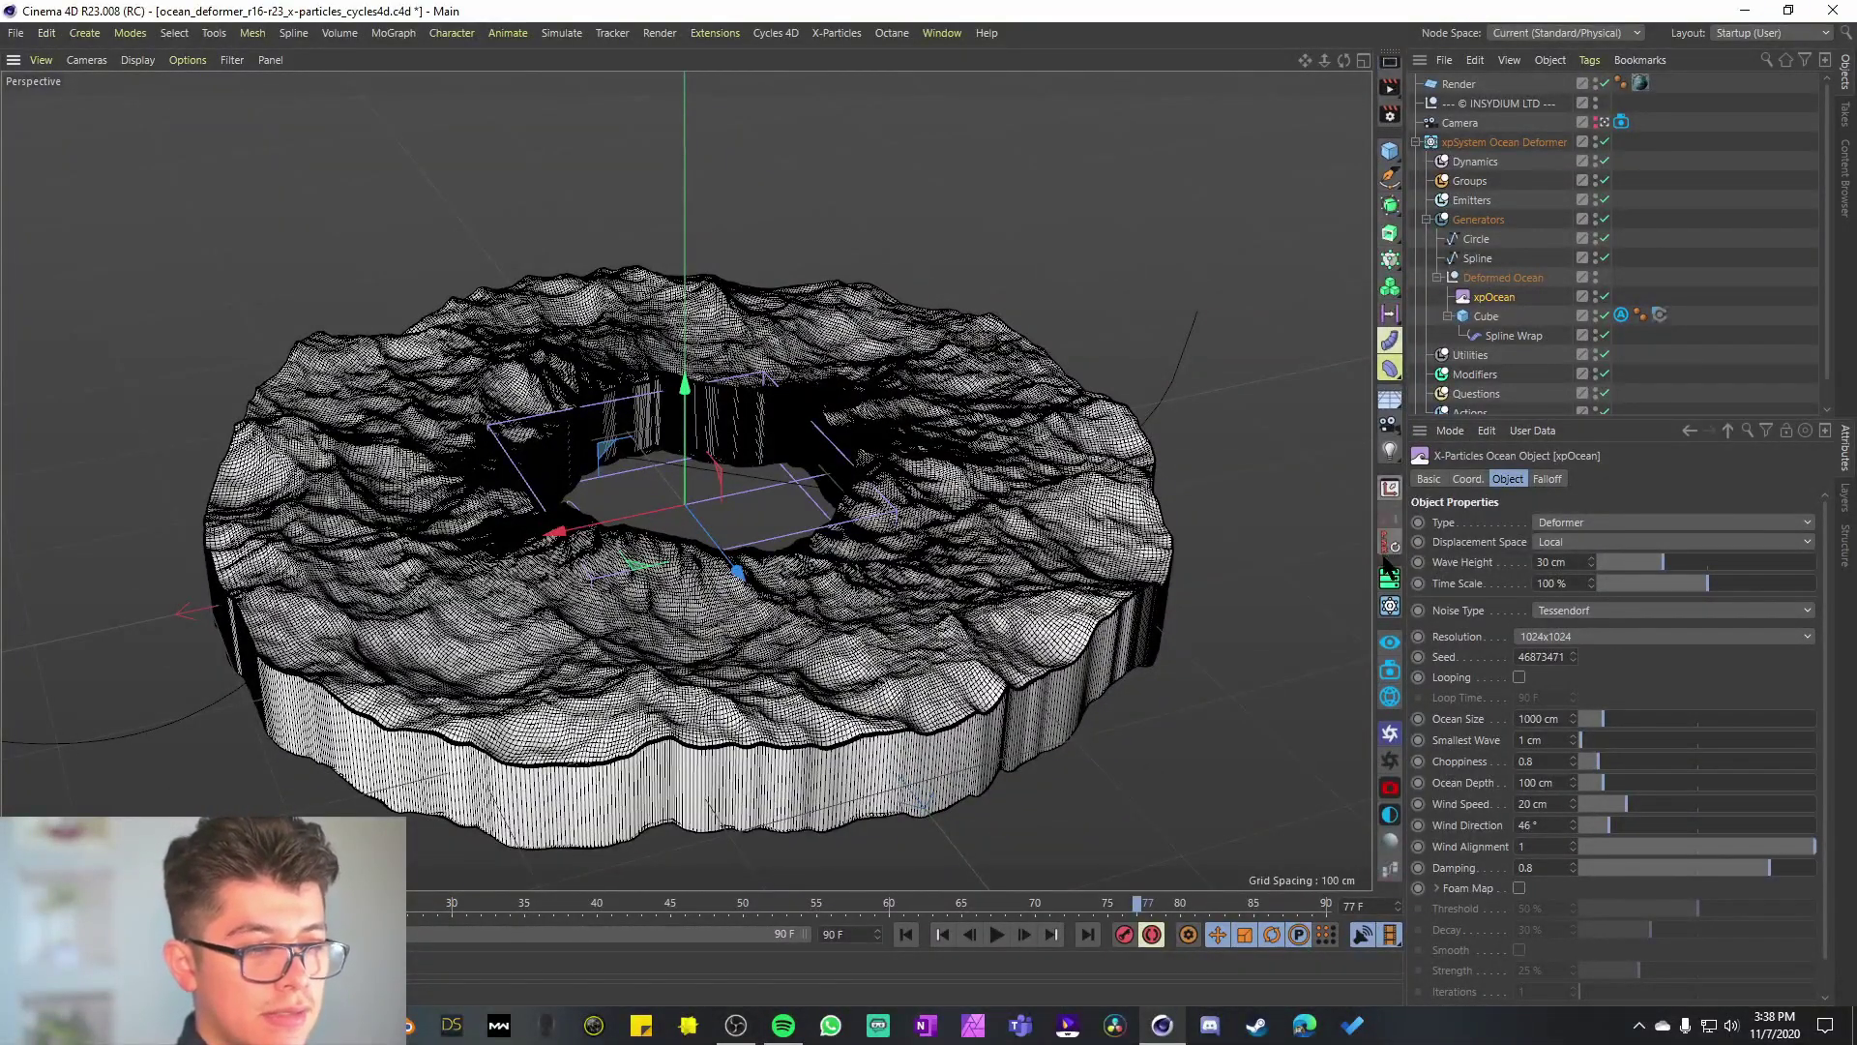
pyautogui.click(1391, 640)
pyautogui.moveTo(1191, 158); pyautogui.dragTo(548, 154)
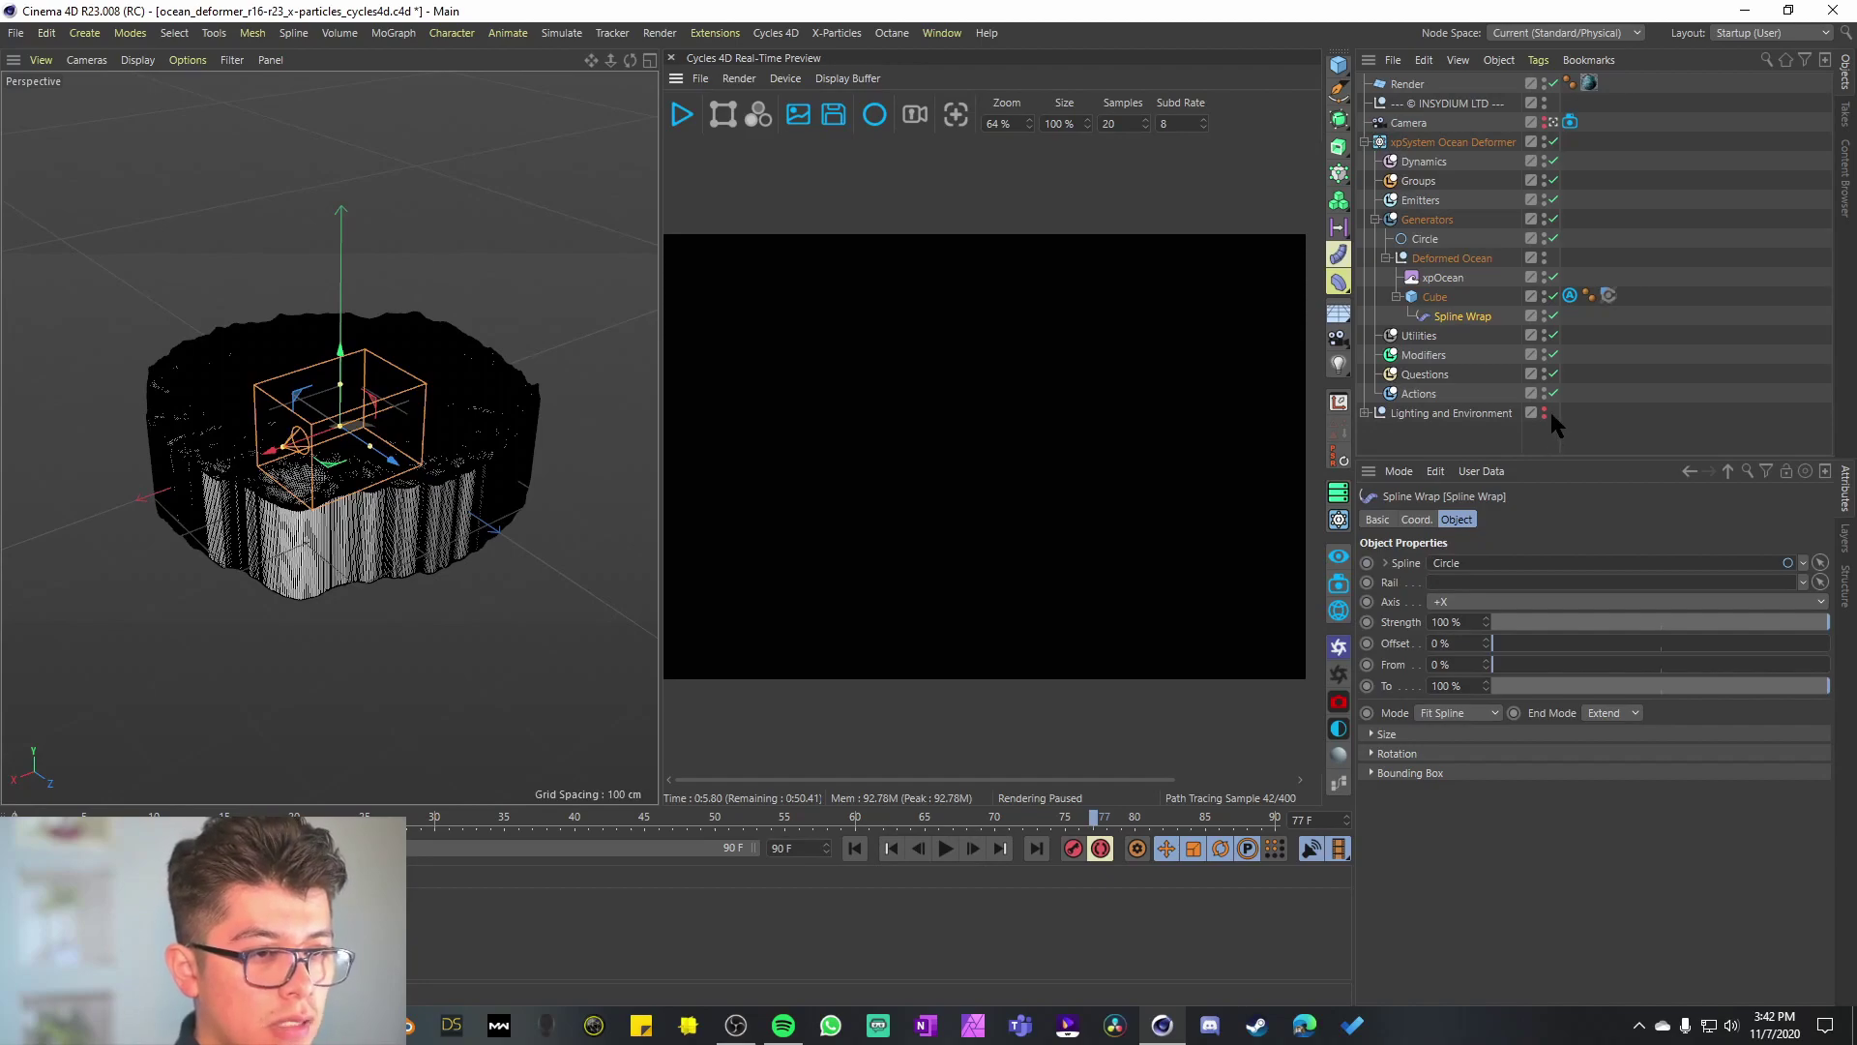
# Step: Expand the Lighting and Environment group and inspect its cySoftBox.1, Plane.1 and Landscape objects
pyautogui.click(1365, 413)
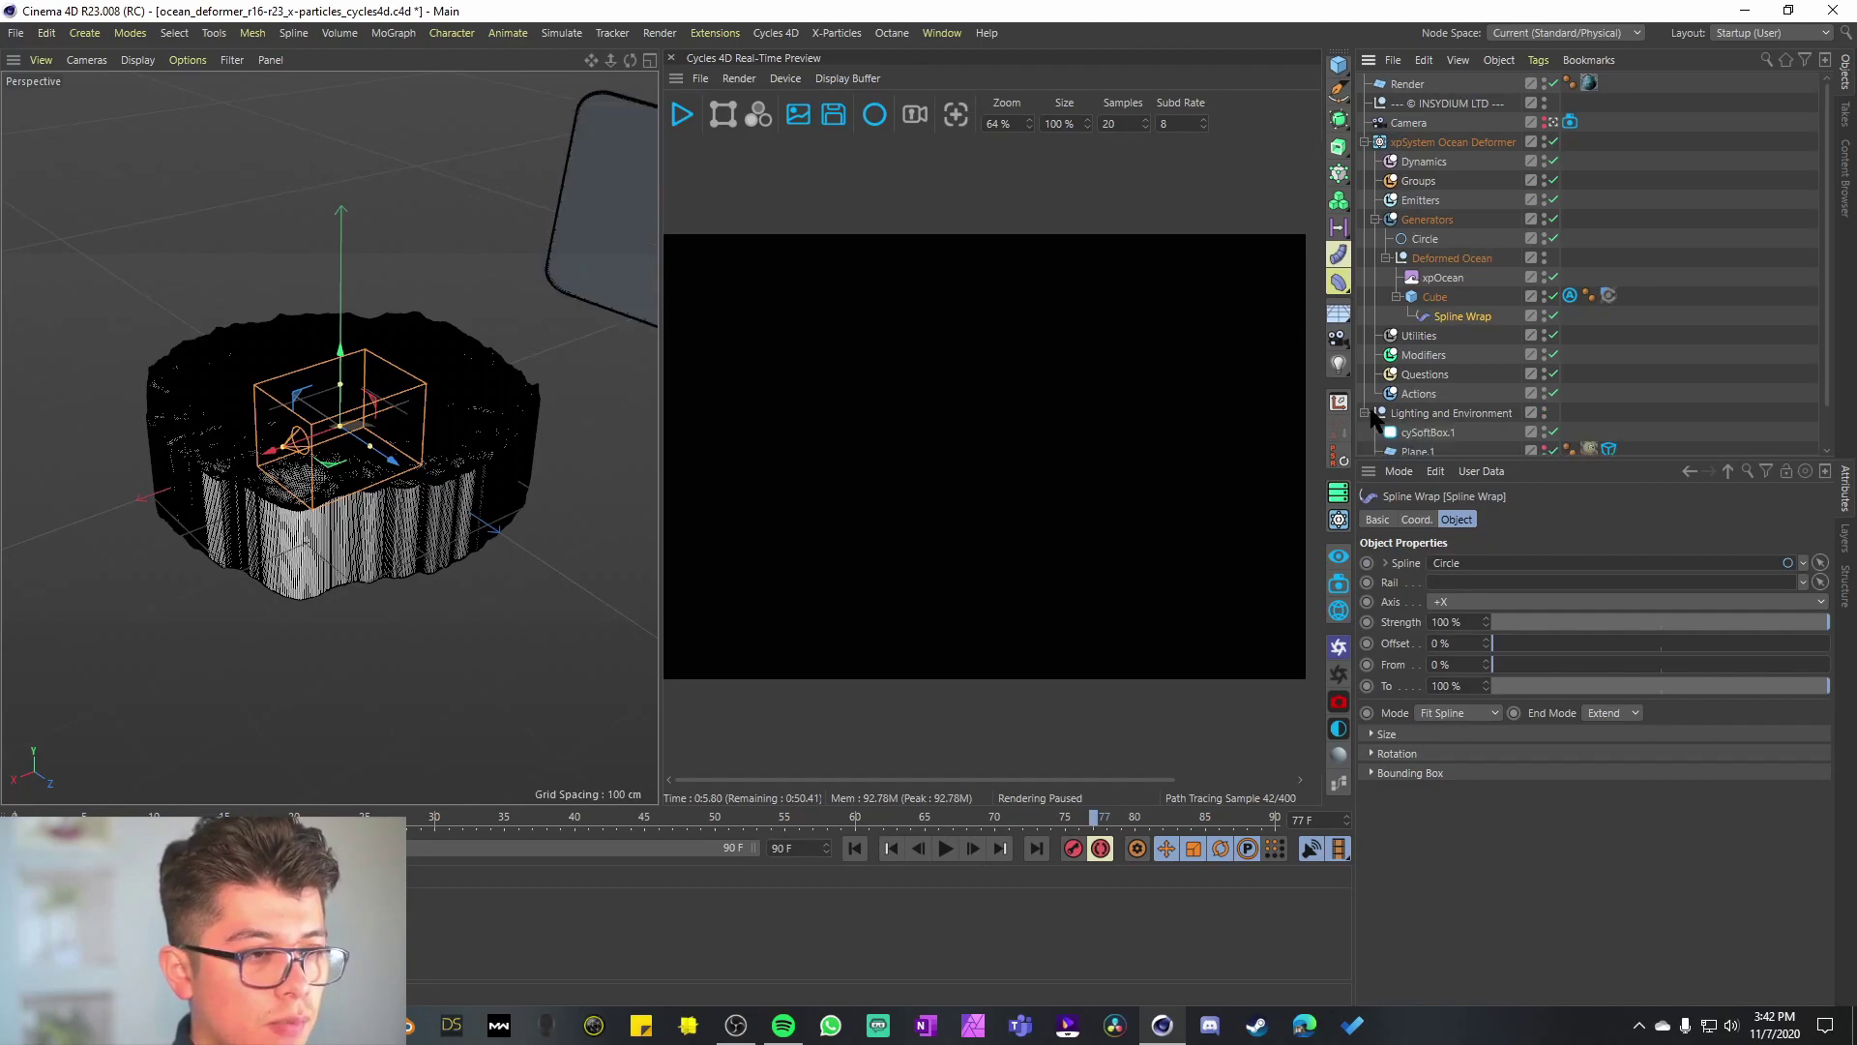
pyautogui.scroll(-1, 1474, 328)
pyautogui.click(1439, 388)
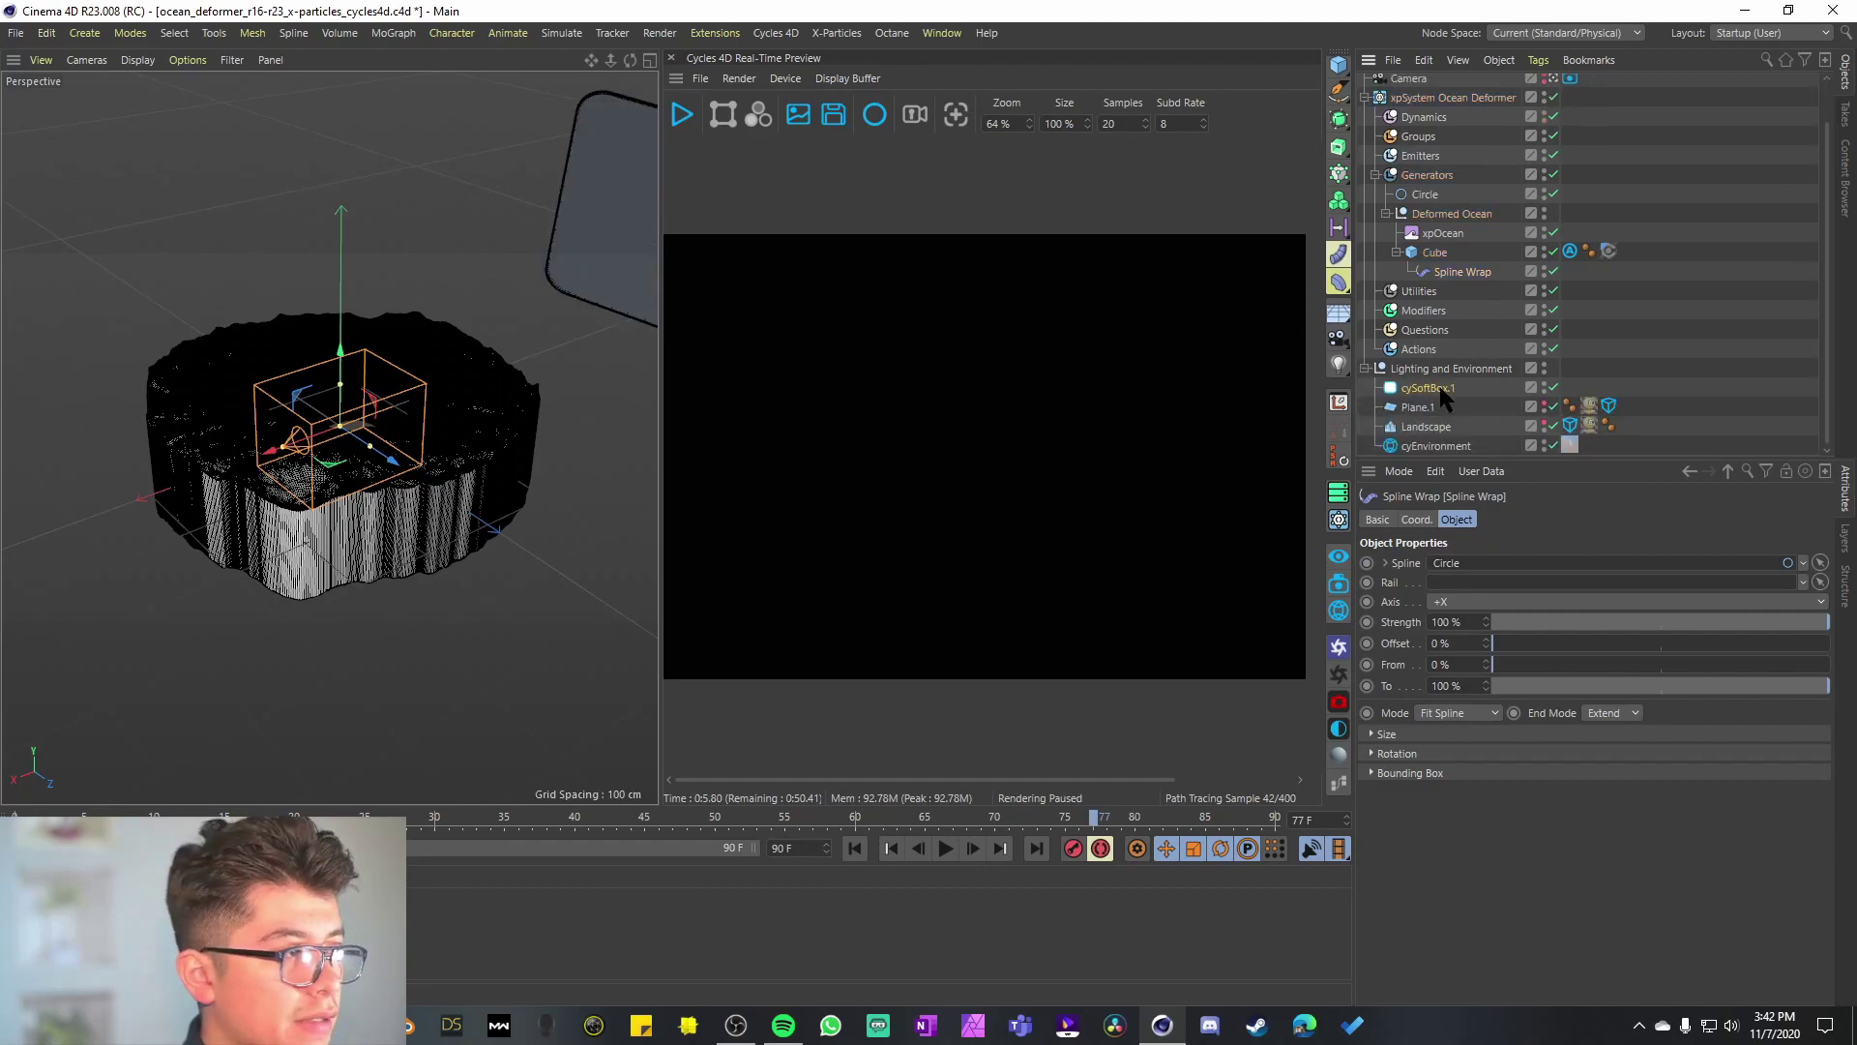
pyautogui.click(1429, 410)
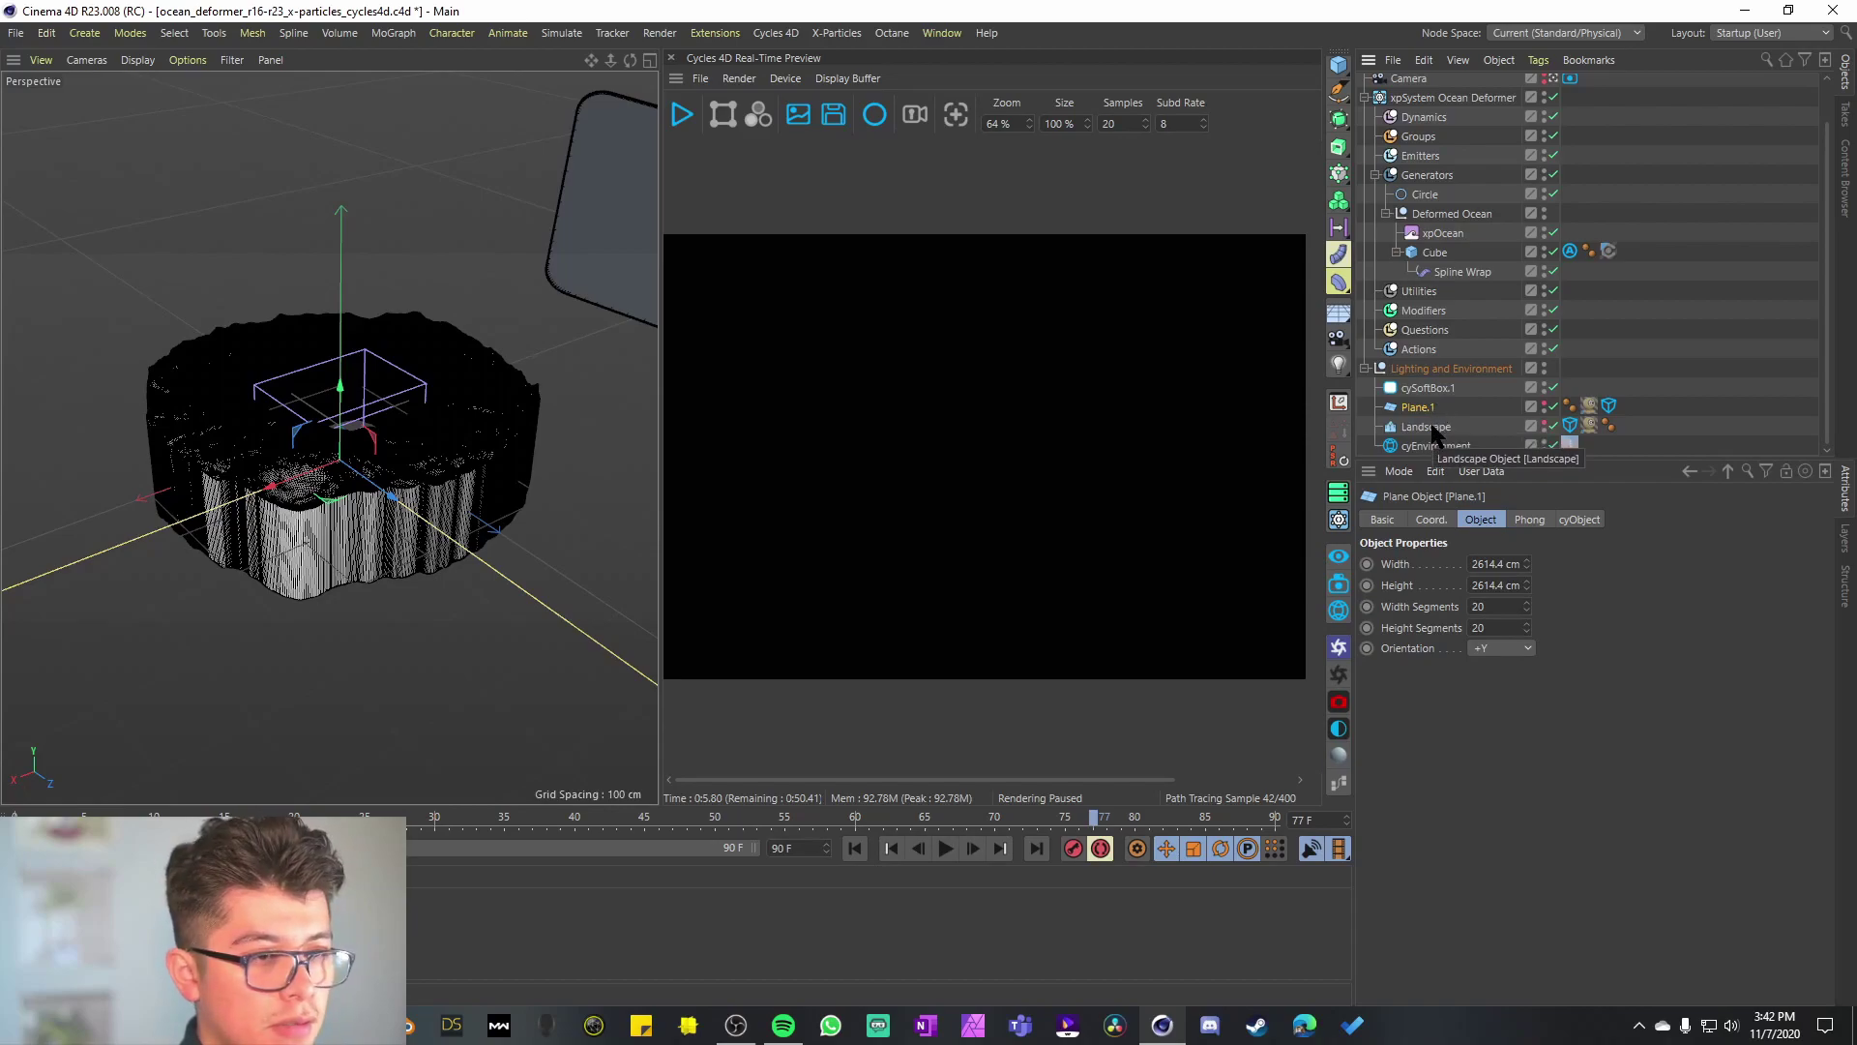
pyautogui.click(1431, 427)
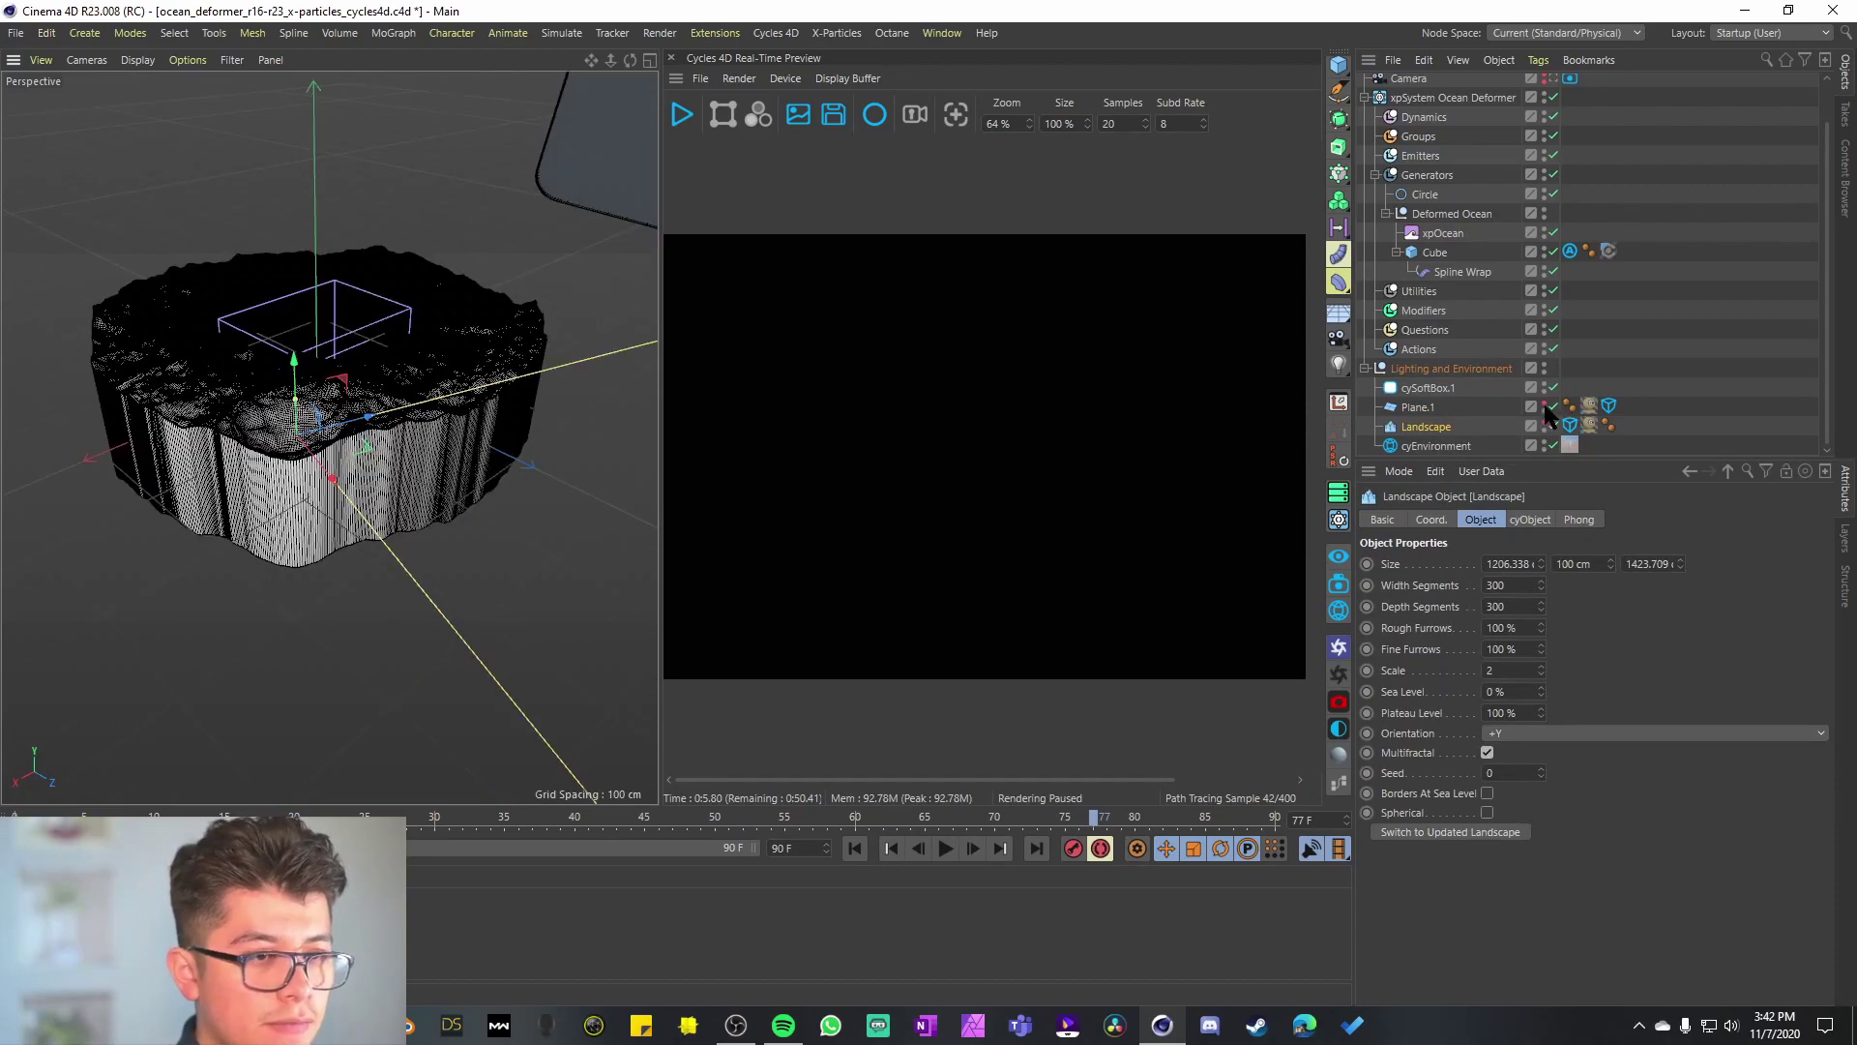
# Step: Show Plane.1 and Landscape in the viewport to examine the ground around the ocean, and hide both again
pyautogui.click(1545, 403)
pyautogui.click(1545, 422)
pyautogui.keyDown('alt'); pyautogui.moveTo(454, 503); pyautogui.dragTo(384, 547); pyautogui.keyUp('alt')
pyautogui.scroll(5, 389, 558)
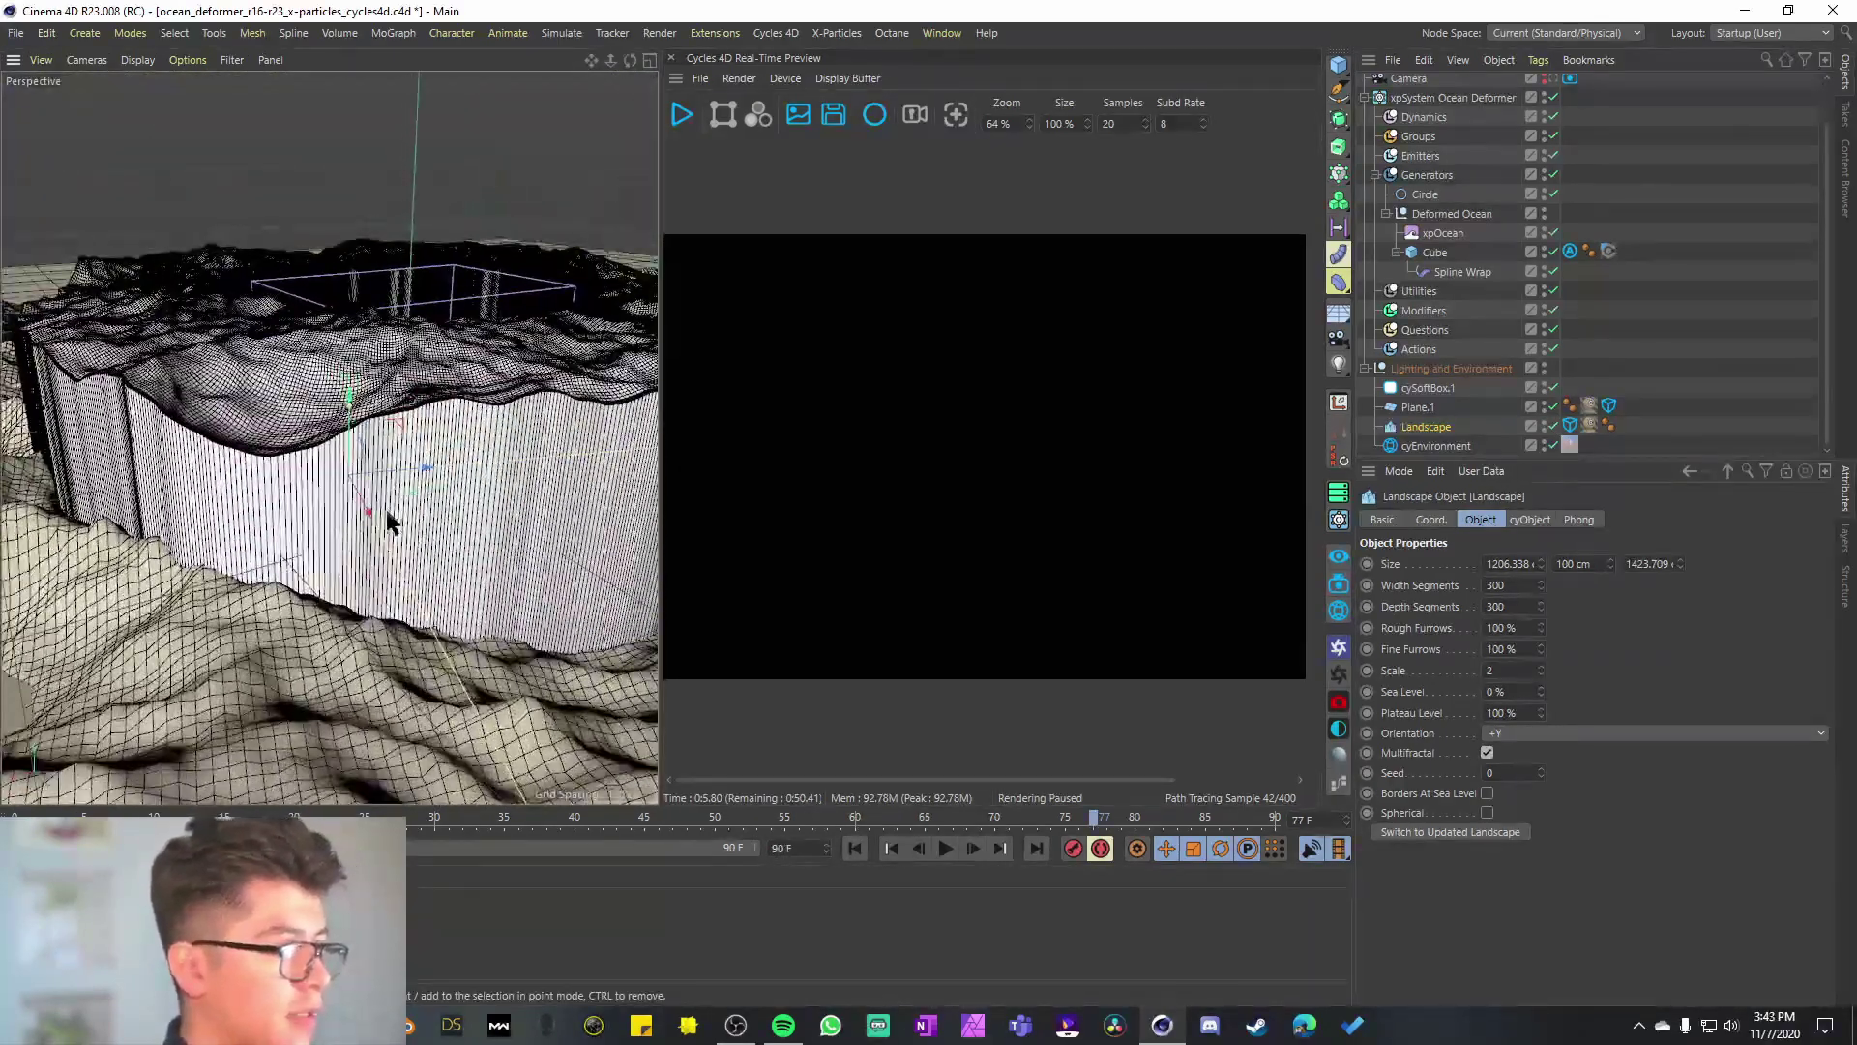
pyautogui.scroll(-5, 389, 512)
pyautogui.click(1569, 405)
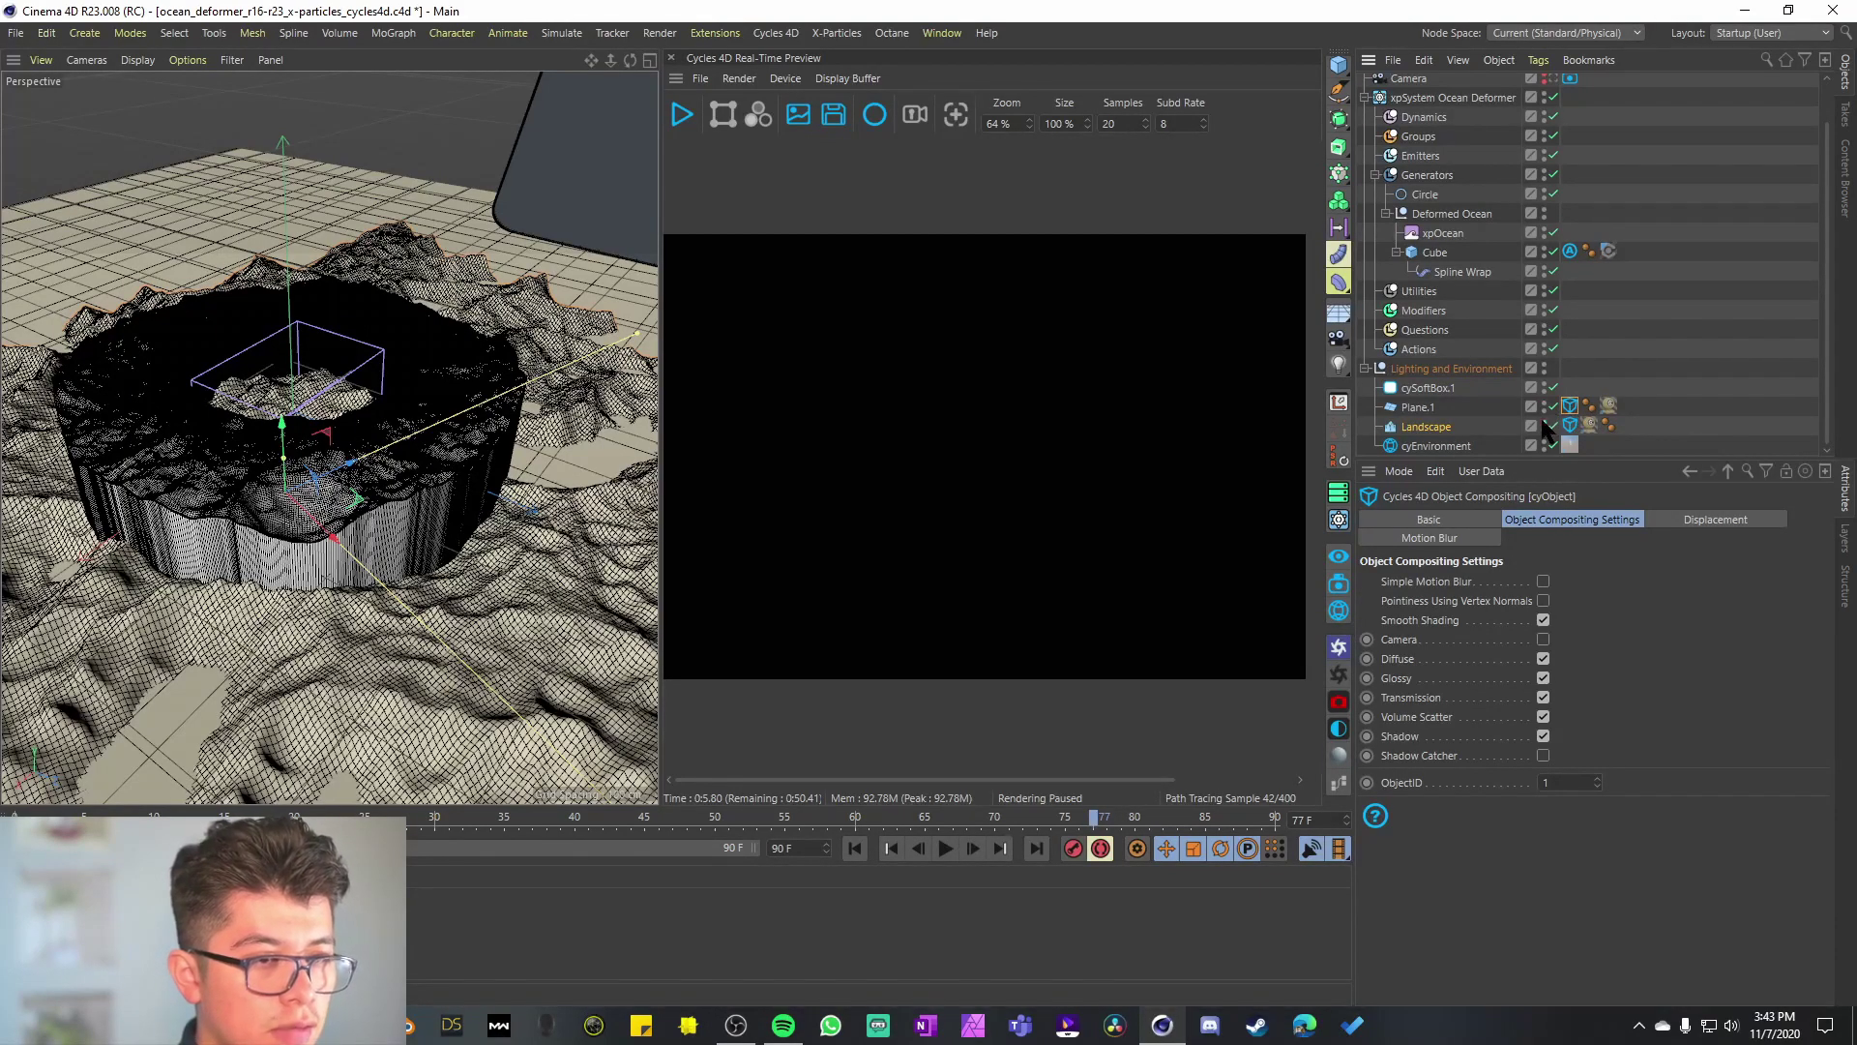
pyautogui.click(1545, 422)
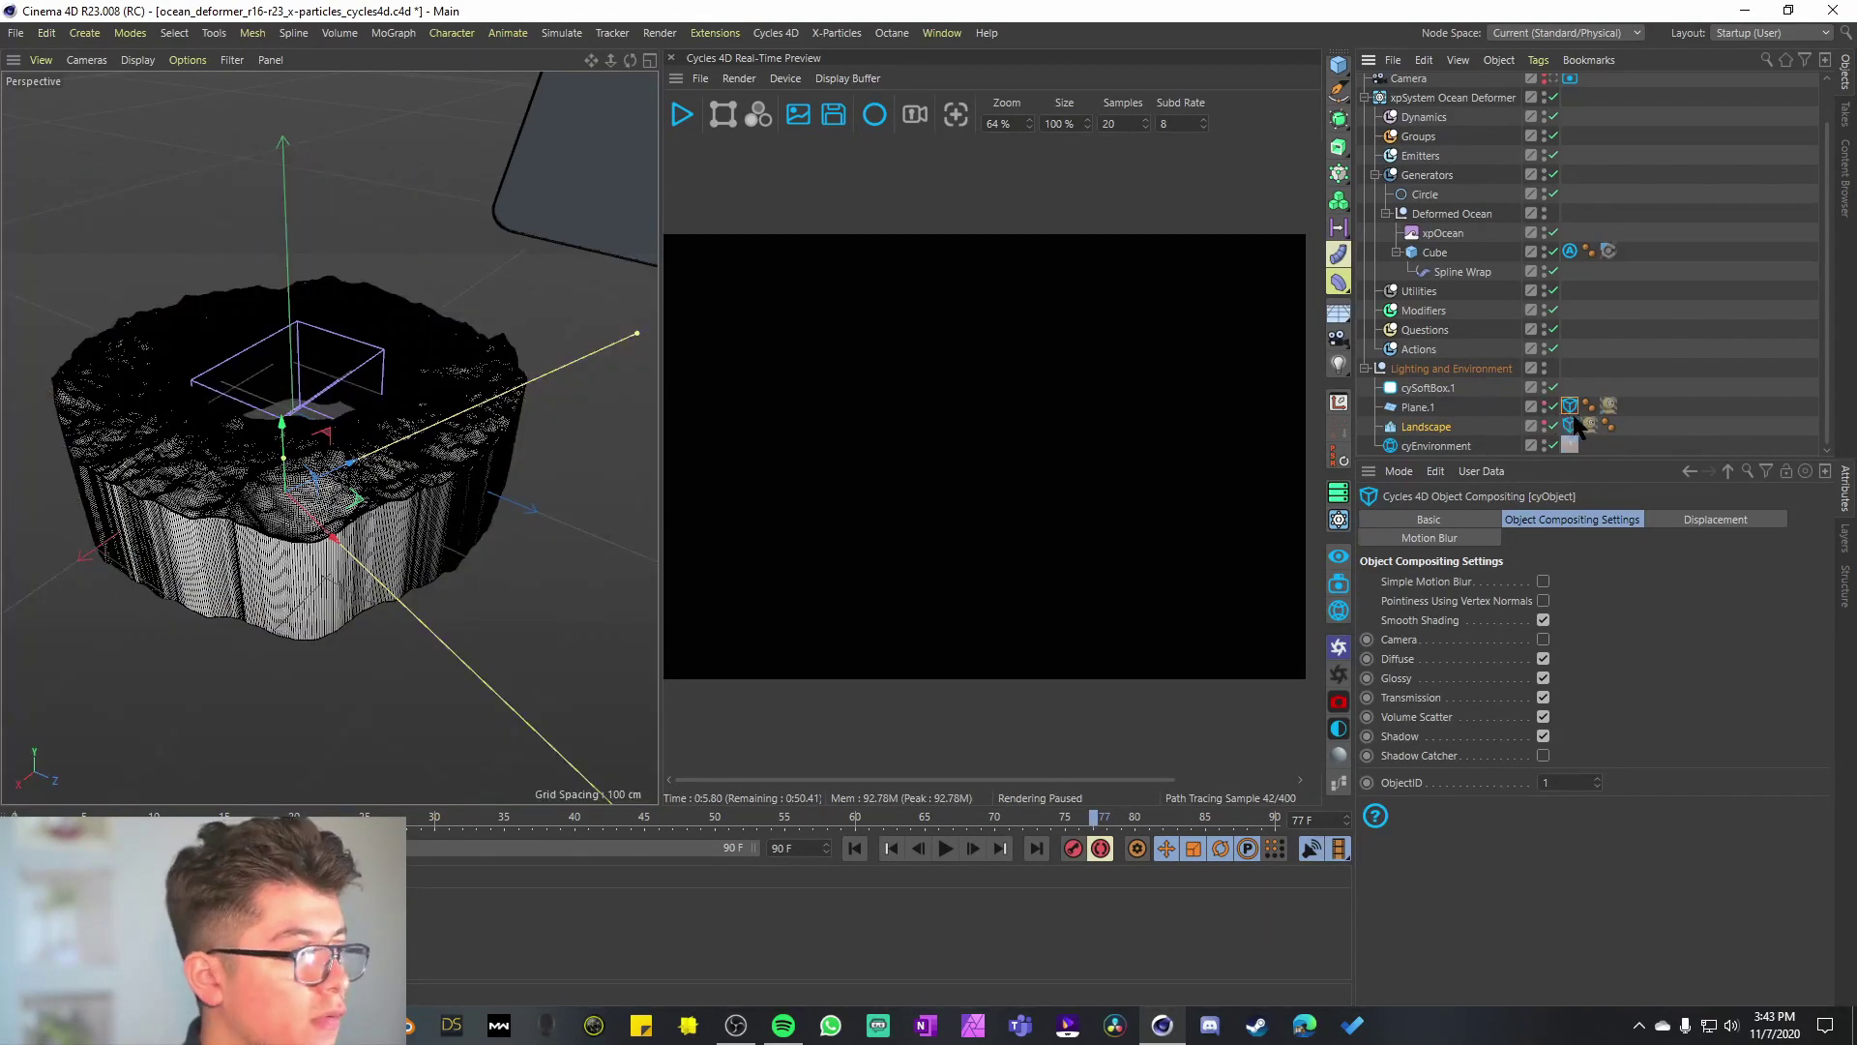
# Step: Delete the cyObject tags from Plane.1 and Landscape to compare the preview render, and undo the deletion
pyautogui.click(1570, 407)
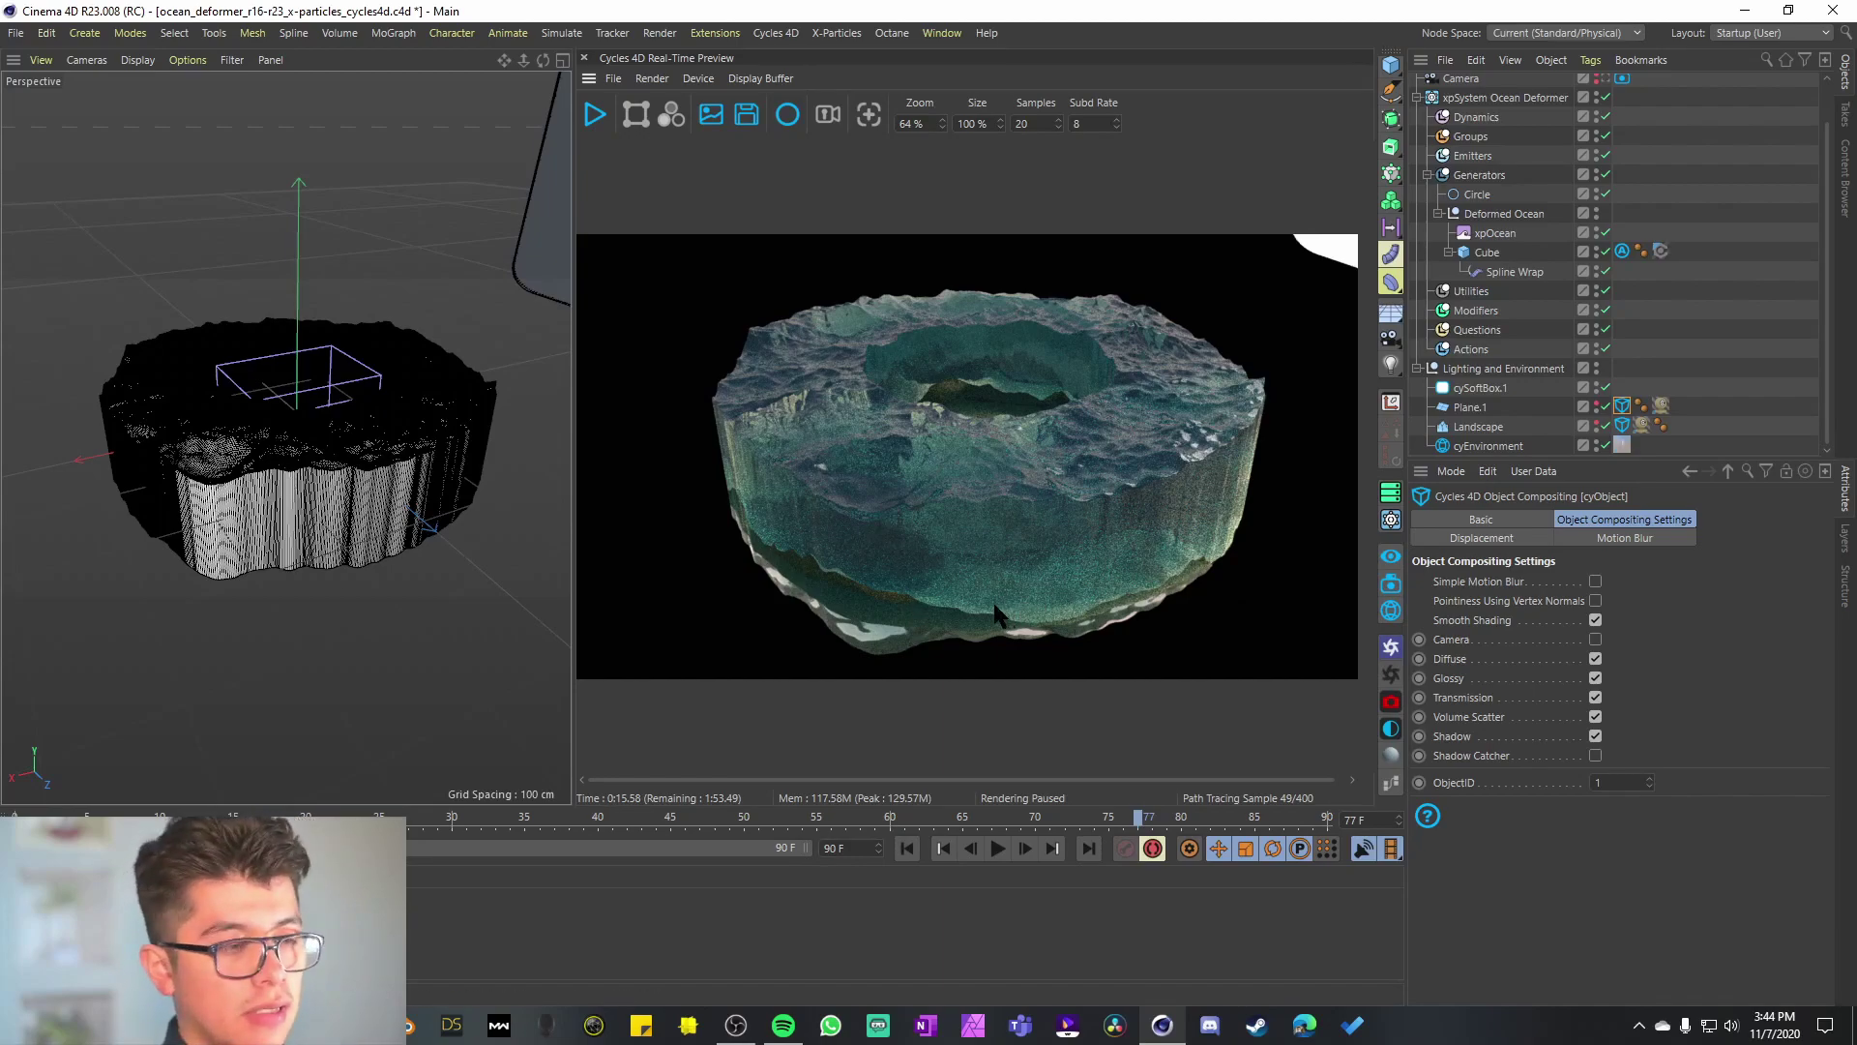
pyautogui.keyDown('ctrl'); pyautogui.click(1622, 426); pyautogui.keyUp('ctrl')
pyautogui.press('Delete')
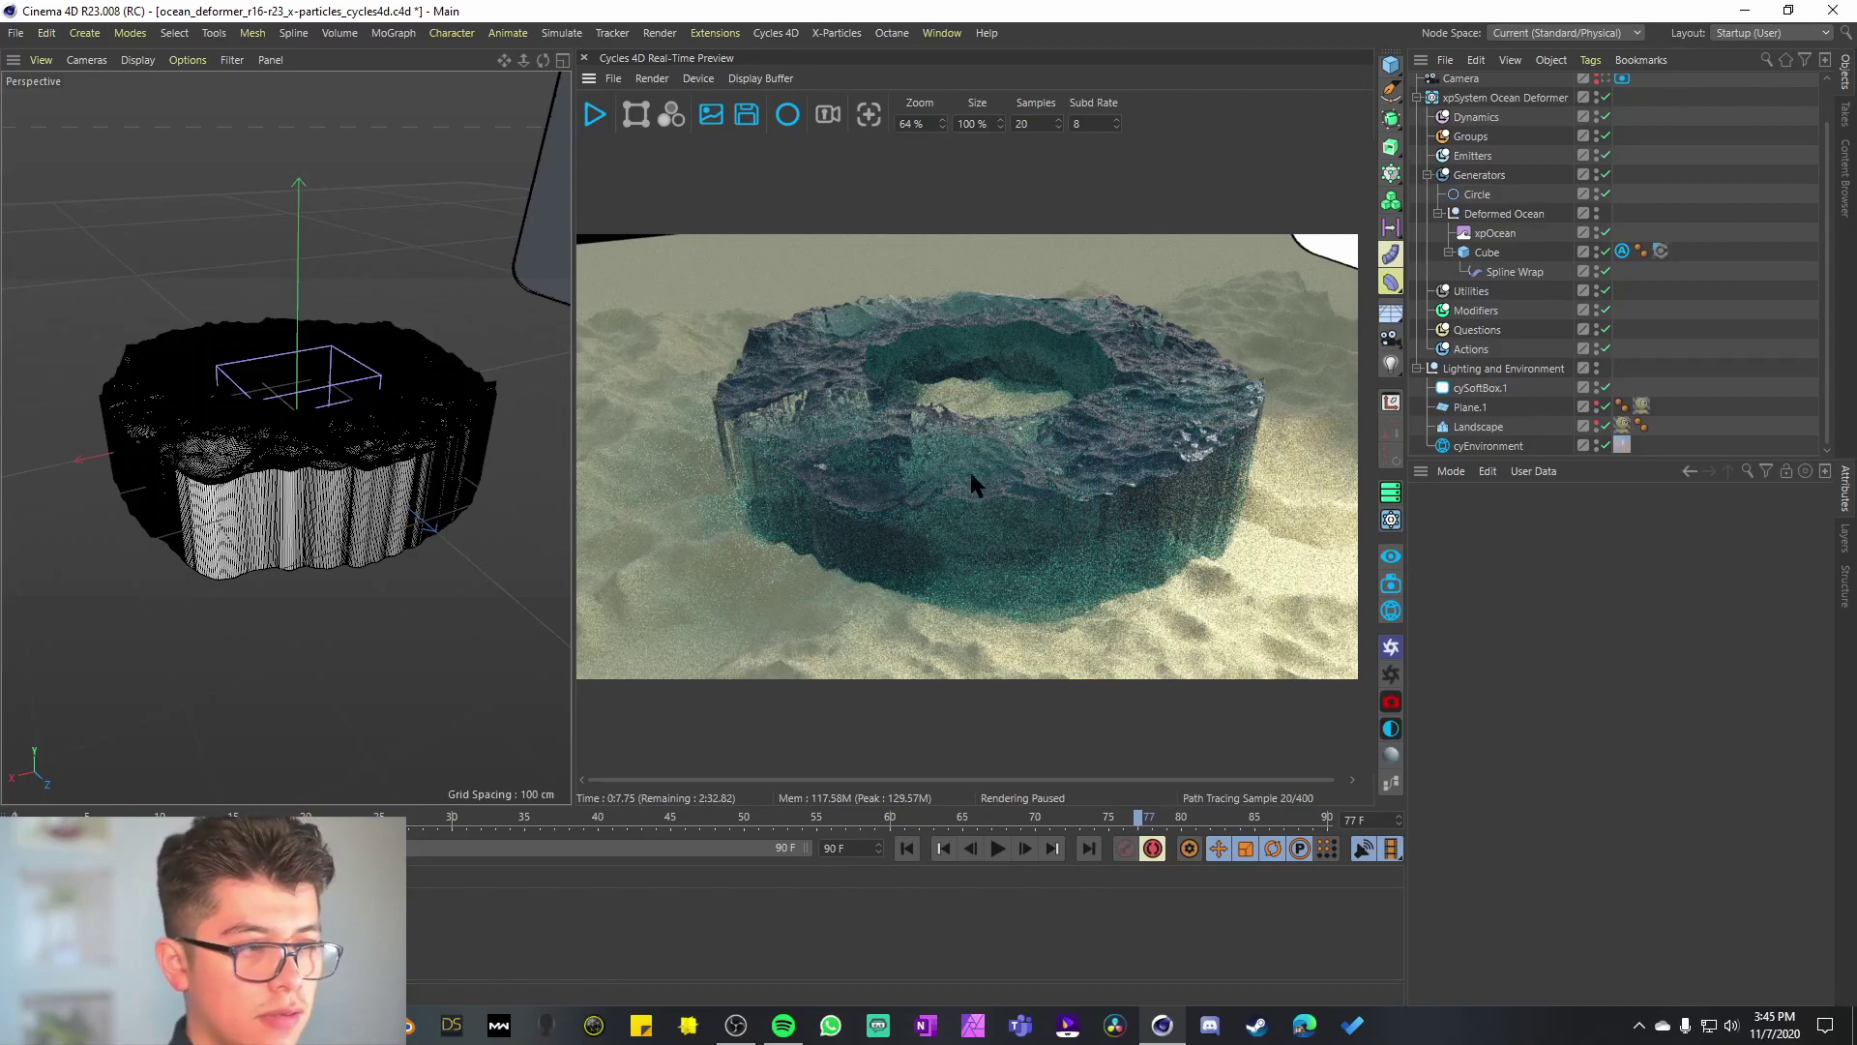
pyautogui.hotkey('ctrl', 'z')
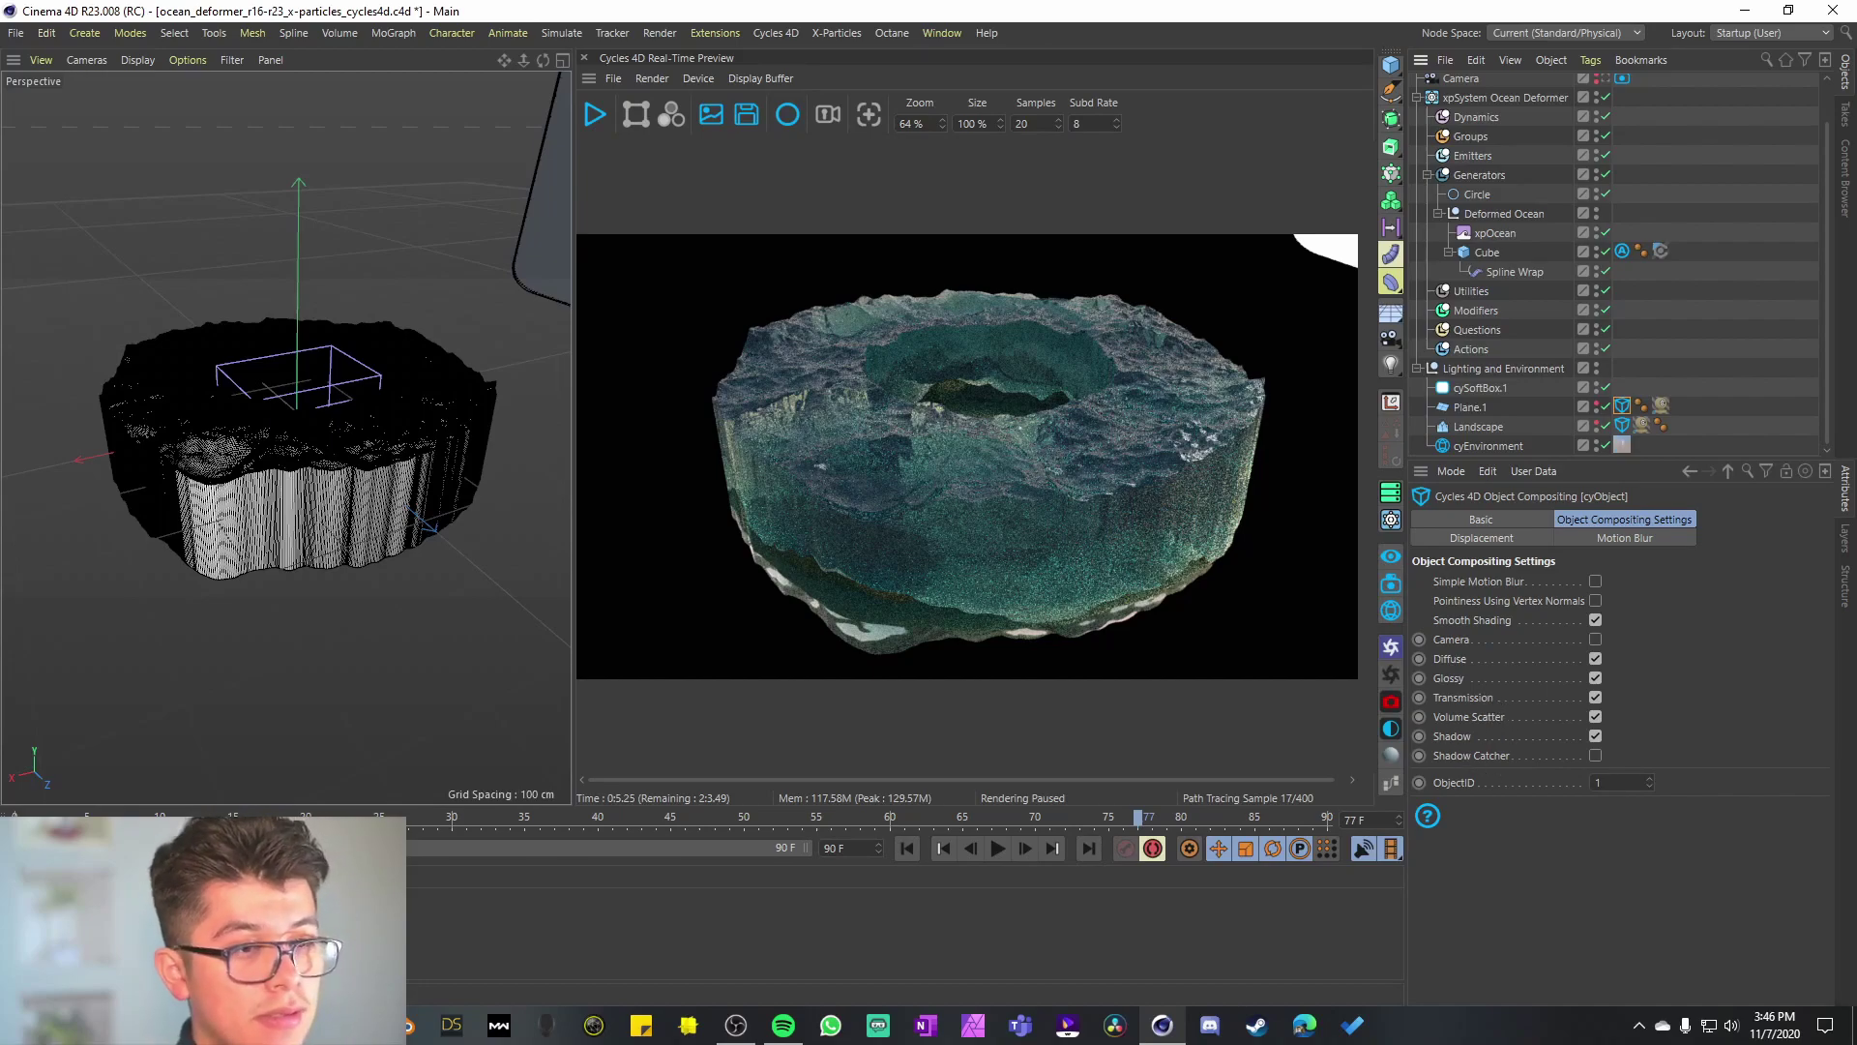
# Step: Inspect the cyEnvironment object, its Background Material tag and the xpFoamMap entry in the Cube's cyAttribute tag
pyautogui.click(1512, 447)
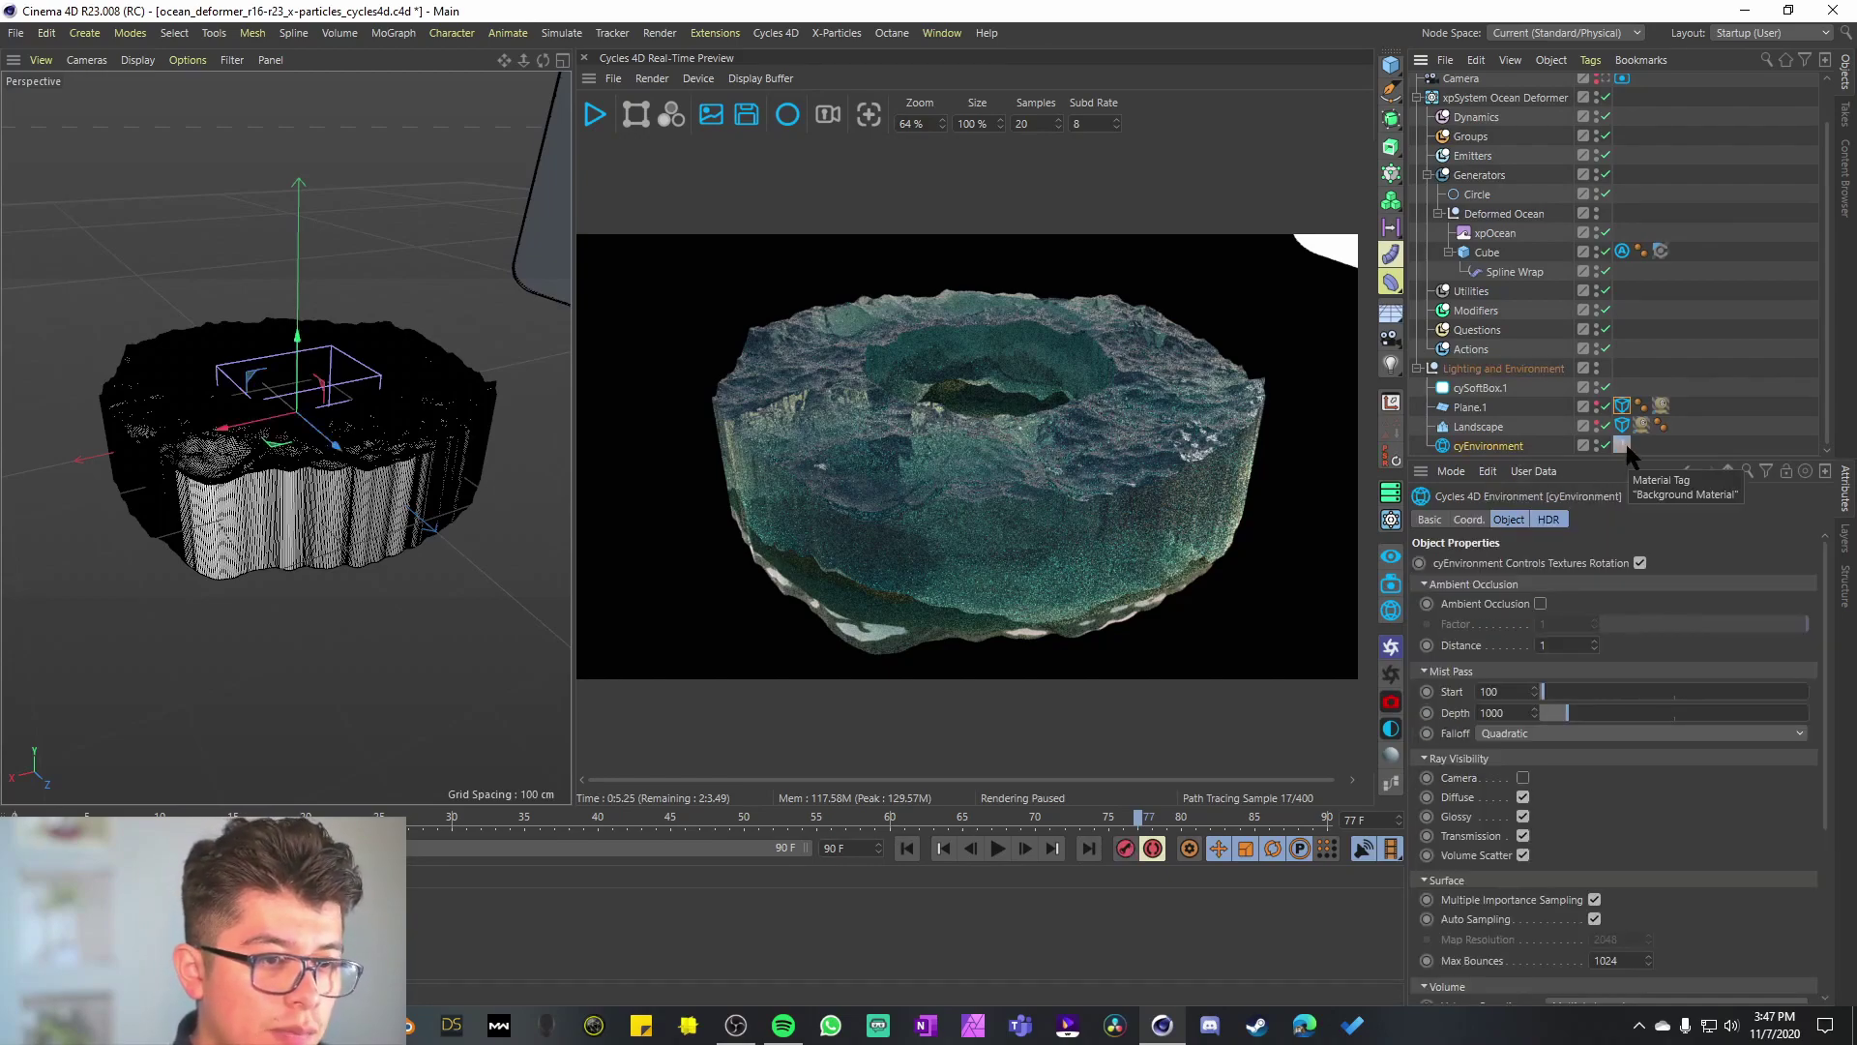
pyautogui.click(1623, 446)
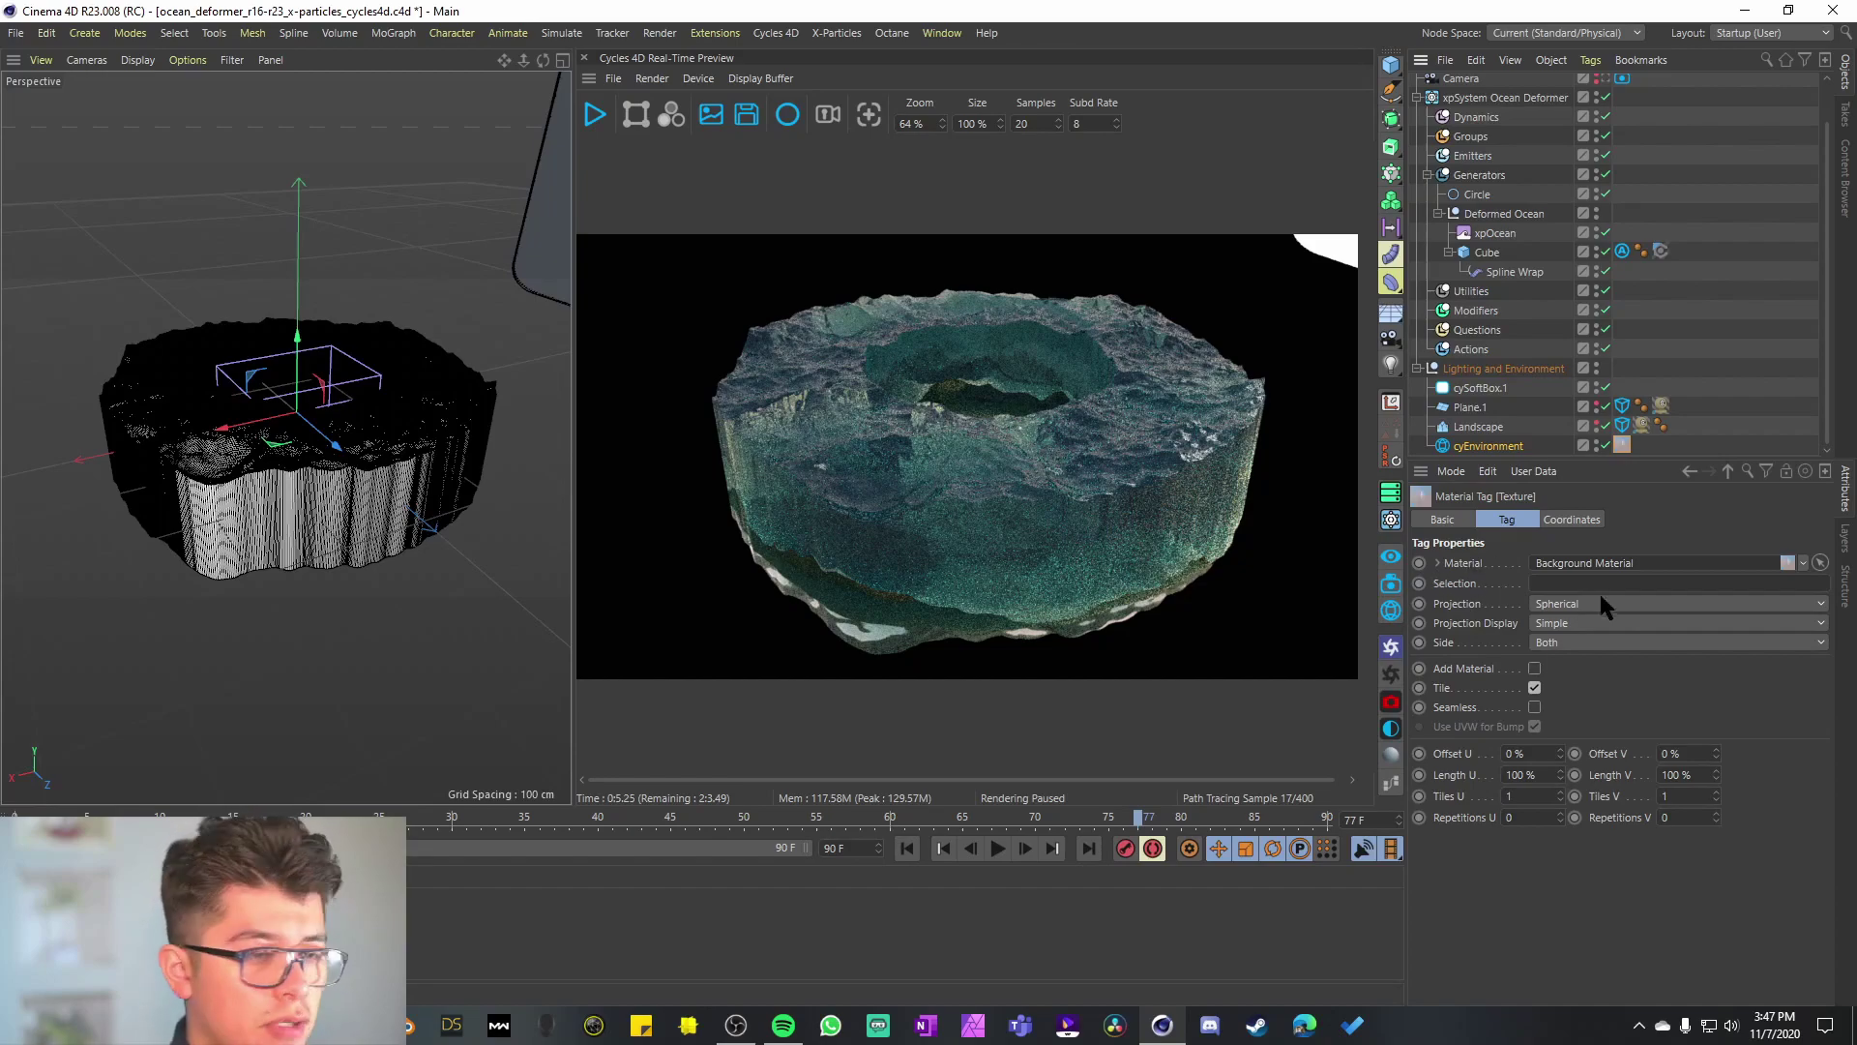
pyautogui.click(1487, 252)
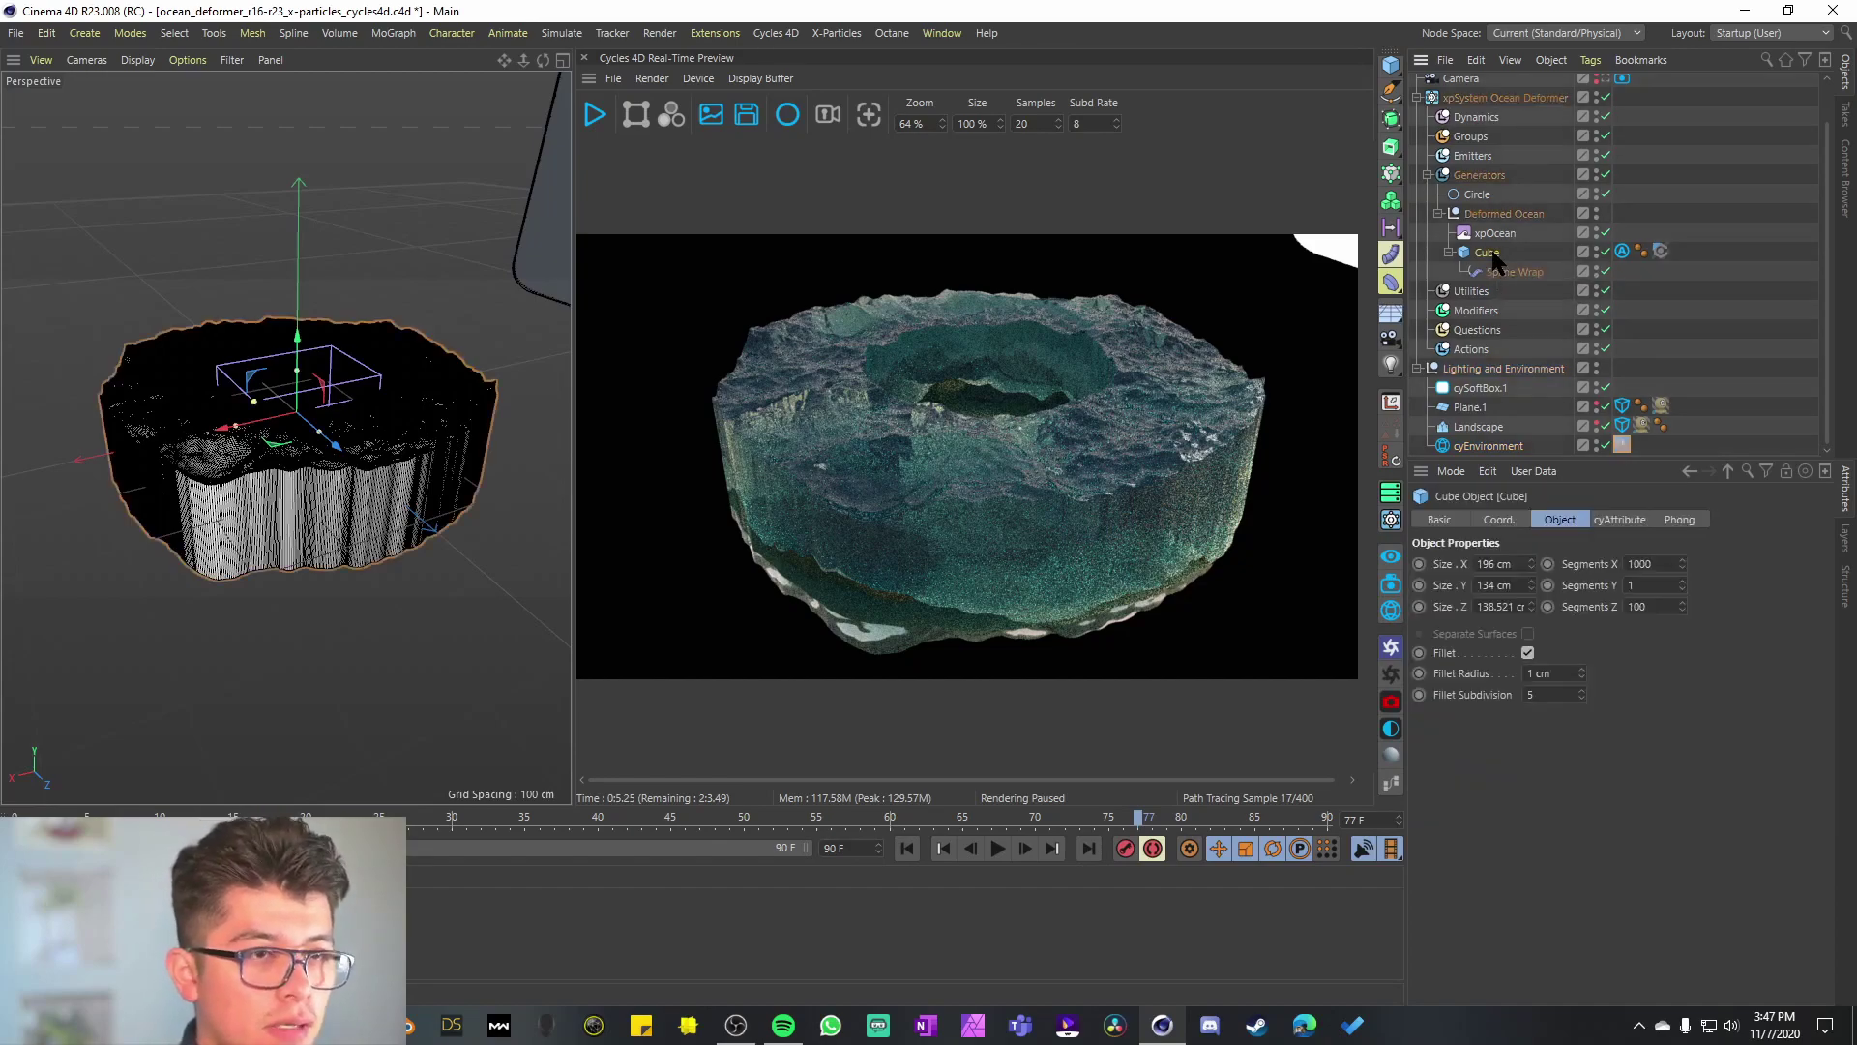
pyautogui.click(1623, 251)
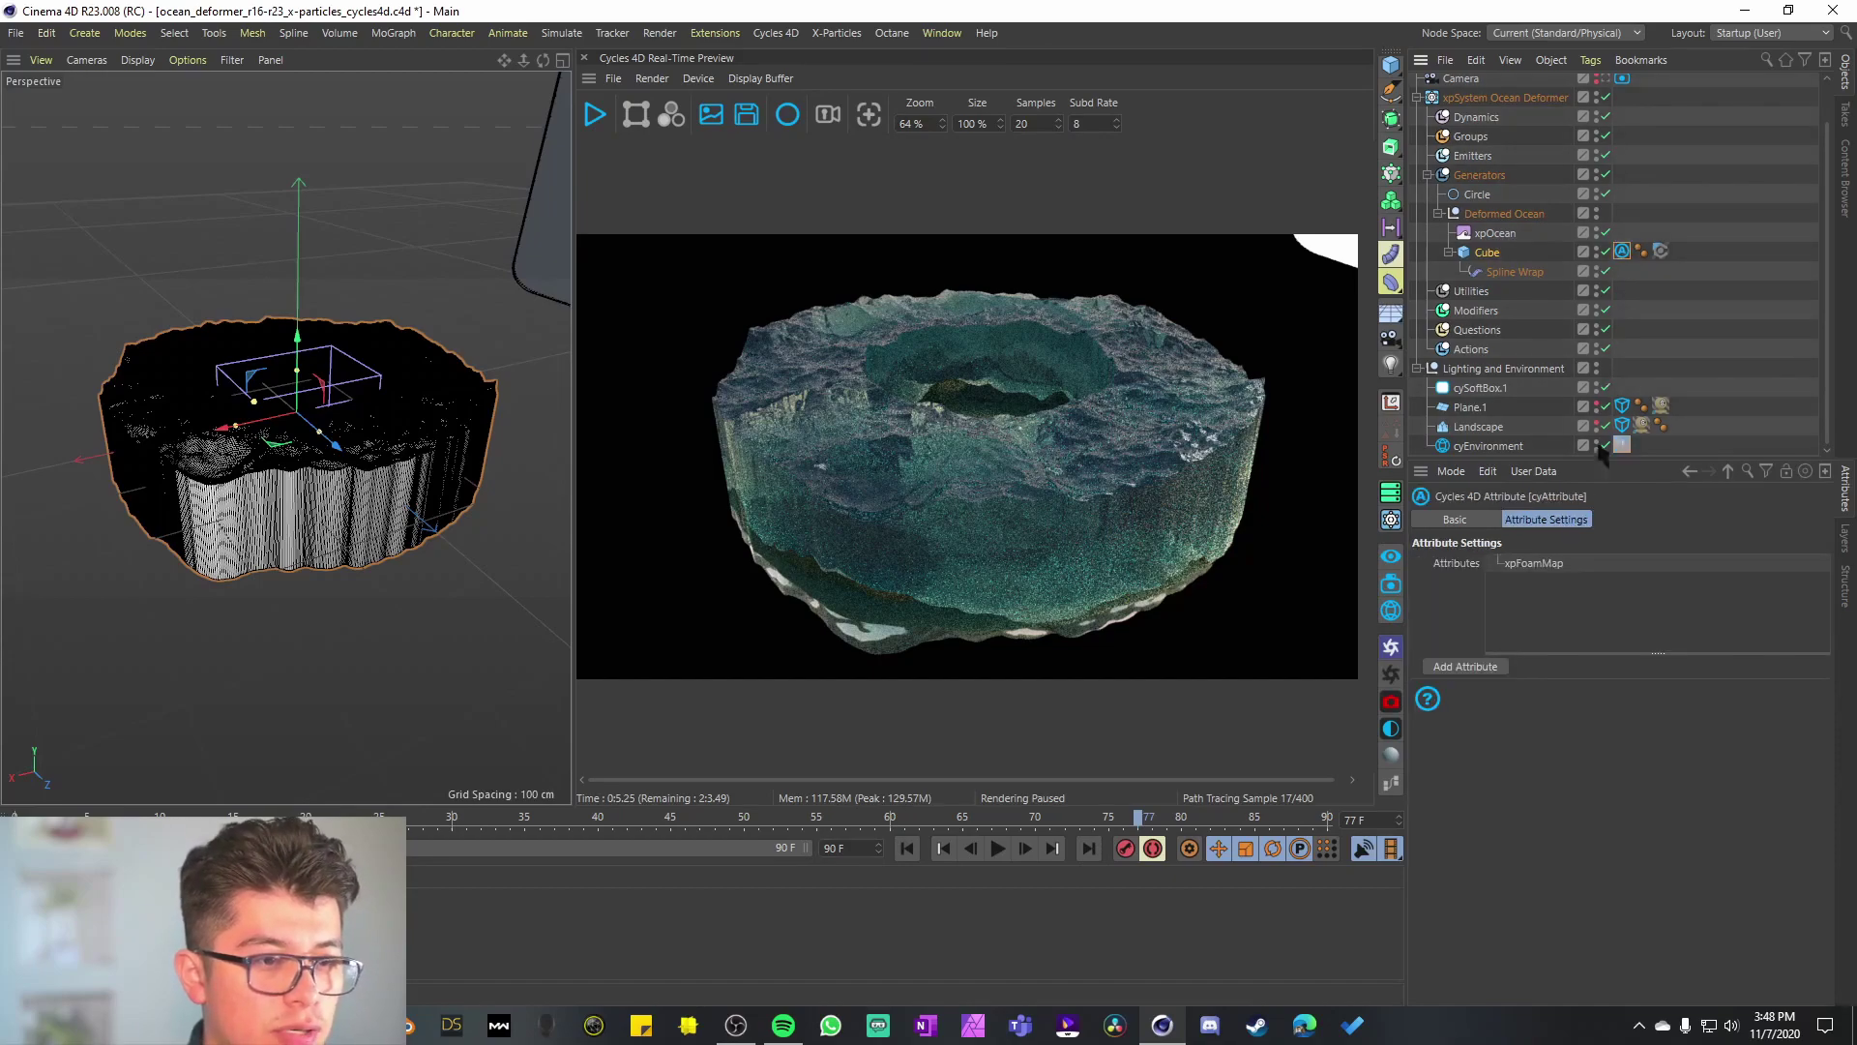
pyautogui.click(1534, 564)
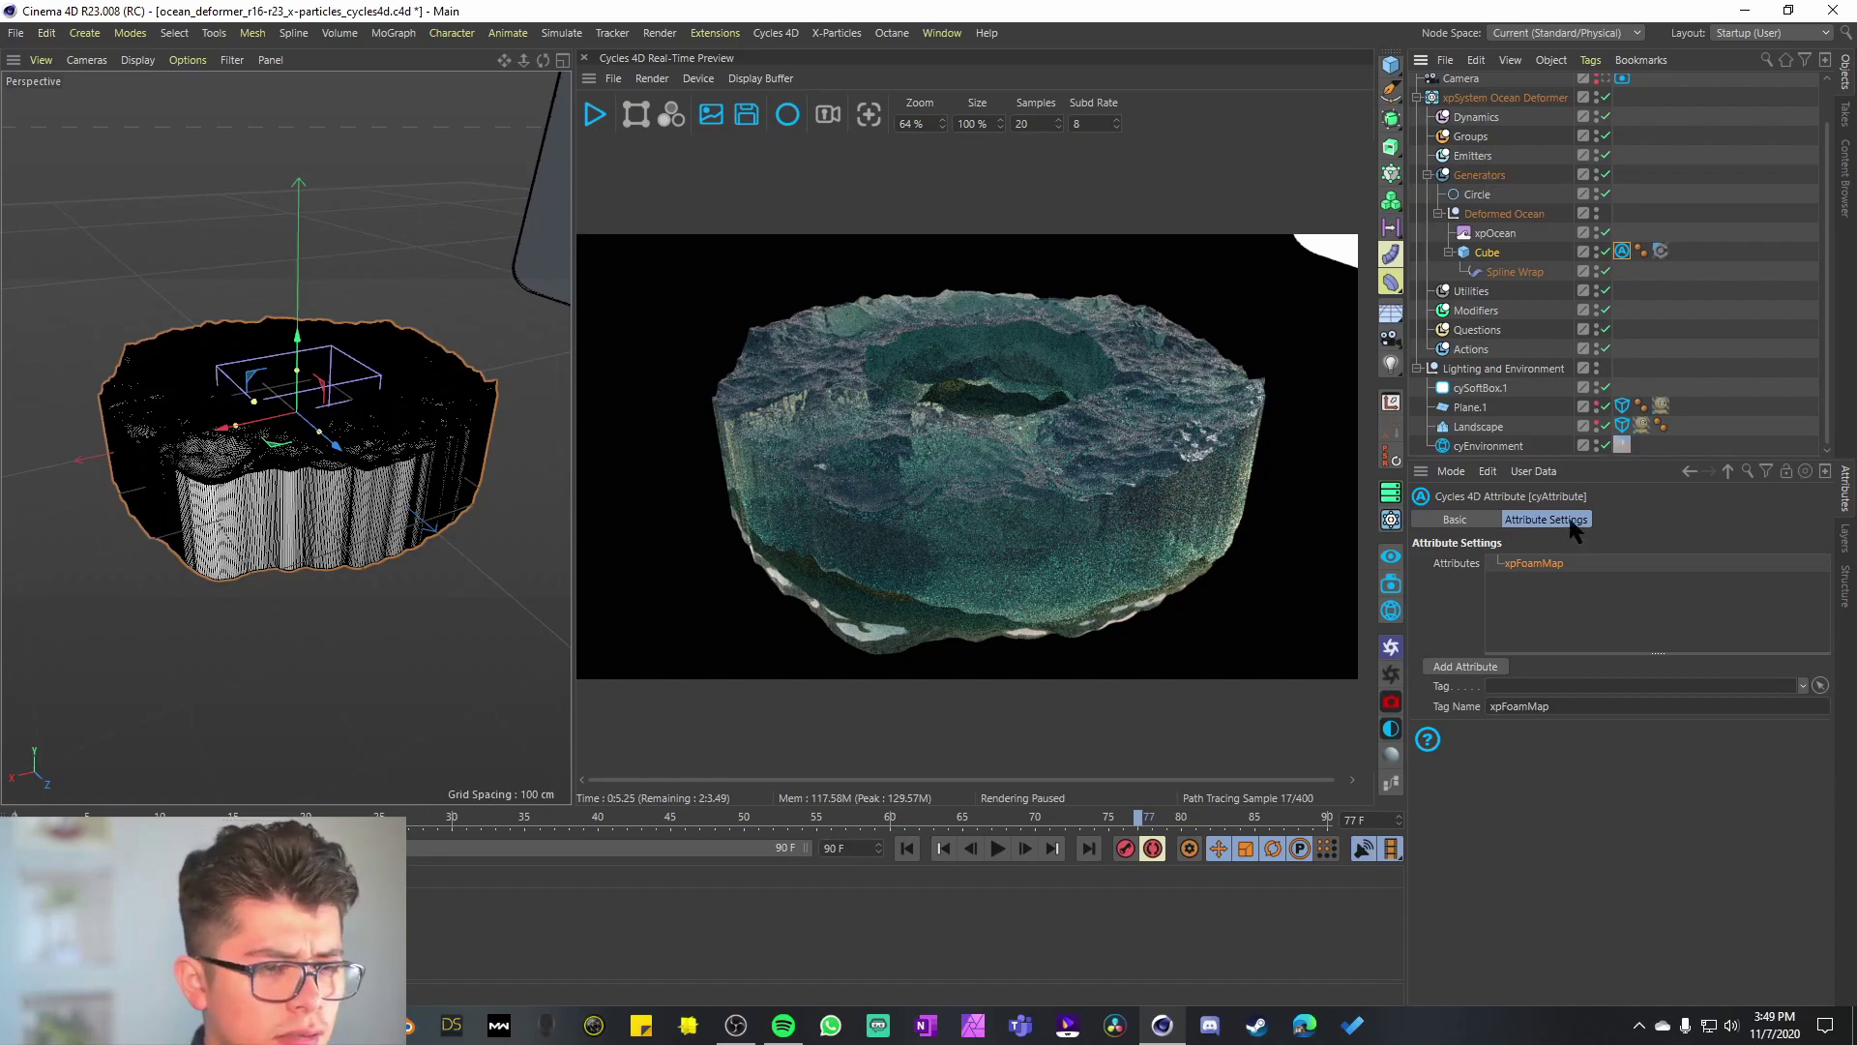
# Step: Open the Cube's Beach Water material in the Node Editor and trace its node tree through to the Output node
pyautogui.click(1660, 251)
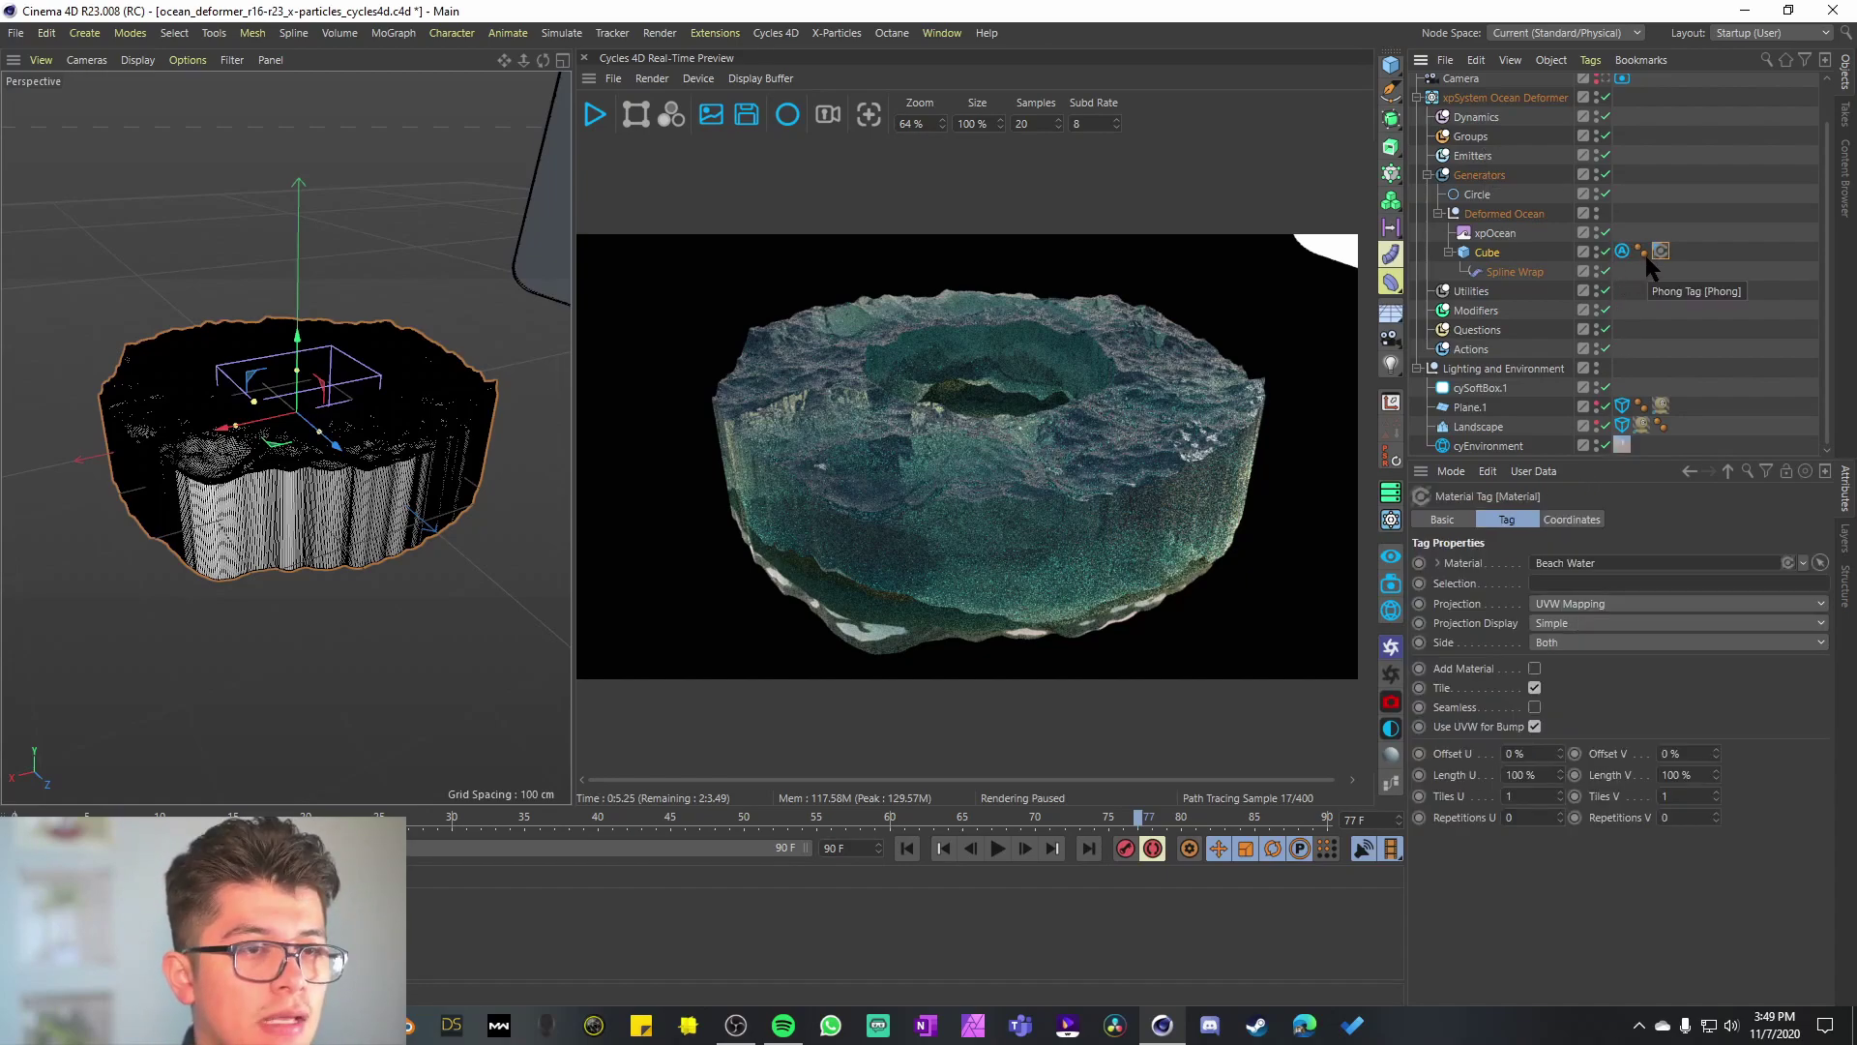
pyautogui.doubleClick(1660, 253)
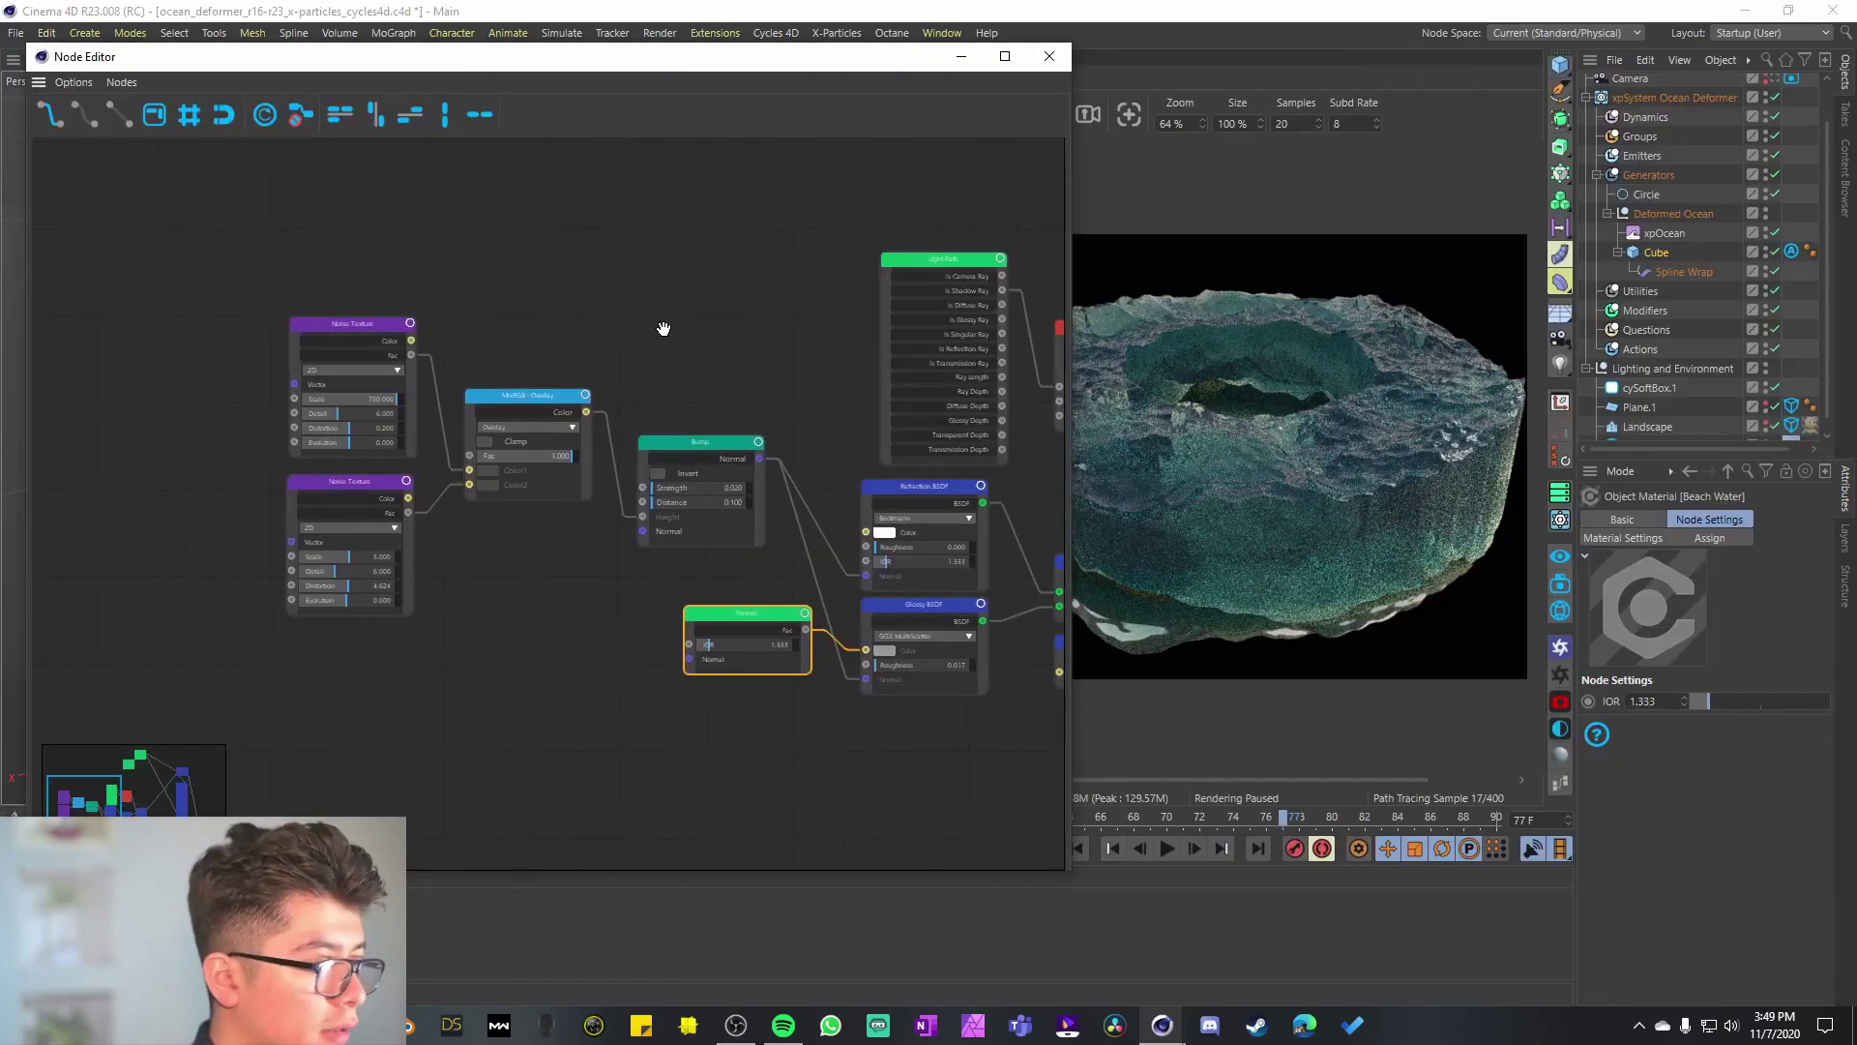
pyautogui.moveTo(663, 329); pyautogui.dragTo(444, 381, button='middle')
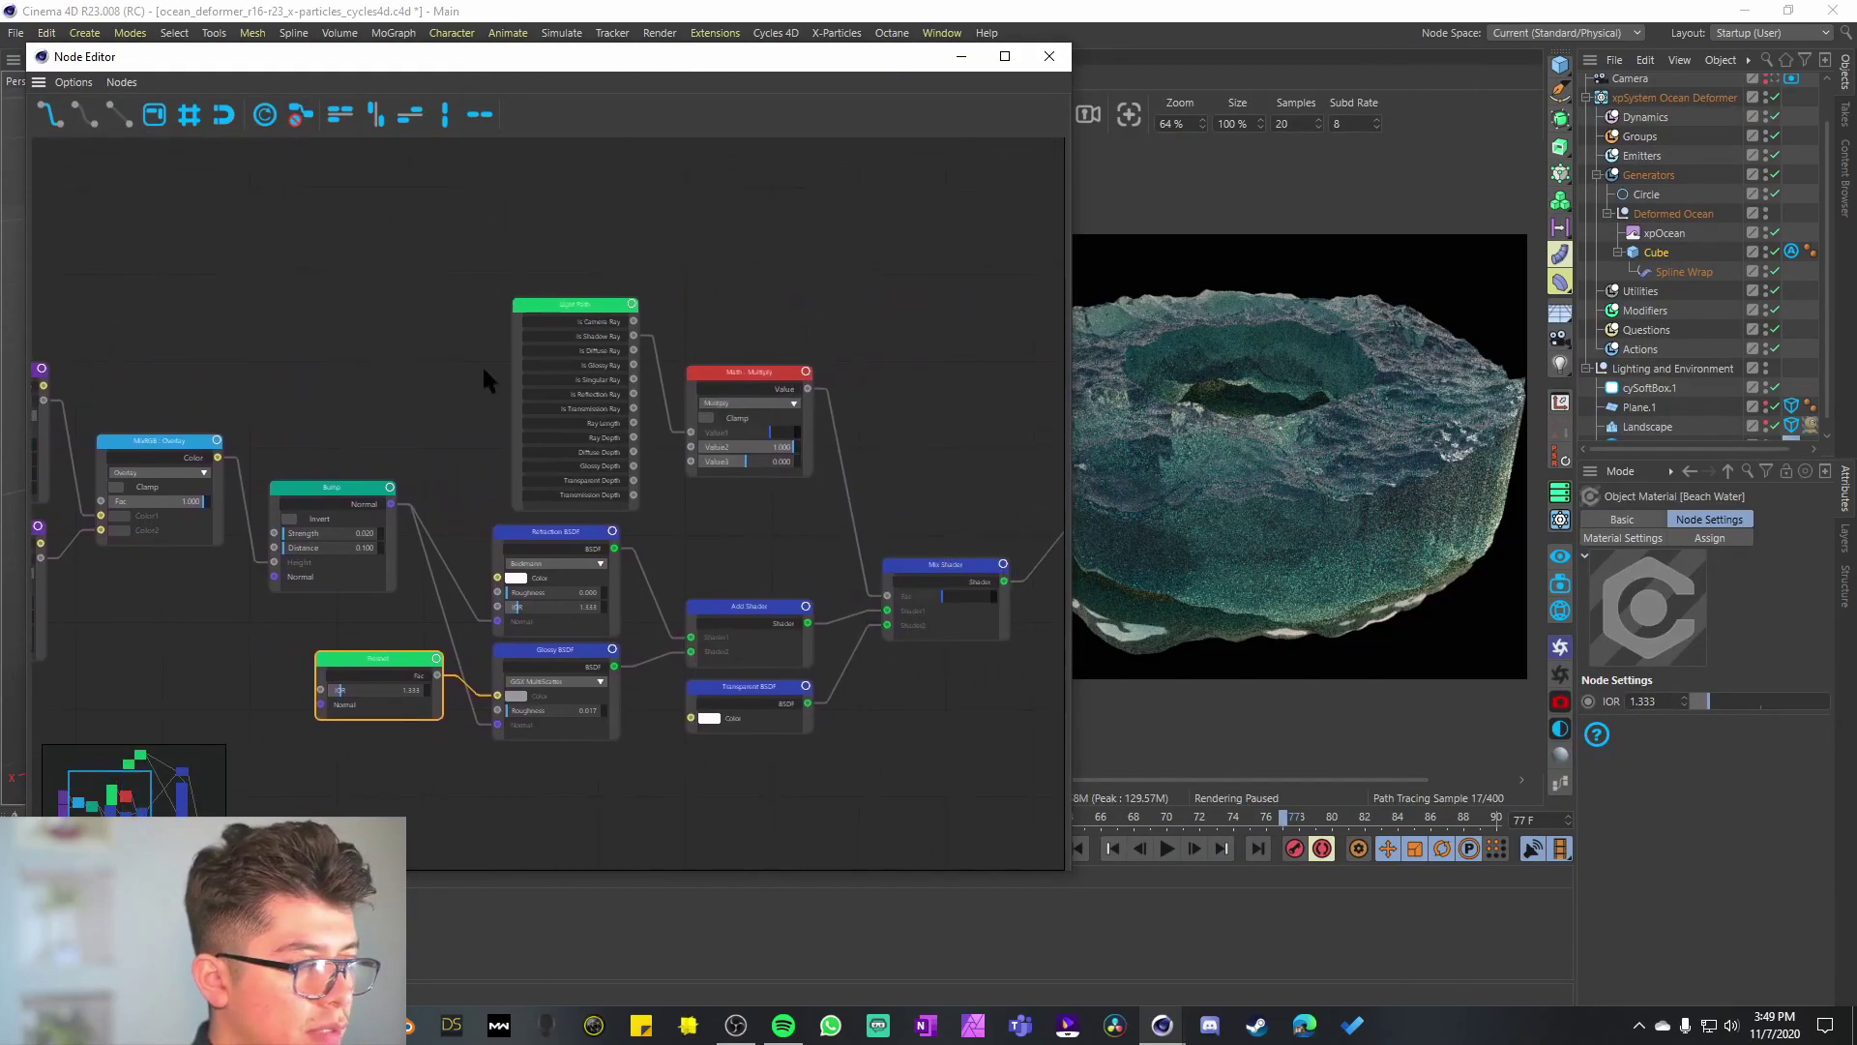
pyautogui.moveTo(722, 352); pyautogui.dragTo(575, 606, button='middle')
pyautogui.moveTo(742, 448); pyautogui.dragTo(395, 359, button='middle')
pyautogui.moveTo(870, 629); pyautogui.dragTo(545, 499, button='middle')
pyautogui.moveTo(735, 551); pyautogui.dragTo(718, 498, button='middle')
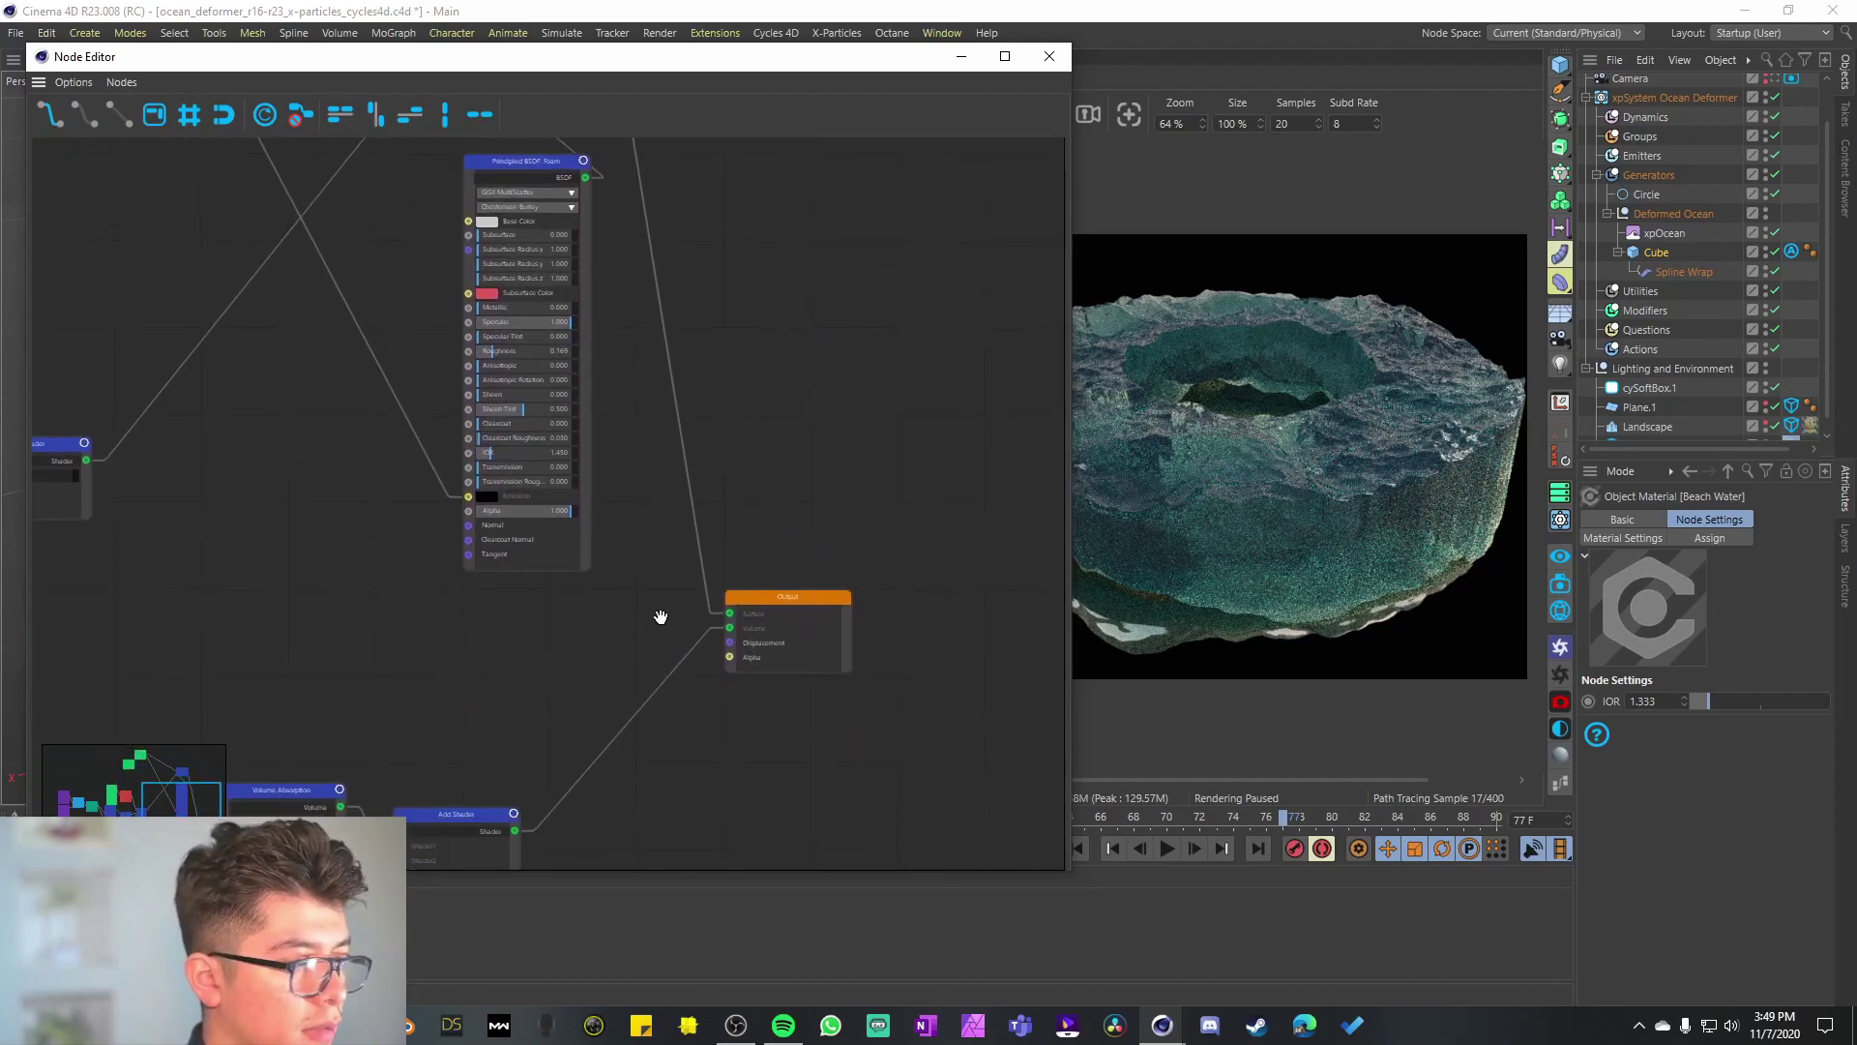
pyautogui.moveTo(655, 622); pyautogui.dragTo(705, 593, button='middle')
# Step: Examine the Output node and the Mix Shader that blends in the Principled BSDF: Foam node
pyautogui.scroll(3, 735, 575)
pyautogui.click(876, 545)
pyautogui.moveTo(722, 212); pyautogui.dragTo(767, 668, button='middle')
pyautogui.moveTo(720, 369); pyautogui.dragTo(746, 593, button='middle')
pyautogui.moveTo(619, 527); pyautogui.dragTo(537, 526)
pyautogui.click(774, 455)
pyautogui.moveTo(579, 242); pyautogui.dragTo(840, 431, button='middle')
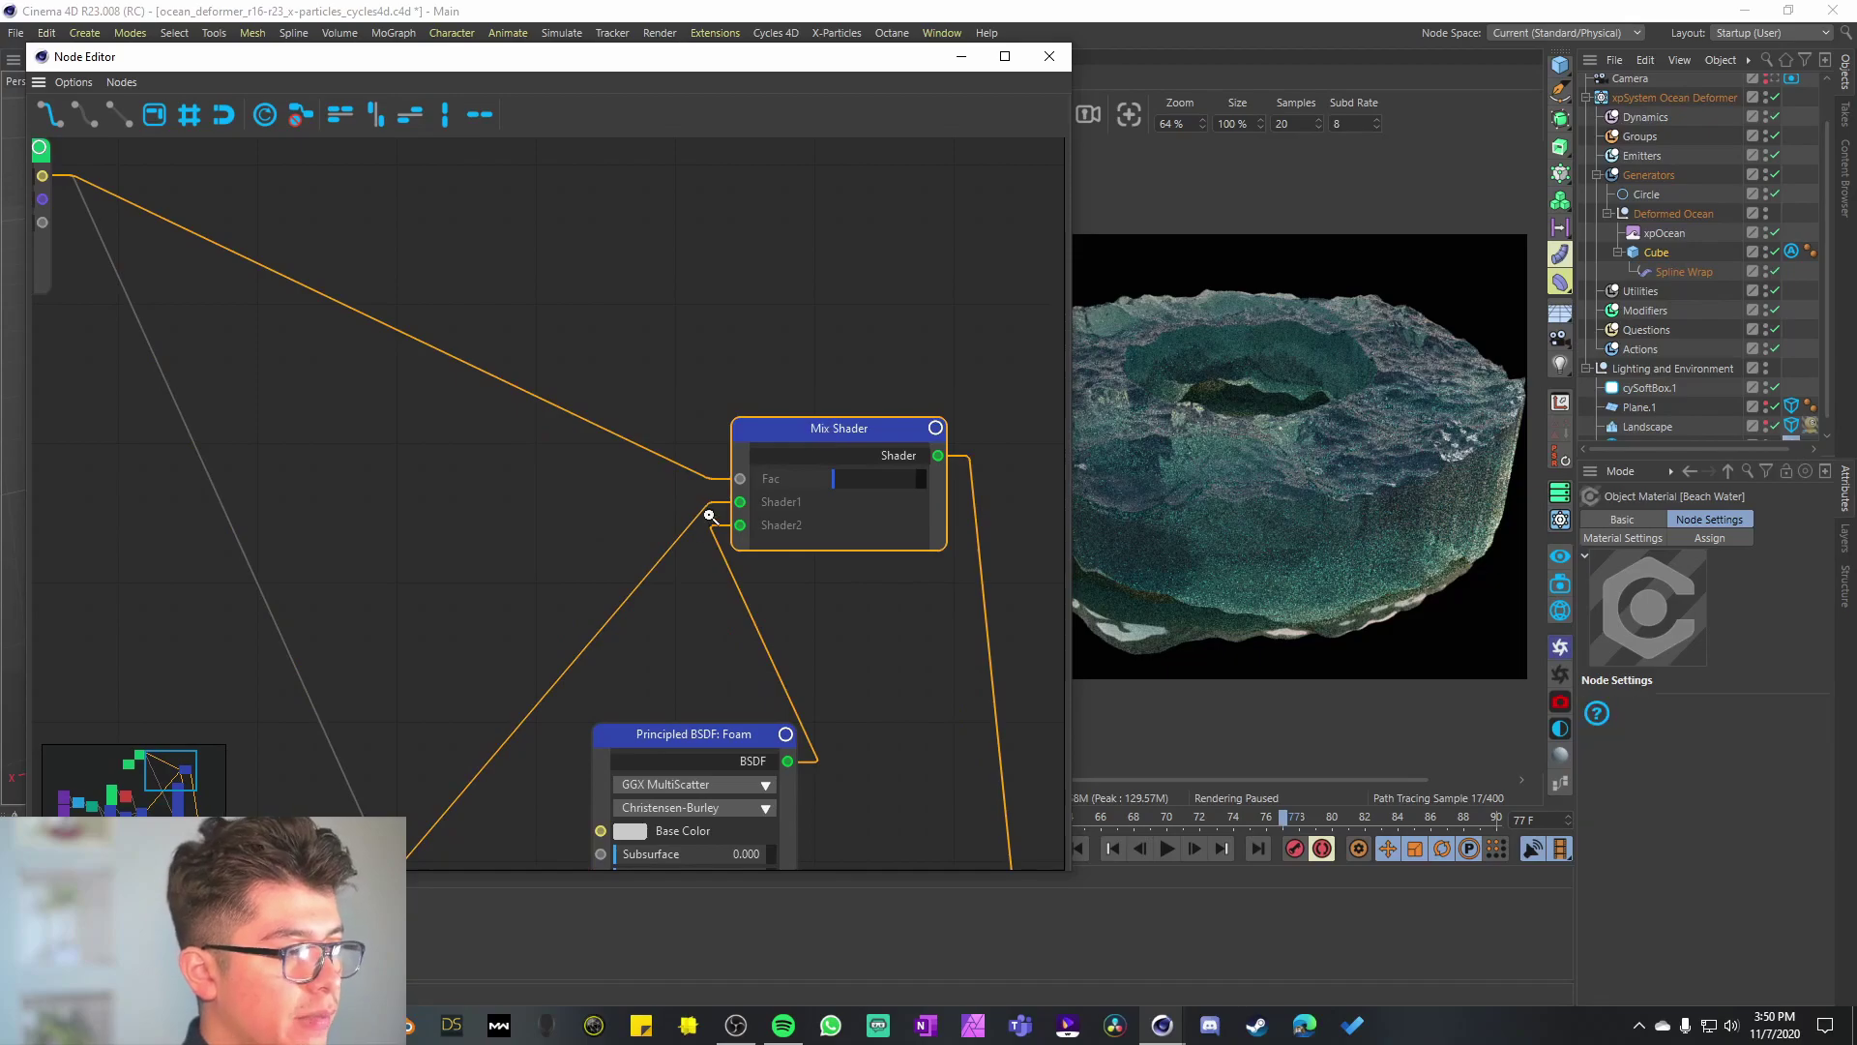
pyautogui.scroll(-3, 668, 561)
pyautogui.moveTo(649, 580); pyautogui.dragTo(744, 387, button='middle')
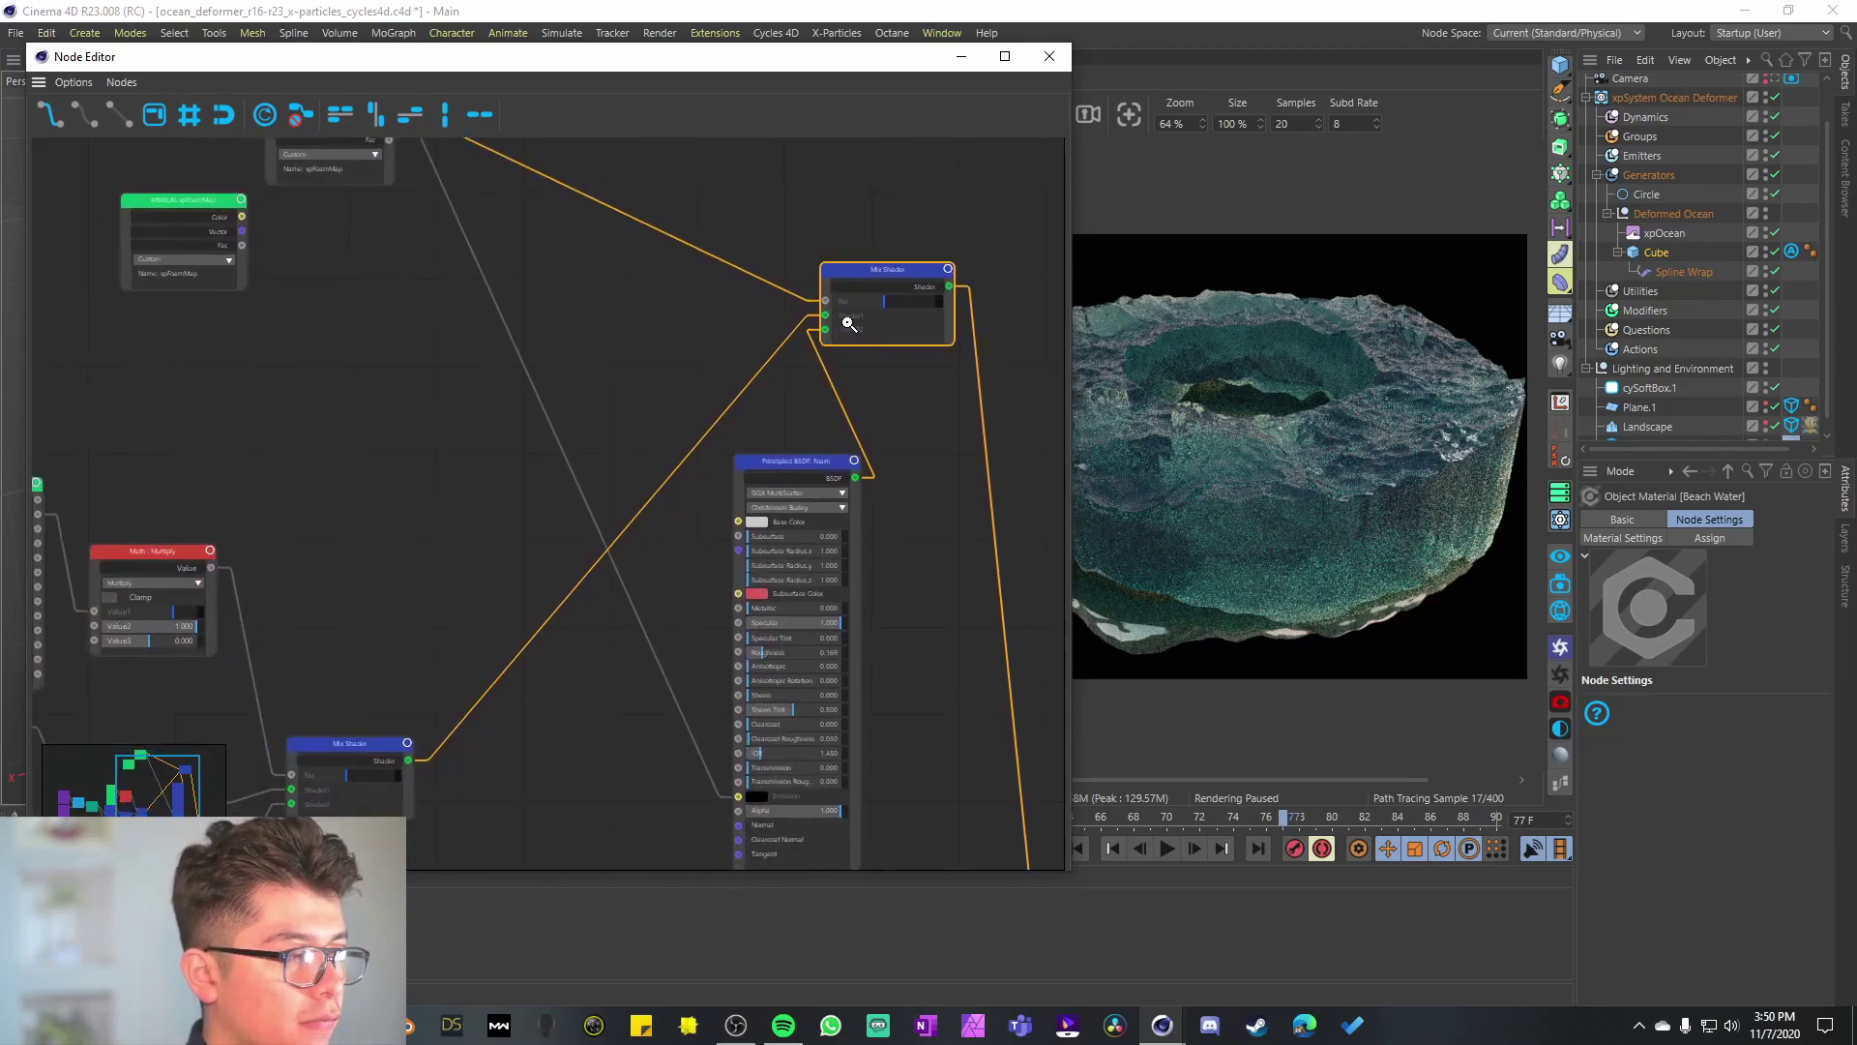
# Step: Examine the Refraction, Glossy and Transparent BSDF branch, shifting the Add Shader node slightly to follow its connections
pyautogui.scroll(3, 839, 319)
pyautogui.moveTo(485, 547); pyautogui.dragTo(751, 356, button='middle')
pyautogui.moveTo(492, 674); pyautogui.dragTo(922, 359, button='middle')
pyautogui.click(648, 549)
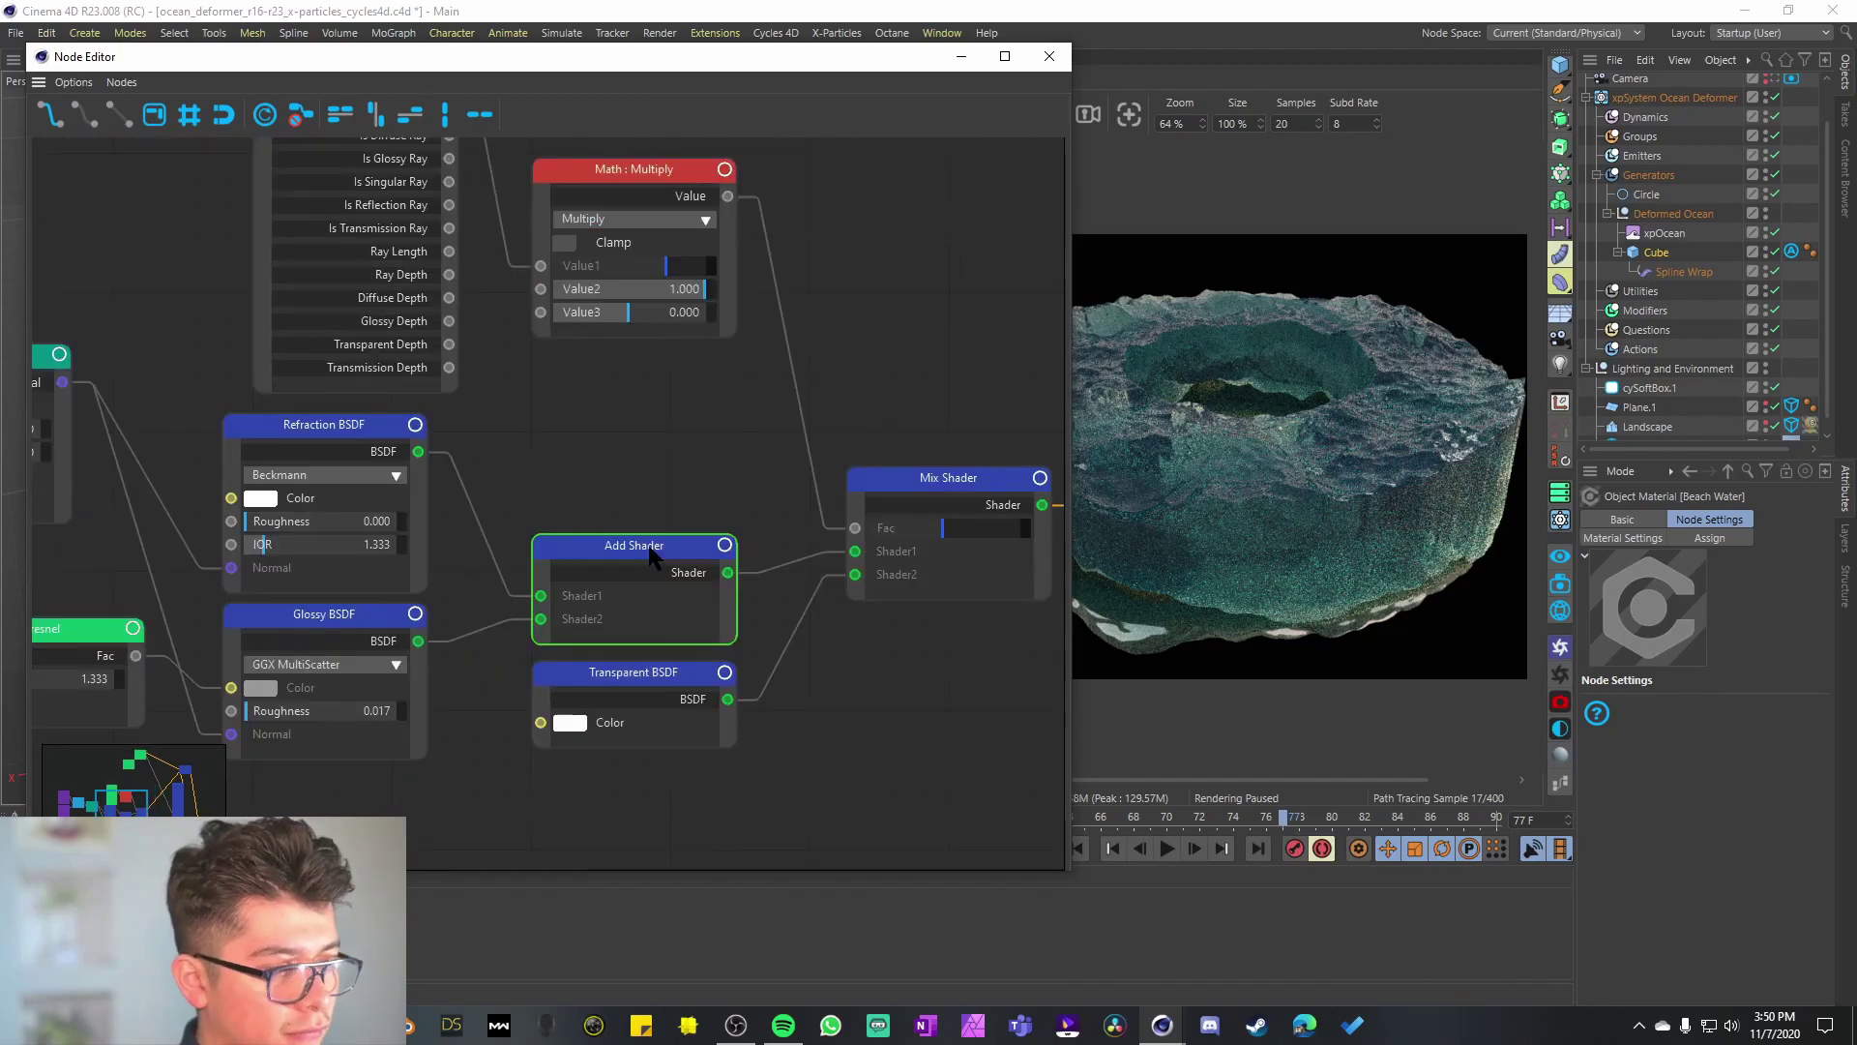
pyautogui.moveTo(649, 550); pyautogui.dragTo(669, 531)
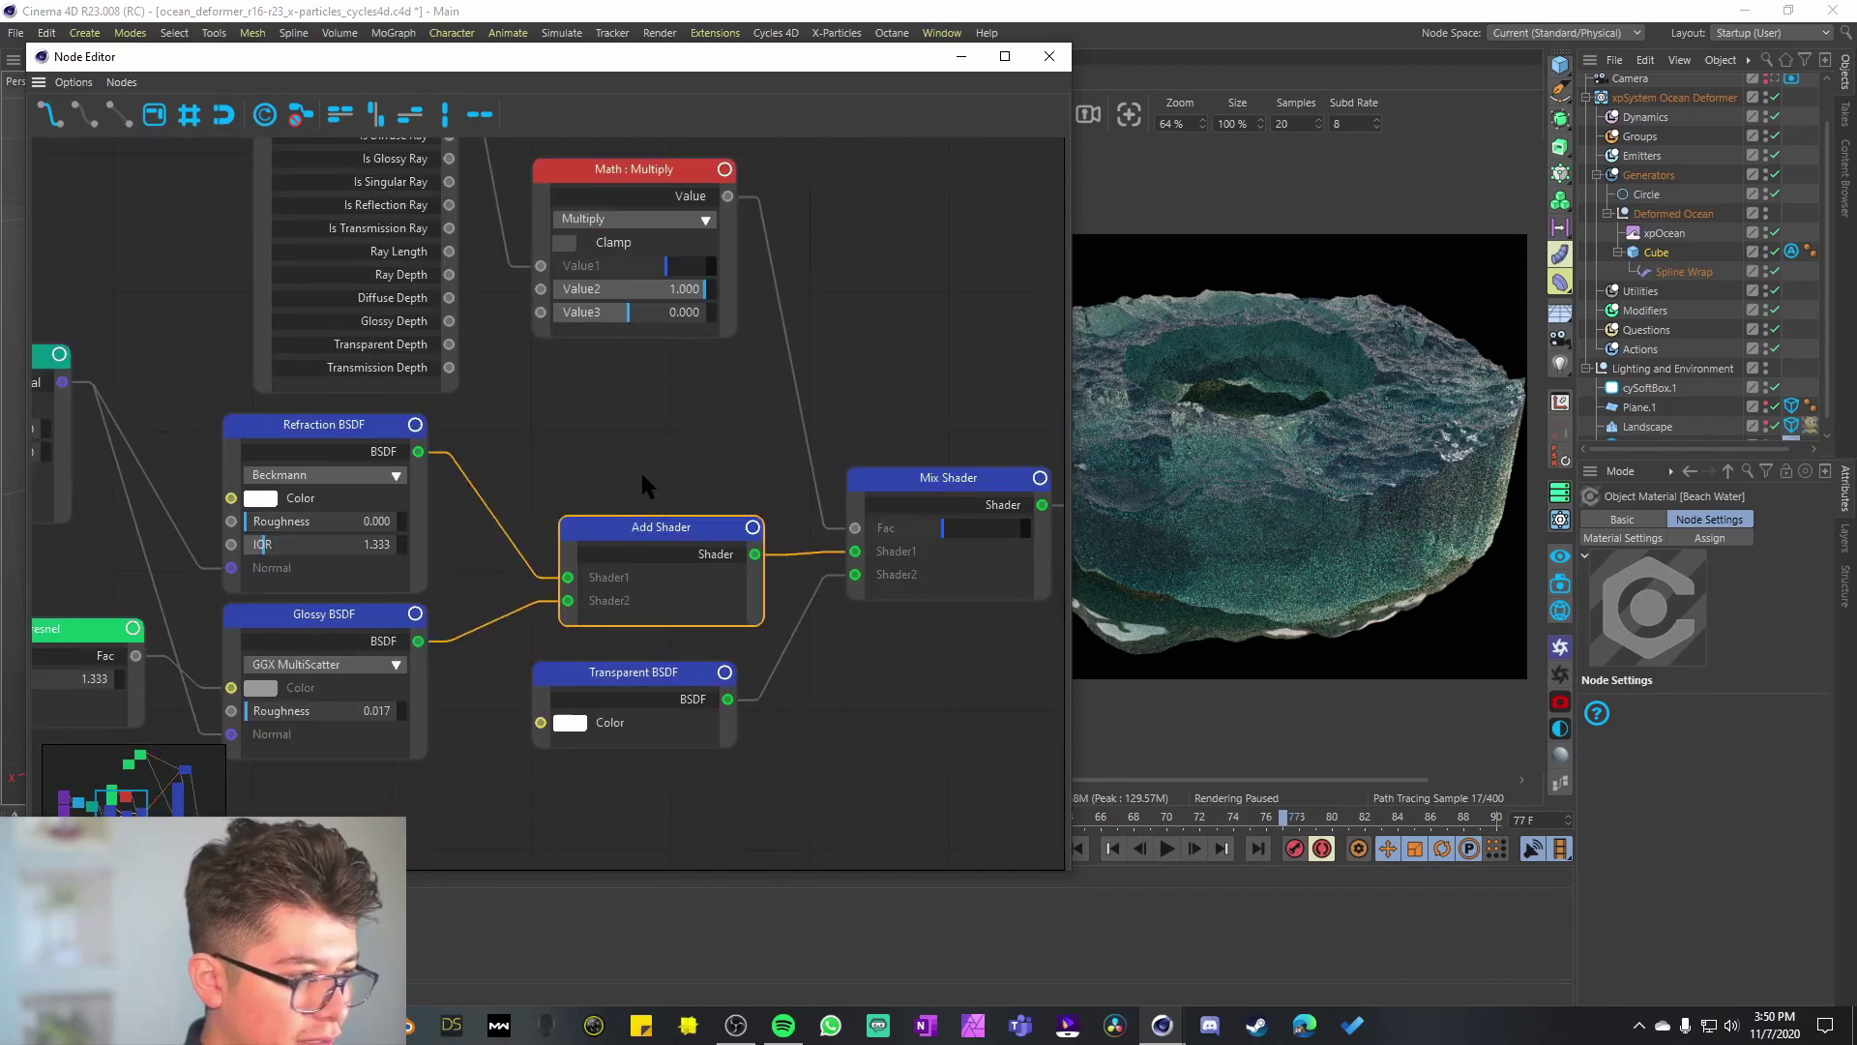
# Step: Examine the Refraction BSDF node's distribution, roughness and IOR settings and follow its Normal connection back to the Bump node
pyautogui.moveTo(517, 538); pyautogui.dragTo(655, 523, button='middle')
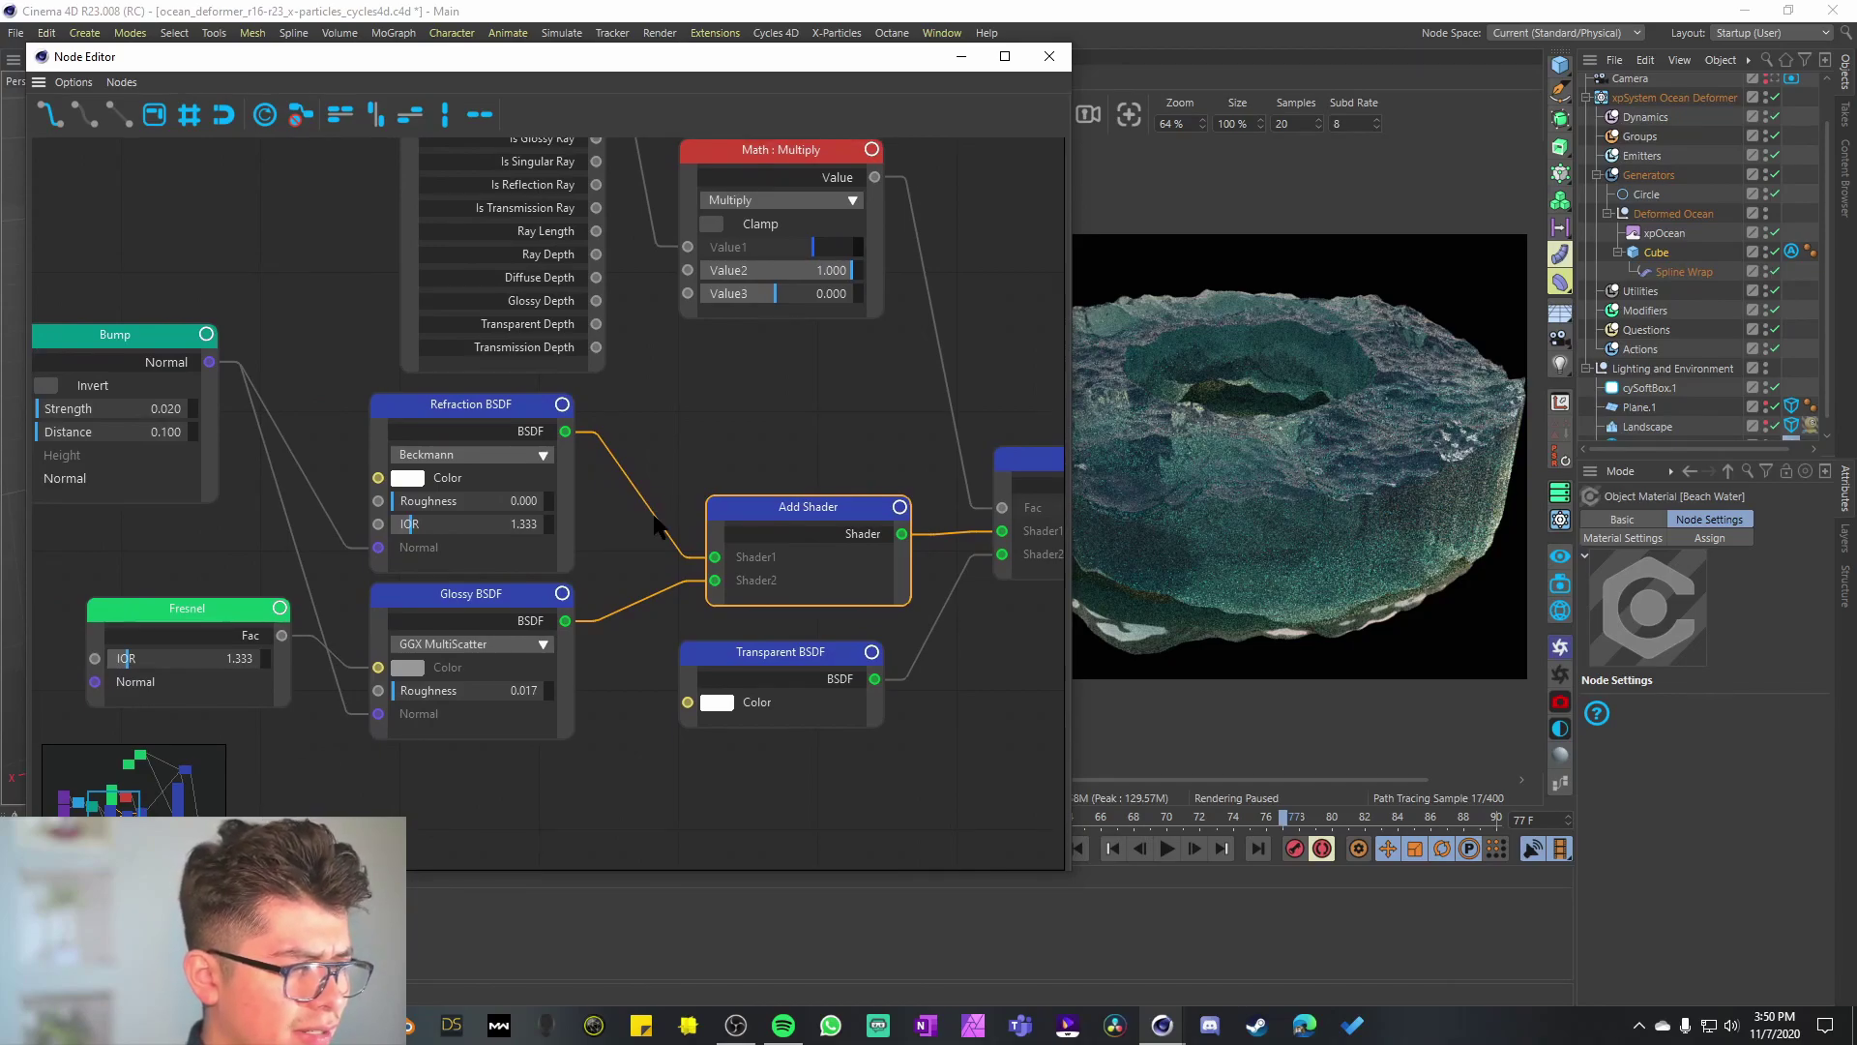
pyautogui.moveTo(654, 523); pyautogui.dragTo(740, 539, button='middle')
pyautogui.click(580, 426)
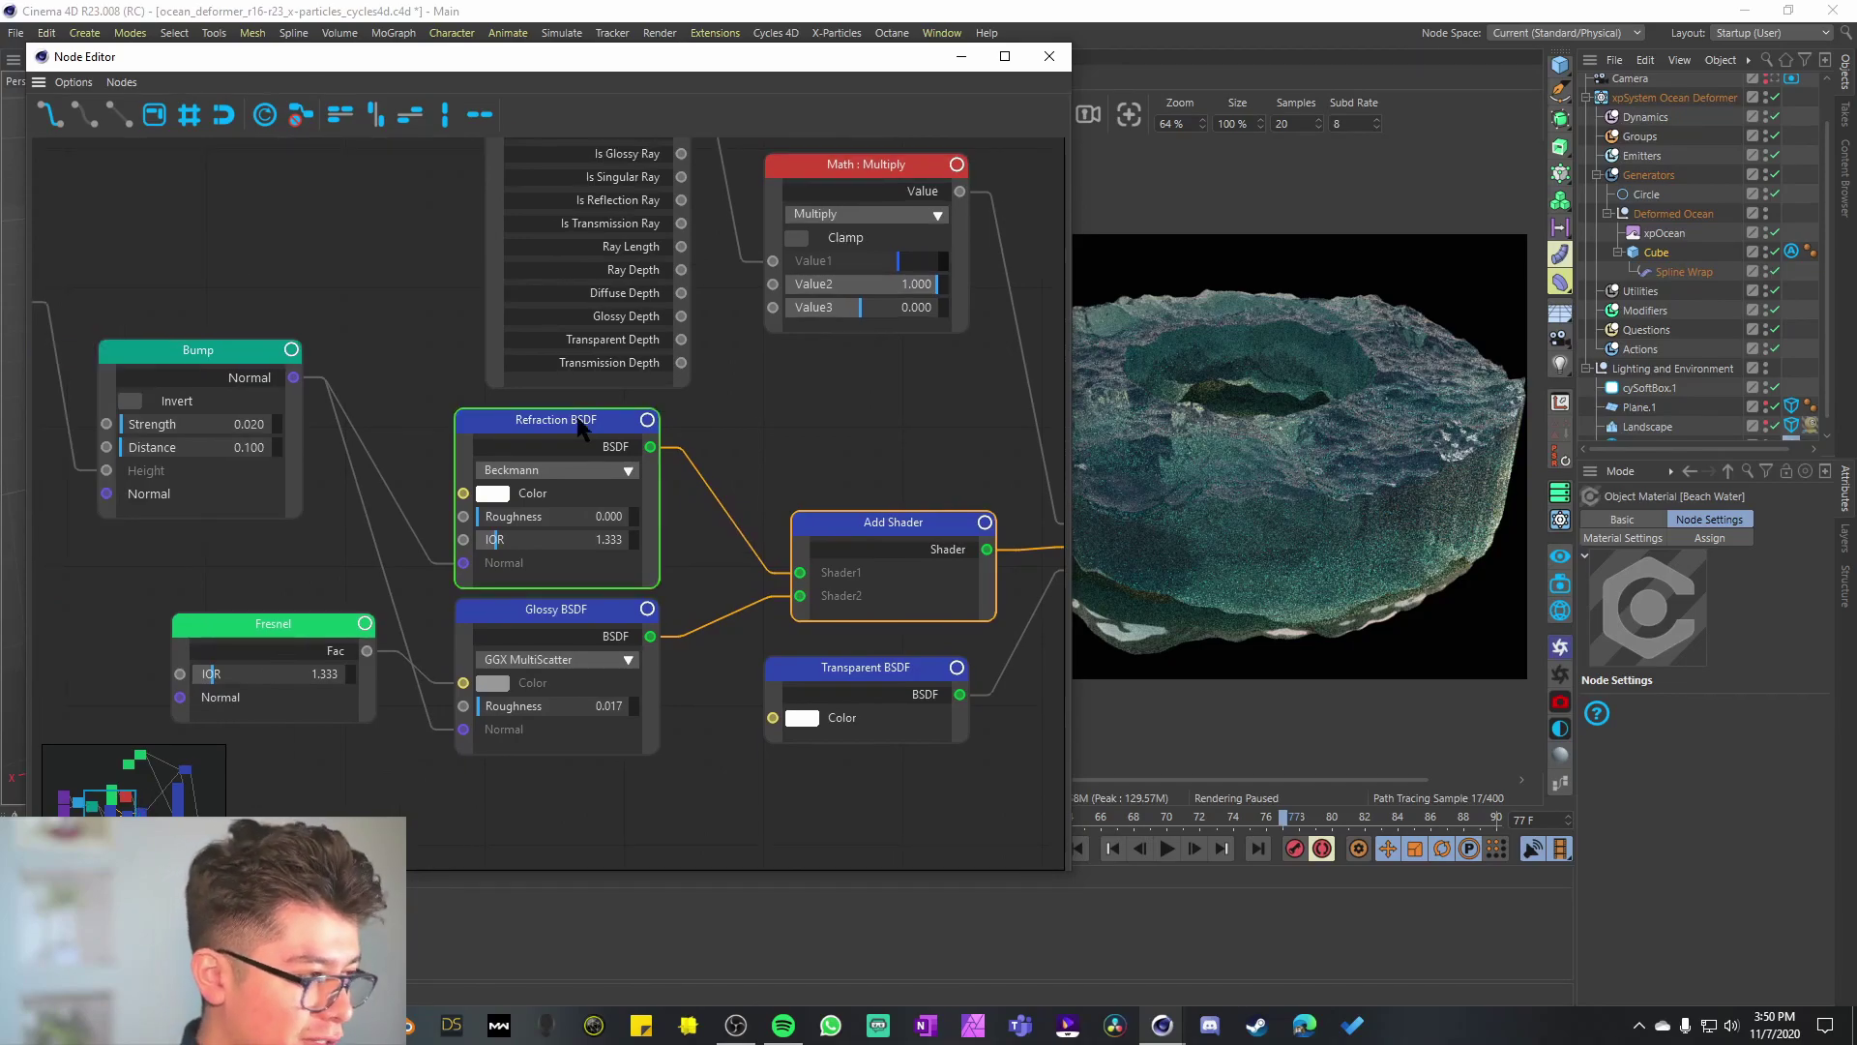
pyautogui.moveTo(556, 466); pyautogui.dragTo(690, 471, button='middle')
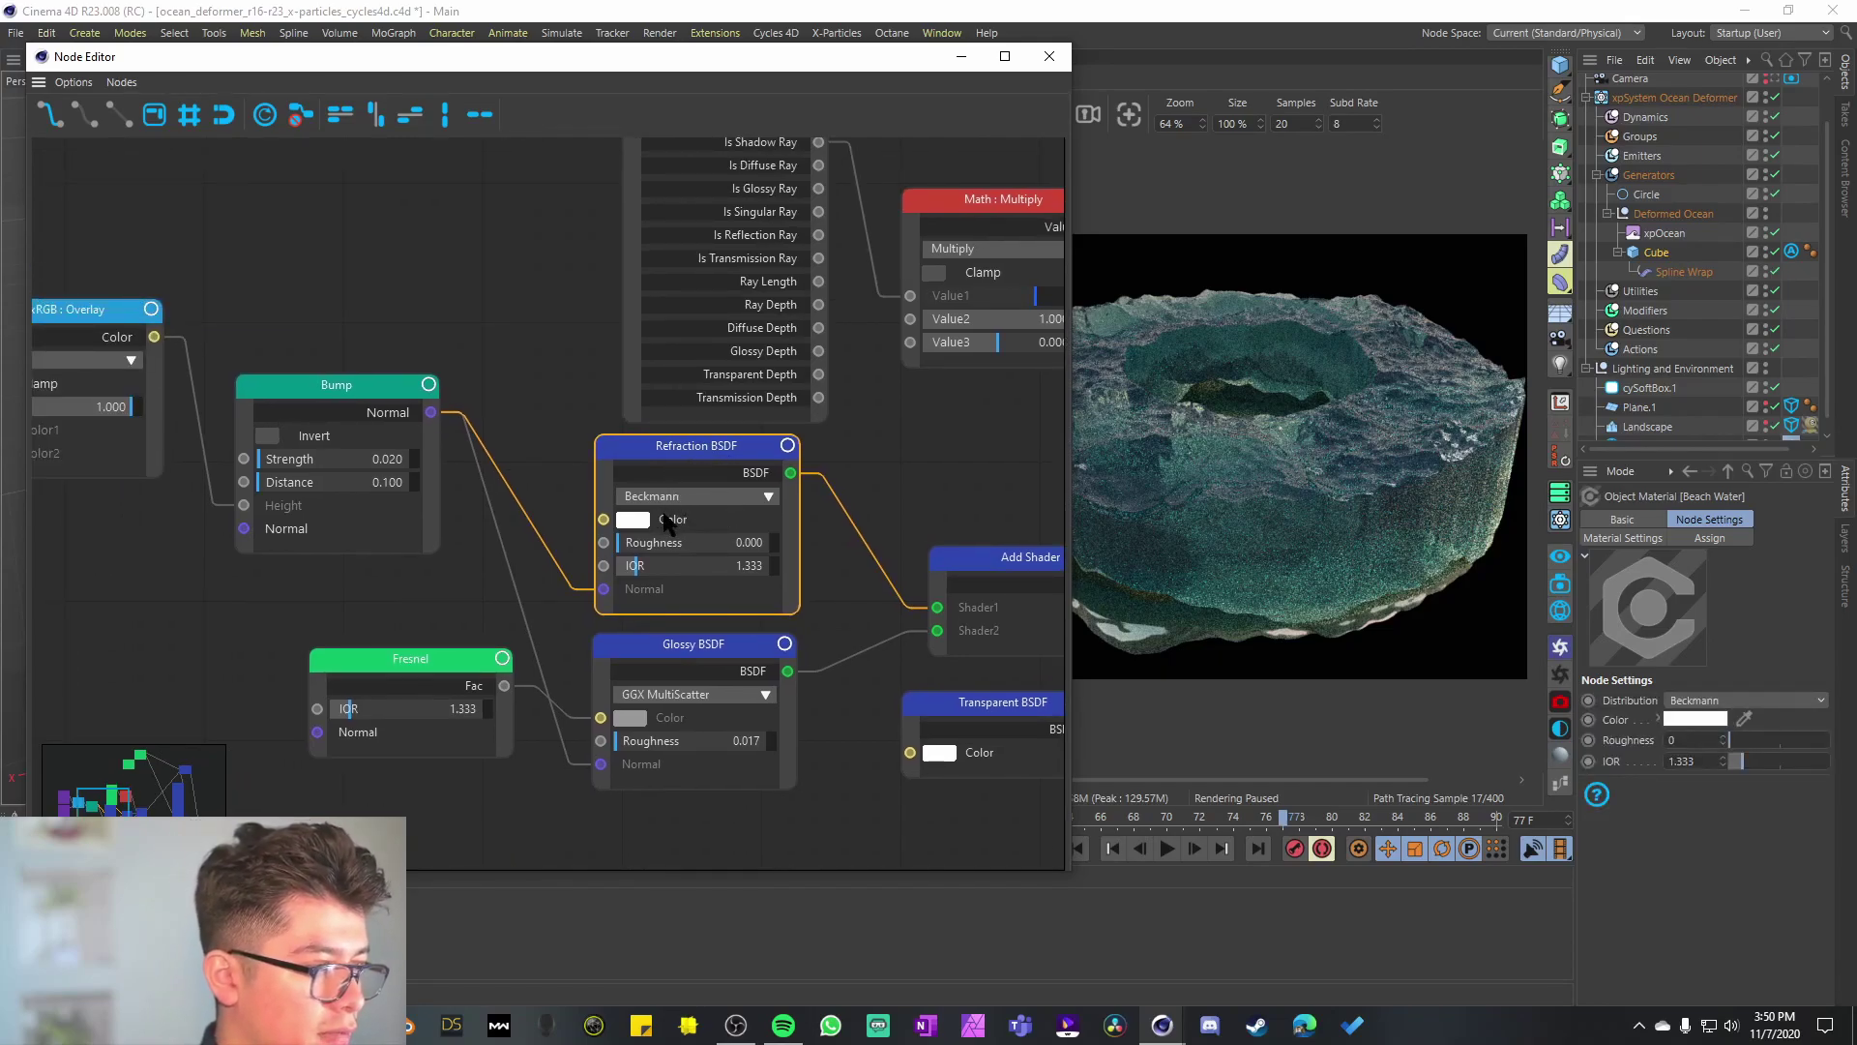
pyautogui.moveTo(560, 484); pyautogui.dragTo(675, 485, button='middle')
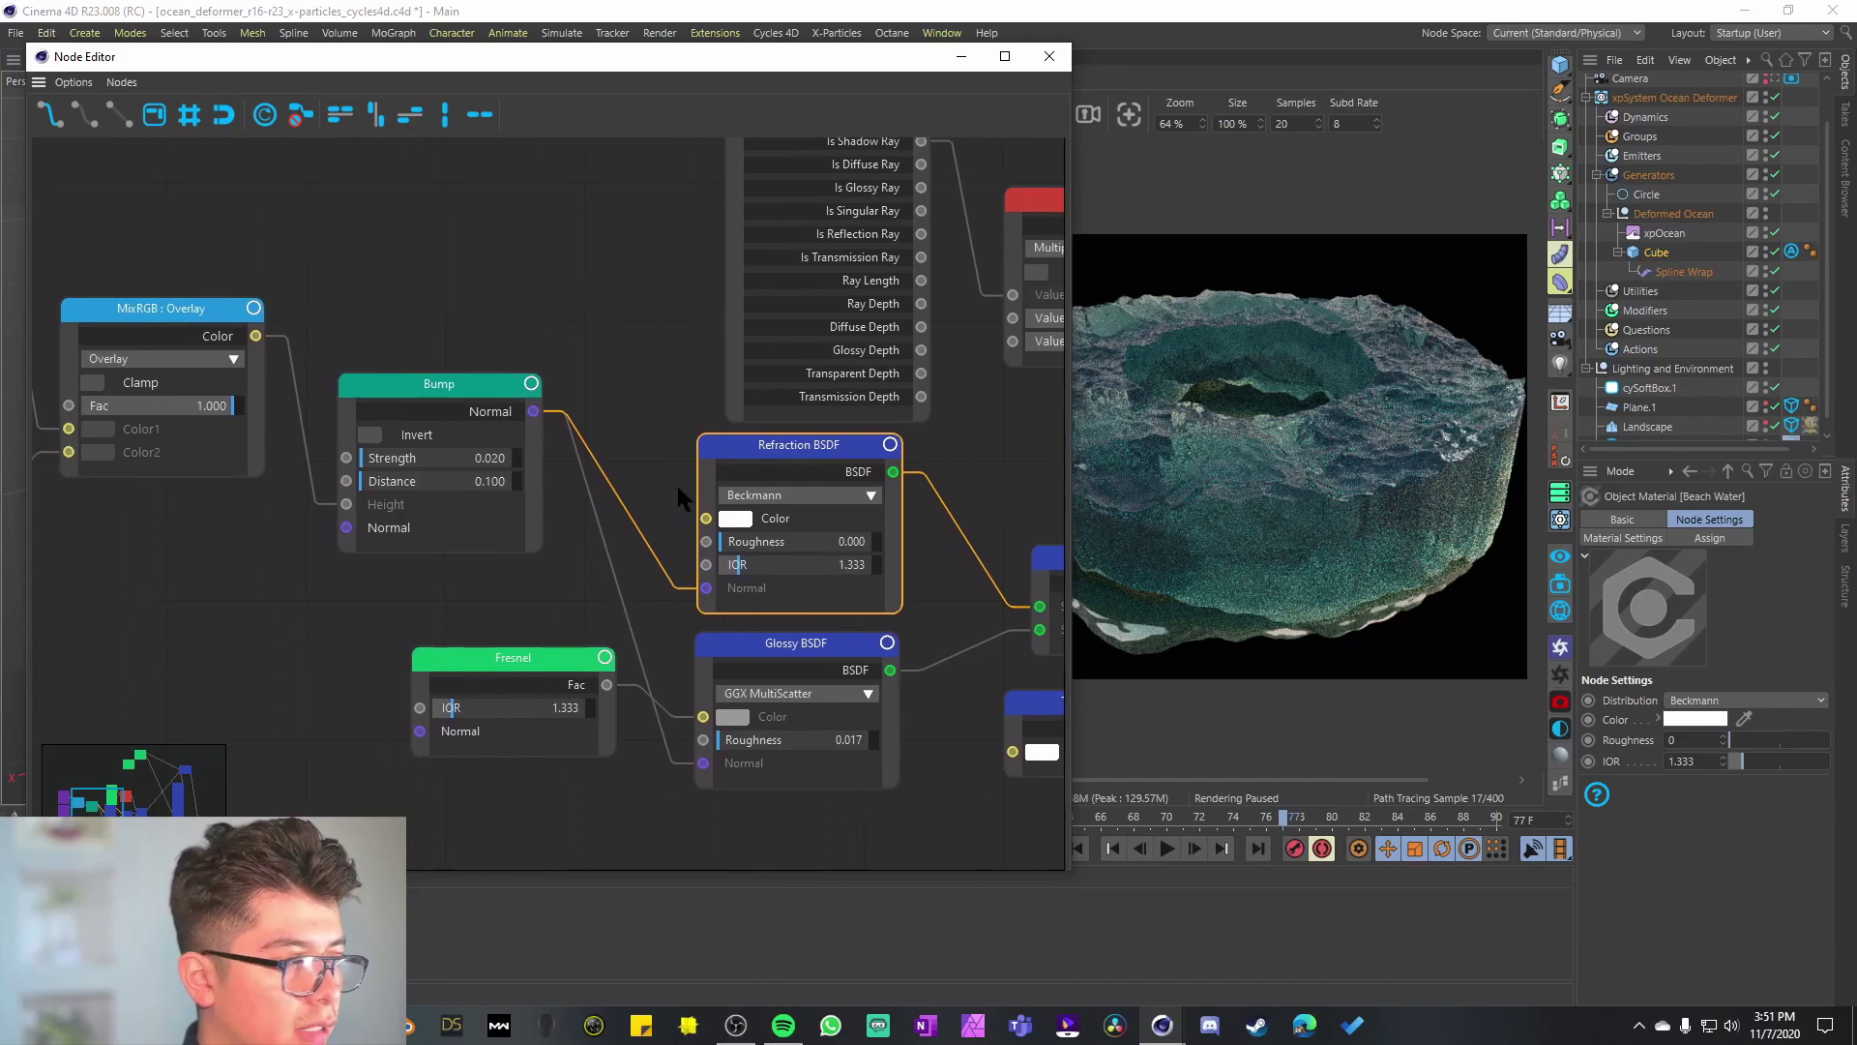
# Step: Trace the Bump node back through the MixRGB Overlay to the two Noise Textures, shifting the nodes slightly to reveal their connections
pyautogui.moveTo(431, 383); pyautogui.dragTo(533, 397, button='middle')
pyautogui.moveTo(533, 397); pyautogui.dragTo(585, 410)
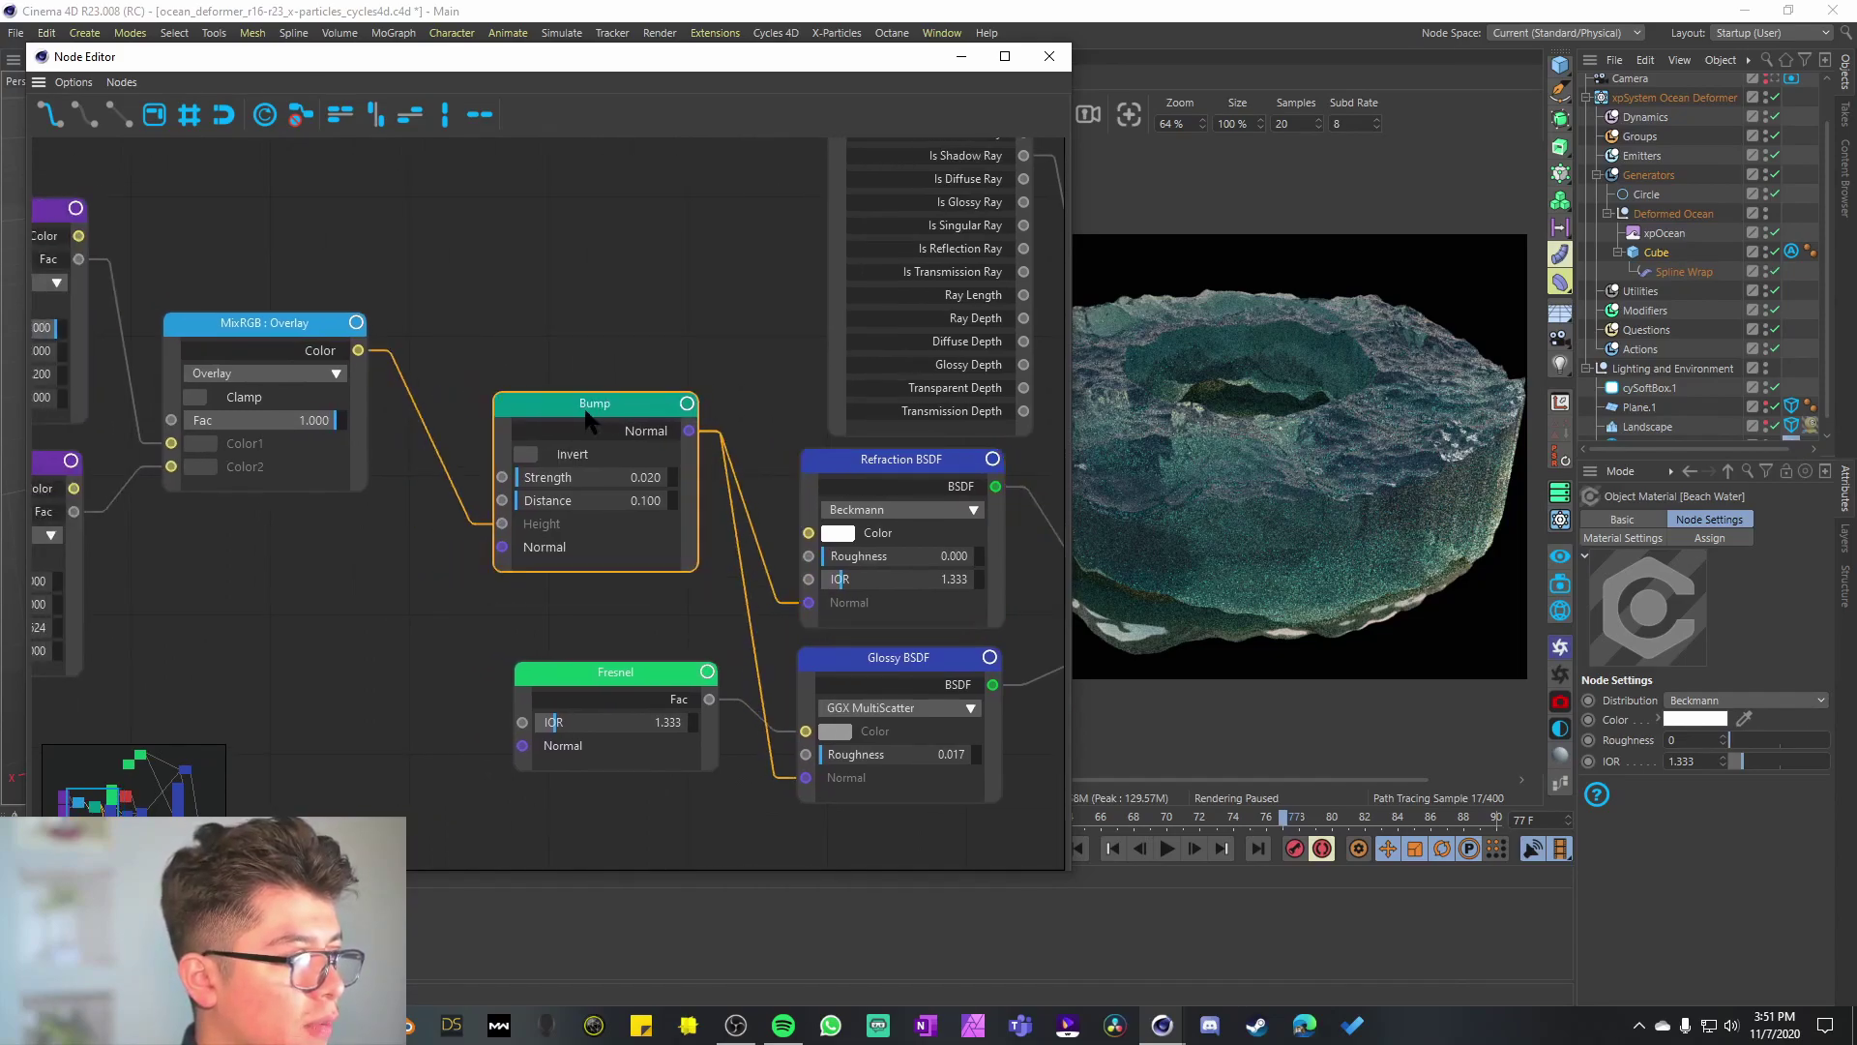
pyautogui.moveTo(392, 528); pyautogui.dragTo(709, 566, button='middle')
pyautogui.moveTo(594, 373); pyautogui.dragTo(619, 371)
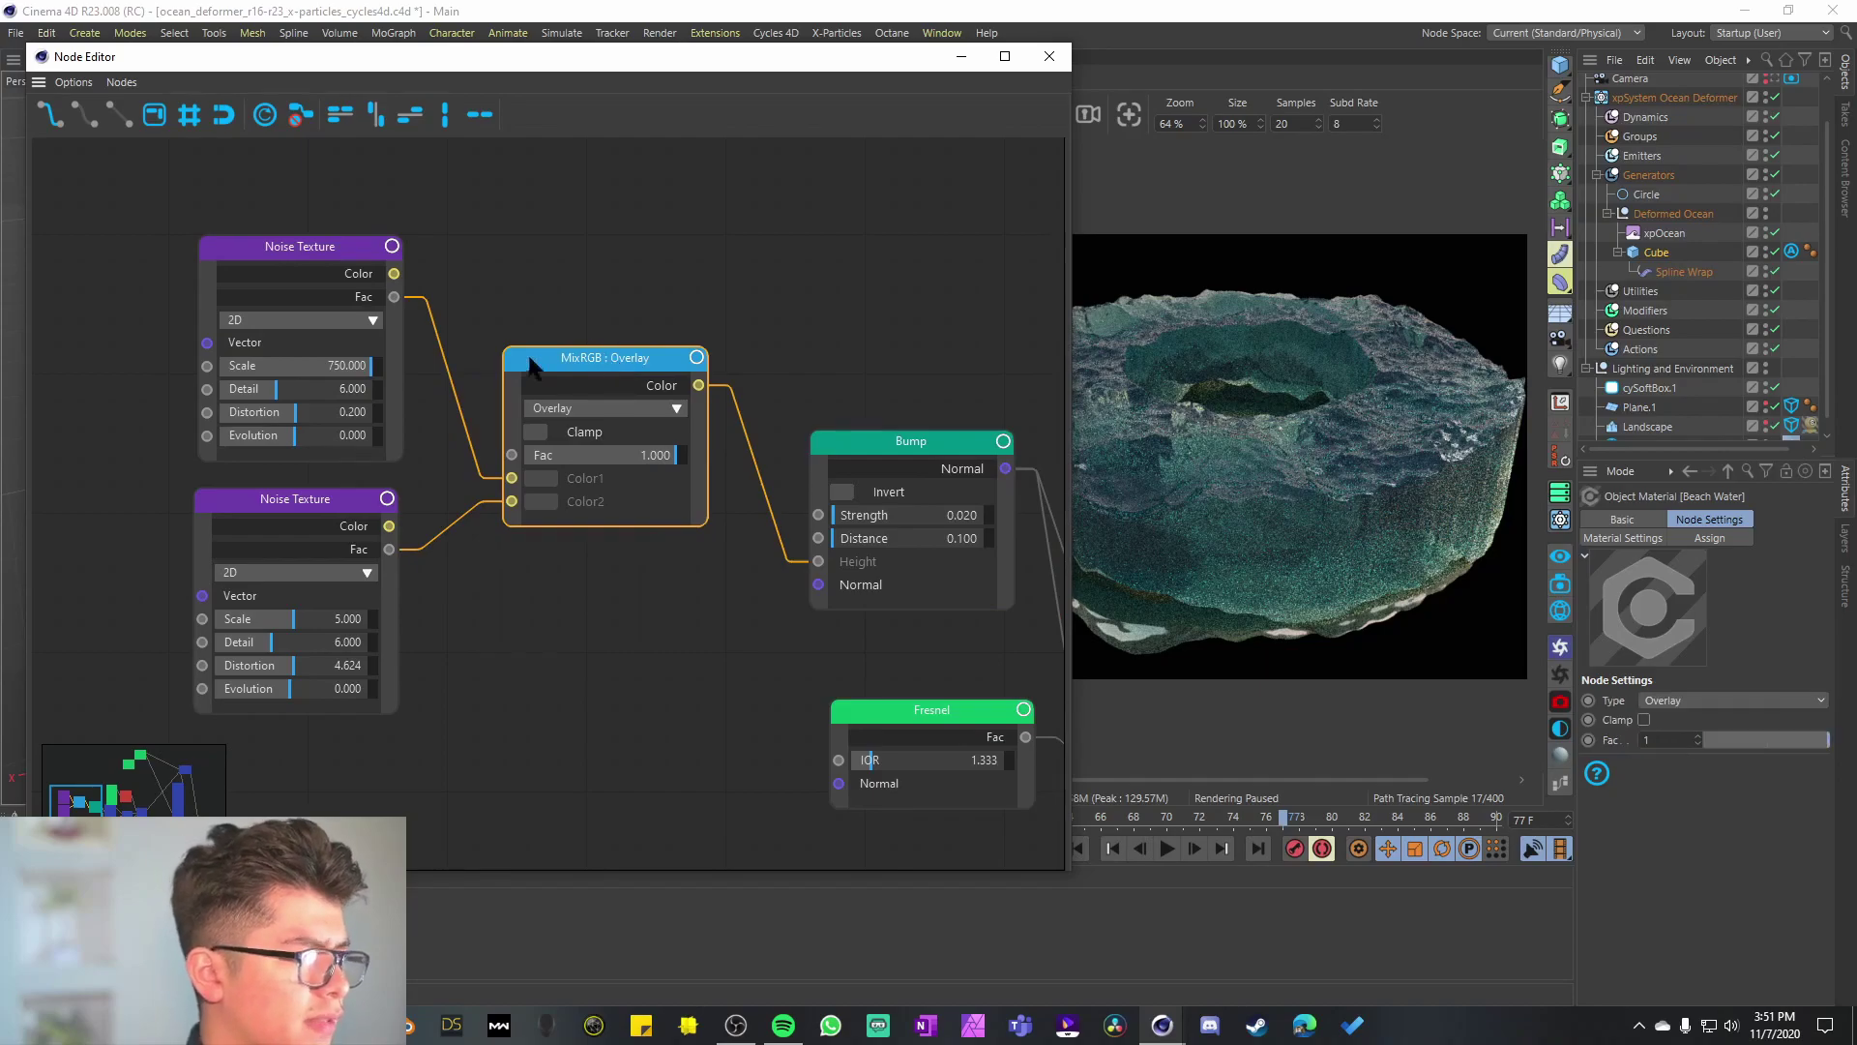
pyautogui.moveTo(331, 256); pyautogui.dragTo(328, 227)
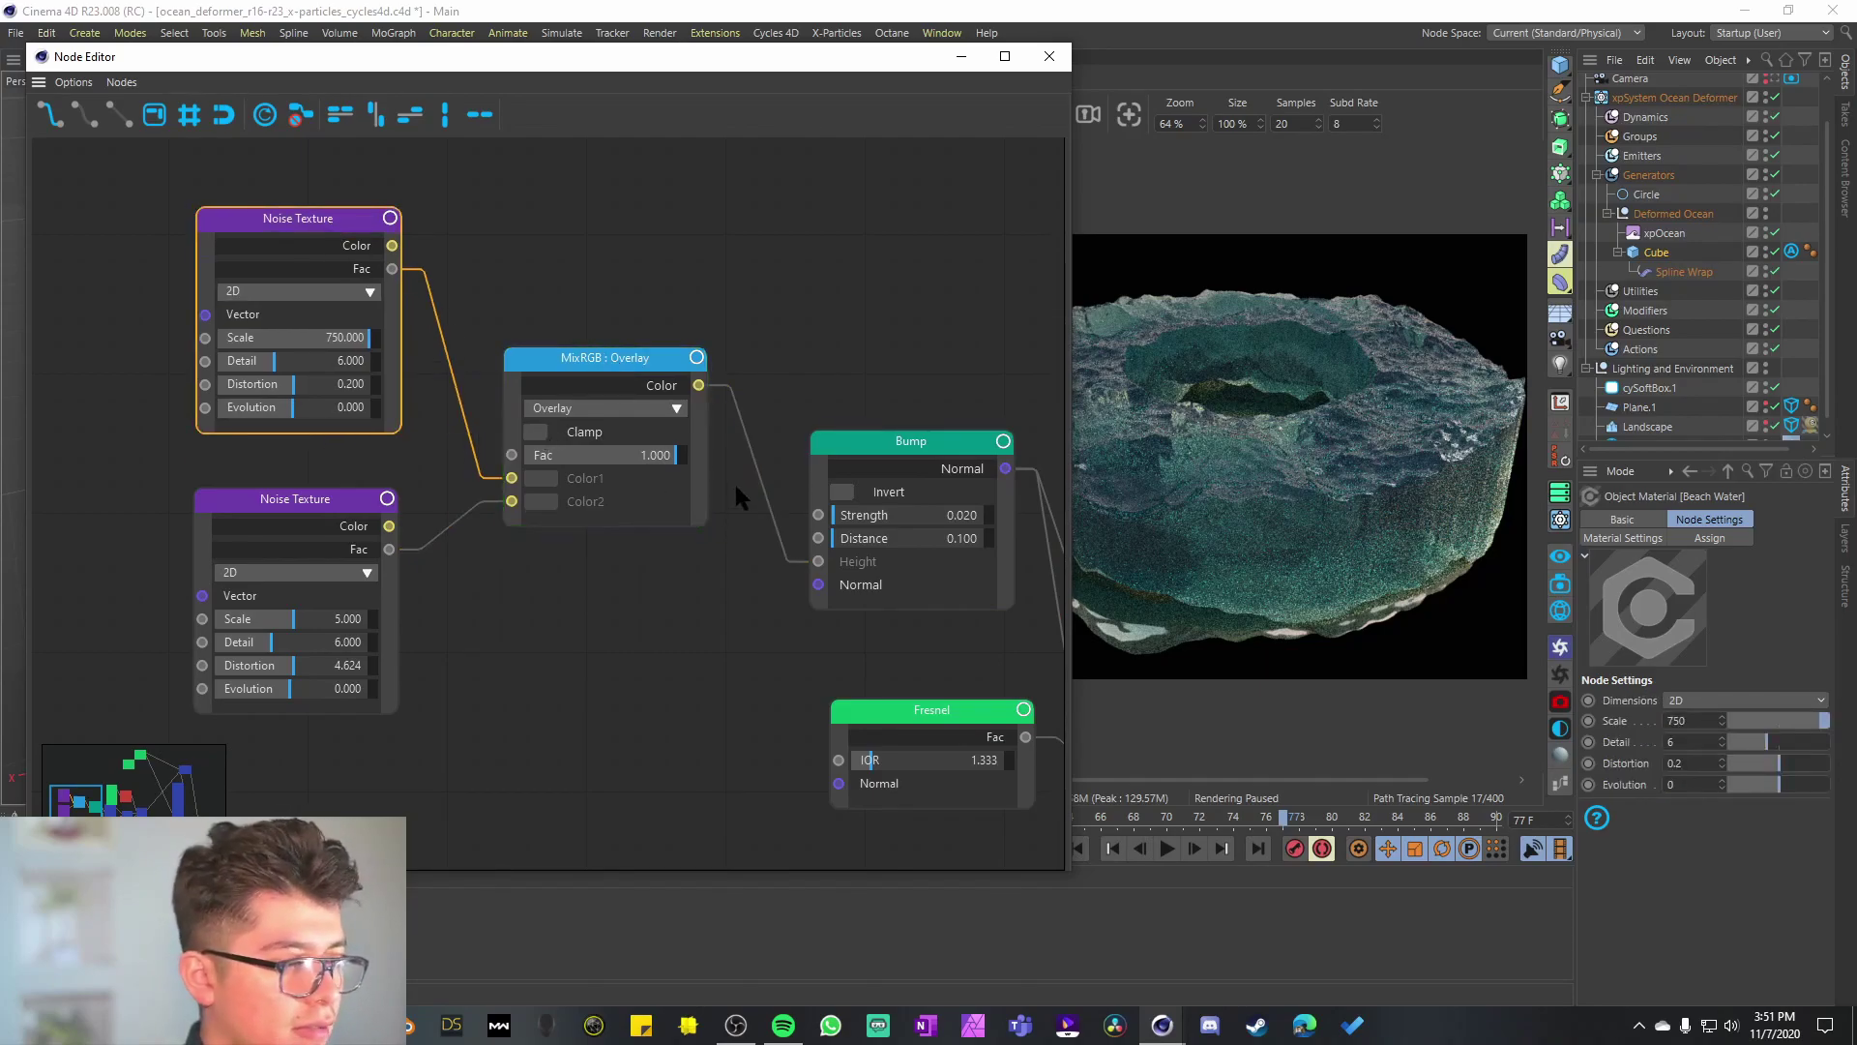
# Step: Examine the Glossy BSDF with its Fresnel input and the Transparent BSDF feeding the Mix Shader, shifting nodes slightly to follow their links
pyautogui.moveTo(788, 476); pyautogui.dragTo(119, 285, button='middle')
pyautogui.click(618, 538)
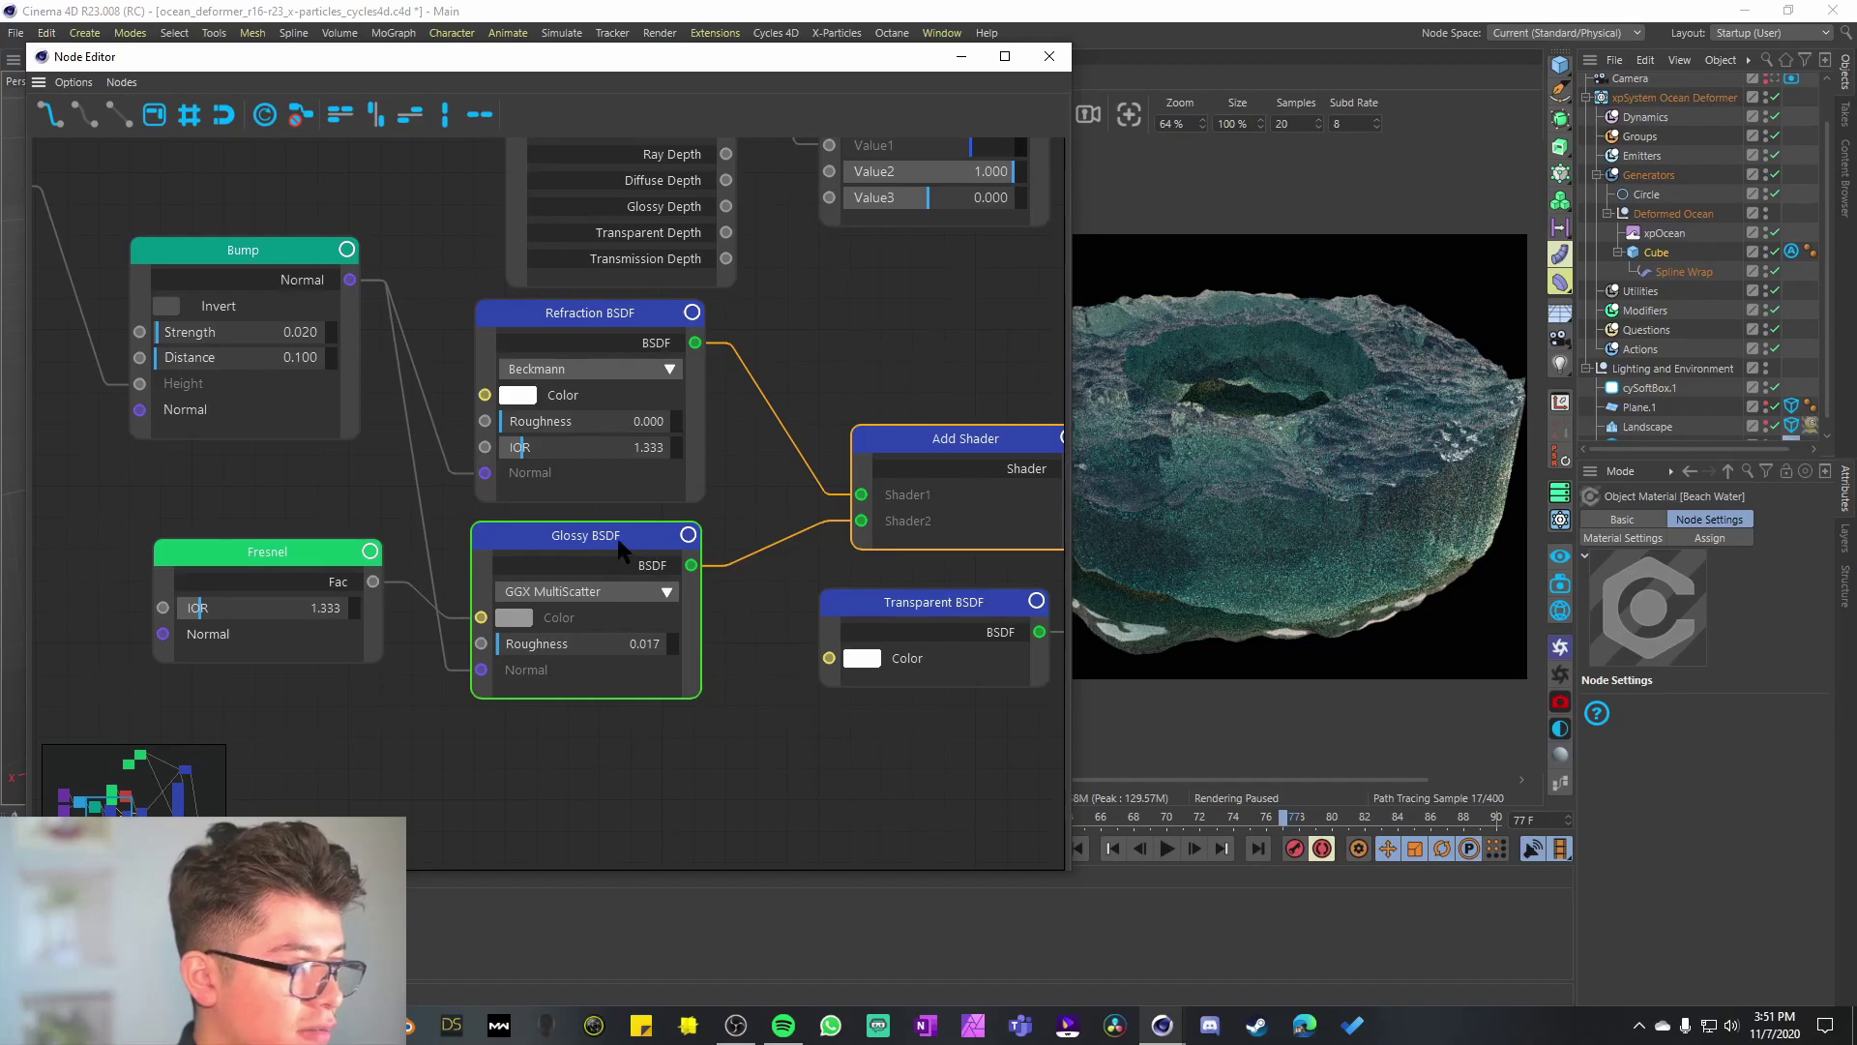
pyautogui.moveTo(327, 545); pyautogui.dragTo(272, 557)
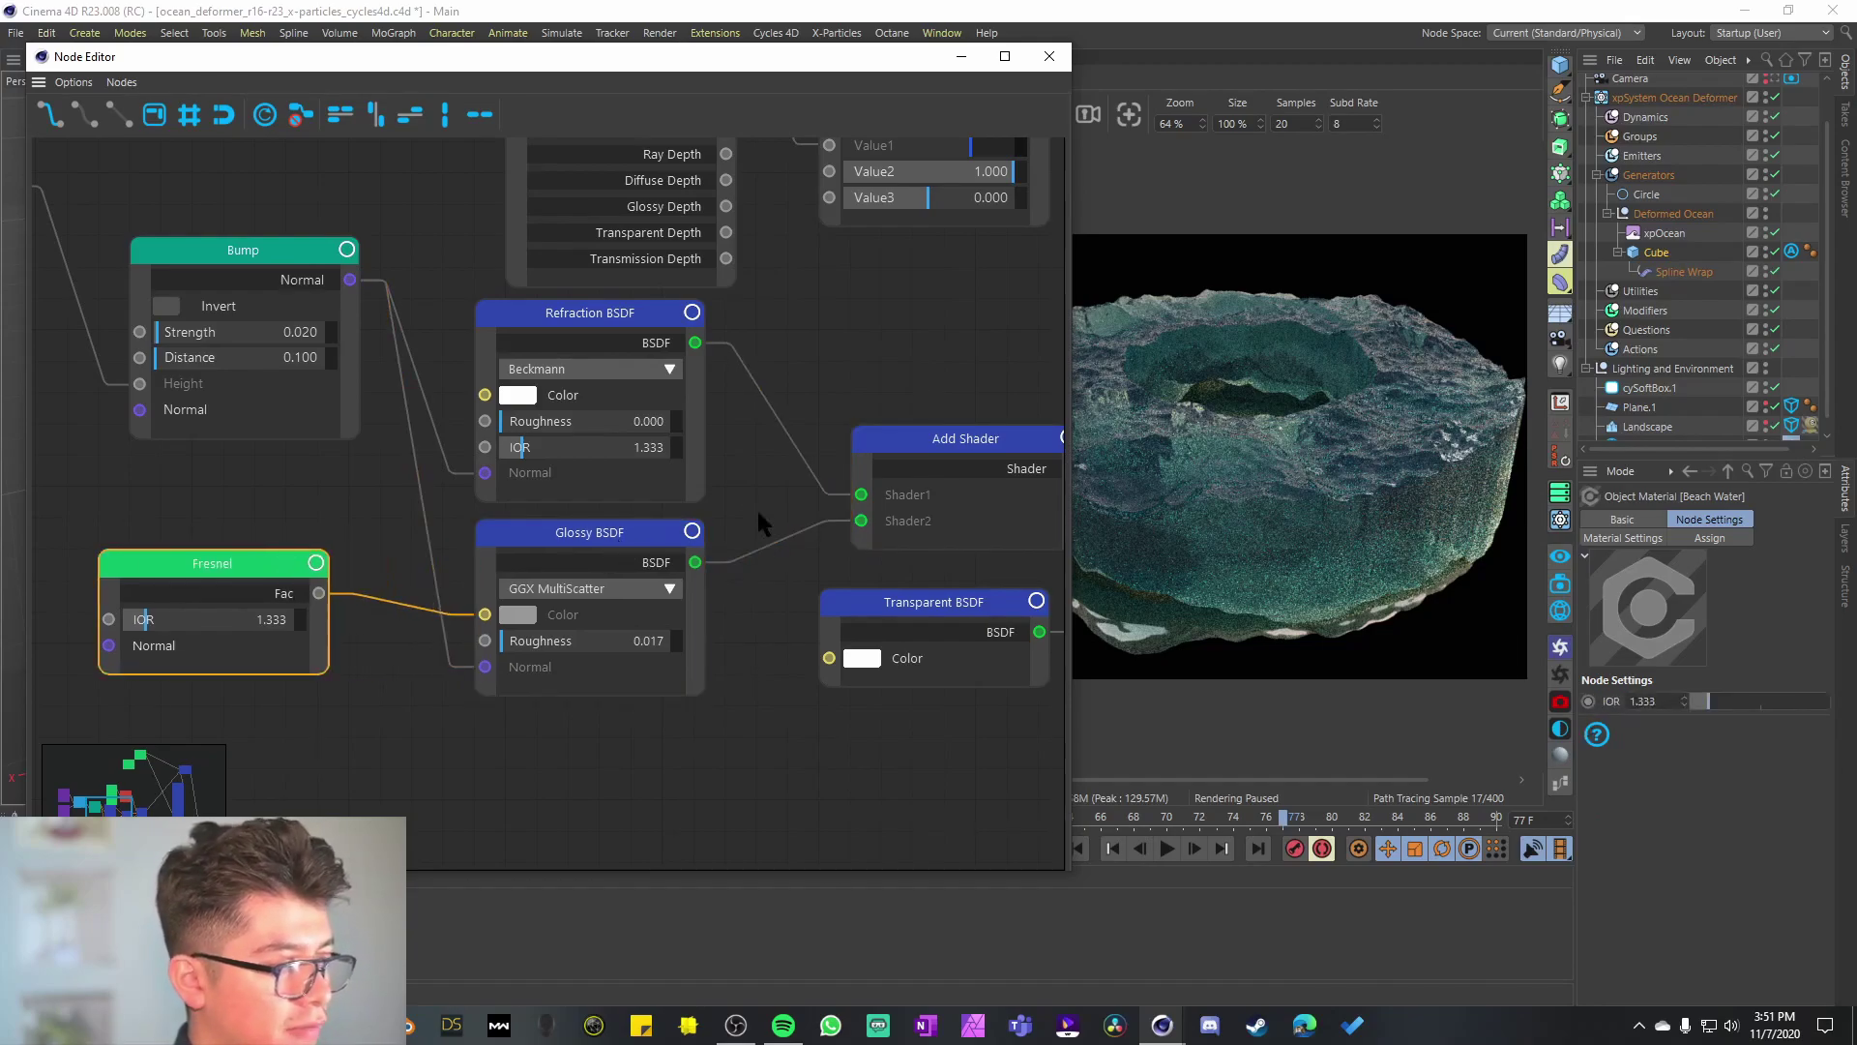
pyautogui.moveTo(756, 507); pyautogui.dragTo(421, 546, button='middle')
pyautogui.scroll(-2, 709, 480)
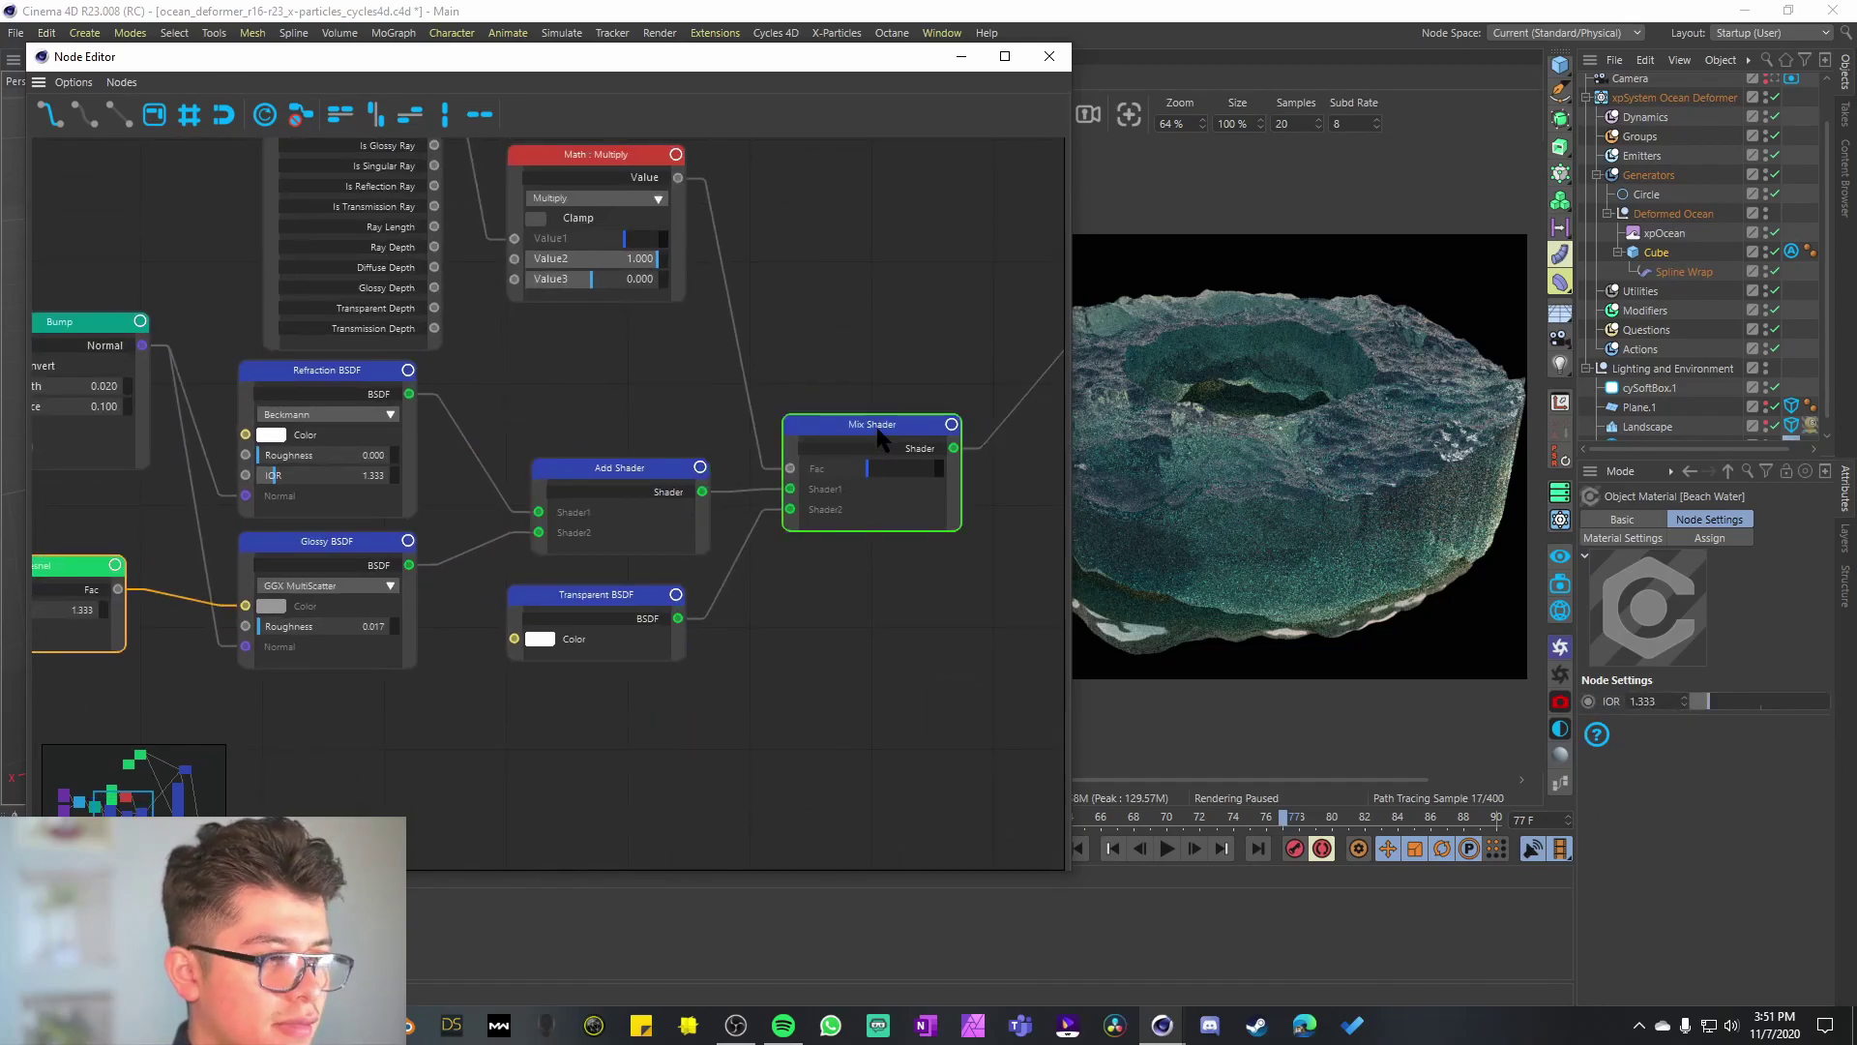
pyautogui.moveTo(609, 602); pyautogui.dragTo(700, 610)
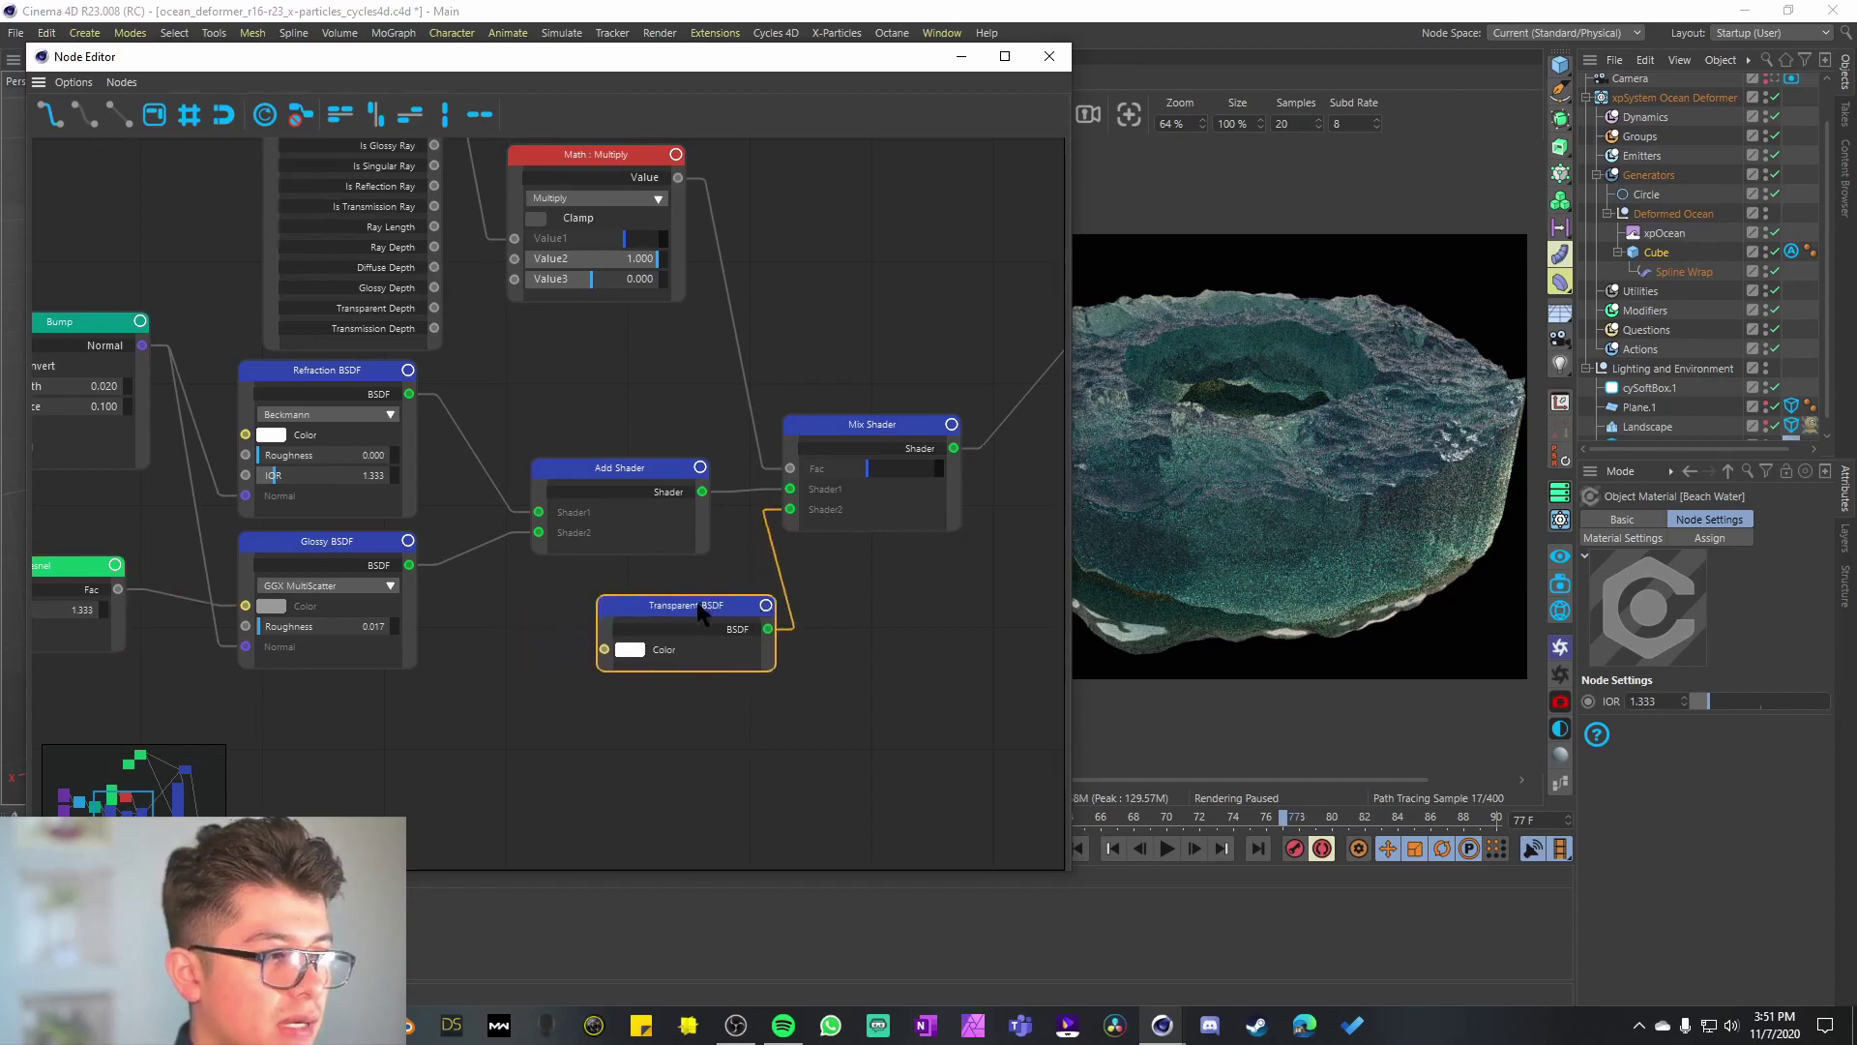
# Step: Examine the Math Multiply node and the Light Path node's Is Shadow Ray output that drive the Mix Shader factor
pyautogui.moveTo(929, 340); pyautogui.dragTo(968, 562, button='middle')
pyautogui.moveTo(638, 381); pyautogui.dragTo(668, 364)
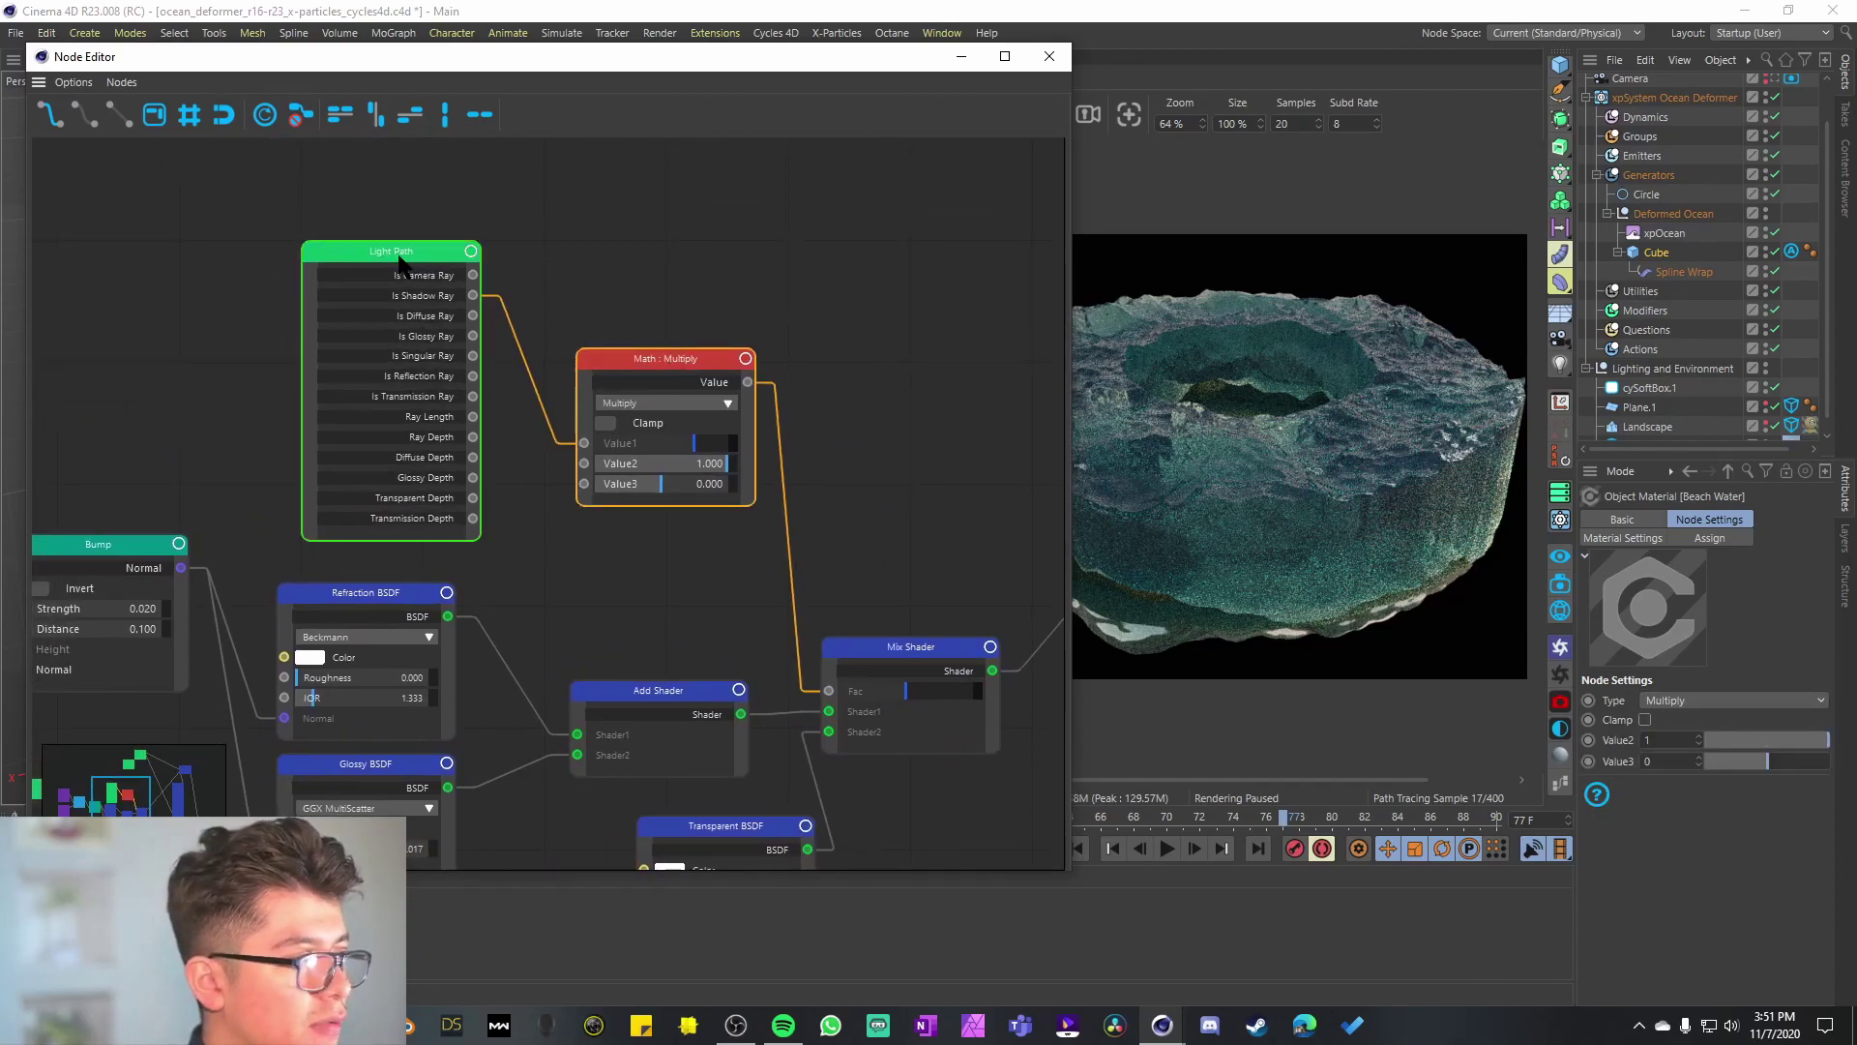
pyautogui.scroll(5, 496, 290)
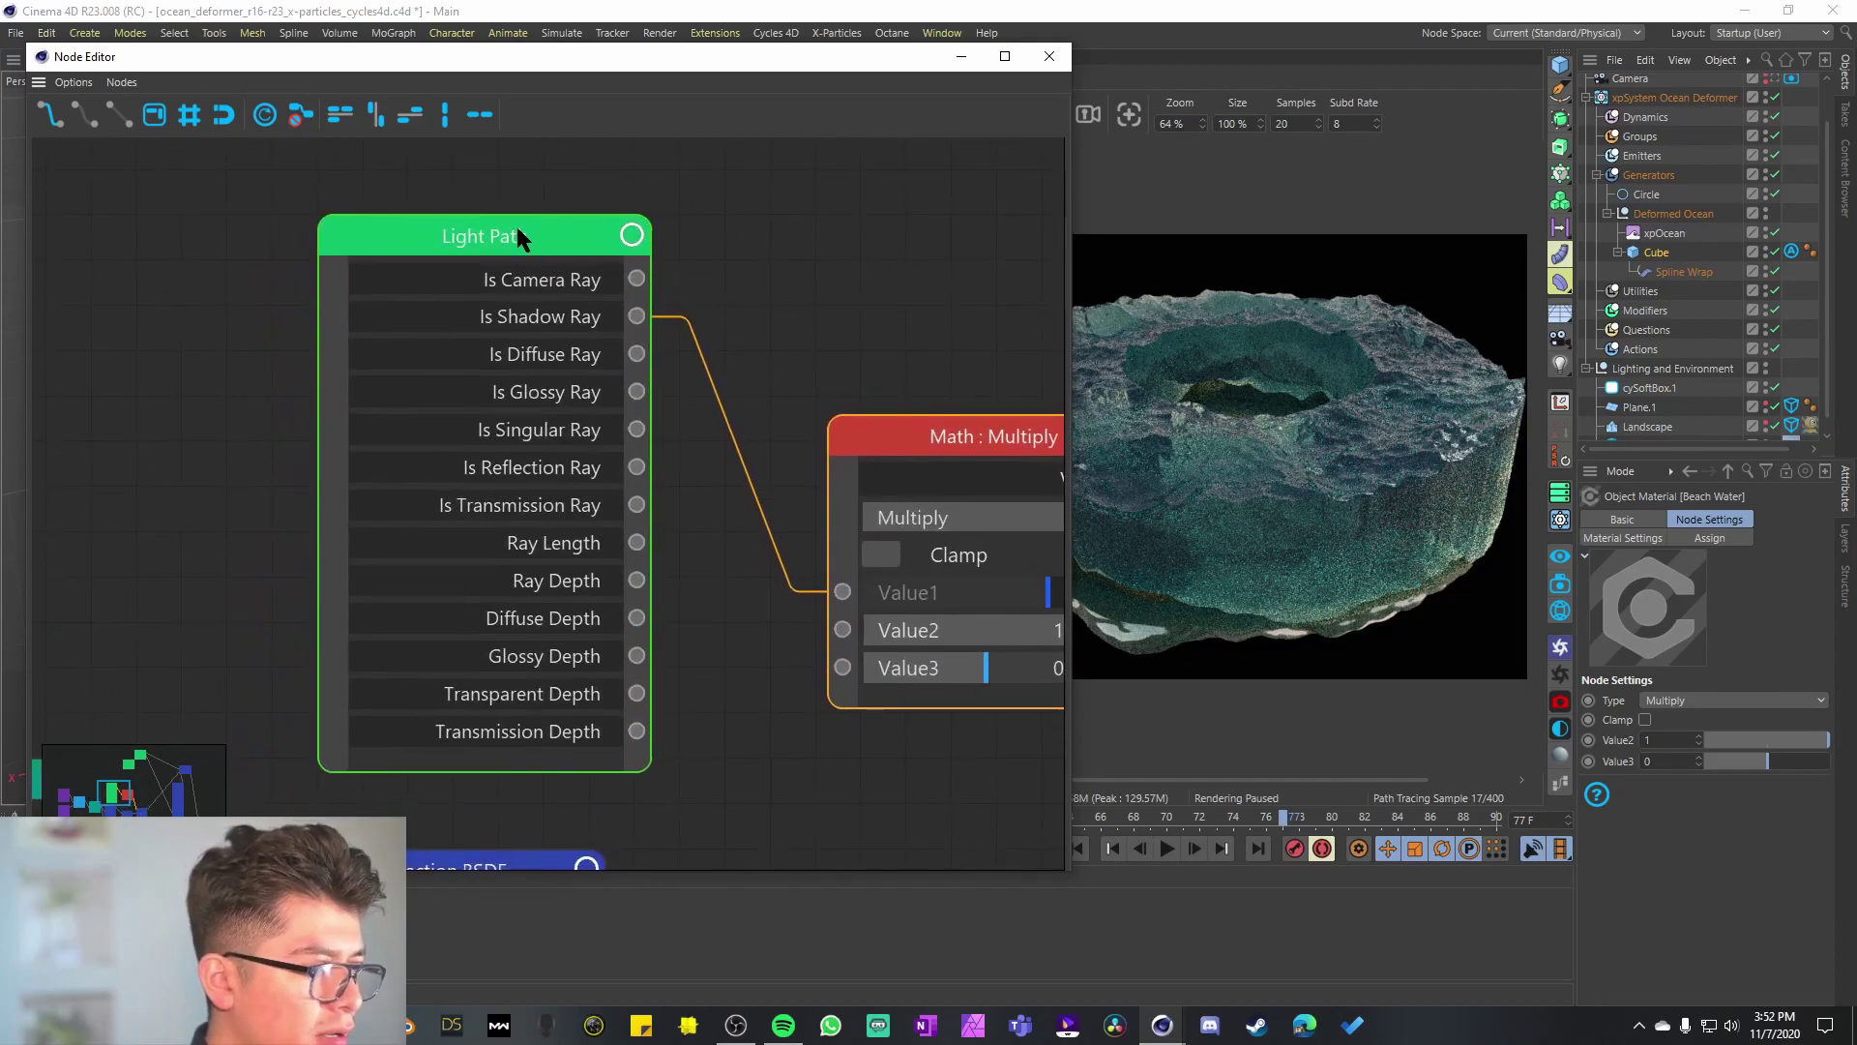
pyautogui.moveTo(518, 228); pyautogui.dragTo(501, 228)
# Step: Follow the Mix Shader output to the Principled BSDF: Foam node and examine its base colour, specular and roughness settings
pyautogui.scroll(-7, 867, 463)
pyautogui.moveTo(867, 462); pyautogui.dragTo(614, 451, button='middle')
pyautogui.click(712, 492)
pyautogui.scroll(3, 712, 492)
pyautogui.moveTo(741, 548); pyautogui.dragTo(701, 846, button='middle')
pyautogui.click(782, 290)
pyautogui.moveTo(719, 593); pyautogui.dragTo(737, 300, button='middle')
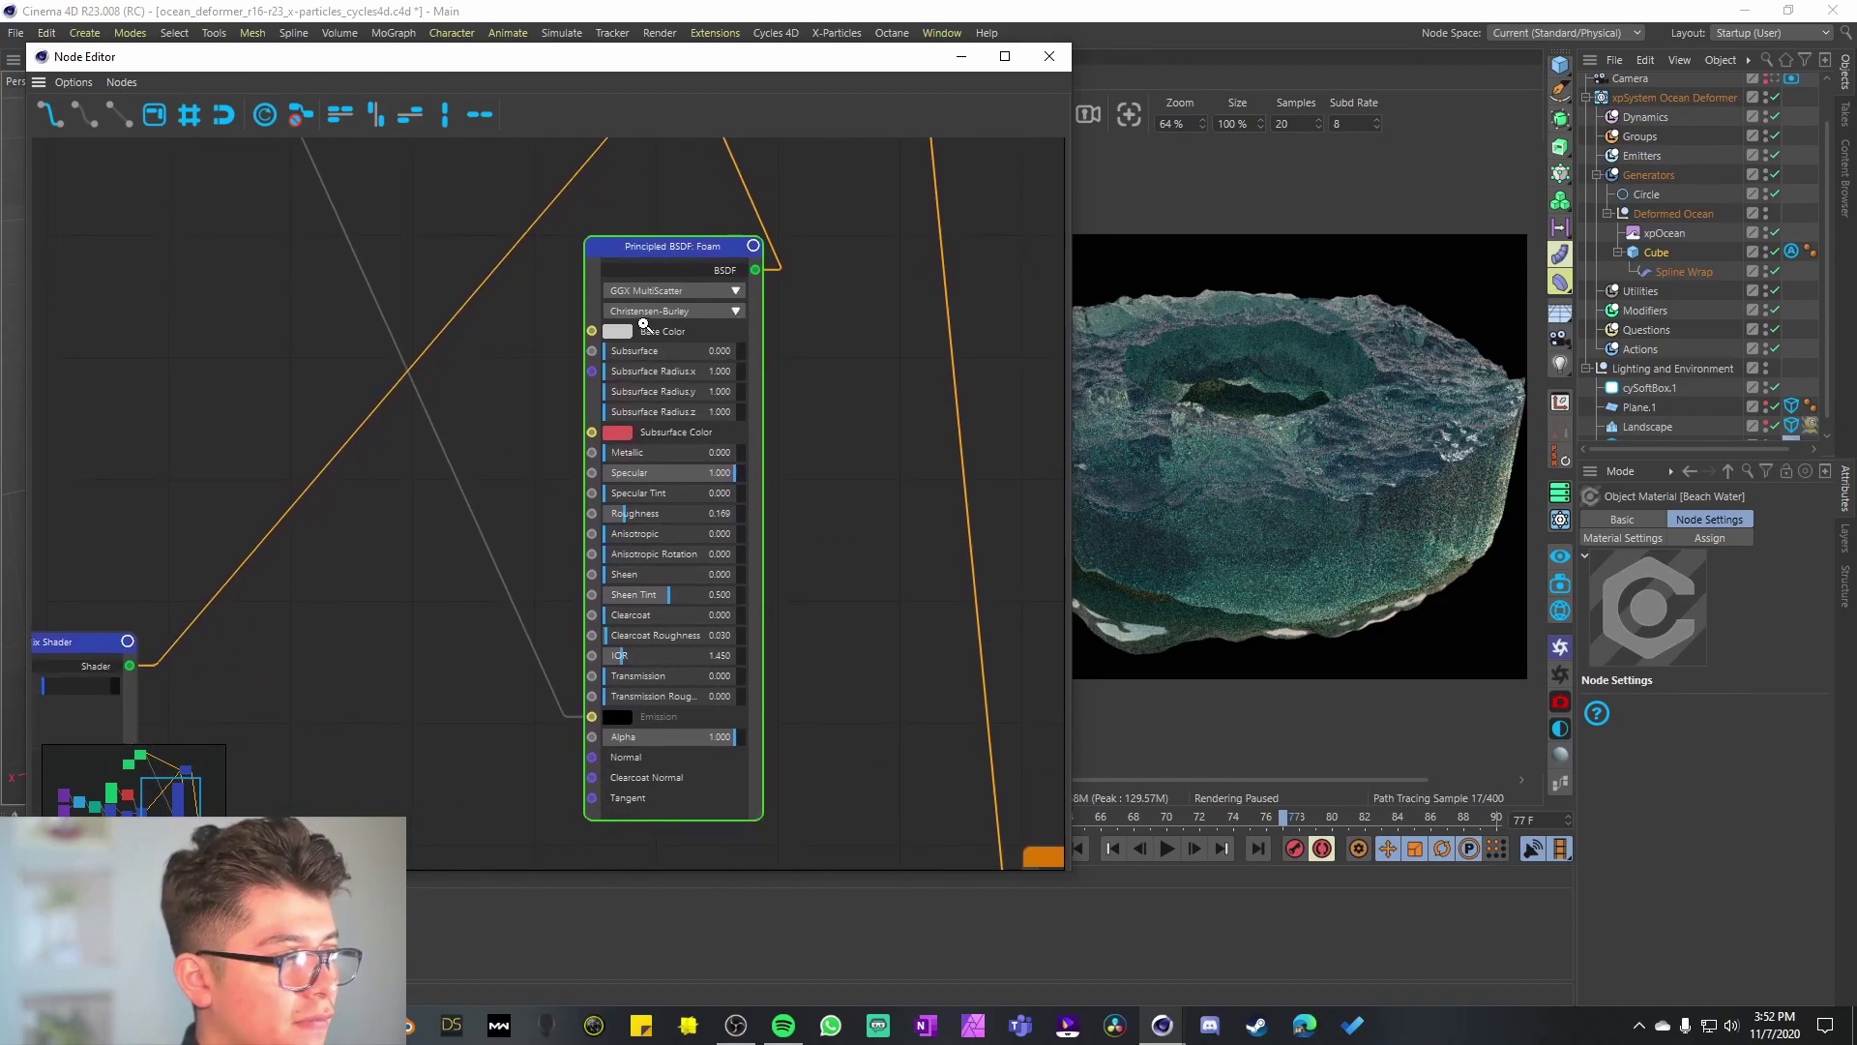
pyautogui.scroll(2, 658, 333)
pyautogui.moveTo(681, 468); pyautogui.dragTo(676, 383, button='middle')
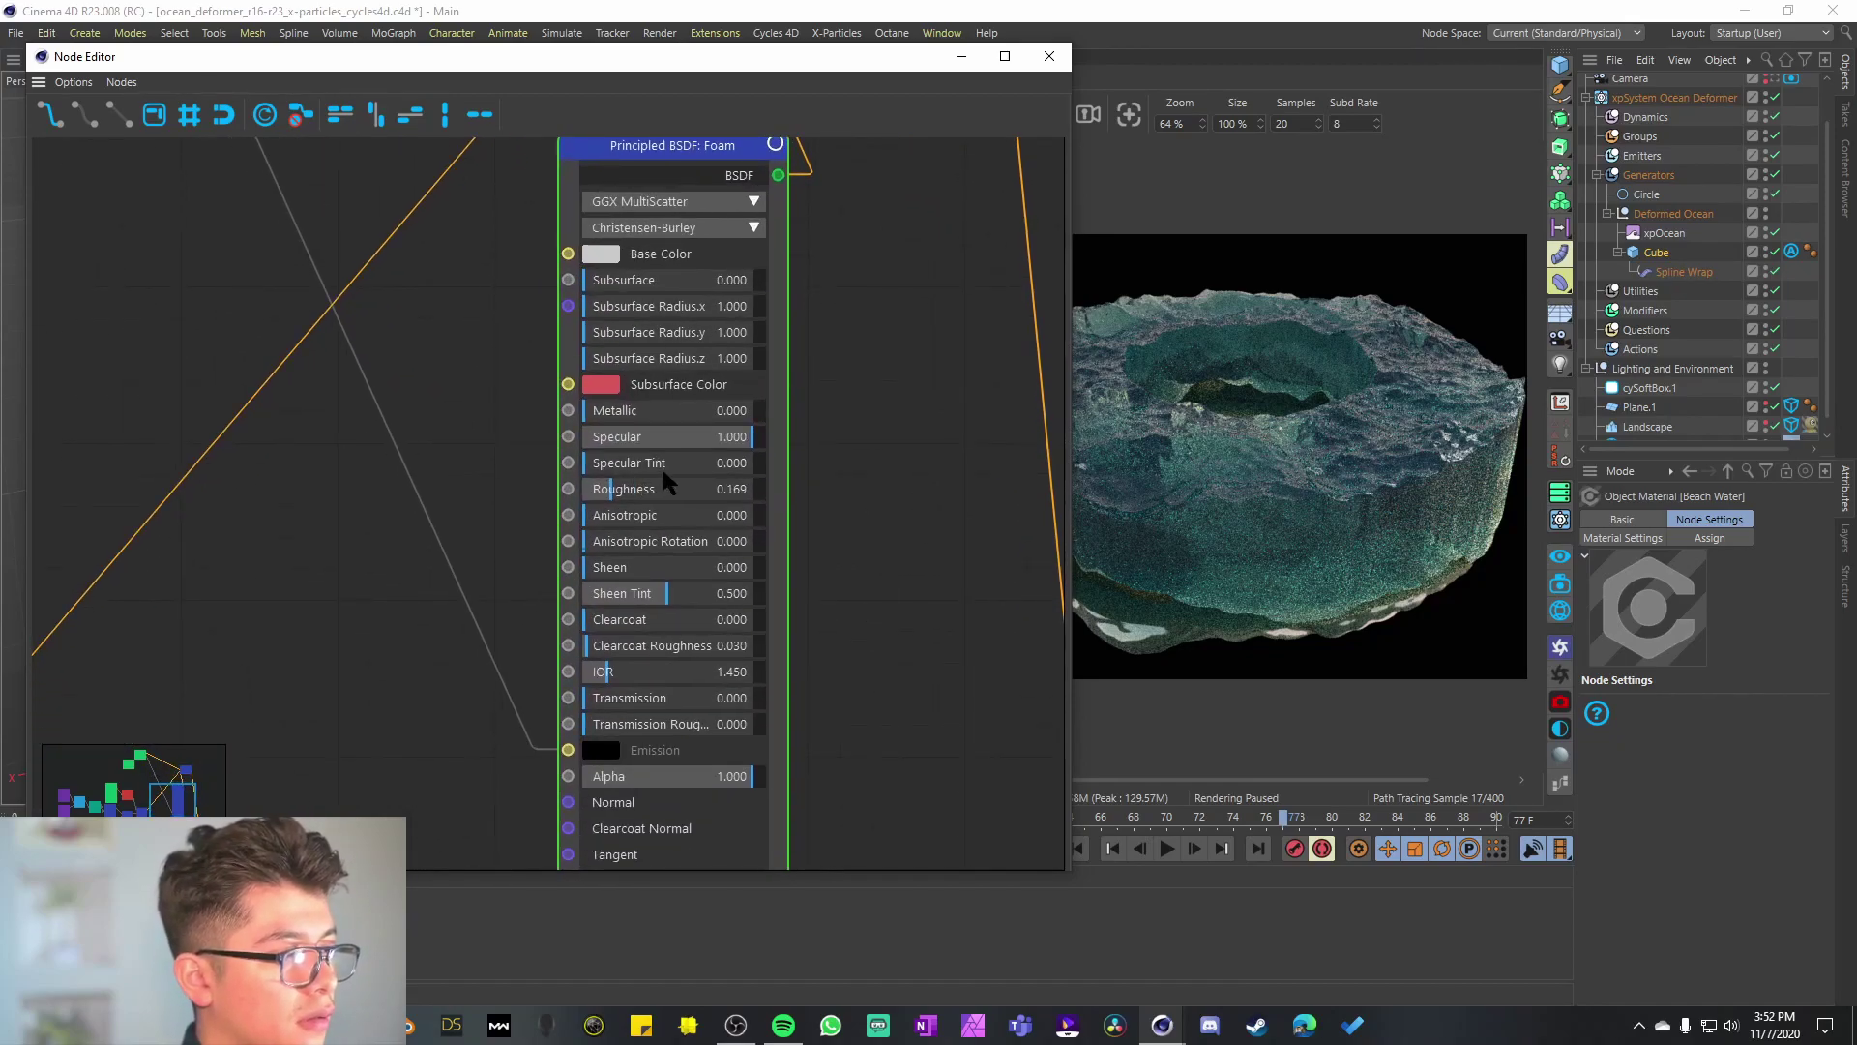
pyautogui.moveTo(662, 468); pyautogui.dragTo(689, 416, button='middle')
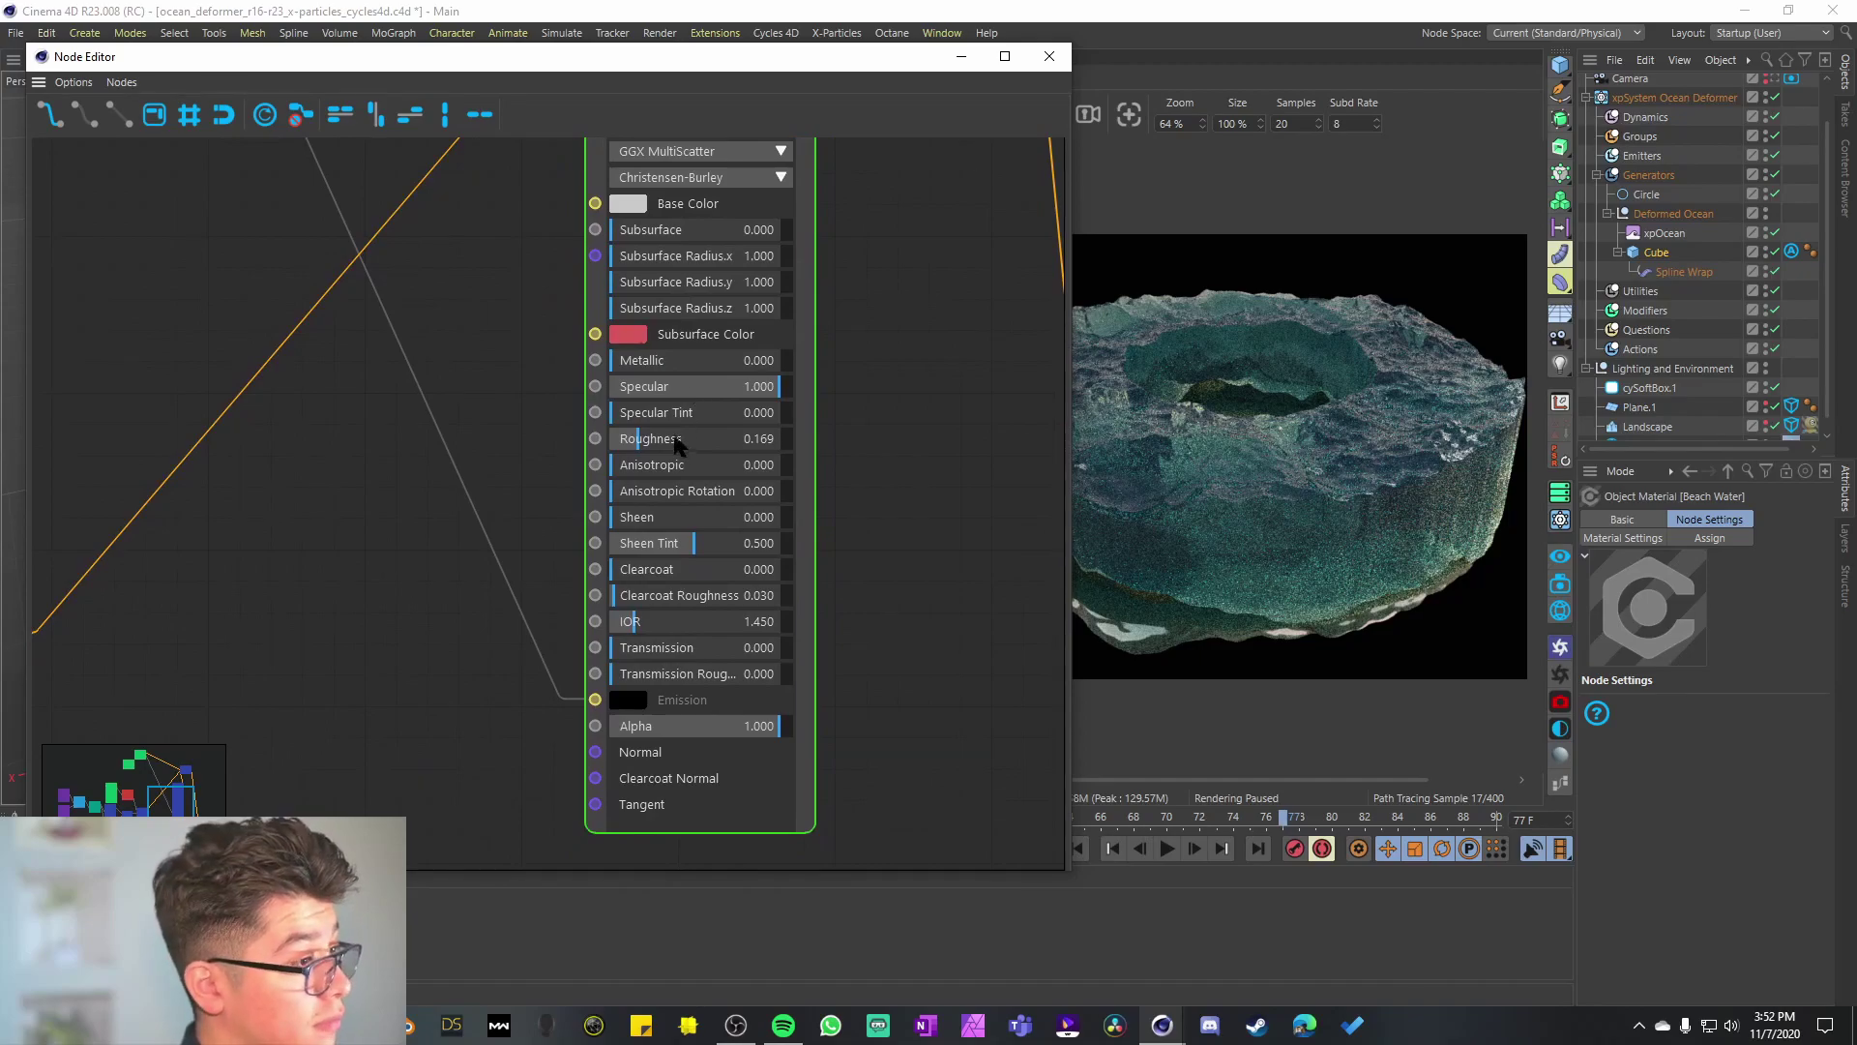
pyautogui.scroll(-5, 605, 465)
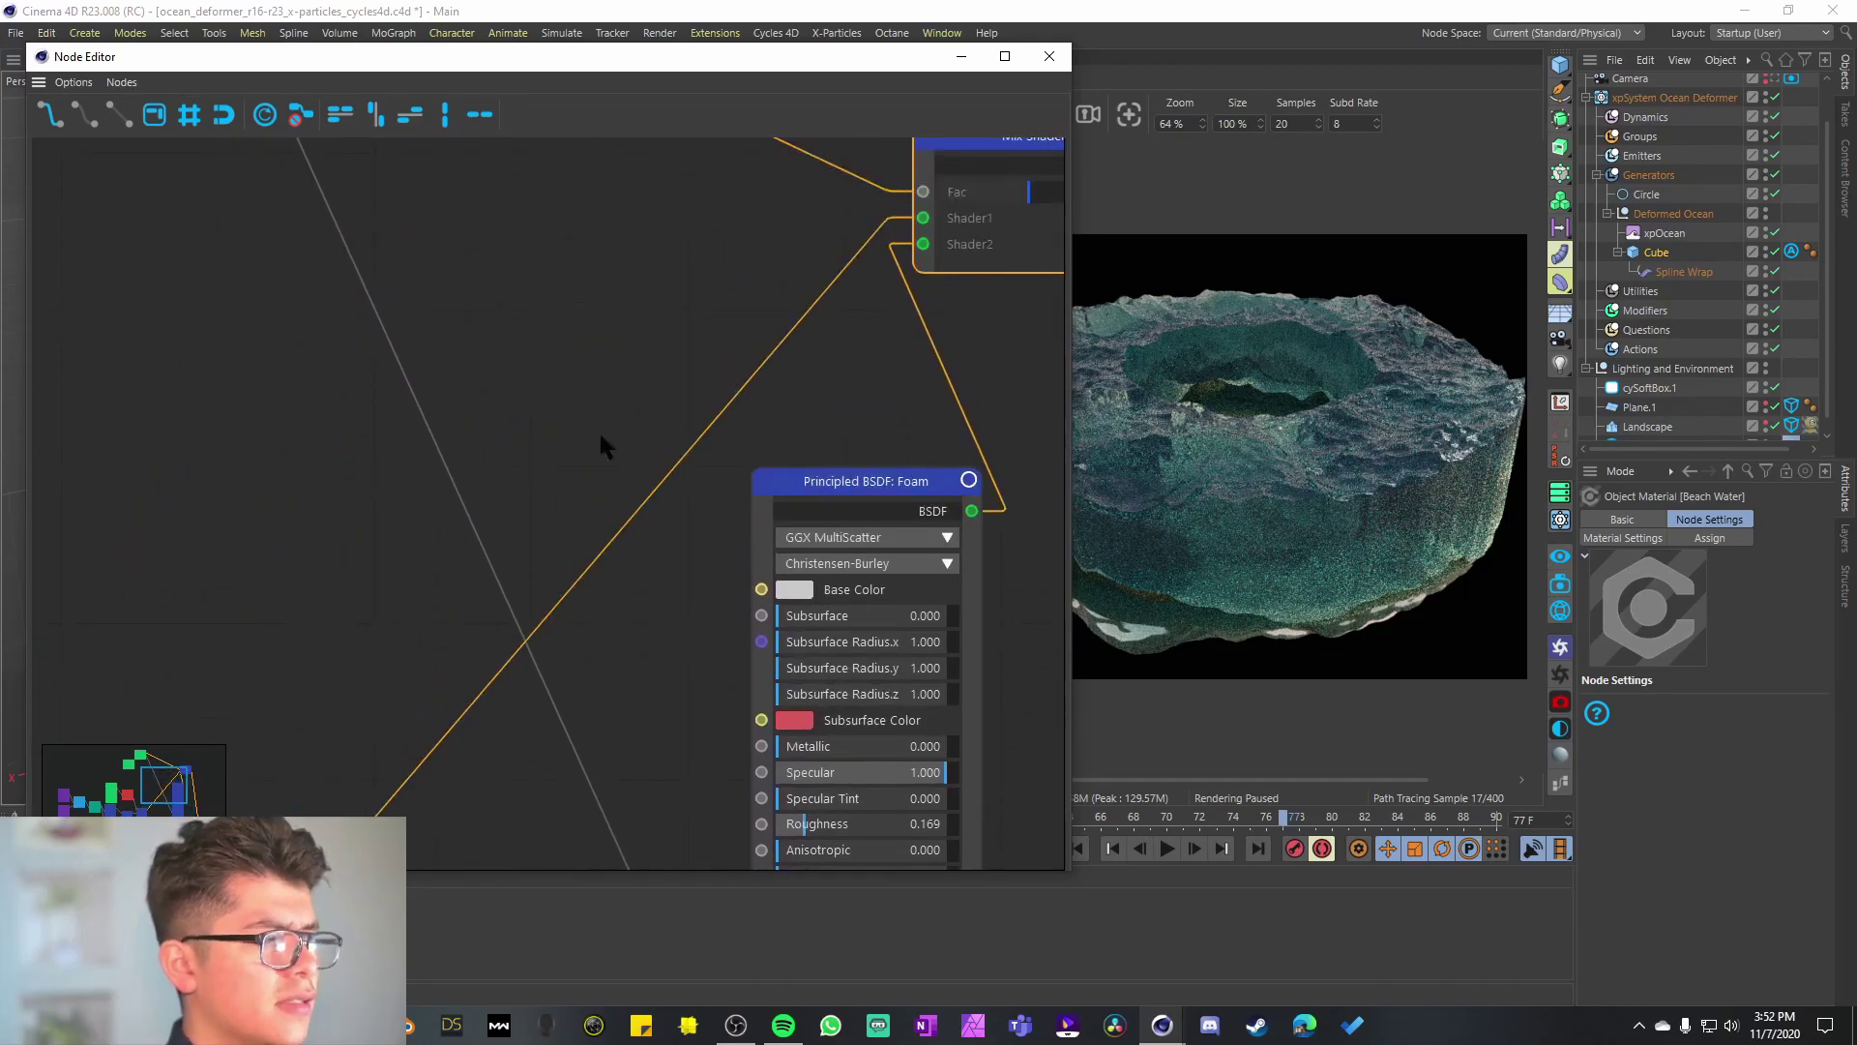
# Step: Trace the Output node's Volume input back through the Add Shader to the Volume Absorption and Volume Scatter nodes
pyautogui.scroll(6, 593, 468)
pyautogui.scroll(4, 382, 244)
pyautogui.moveTo(364, 273); pyautogui.dragTo(482, 346, button='middle')
pyautogui.scroll(1, 462, 322)
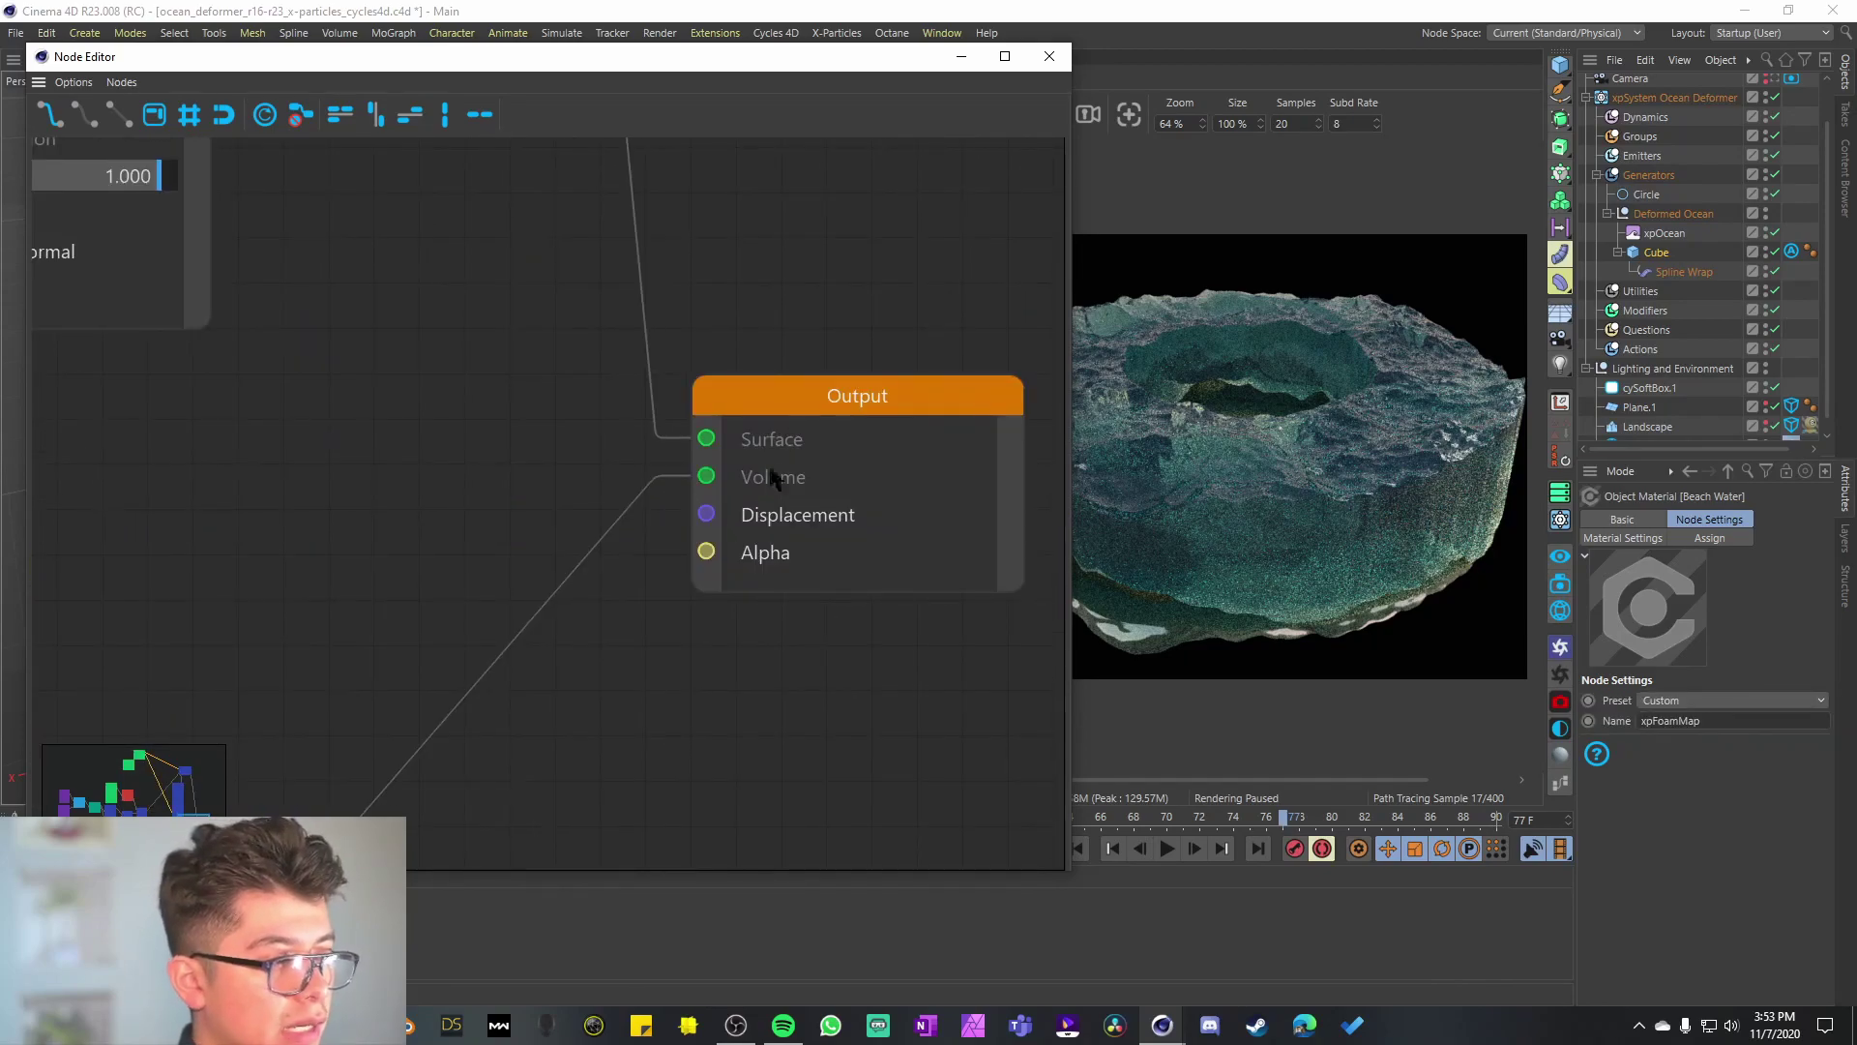
pyautogui.moveTo(643, 586); pyautogui.dragTo(1182, 219, button='middle')
pyautogui.moveTo(383, 411)
pyautogui.mouseDown(button='middle')
pyautogui.moveTo(435, 391)
pyautogui.moveTo(452, 411)
pyautogui.moveTo(417, 398)
pyautogui.mouseUp(button='middle')
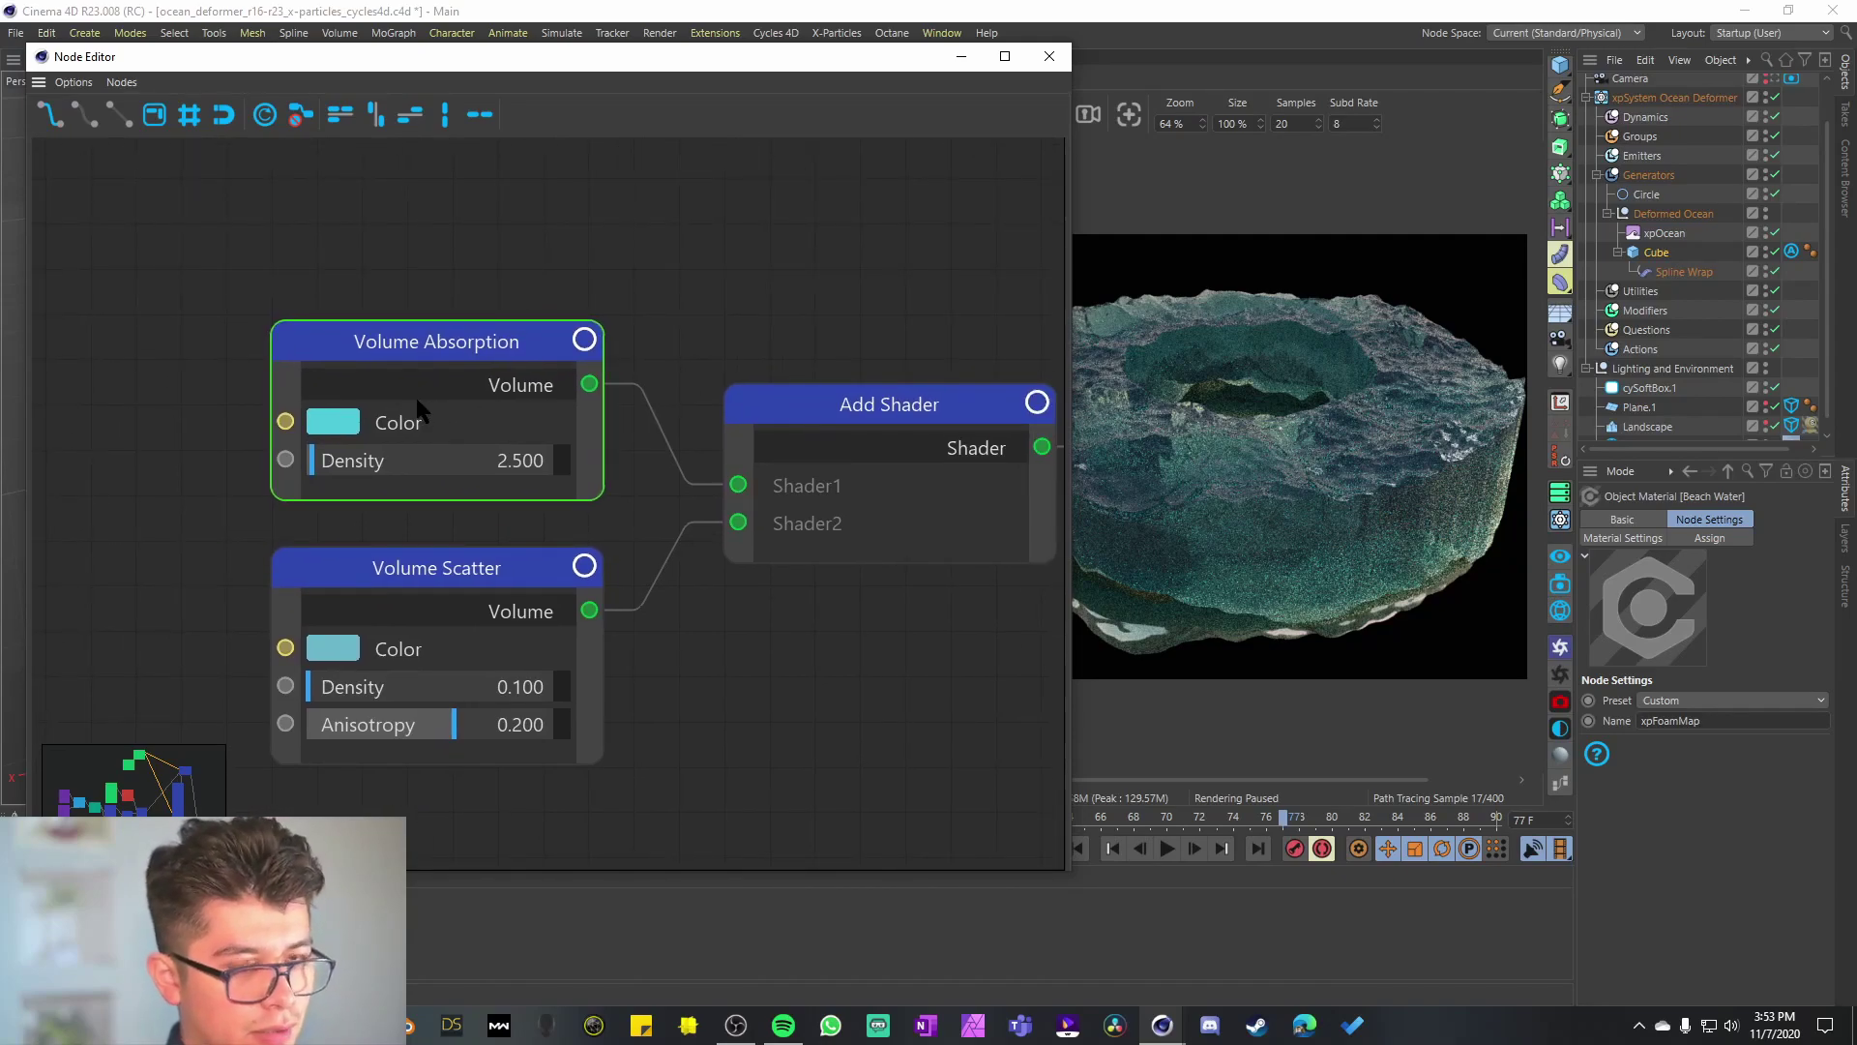
# Step: Try different colours on the Volume Absorption and Volume Scatter nodes, including yellow and magenta for the absorption
pyautogui.click(319, 422)
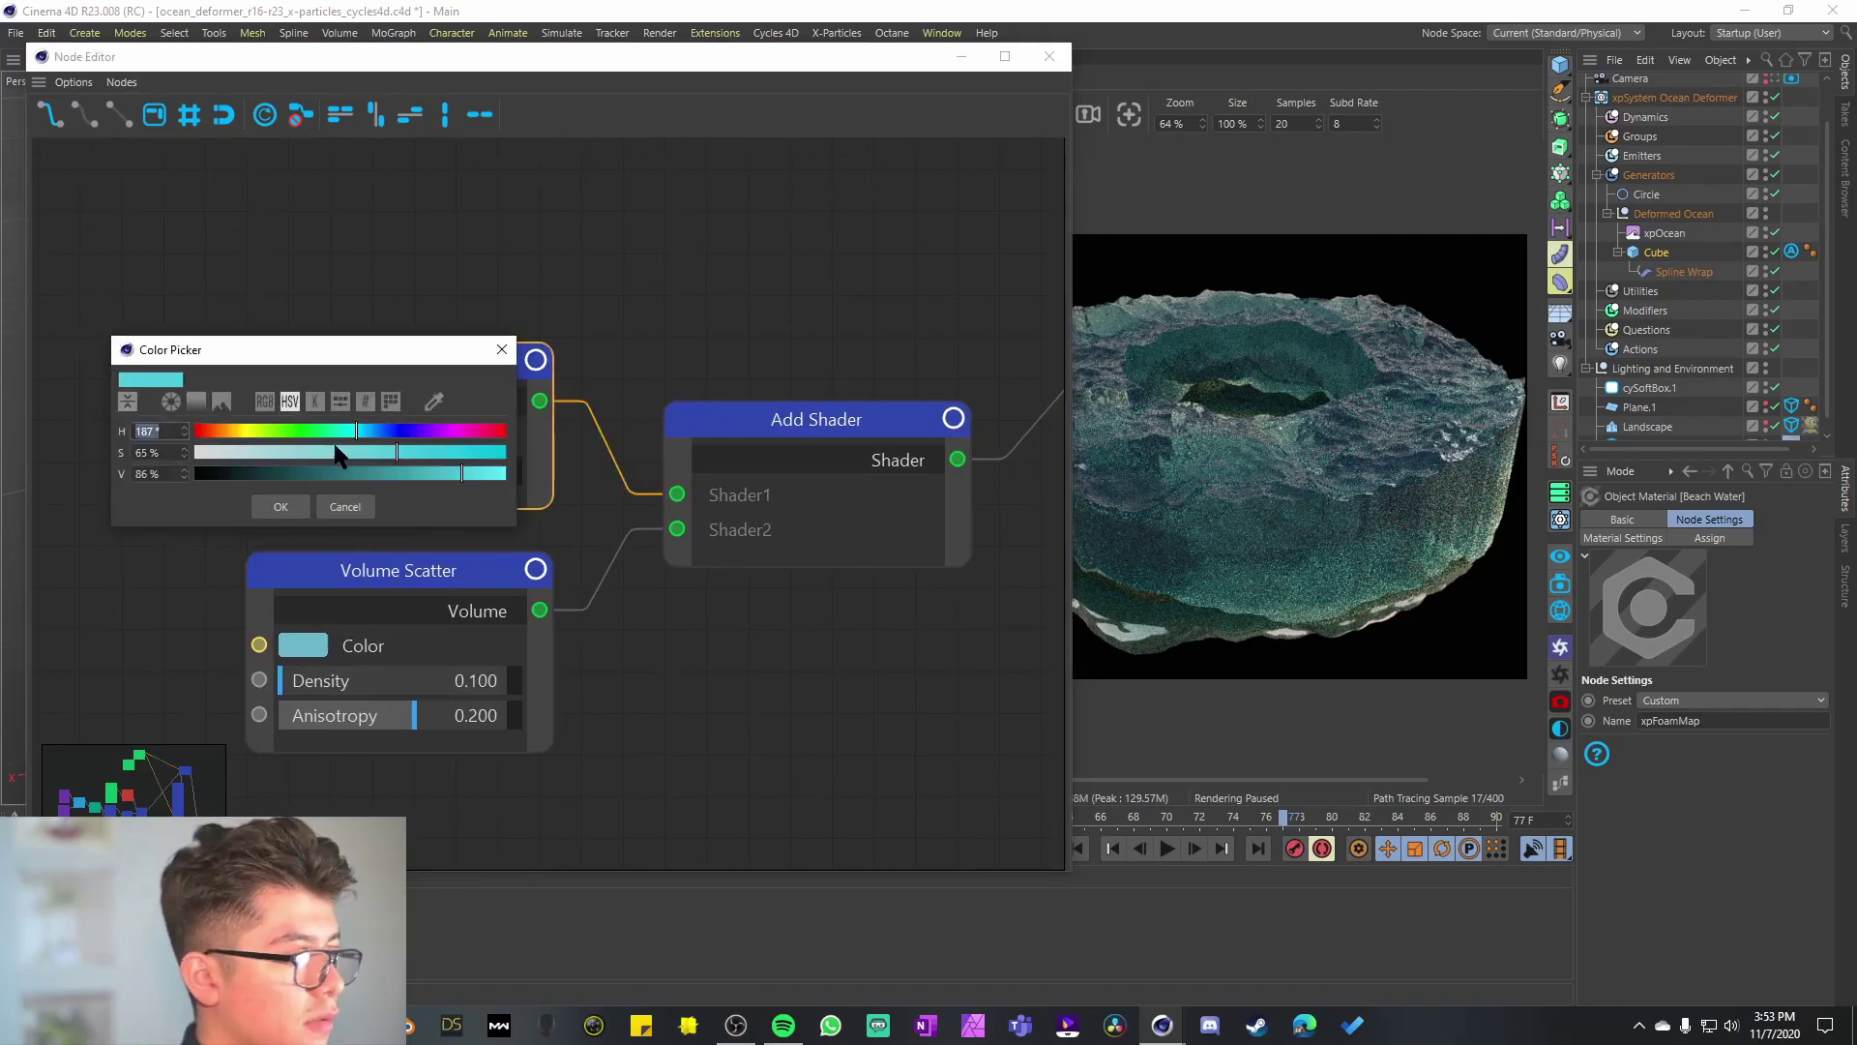
pyautogui.click(246, 433)
pyautogui.click(280, 506)
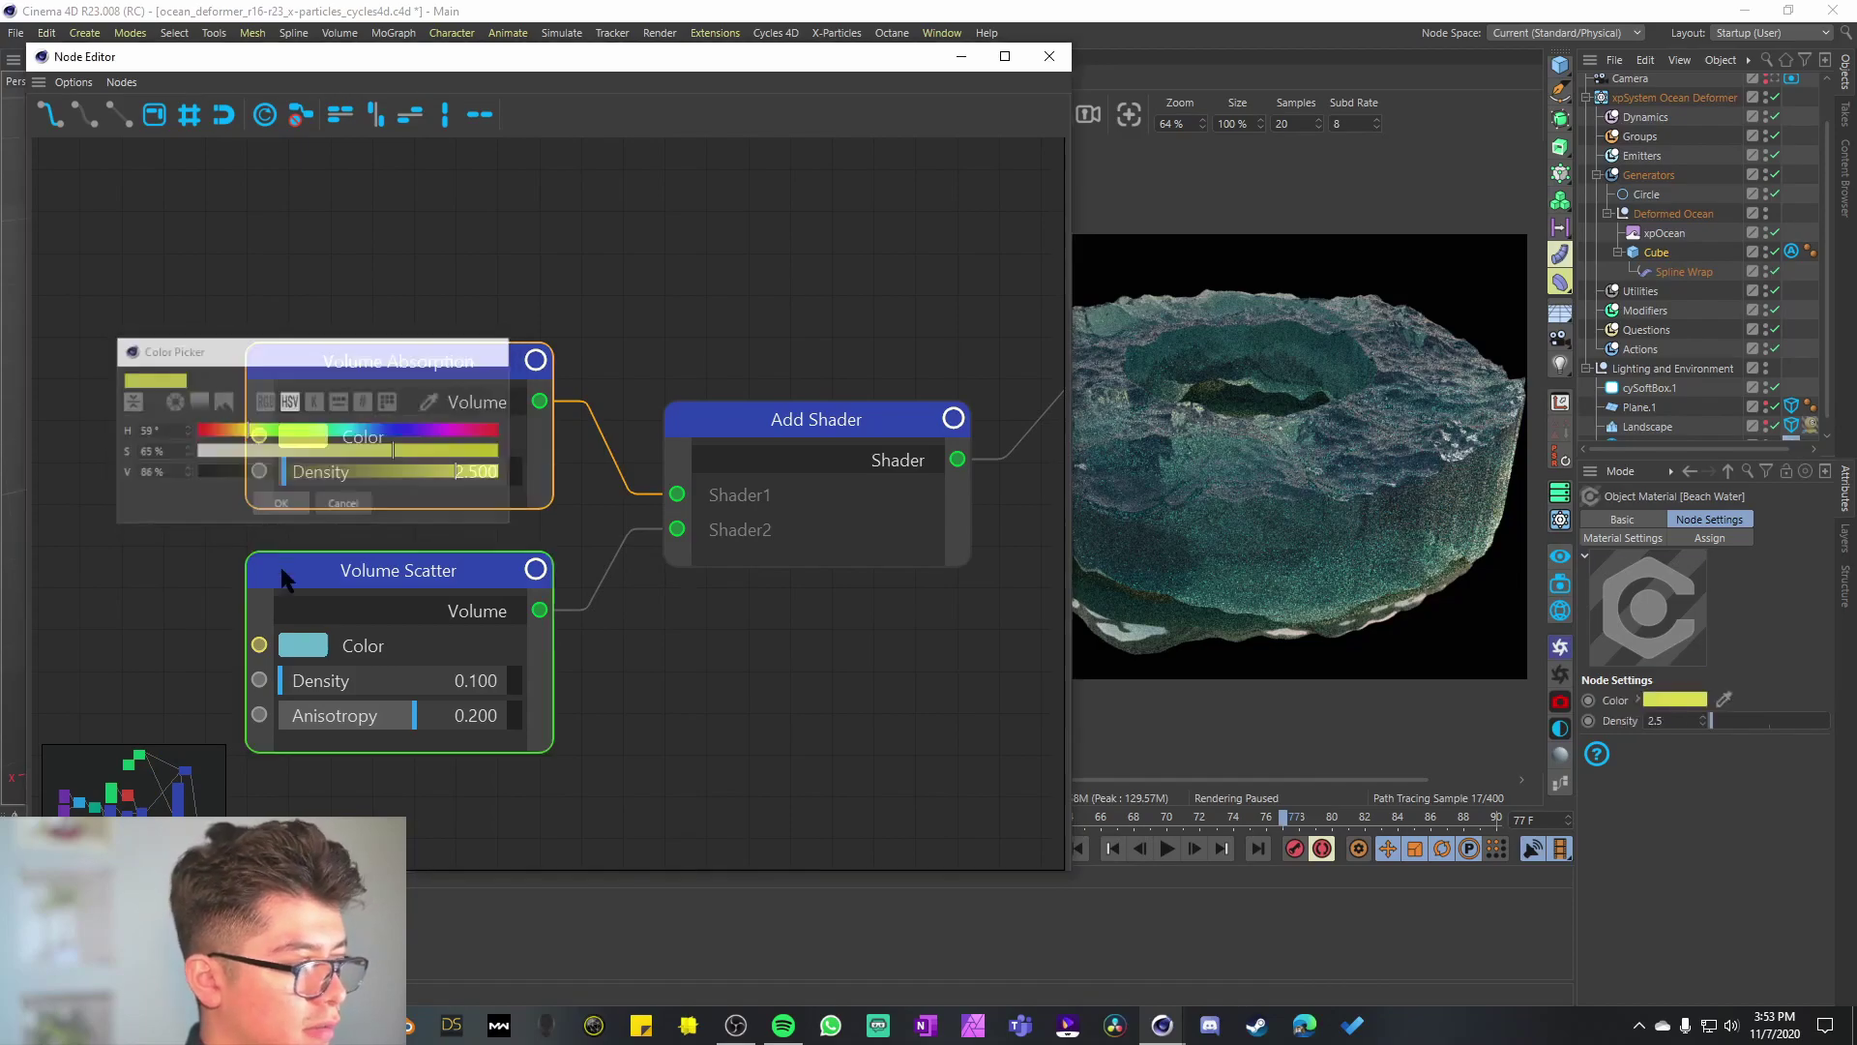
pyautogui.click(308, 645)
pyautogui.click(445, 627)
pyautogui.click(274, 700)
pyautogui.click(318, 437)
pyautogui.click(474, 422)
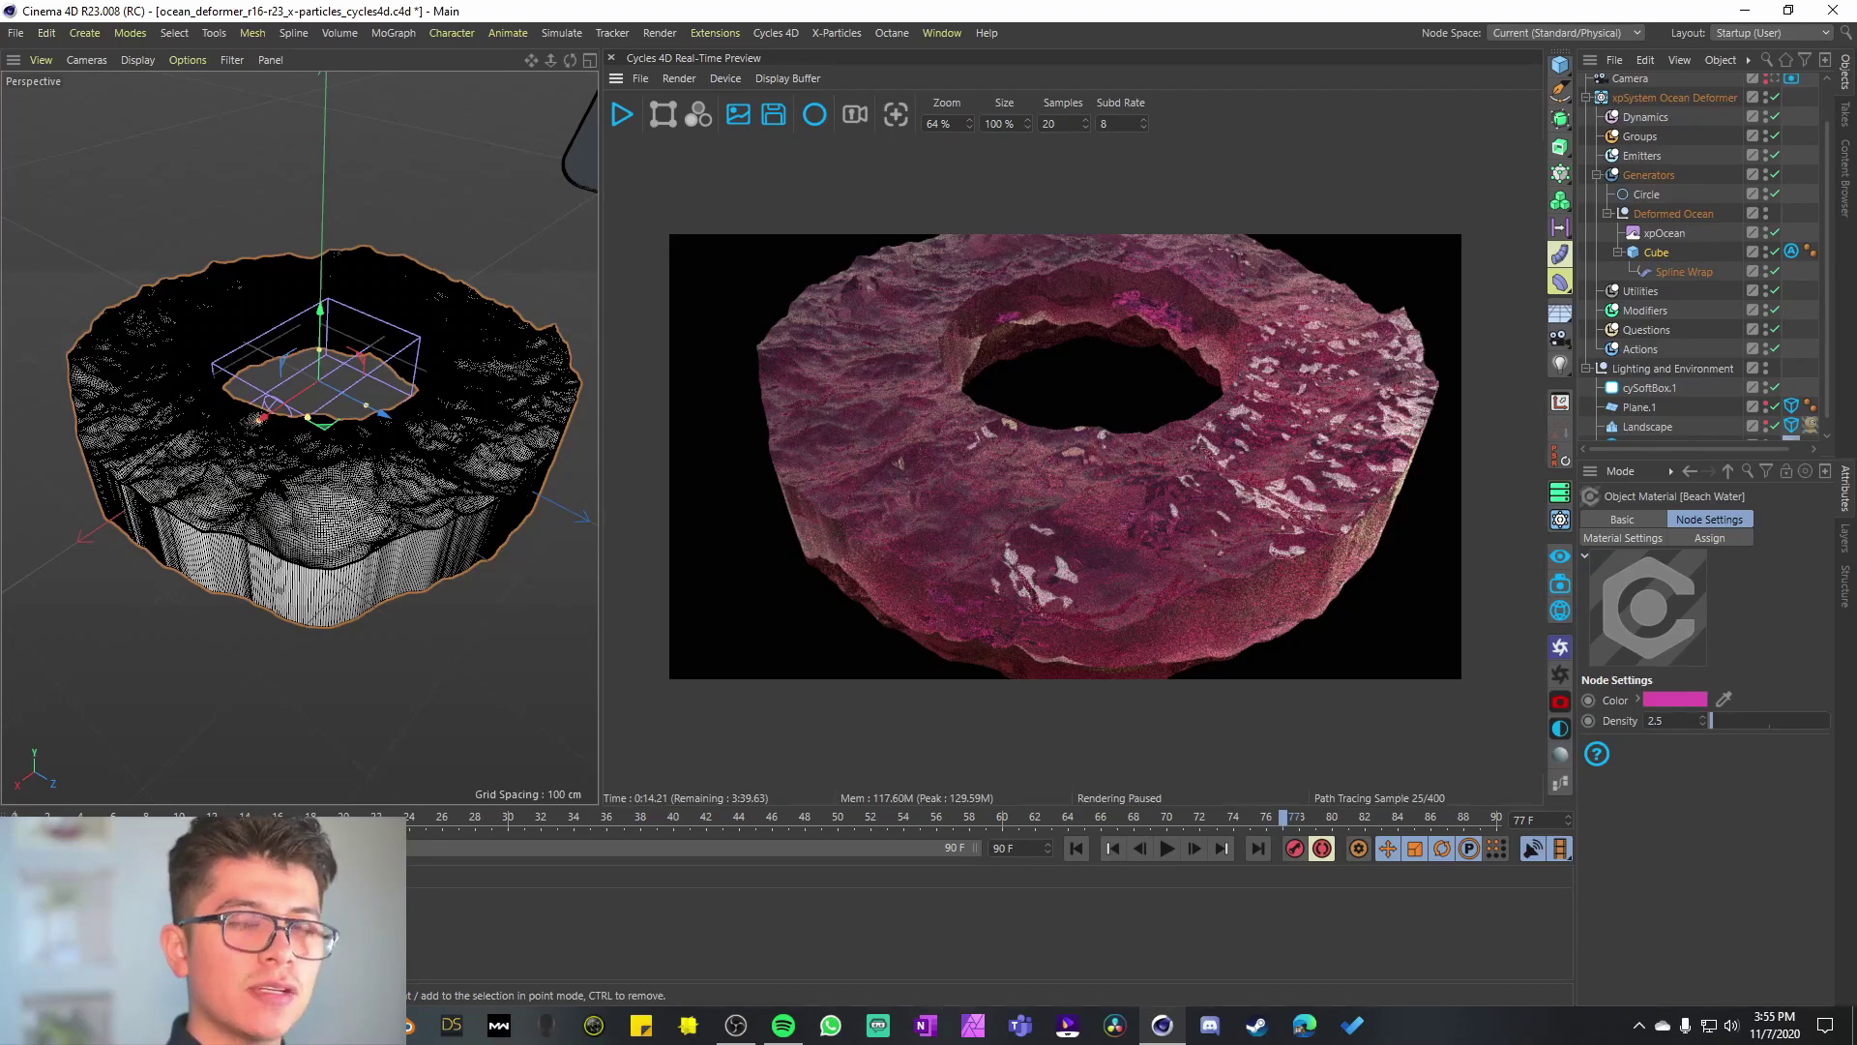
# Step: Add an xpFoam object through the system's Dynamics folder and undo the addition
pyautogui.click(1654, 252)
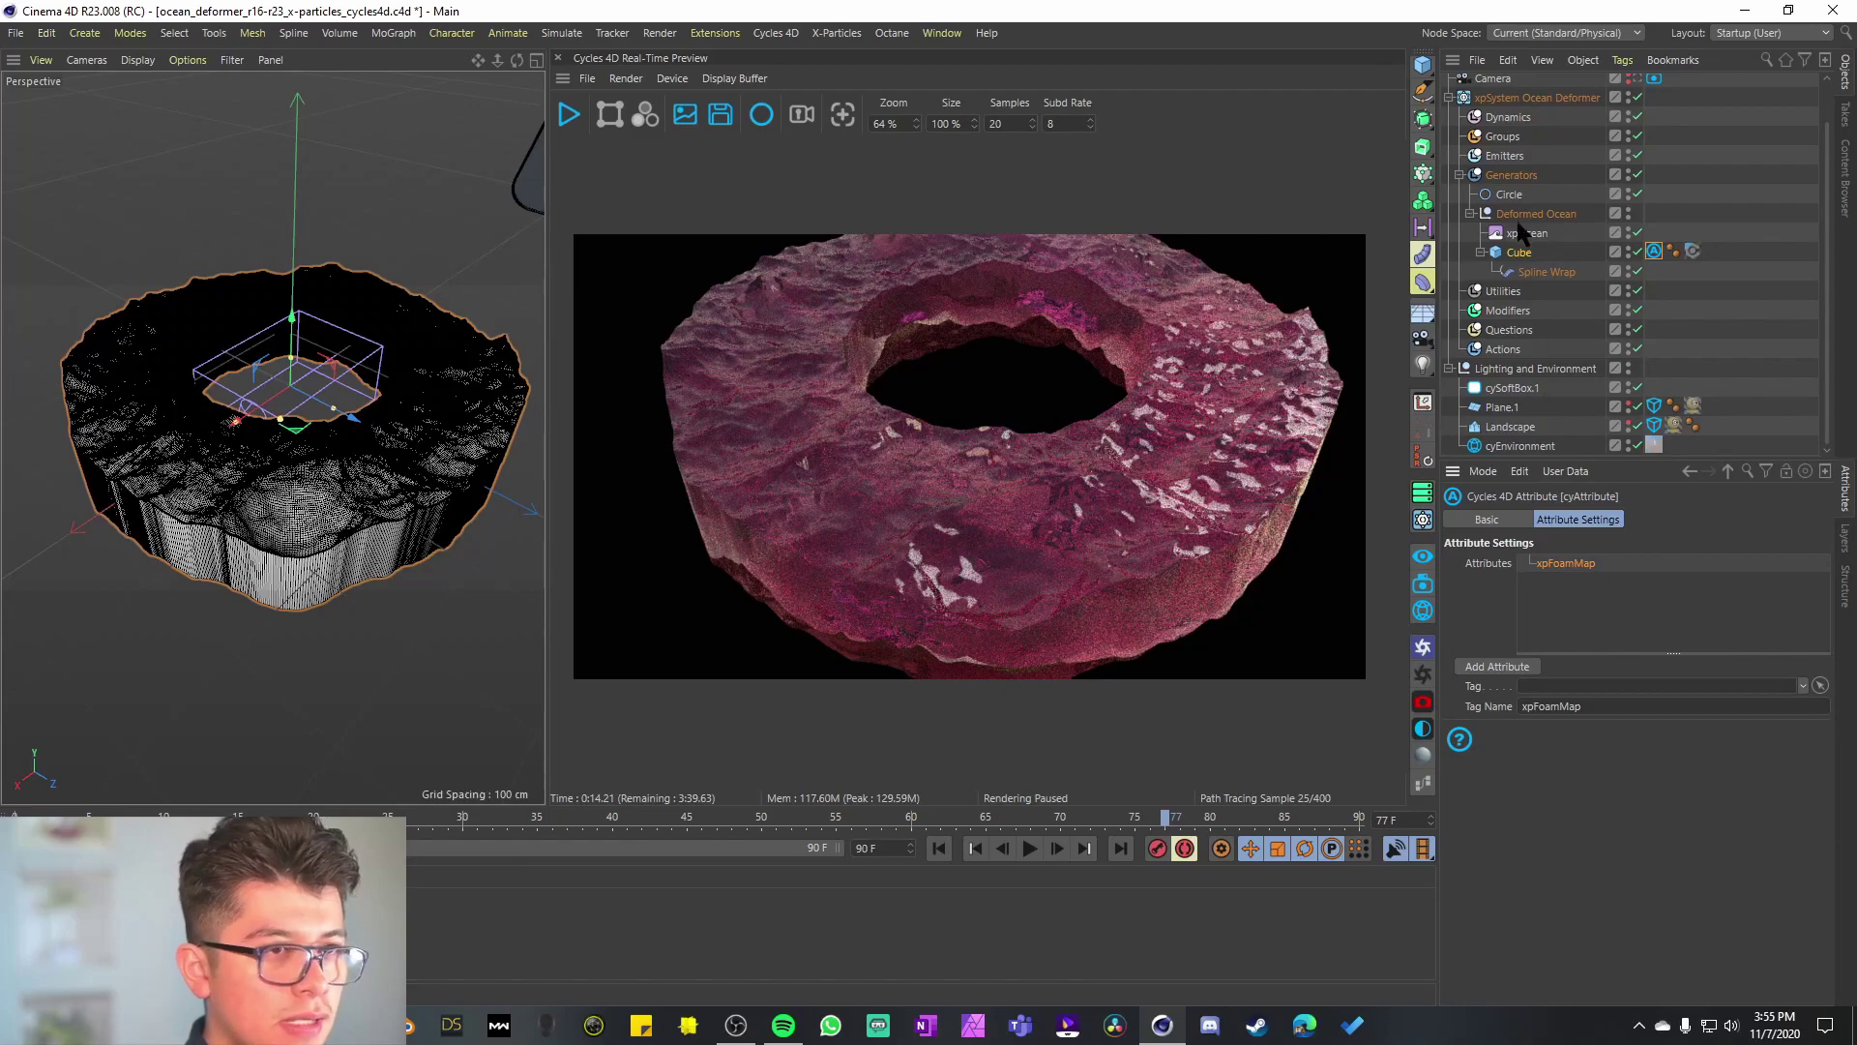
pyautogui.click(1511, 117)
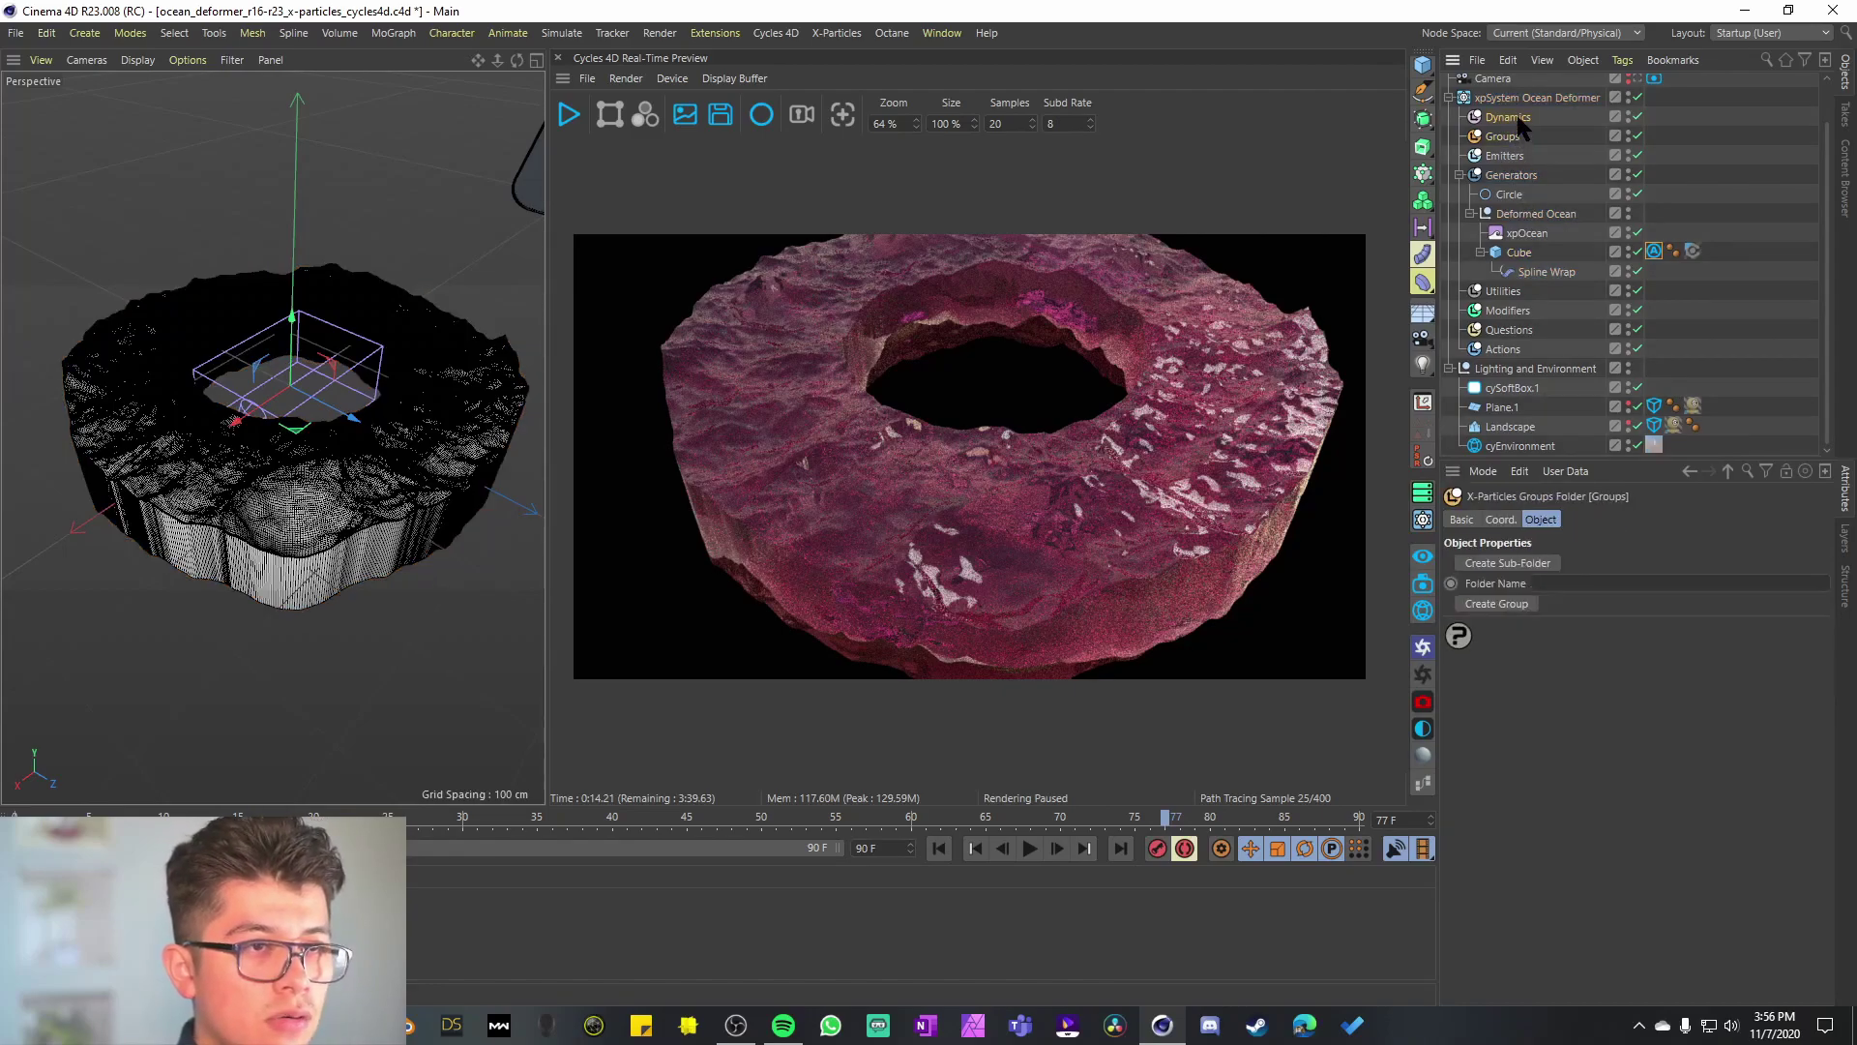
pyautogui.click(1819, 604)
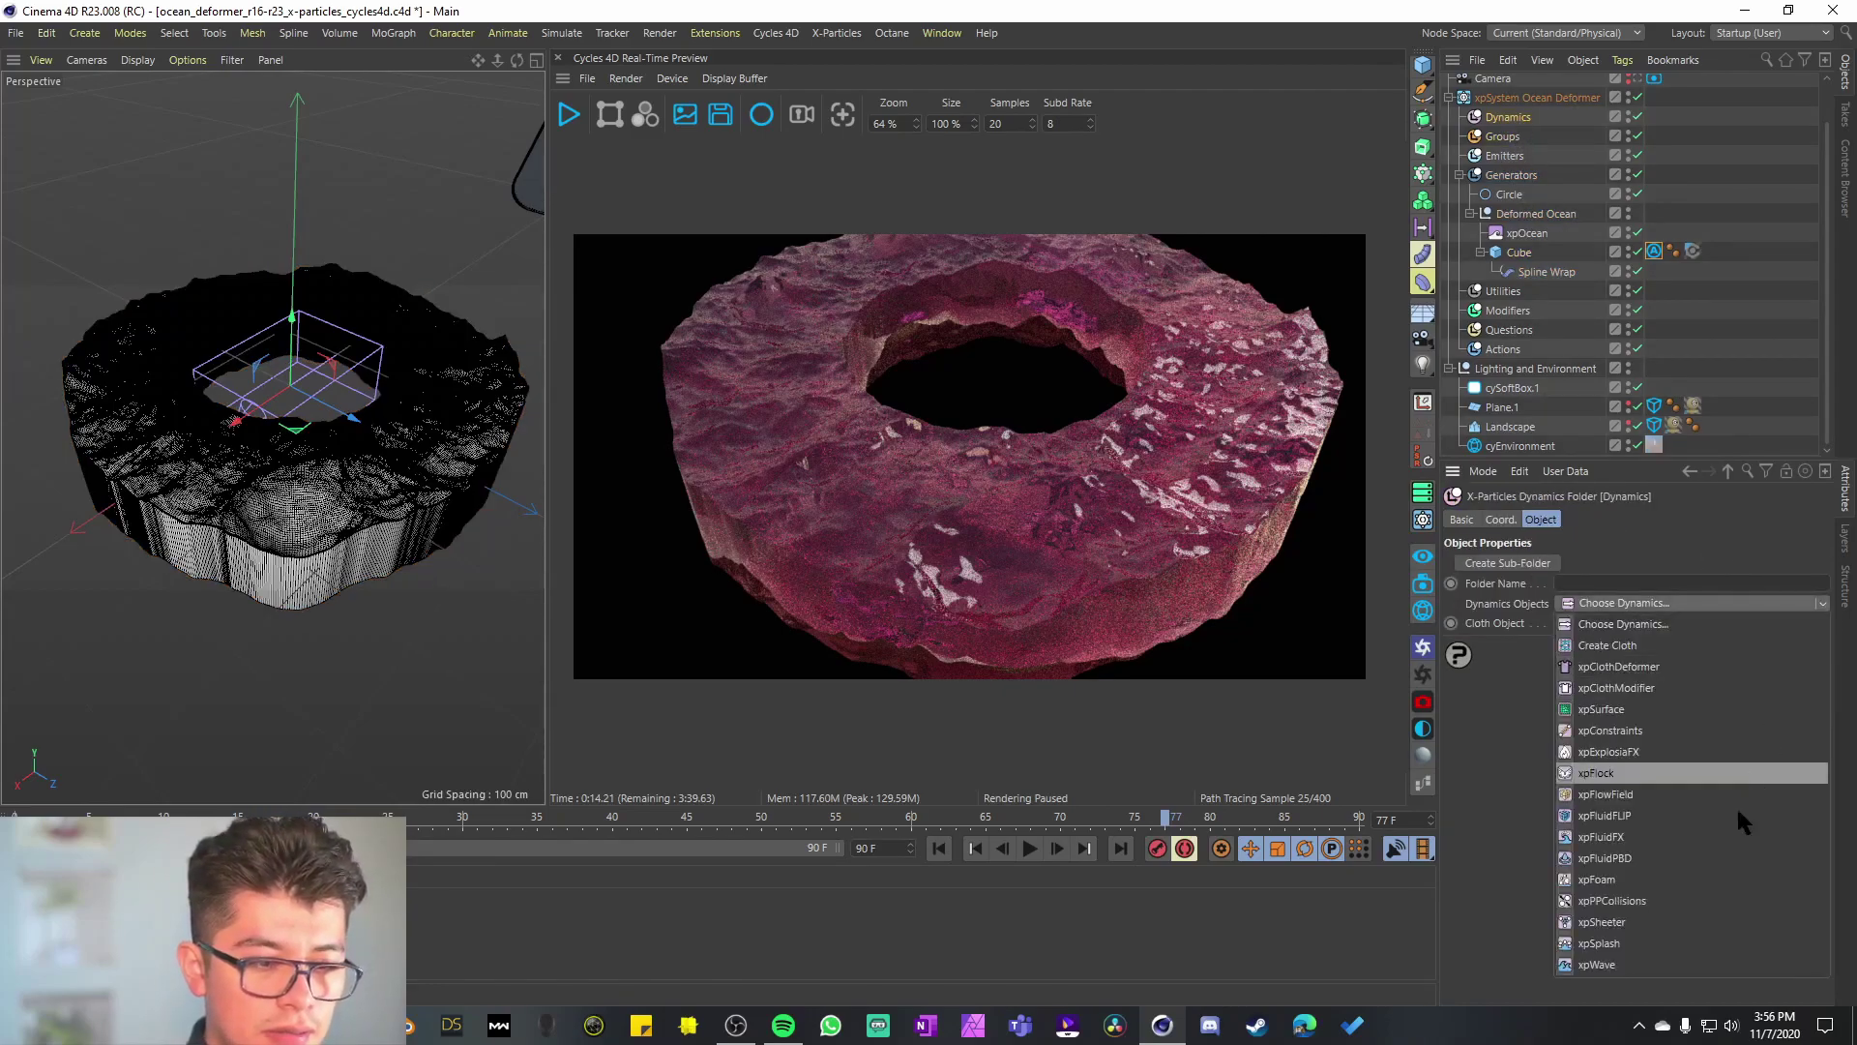
pyautogui.click(1688, 882)
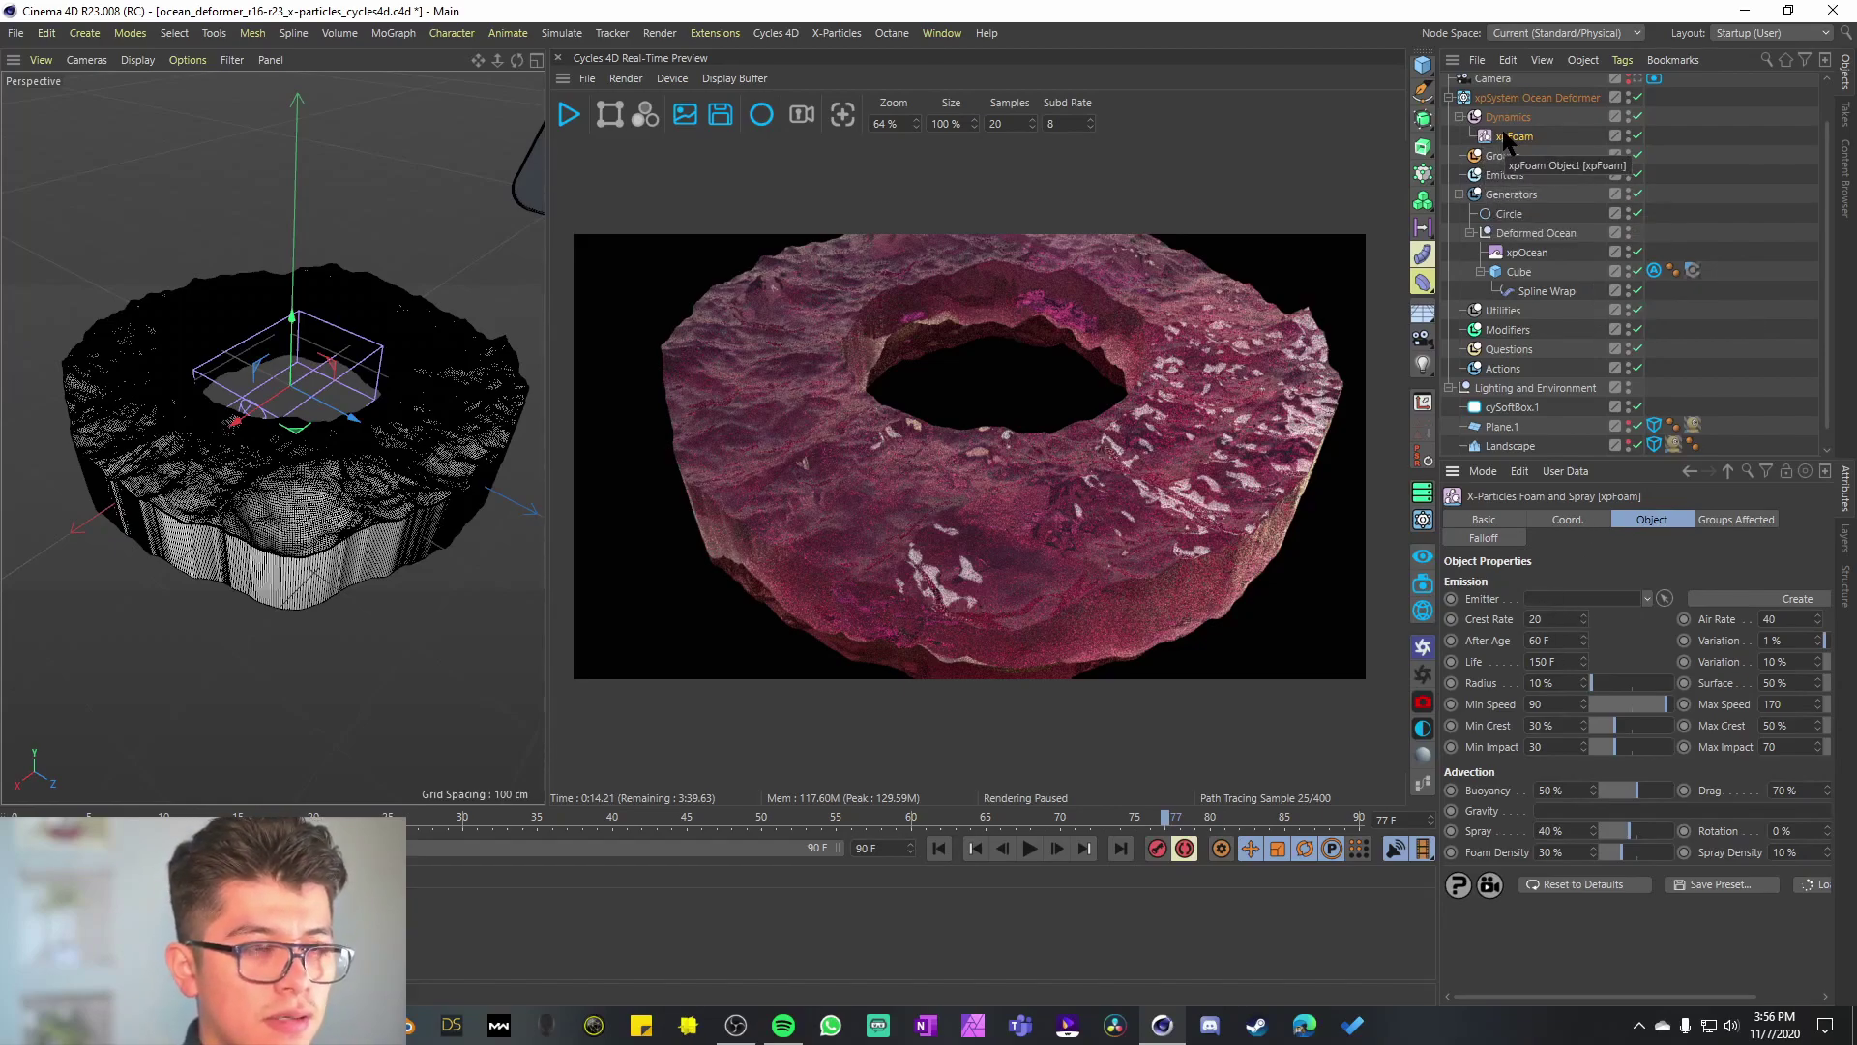
pyautogui.hotkey('ctrl', 'z')
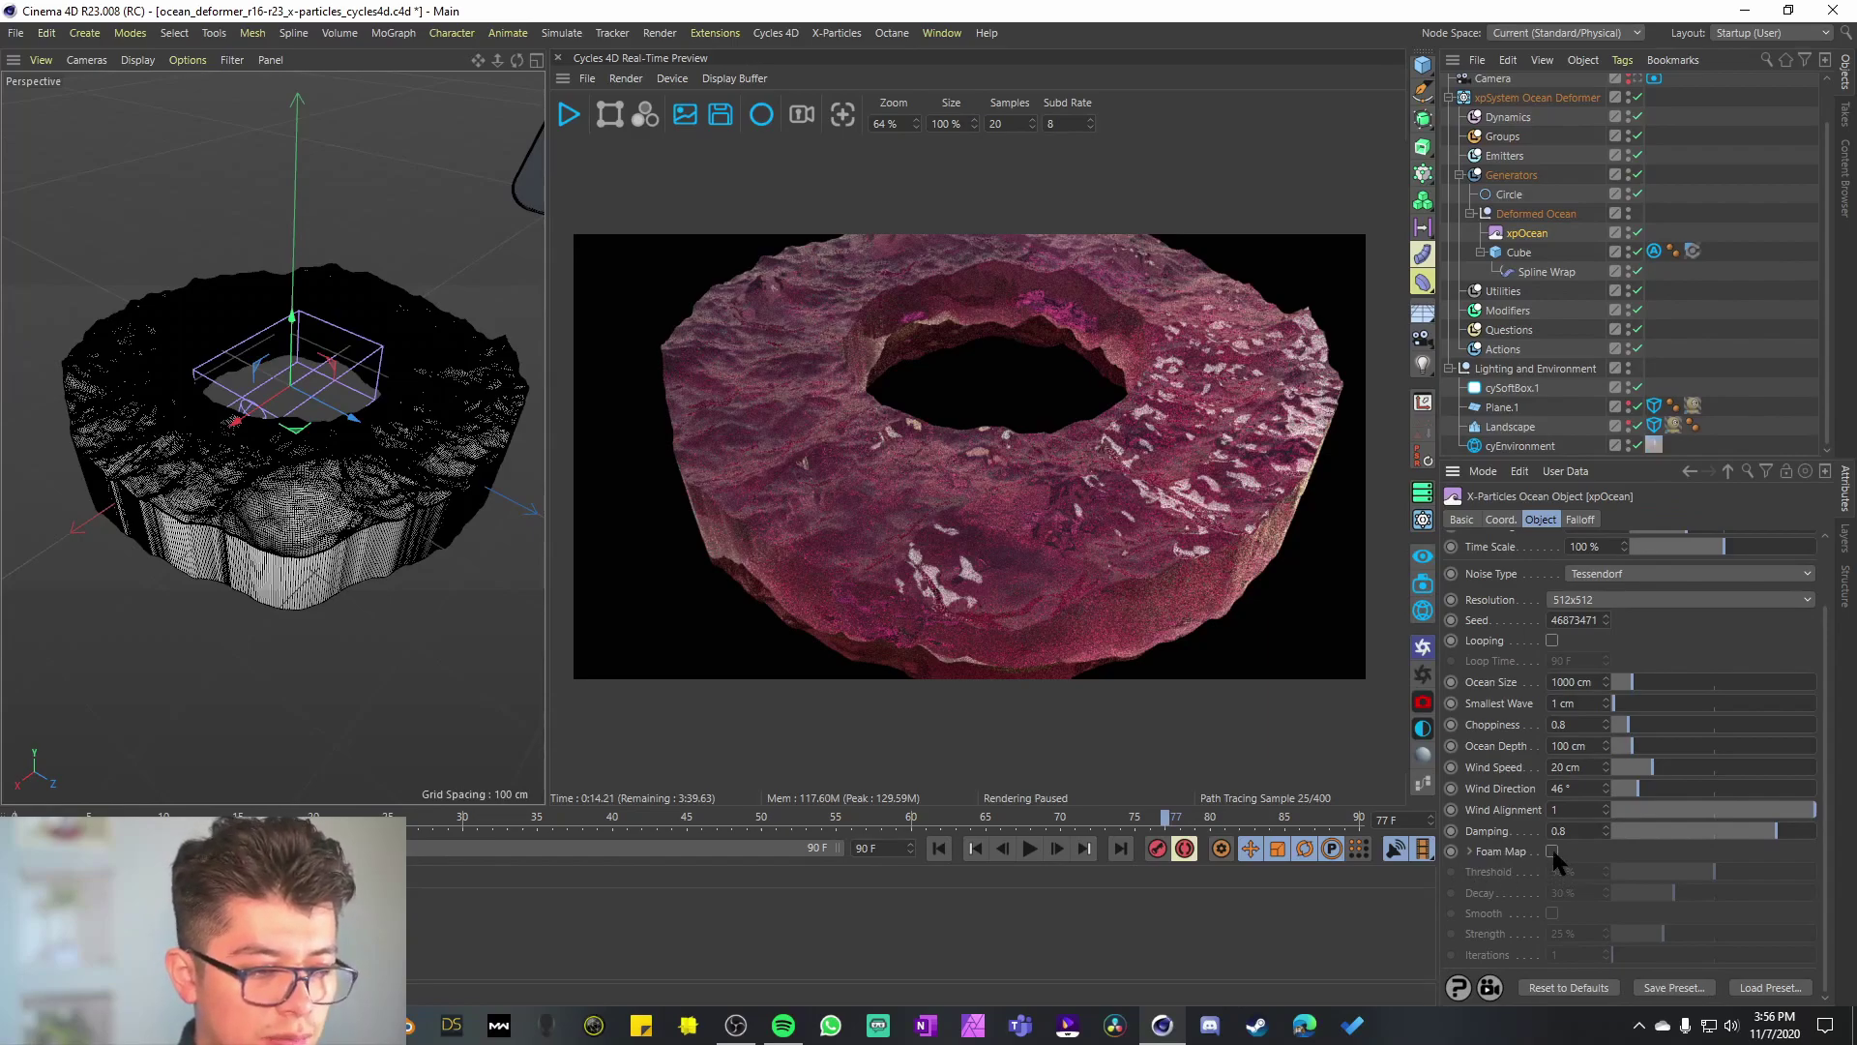
# Step: Enable Foam Map and its Smooth option on the xpOcean object, and select the map tag on the Cube
pyautogui.click(1552, 850)
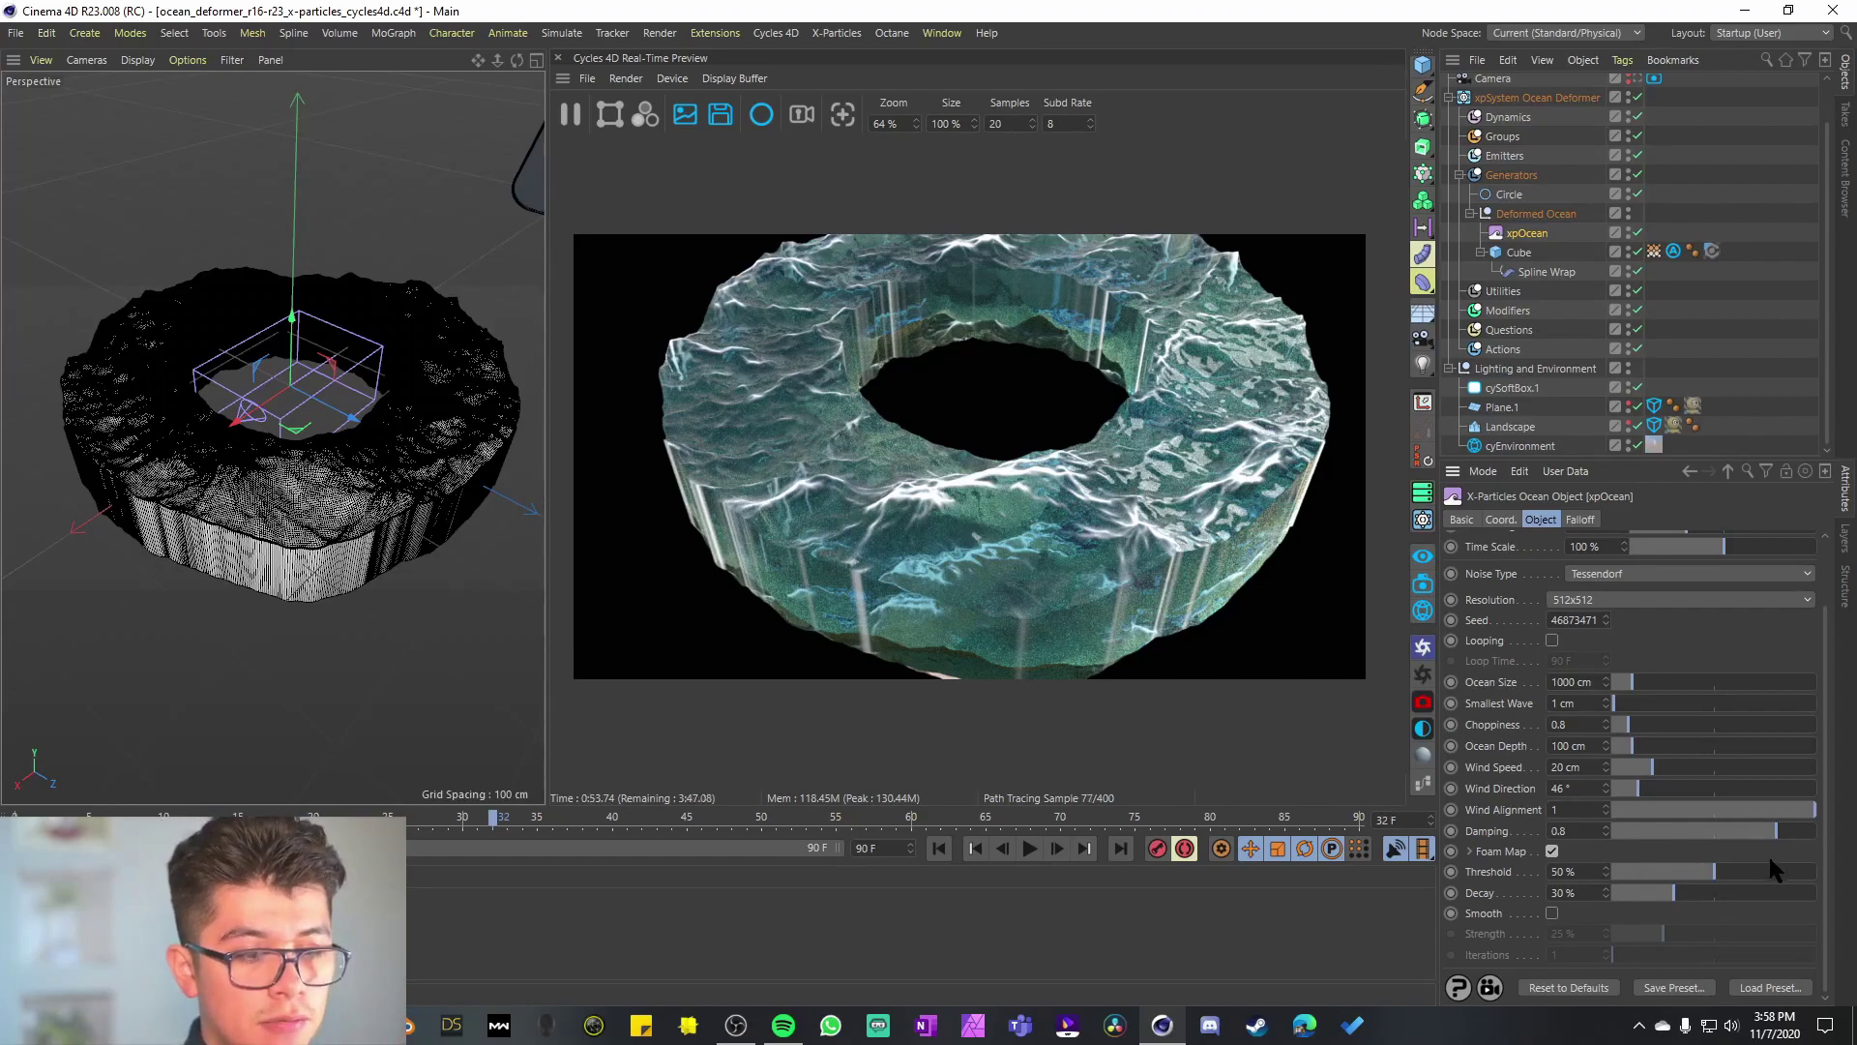
pyautogui.click(1548, 913)
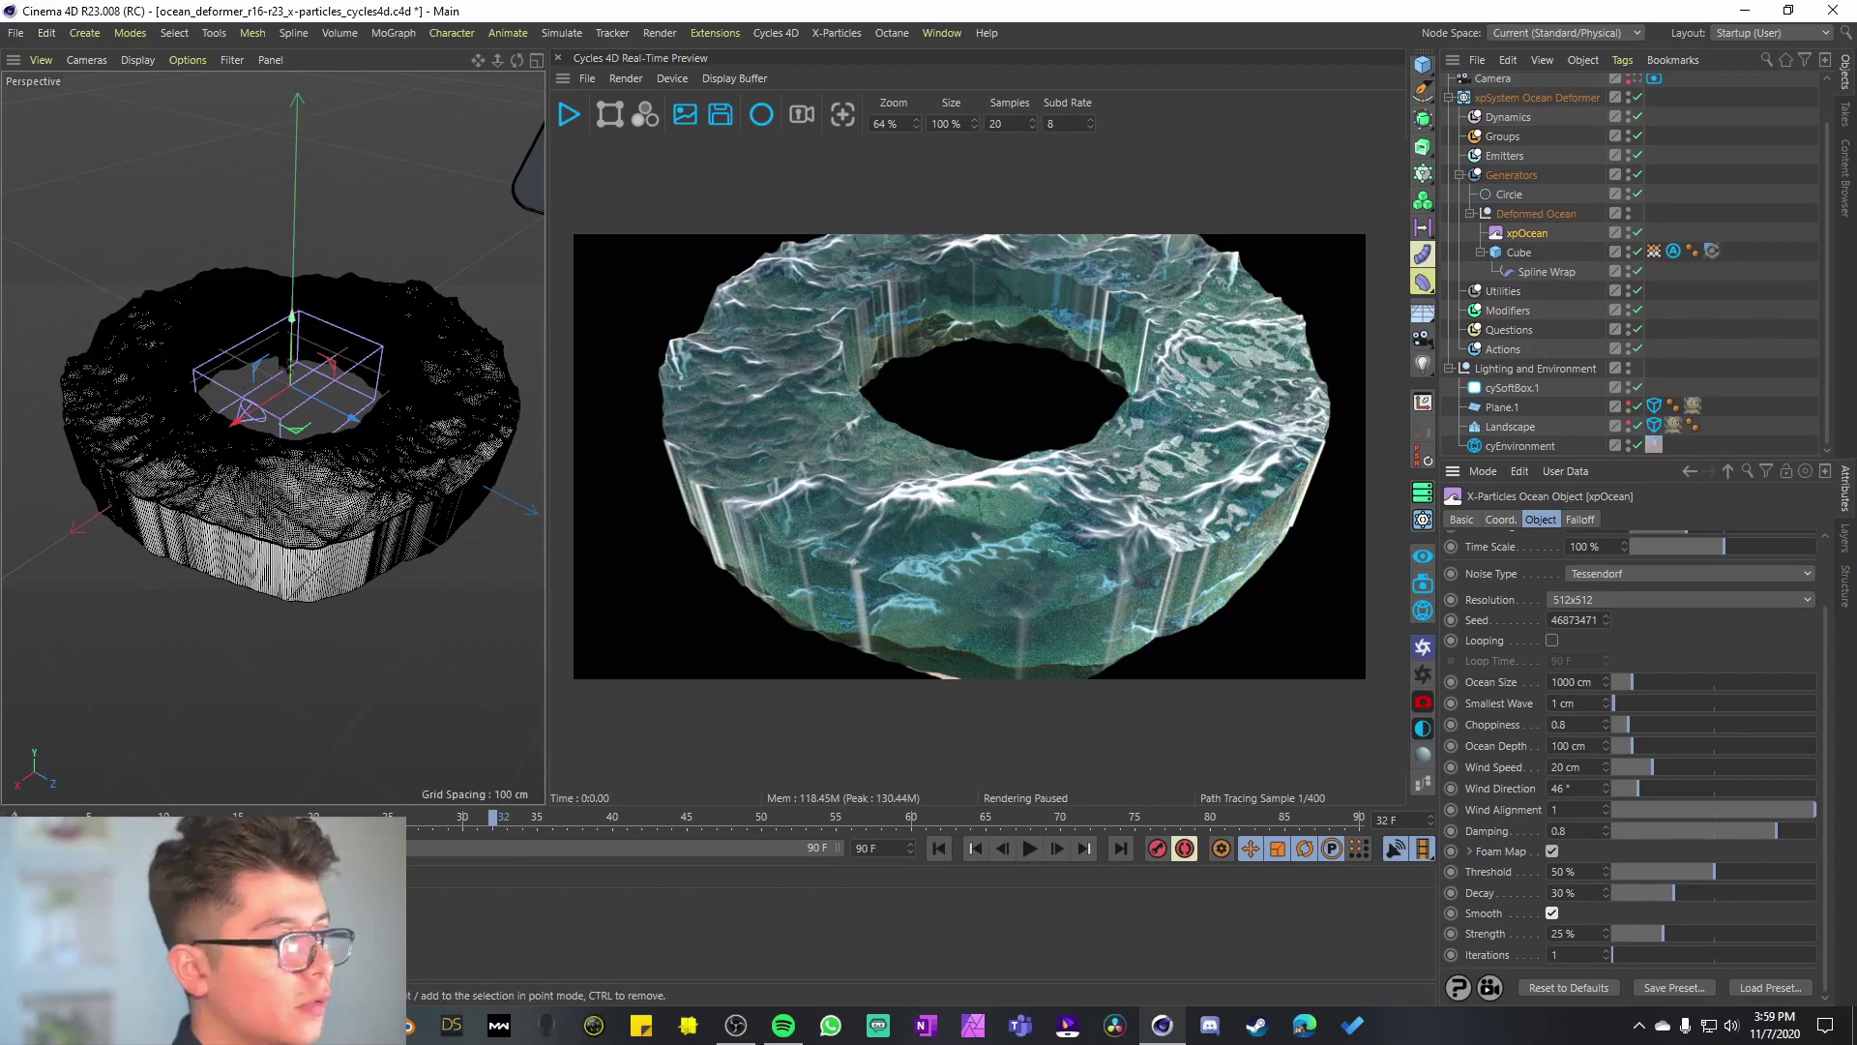
pyautogui.click(1656, 253)
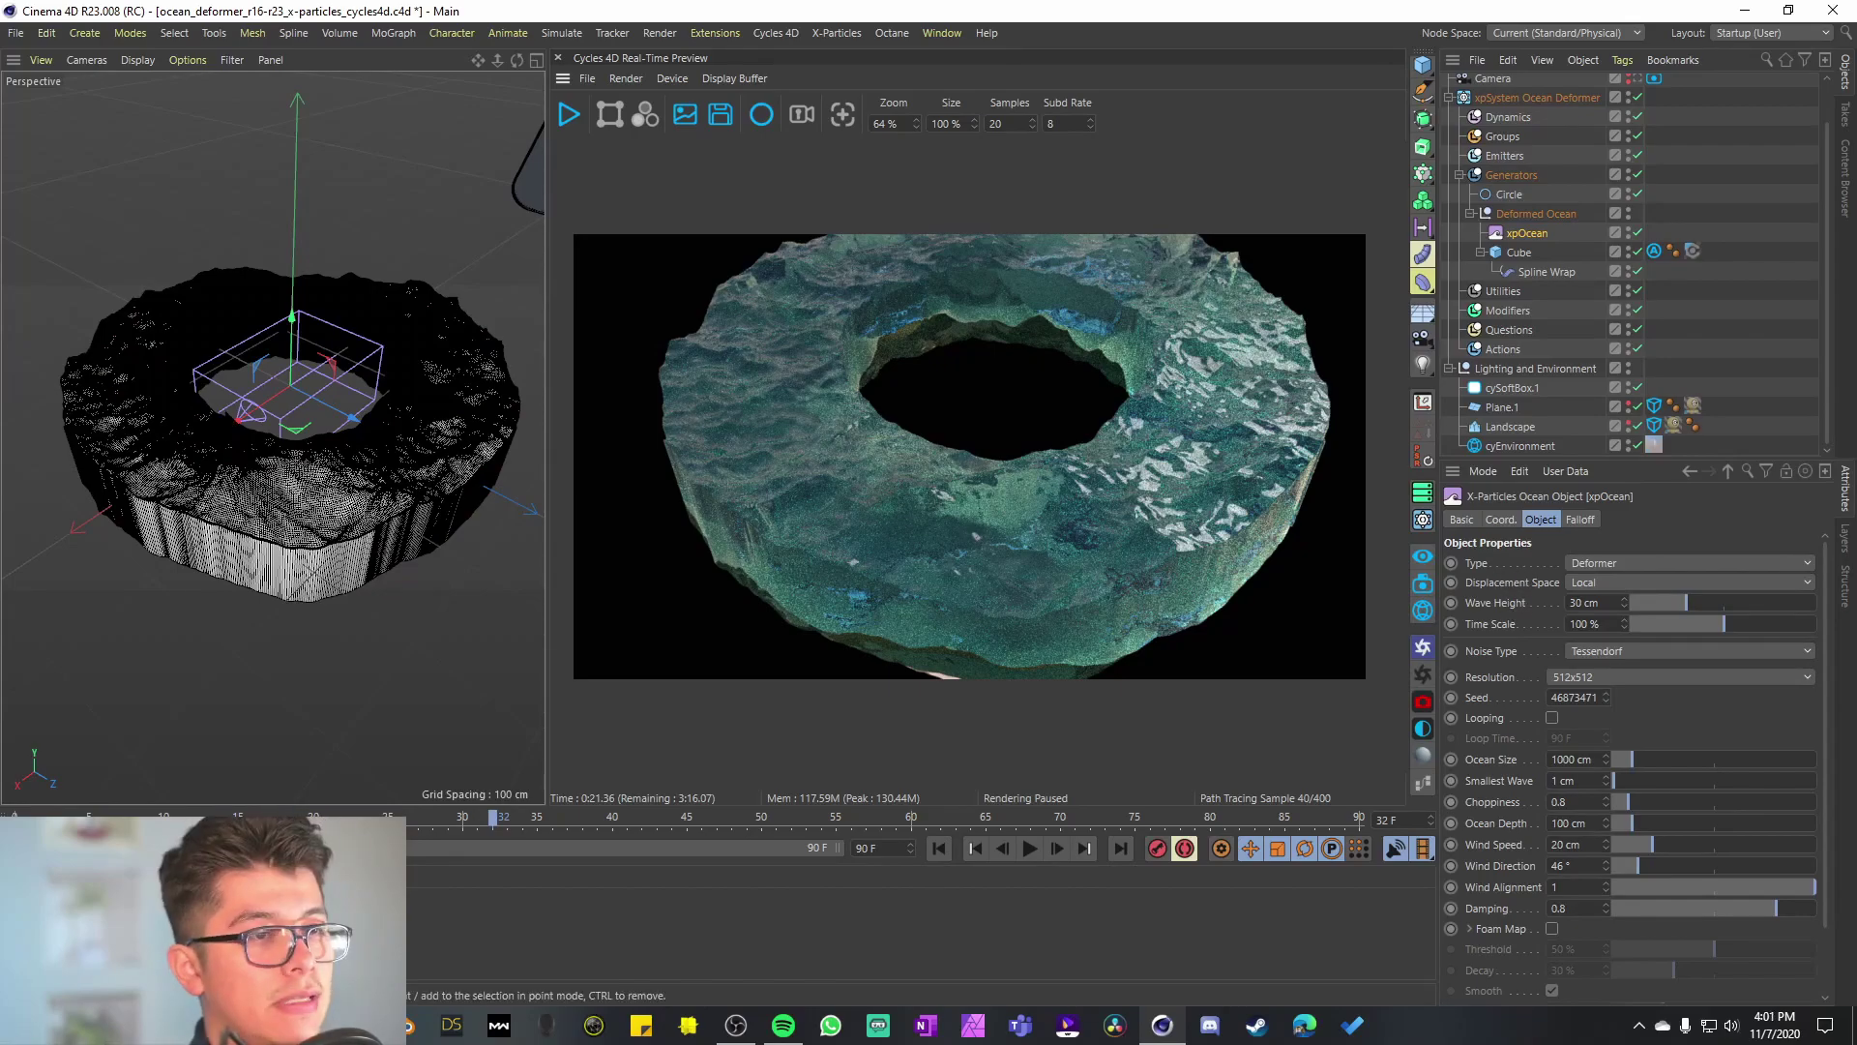
# Step: Review the Cube and xpOcean object settings and inspect the deformed ocean ring in the viewport from several distances and angles
pyautogui.click(1519, 254)
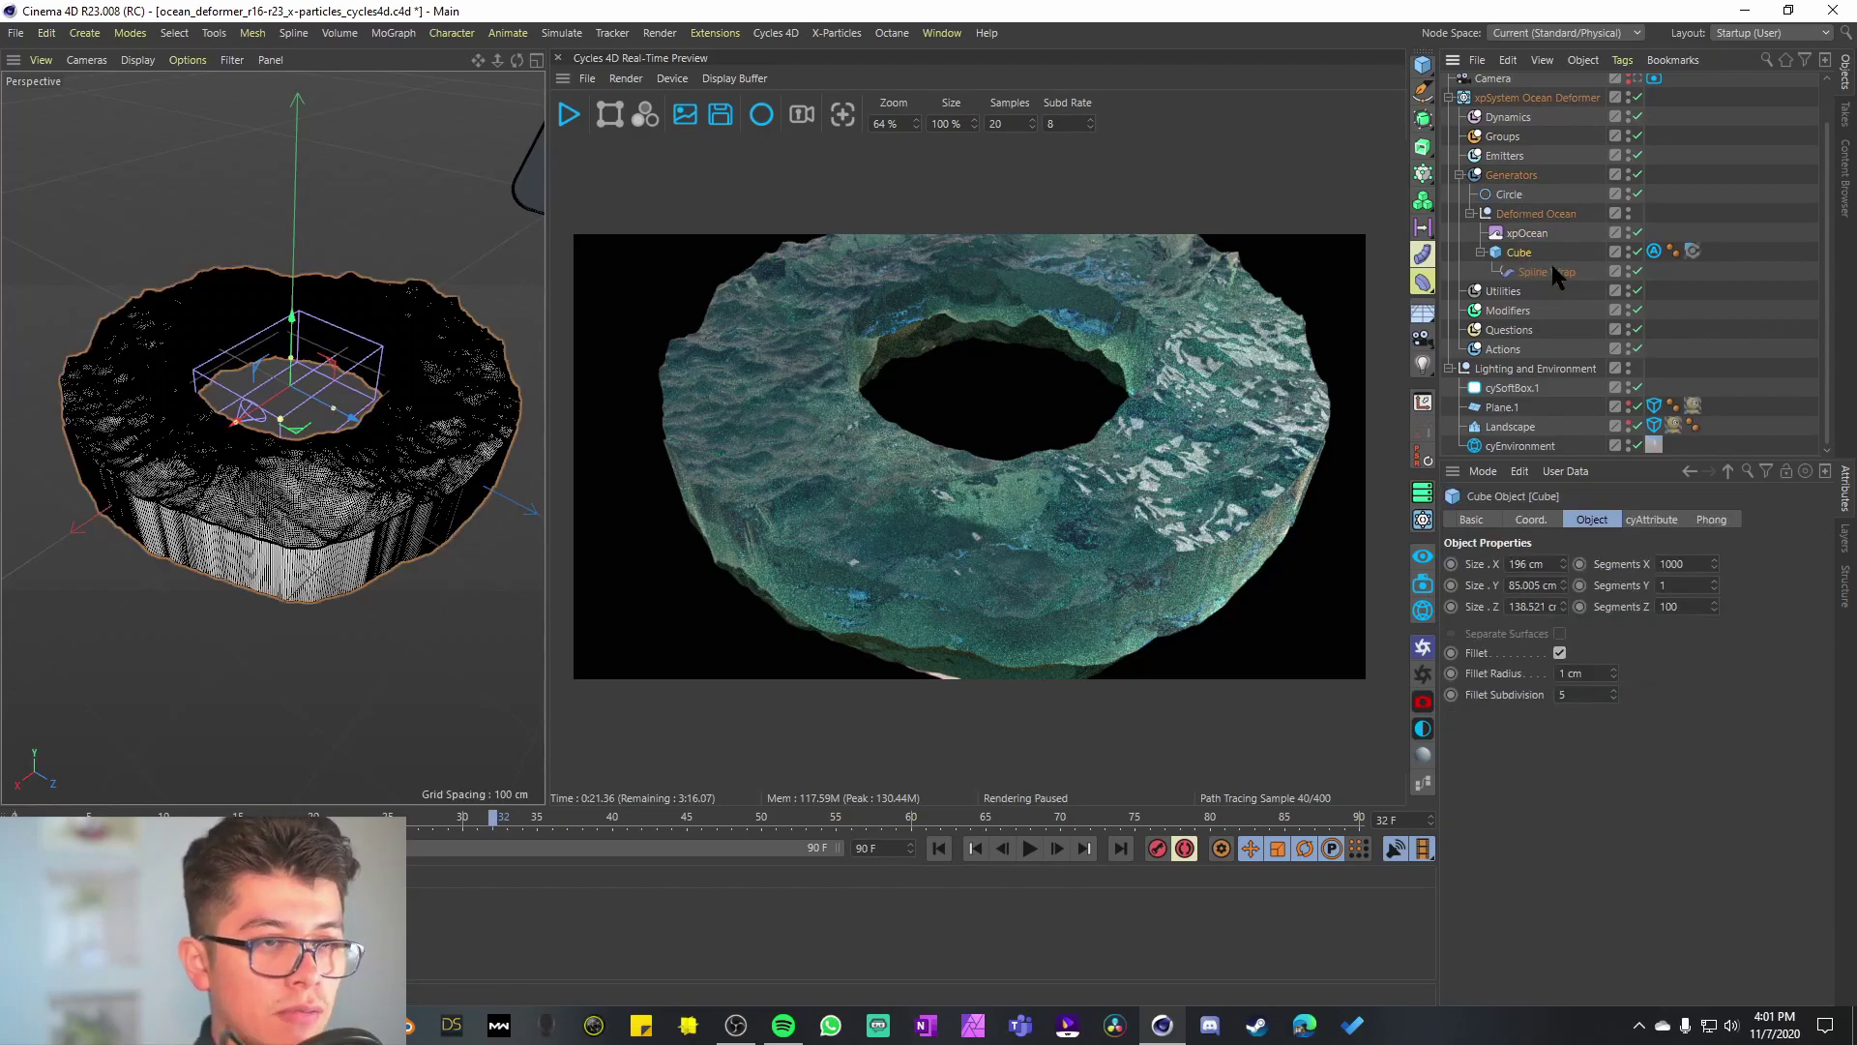
pyautogui.click(1526, 233)
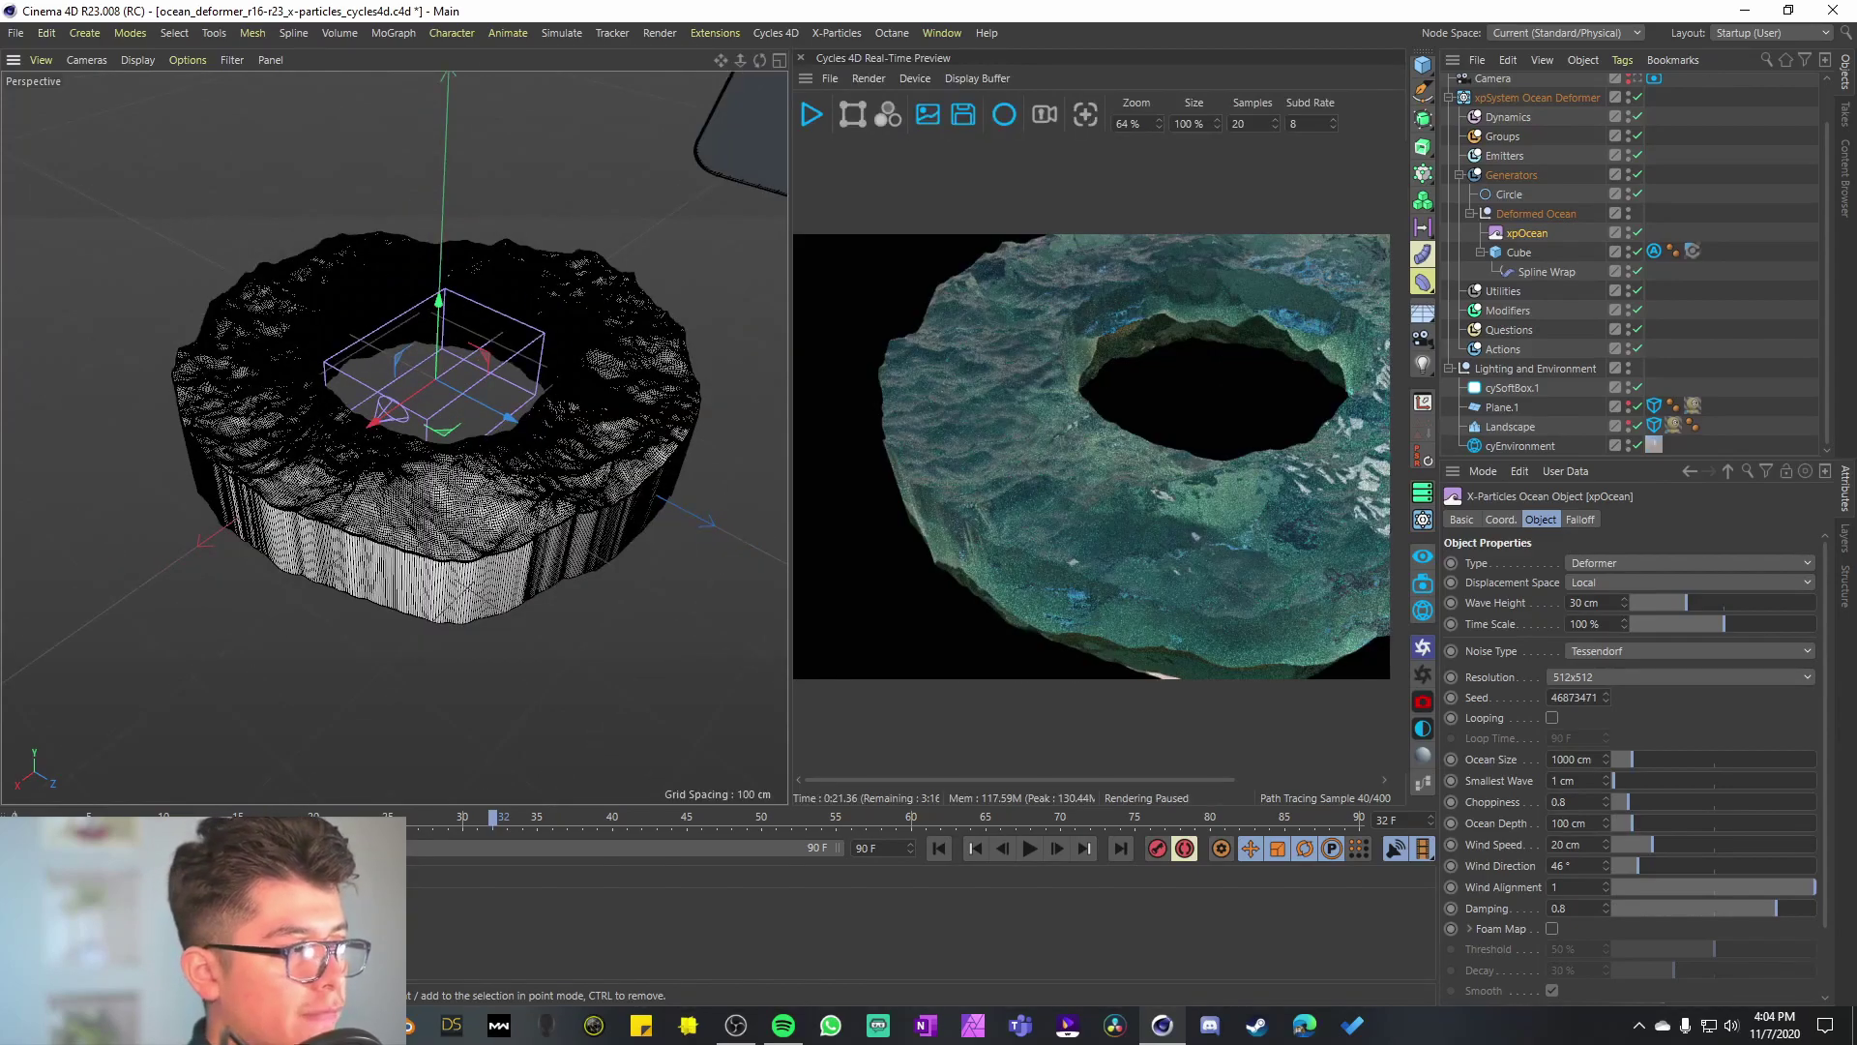
pyautogui.keyDown('alt'); pyautogui.moveTo(507, 454); pyautogui.dragTo(470, 491, button='middle'); pyautogui.keyUp('alt')
pyautogui.scroll(-4, 470, 490)
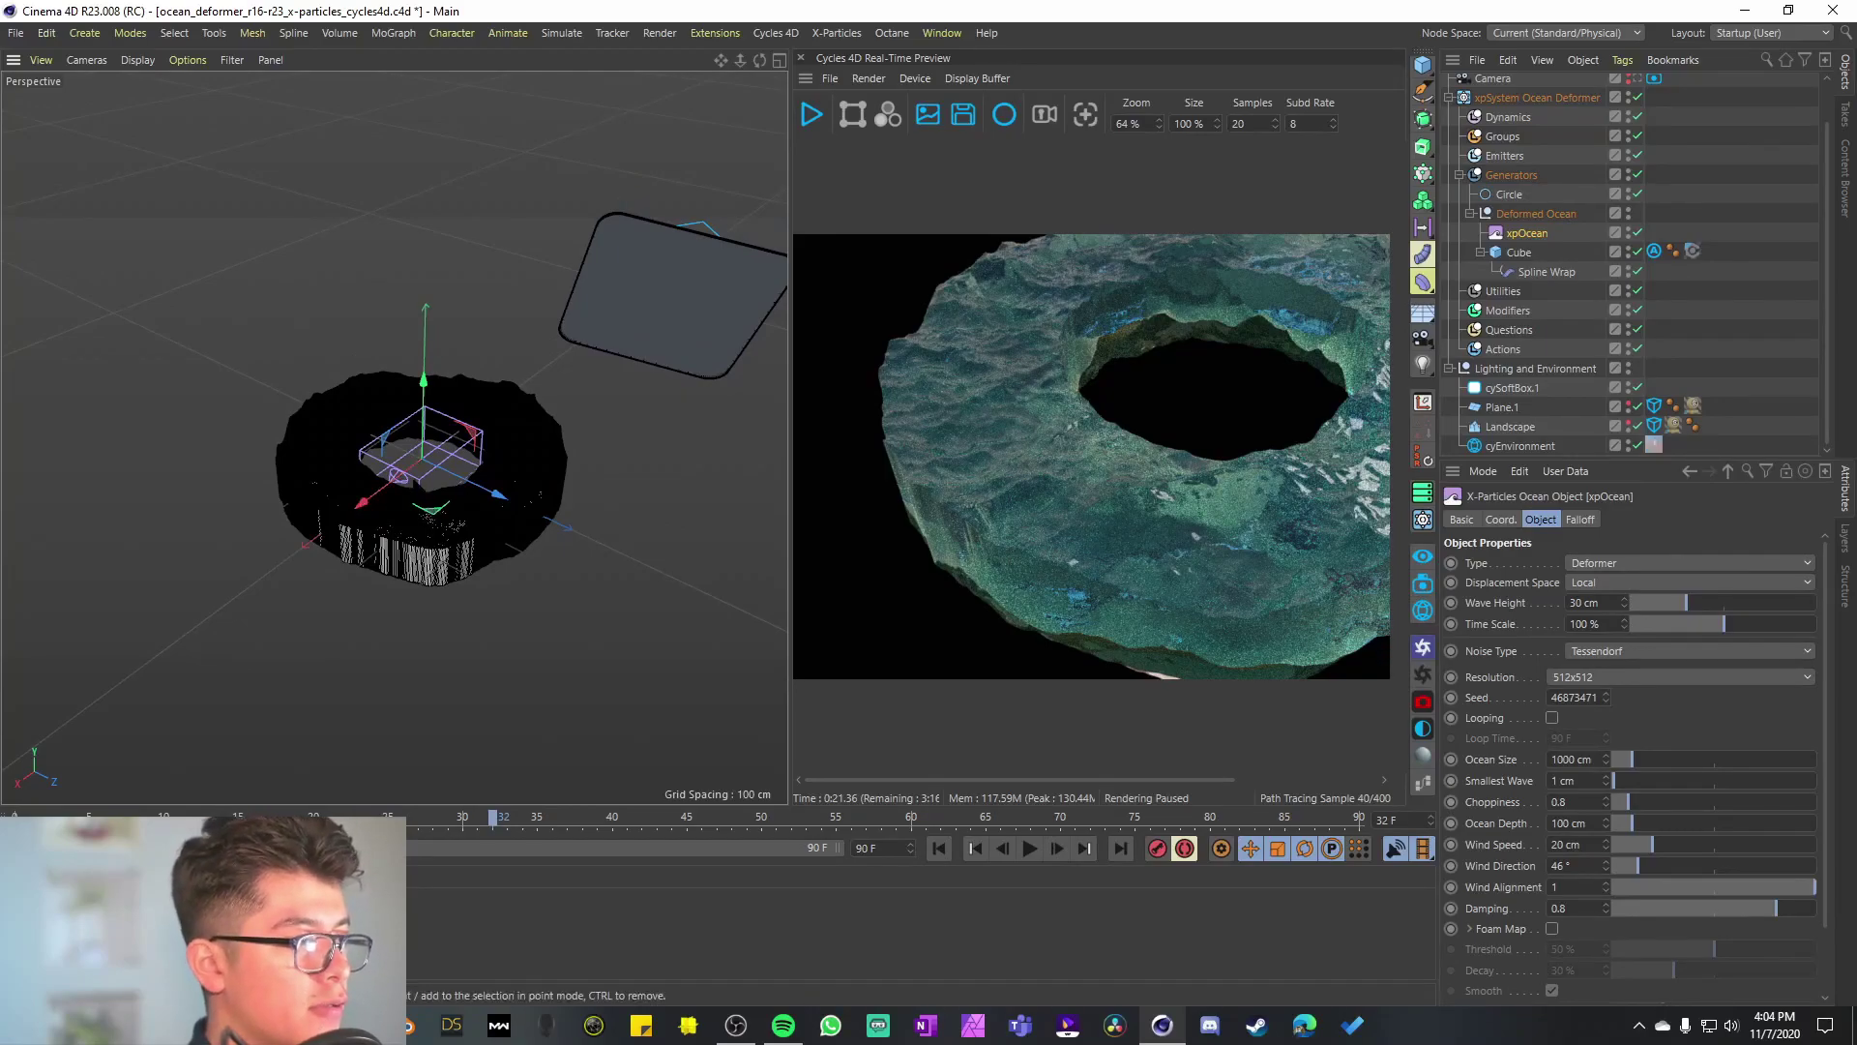
pyautogui.scroll(3, 422, 487)
pyautogui.keyDown('alt'); pyautogui.moveTo(421, 496); pyautogui.dragTo(385, 488, button='middle'); pyautogui.keyUp('alt')
pyautogui.scroll(2, 407, 488)
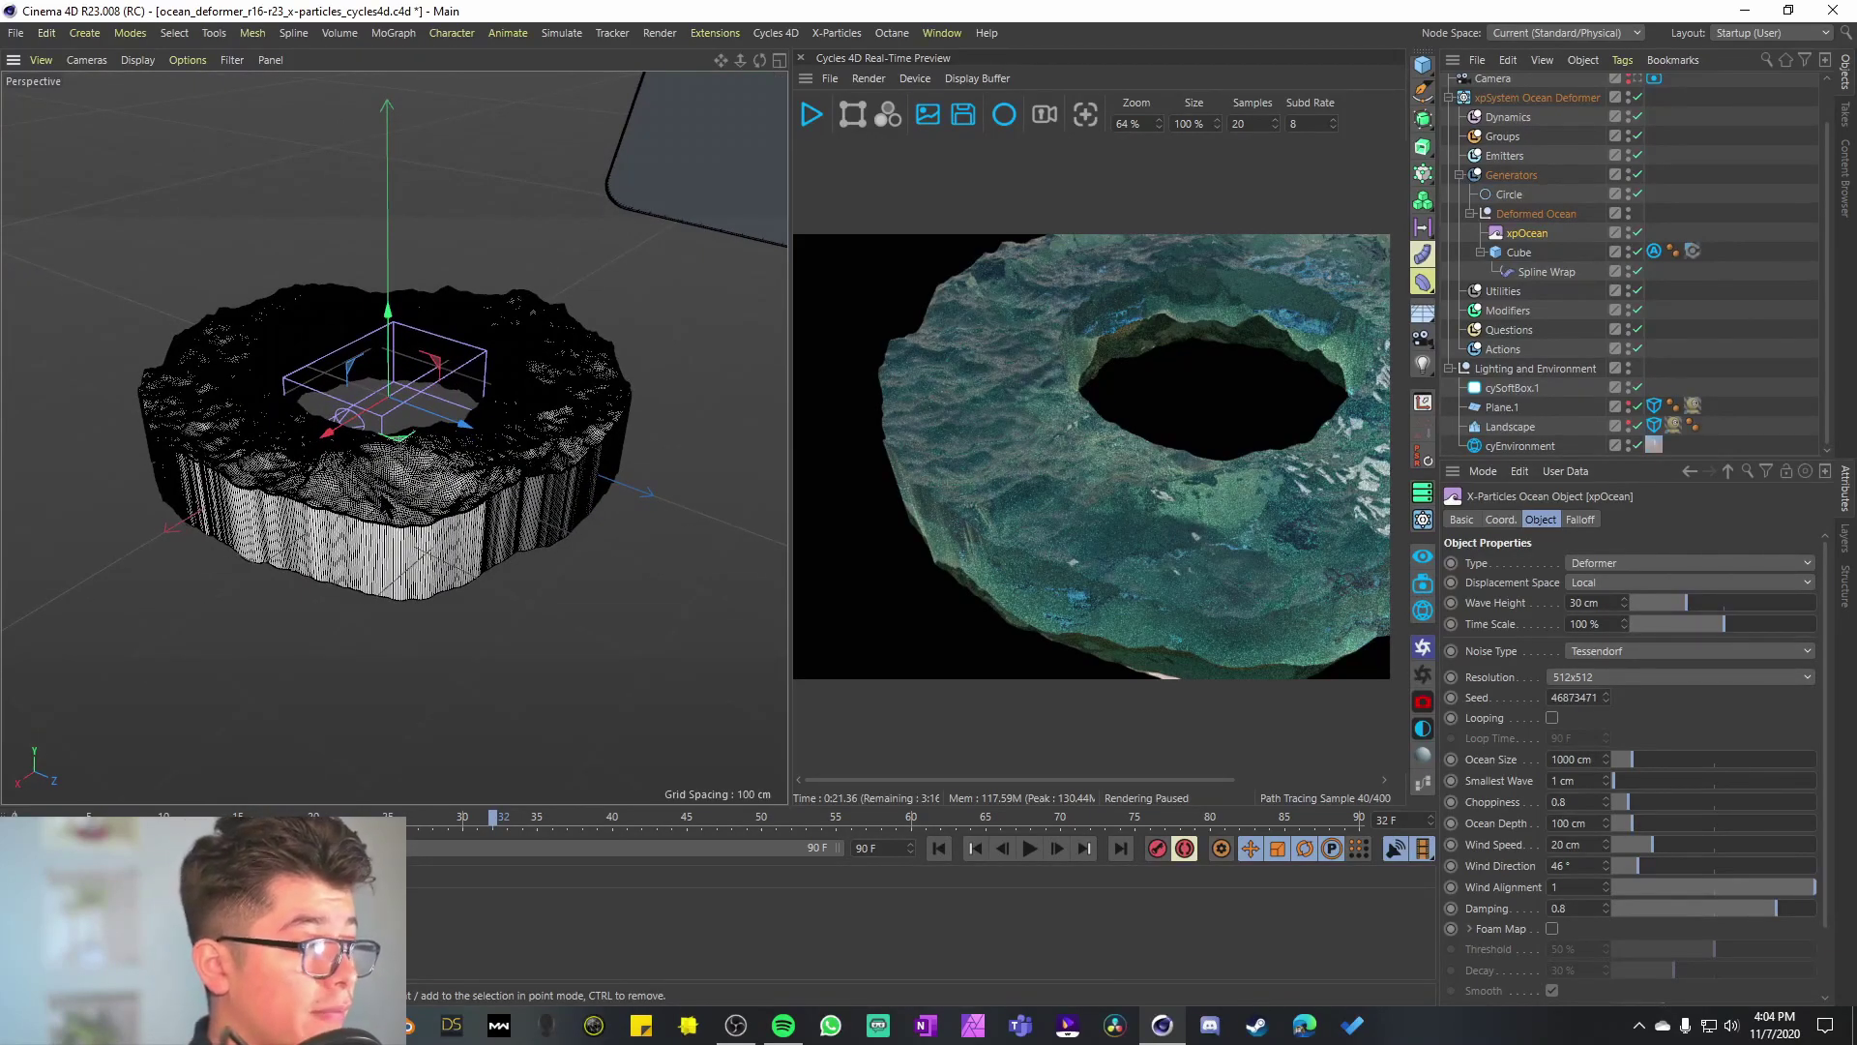
pyautogui.scroll(2, 276, 400)
pyautogui.keyDown('alt'); pyautogui.moveTo(276, 400); pyautogui.dragTo(442, 522); pyautogui.keyUp('alt')
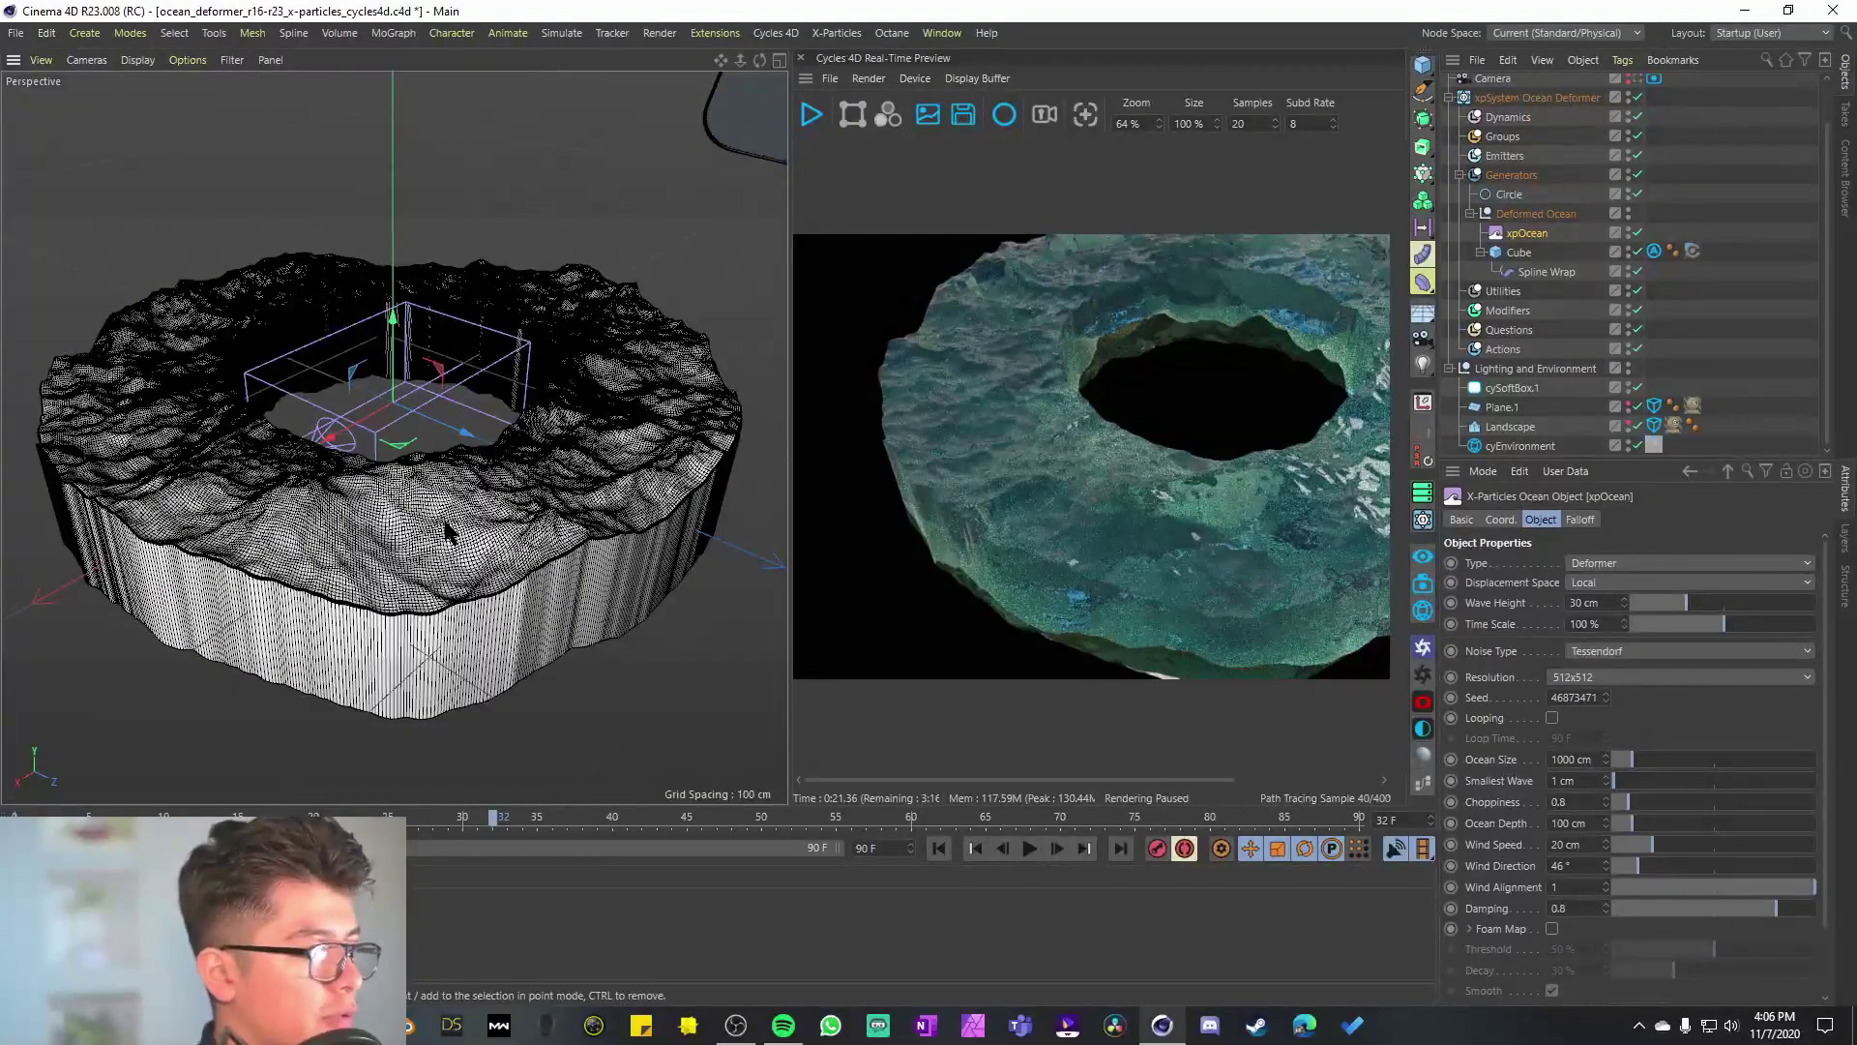